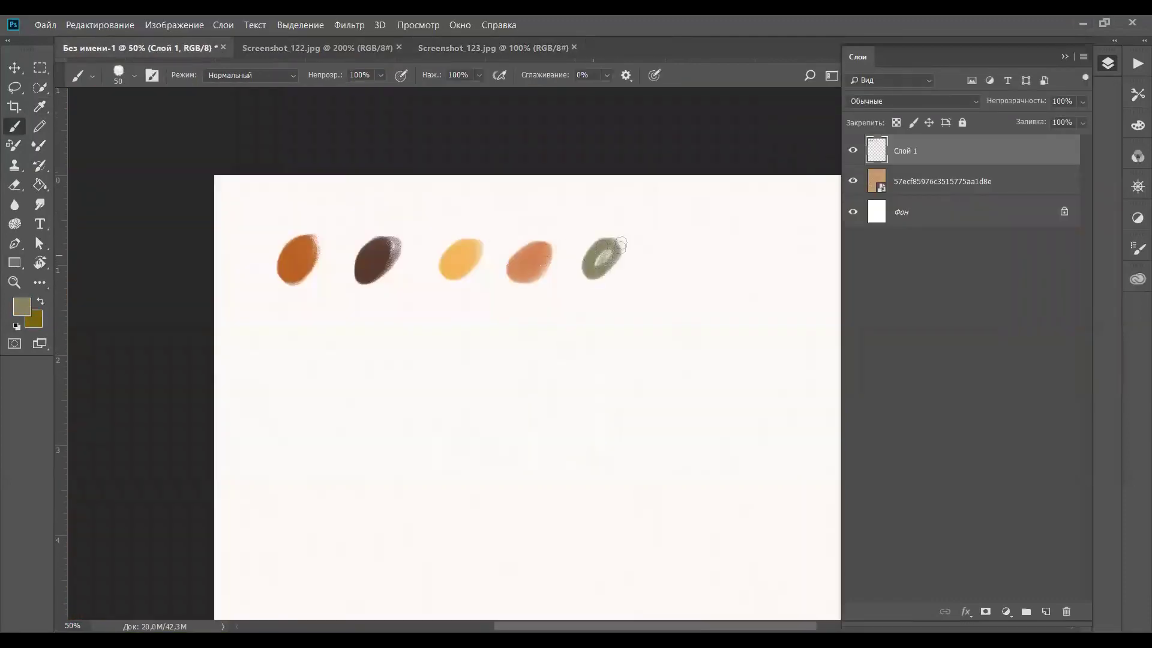
Paint grey-green, olive, beige, dark green and rust swatches in the palette row, sampling the colours from the raccoon reference illustration
drag(618, 246, 600, 267)
drag(660, 248, 667, 275)
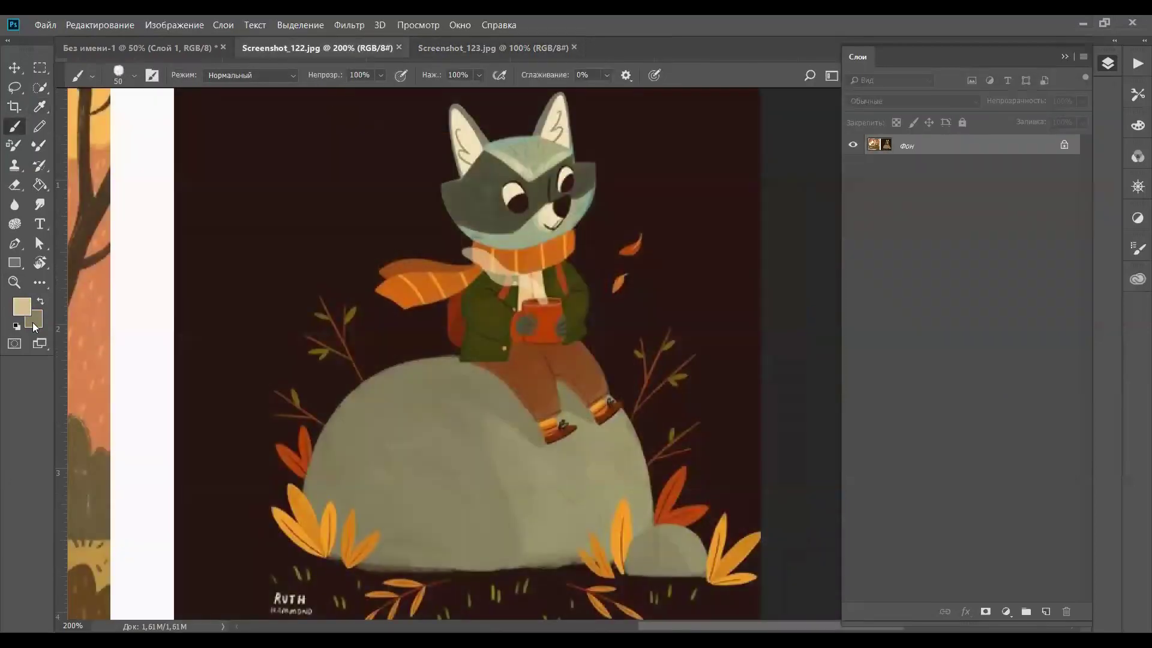
click(33, 323)
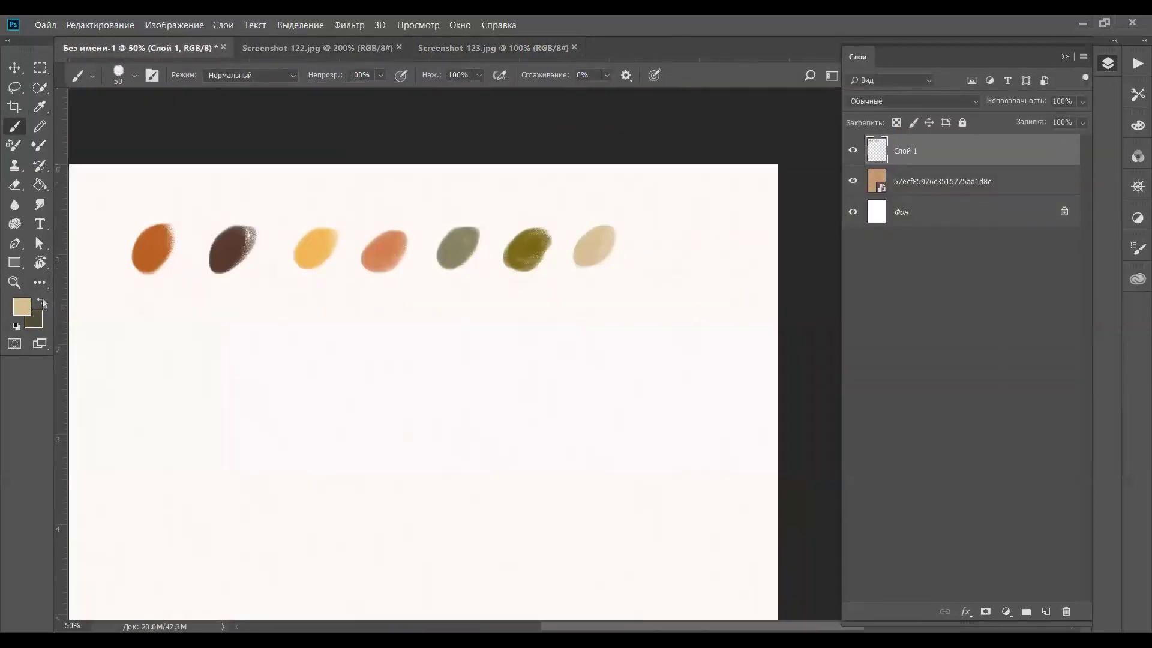
click(41, 302)
drag(657, 234, 669, 261)
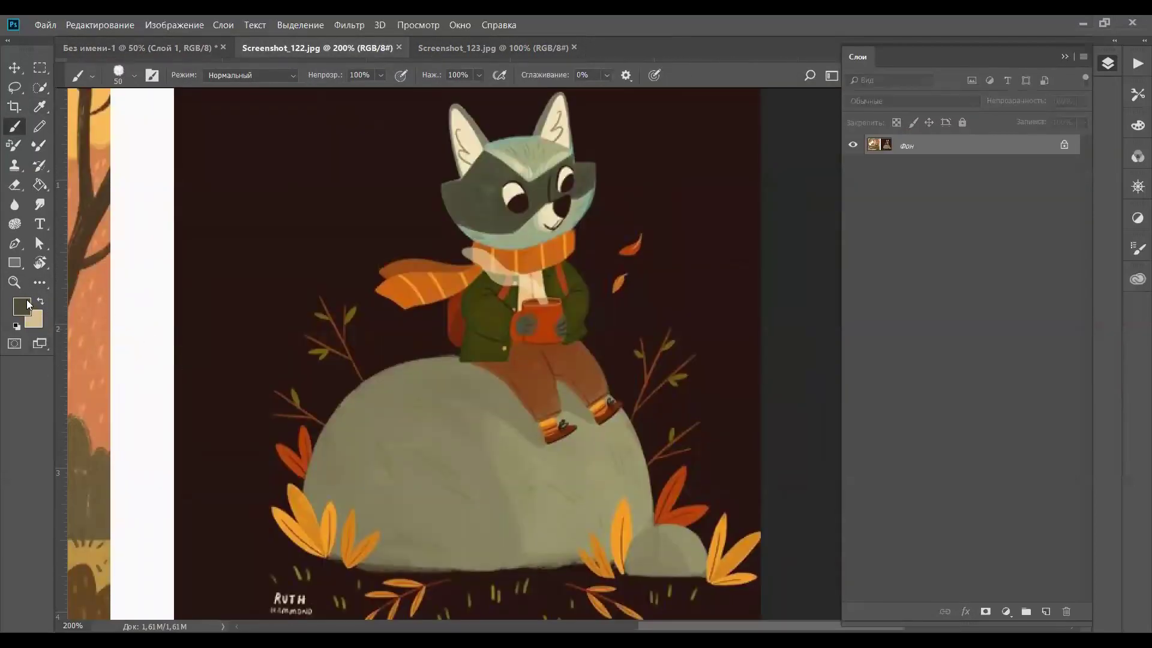
click(22, 307)
click(1020, 122)
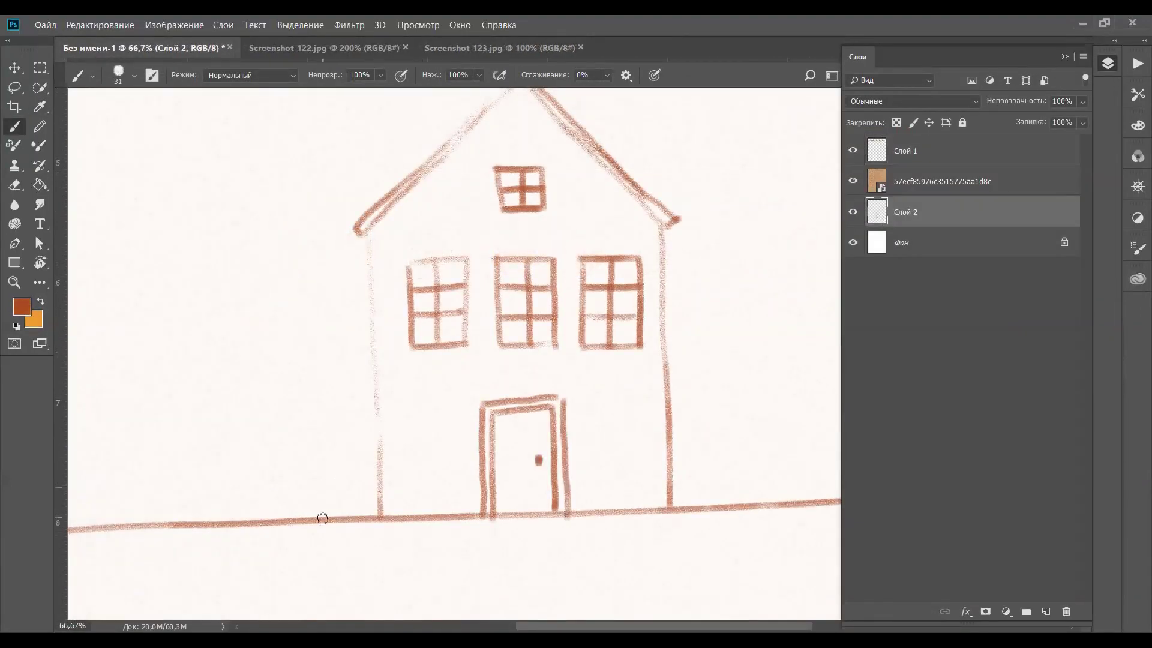
Sketch a low fence with a middle rail and vertical posts on the ground line beside the house's left wall
mouse_move(322, 518)
mouse_down()
mouse_move(319, 481)
mouse_move(444, 478)
mouse_move(441, 520)
mouse_up()
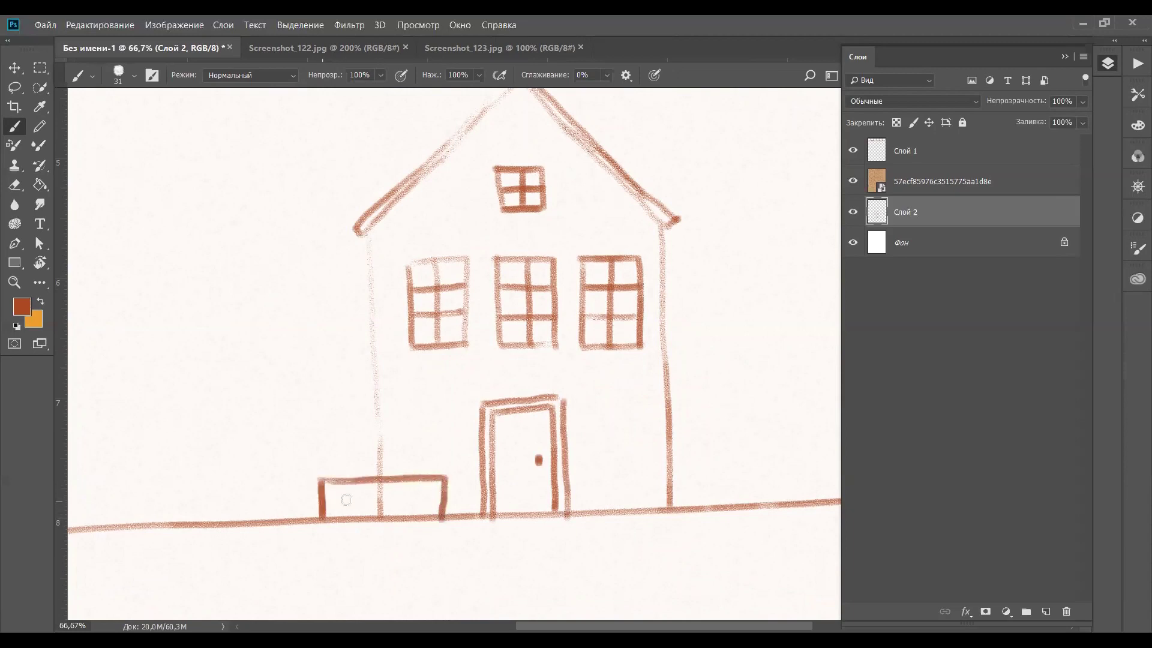
drag(324, 499, 439, 492)
drag(348, 480, 352, 517)
mouse_move(380, 478)
mouse_down()
mouse_move(380, 516)
mouse_move(410, 516)
mouse_up()
Sketch a matching fence with a rail and posts at the house's right wall and mark a small lamp left of the door
mouse_move(602, 515)
mouse_down()
mouse_move(603, 474)
mouse_move(732, 461)
mouse_move(739, 508)
mouse_up()
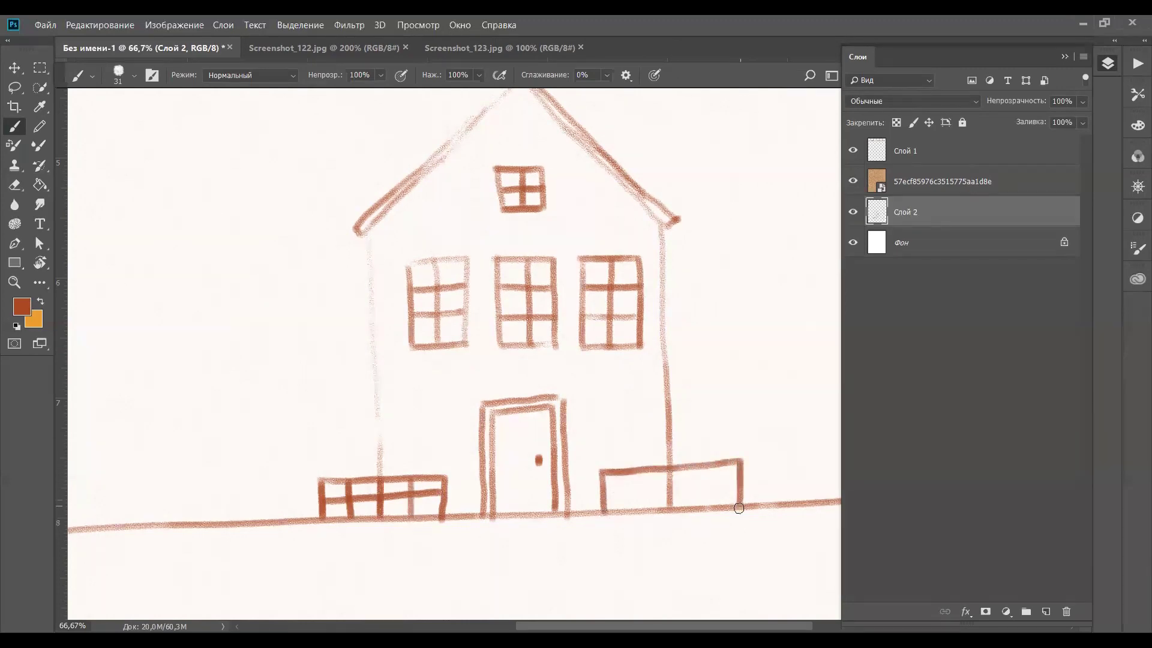
drag(605, 493, 737, 481)
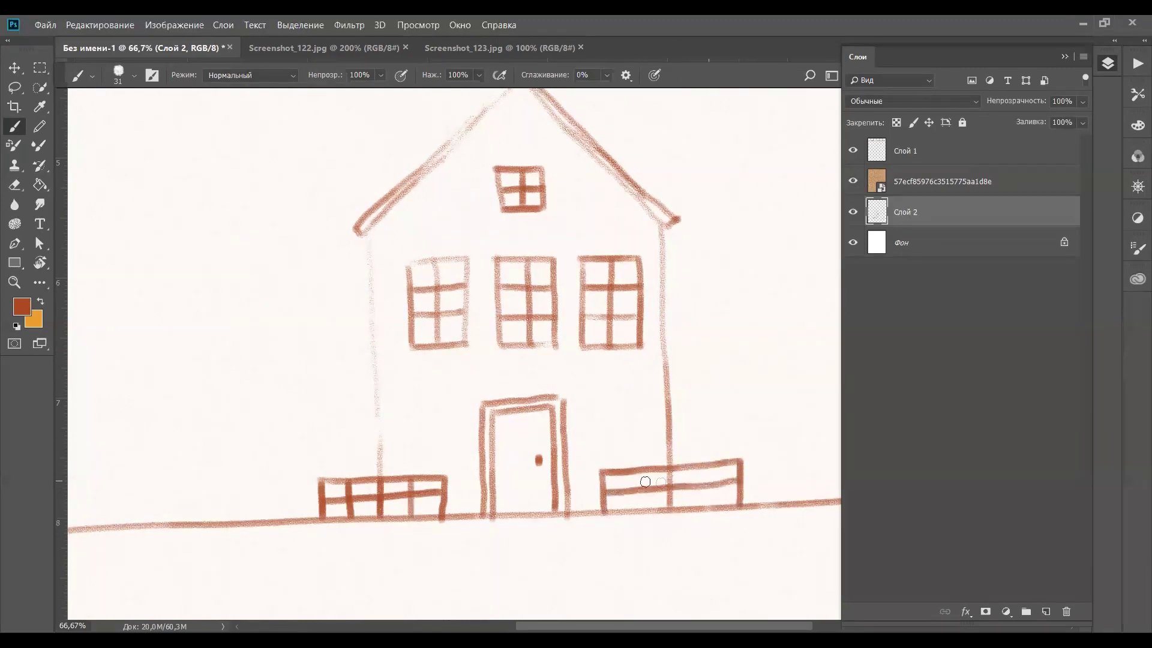
drag(628, 469, 629, 515)
drag(669, 470, 670, 510)
drag(706, 469, 705, 508)
drag(611, 464, 573, 483)
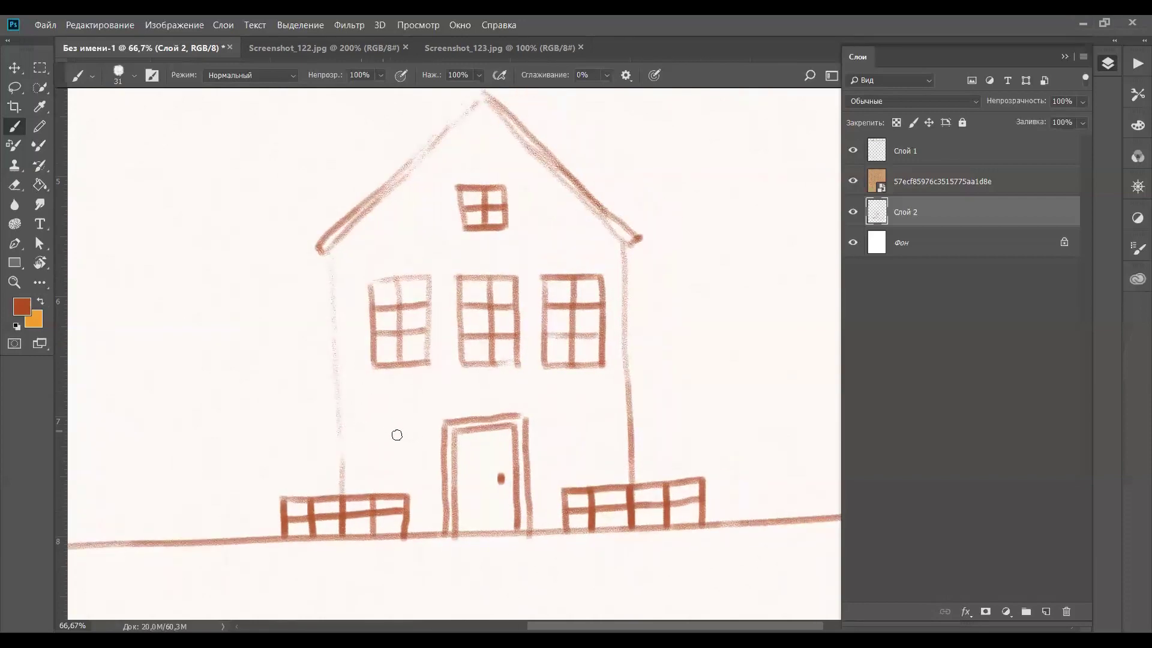
click(415, 435)
Sketch the wavy outlines of trees and distant bushes on both sides of the house on a new layer
key(ctrl+minus)
drag(513, 463, 545, 434)
click(1046, 612)
mouse_move(591, 371)
mouse_down()
mouse_move(647, 338)
mouse_move(772, 412)
mouse_move(792, 468)
mouse_up()
key(ctrl+z)
mouse_move(564, 223)
mouse_down()
mouse_move(672, 237)
mouse_move(780, 462)
mouse_up()
mouse_move(368, 329)
mouse_down()
mouse_move(301, 376)
mouse_move(246, 484)
mouse_up()
mouse_move(271, 398)
mouse_down()
mouse_move(287, 320)
mouse_move(384, 190)
mouse_move(435, 191)
mouse_up()
drag(267, 358, 142, 328)
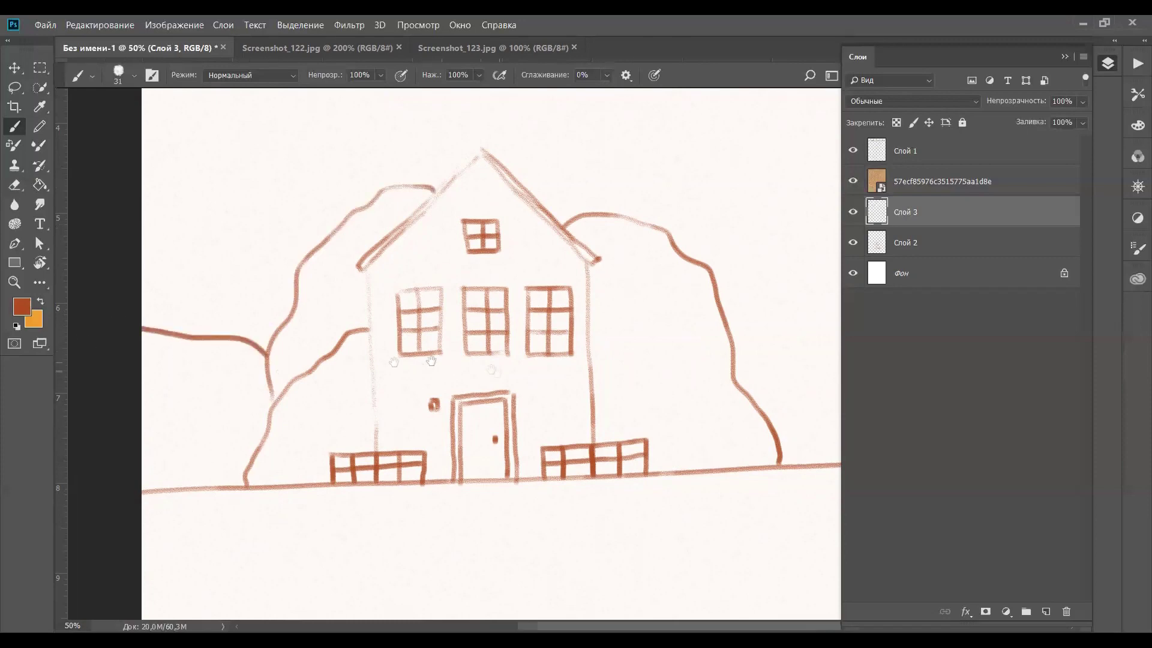
drag(496, 369, 383, 369)
drag(636, 394, 738, 372)
key(ctrl+0)
drag(369, 291, 770, 256)
key(ctrl+z)
Sketch a large fish's long curved body with its side fins above the house on a new layer
key(ctrl+plus)
key(ctrl+plus)
key(ctrl+plus)
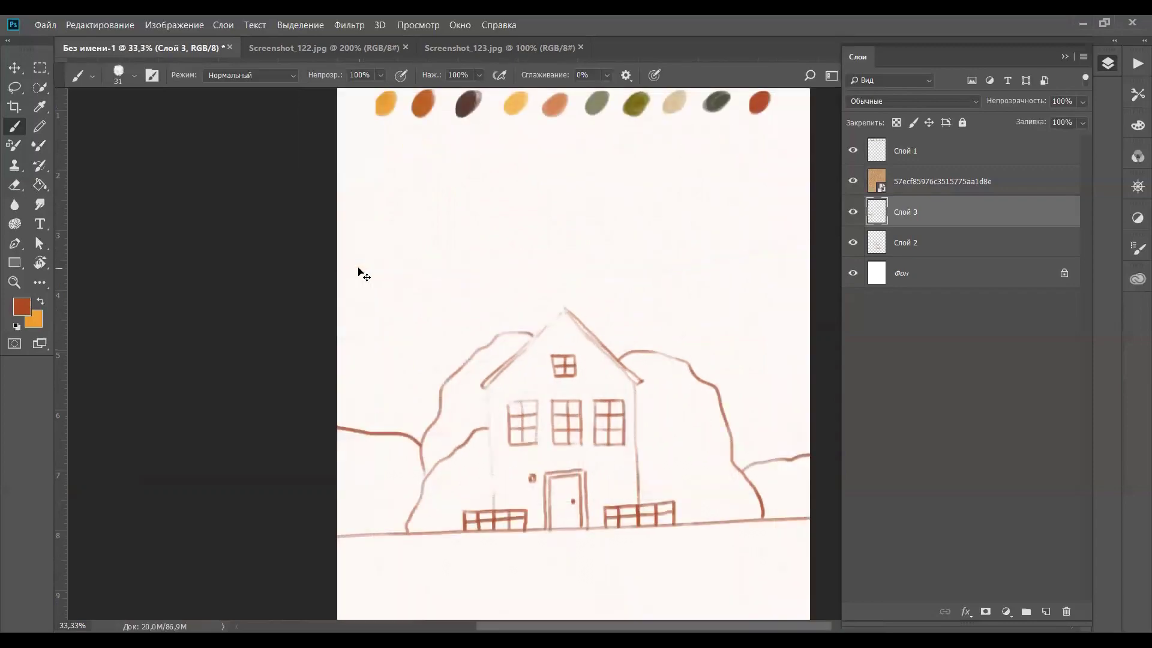
key(ctrl+alt+shift+n)
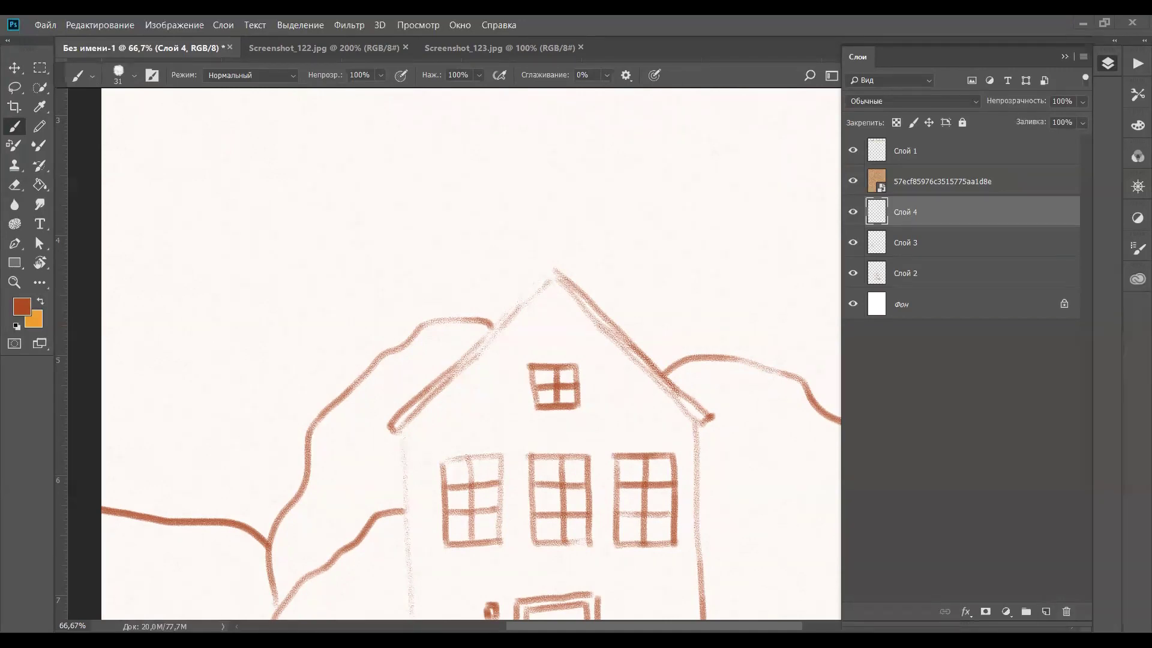
drag(579, 267, 604, 463)
mouse_move(293, 328)
mouse_down()
mouse_move(533, 249)
mouse_move(718, 254)
mouse_move(285, 341)
mouse_move(431, 380)
mouse_move(636, 338)
mouse_move(771, 296)
mouse_up()
drag(685, 315, 505, 377)
mouse_move(521, 325)
mouse_down()
mouse_move(558, 313)
mouse_move(541, 385)
mouse_move(744, 171)
mouse_move(740, 403)
mouse_move(538, 387)
mouse_up()
mouse_move(210, 339)
mouse_down()
mouse_move(393, 314)
mouse_move(572, 252)
mouse_move(560, 288)
mouse_up()
mouse_move(419, 428)
mouse_down()
mouse_move(580, 433)
mouse_move(602, 379)
mouse_up()
drag(474, 342, 463, 321)
drag(296, 337, 367, 279)
Add two dot eyes and a wavy face line to the fish's head
click(343, 414)
click(290, 349)
drag(316, 321, 414, 399)
Sketch the fish's forked tail with its two lobes and the inner edge between them
mouse_move(702, 273)
mouse_down()
mouse_move(734, 267)
mouse_move(755, 317)
mouse_move(719, 335)
mouse_up()
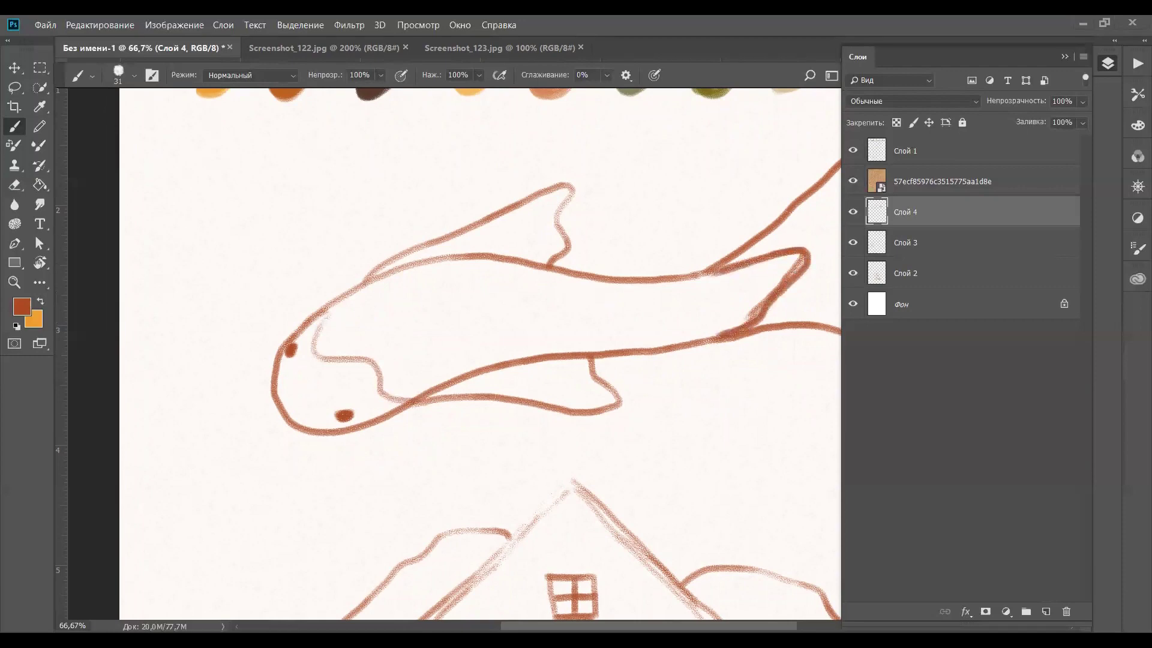
drag(732, 270, 411, 350)
mouse_move(610, 208)
mouse_down()
mouse_move(566, 291)
mouse_move(576, 356)
mouse_move(649, 397)
mouse_move(614, 435)
mouse_move(534, 417)
mouse_up()
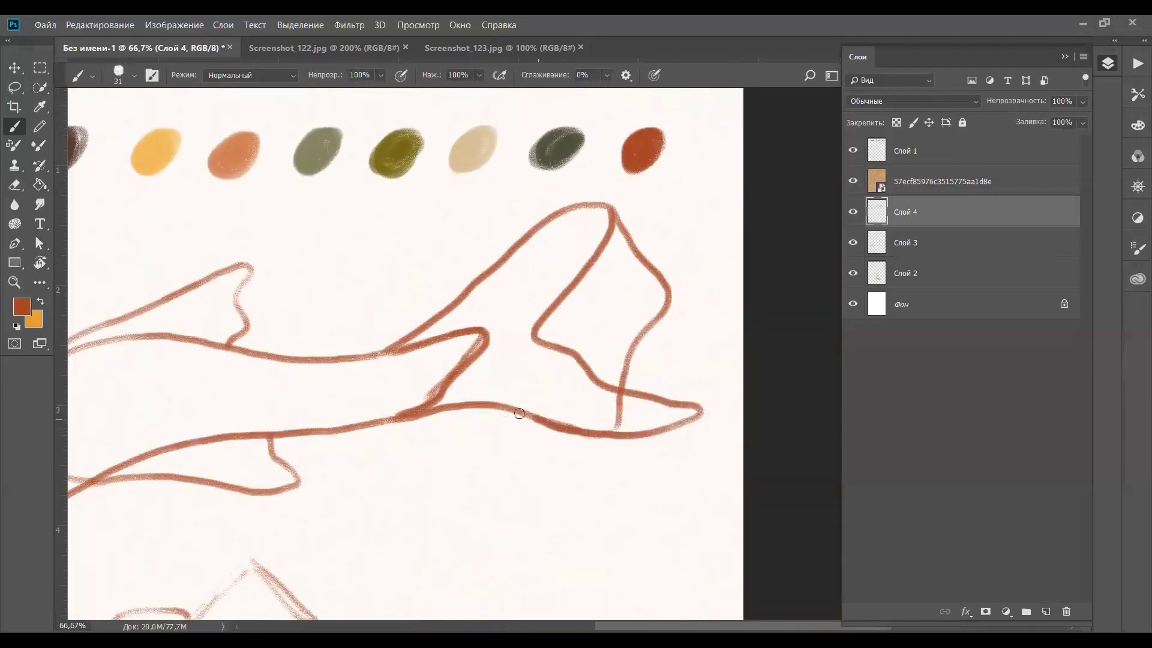
Erase the overlapping line at the fish's tail and the stray lines along its back with the Eraser tool
key(e)
drag(618, 406, 622, 396)
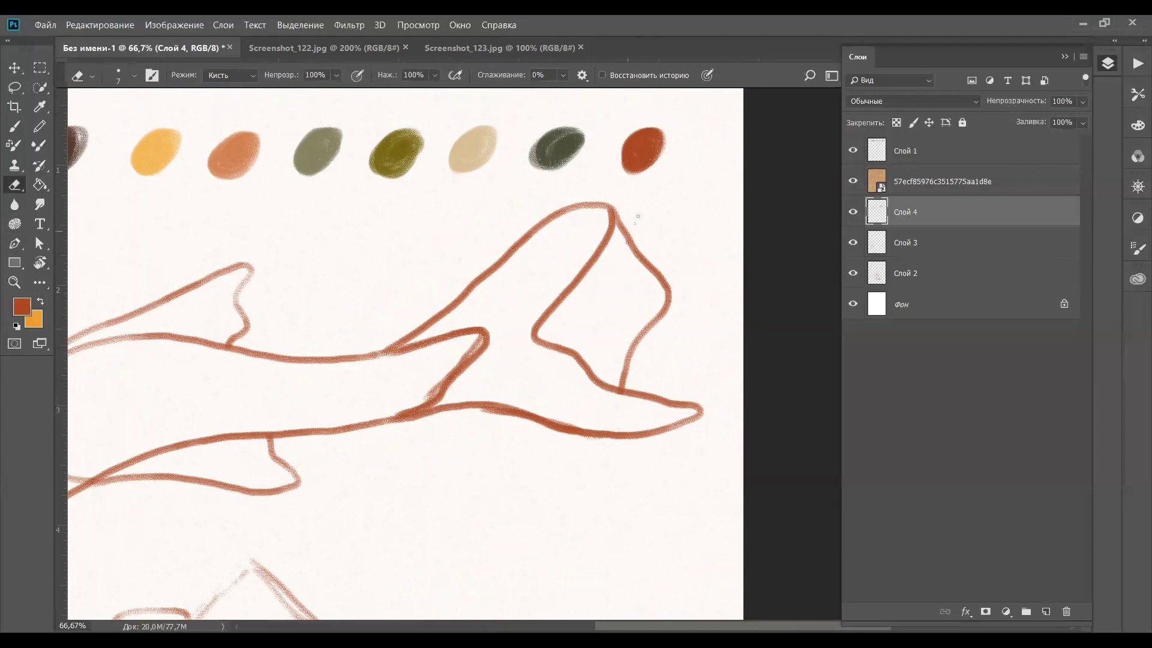
mouse_move(618, 212)
mouse_down()
mouse_move(671, 302)
mouse_move(673, 289)
mouse_move(670, 312)
mouse_move(630, 358)
mouse_up()
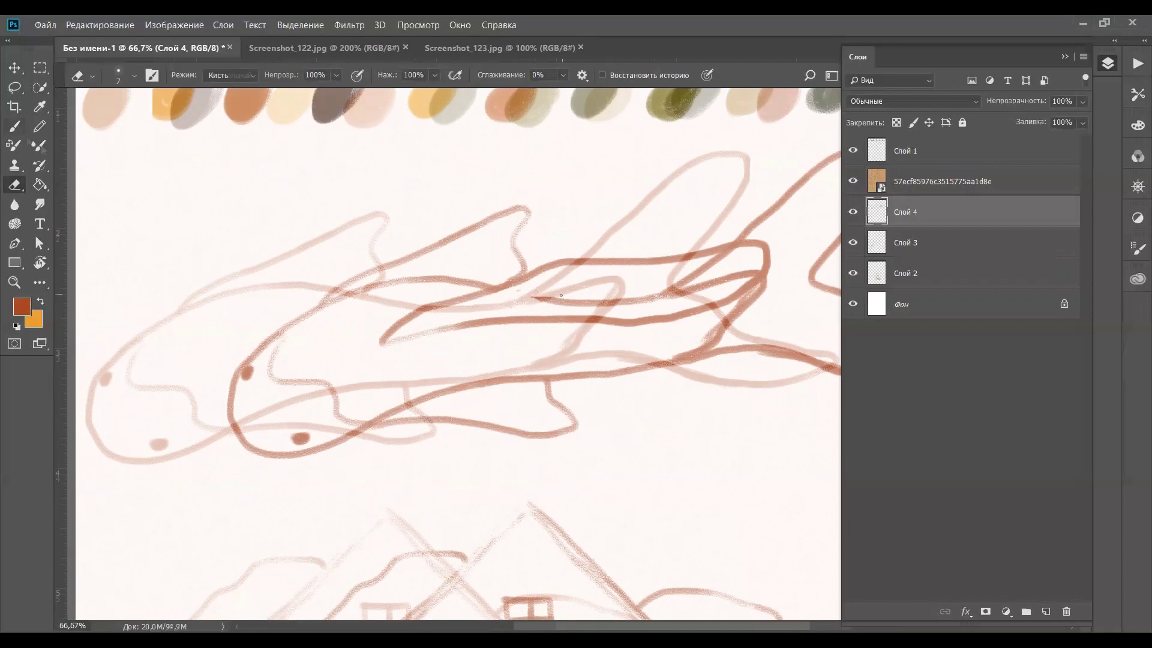
drag(531, 297, 595, 301)
mouse_move(595, 300)
mouse_down()
mouse_move(553, 305)
mouse_move(690, 298)
mouse_move(645, 294)
mouse_move(662, 287)
mouse_up()
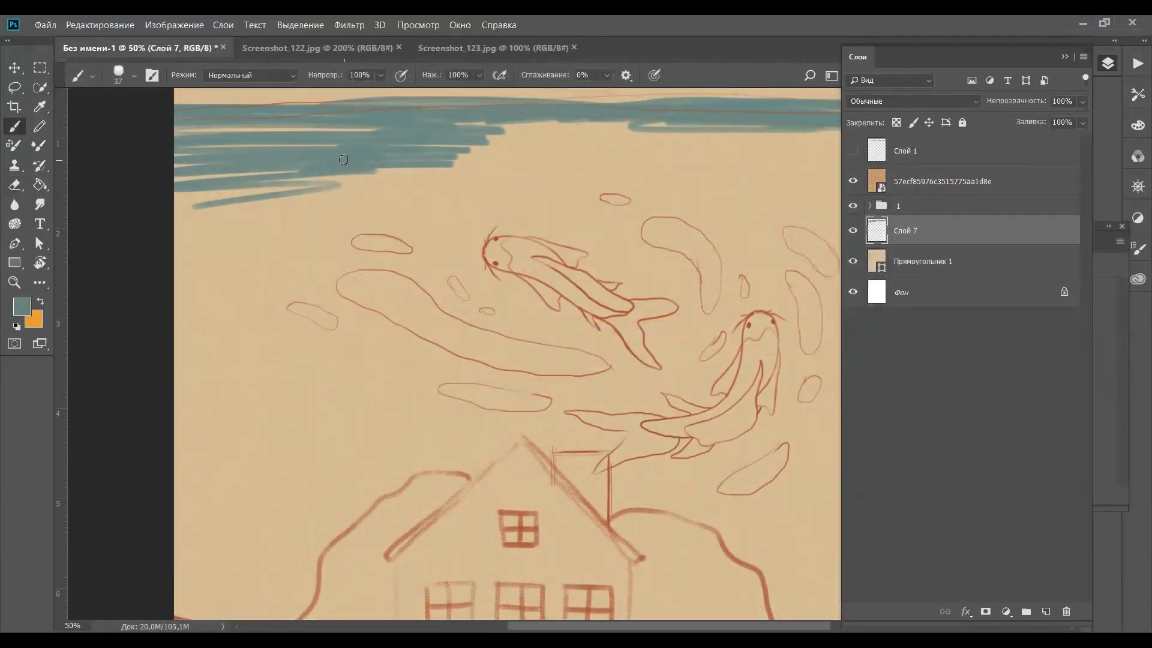
Paint the upper part of the background teal with horizontal strokes beneath the fish sketch
mouse_move(510, 130)
mouse_down()
mouse_move(456, 171)
mouse_move(180, 207)
mouse_move(106, 234)
mouse_up()
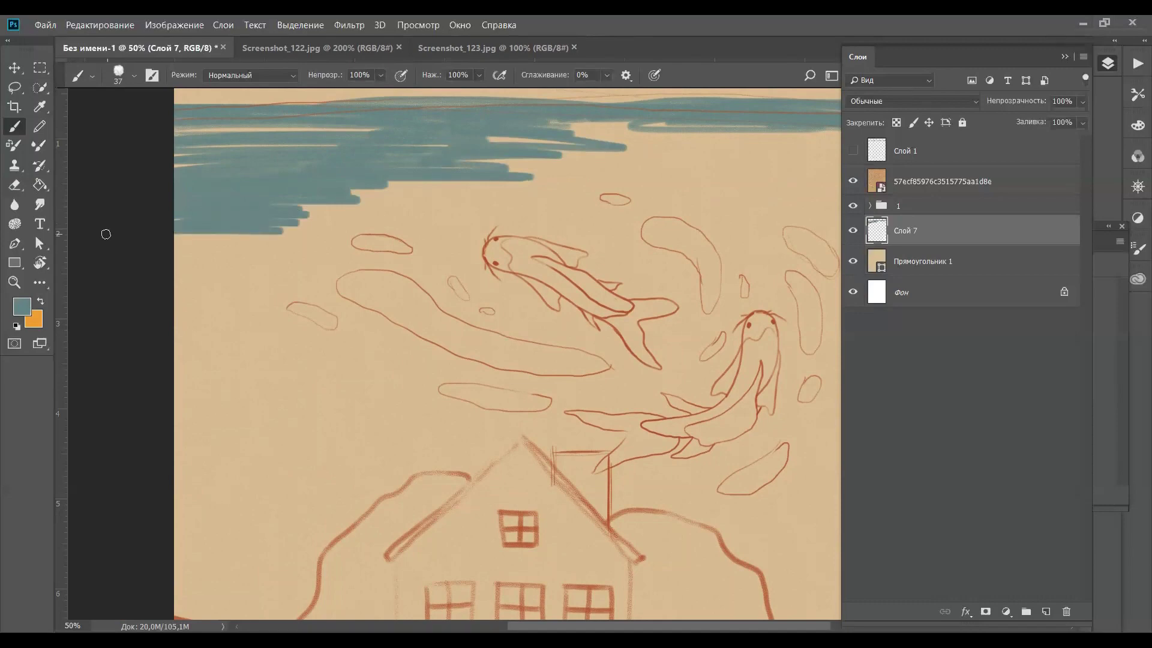
drag(303, 214, 372, 215)
drag(175, 235, 387, 252)
drag(315, 216, 562, 230)
mouse_move(360, 214)
mouse_down()
mouse_move(654, 165)
mouse_move(726, 129)
mouse_move(545, 221)
mouse_up()
Set the brush size to 75 px and fill the rest of the background with teal around the fish and house sketches
click(134, 76)
drag(161, 123, 174, 123)
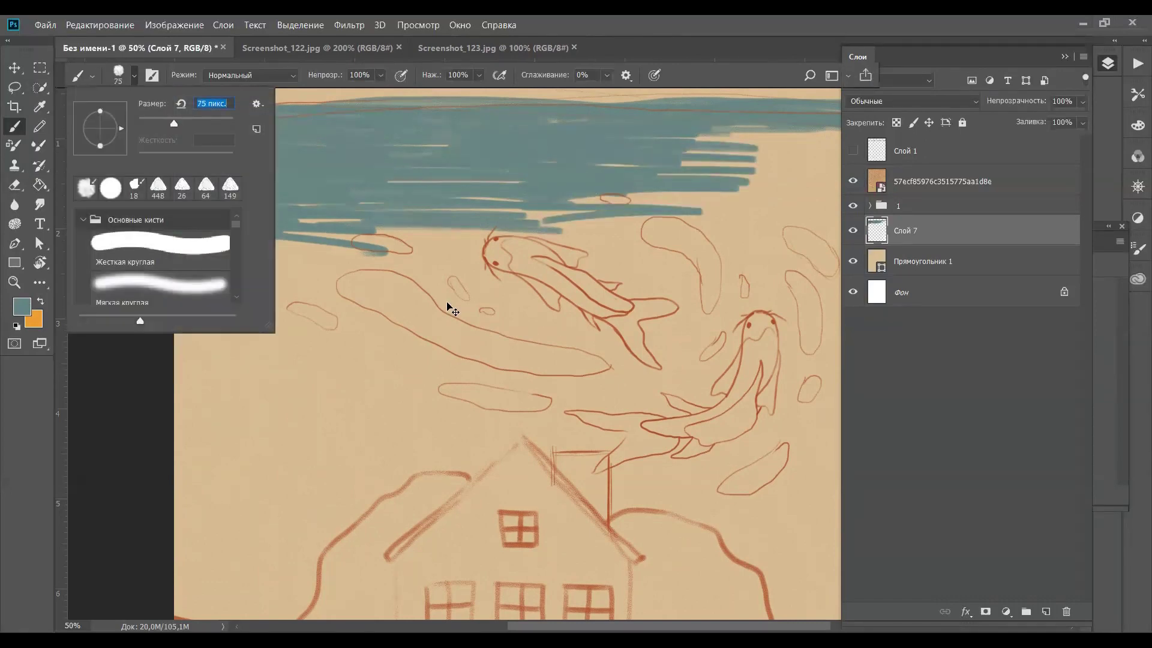
key(ctrl+minus)
drag(516, 269, 312, 311)
mouse_move(445, 326)
mouse_down()
mouse_move(780, 339)
mouse_move(780, 279)
mouse_move(816, 214)
mouse_move(651, 207)
mouse_up()
mouse_move(540, 236)
mouse_down()
mouse_move(450, 236)
mouse_move(441, 256)
mouse_up()
drag(447, 186, 630, 181)
drag(568, 424, 540, 324)
drag(280, 224, 429, 222)
drag(516, 214, 391, 219)
drag(279, 242, 598, 236)
drag(552, 253, 279, 247)
drag(280, 264, 577, 291)
drag(528, 288, 407, 289)
drag(693, 569, 678, 522)
drag(252, 582, 736, 582)
mouse_move(378, 579)
mouse_down()
mouse_move(743, 570)
mouse_move(198, 555)
mouse_move(774, 534)
mouse_move(180, 504)
mouse_move(819, 490)
mouse_move(198, 471)
mouse_move(804, 462)
mouse_move(778, 446)
mouse_move(175, 430)
mouse_move(767, 380)
mouse_move(787, 370)
mouse_move(780, 354)
mouse_move(776, 395)
mouse_move(474, 309)
mouse_move(744, 252)
mouse_move(276, 228)
mouse_move(264, 300)
mouse_move(270, 264)
mouse_move(206, 175)
mouse_move(744, 216)
mouse_move(144, 187)
mouse_up()
Set the foreground colour to beige #beaa8b and paint the ground below the house on a new layer
click(27, 305)
drag(481, 240, 440, 394)
click(611, 165)
click(748, 176)
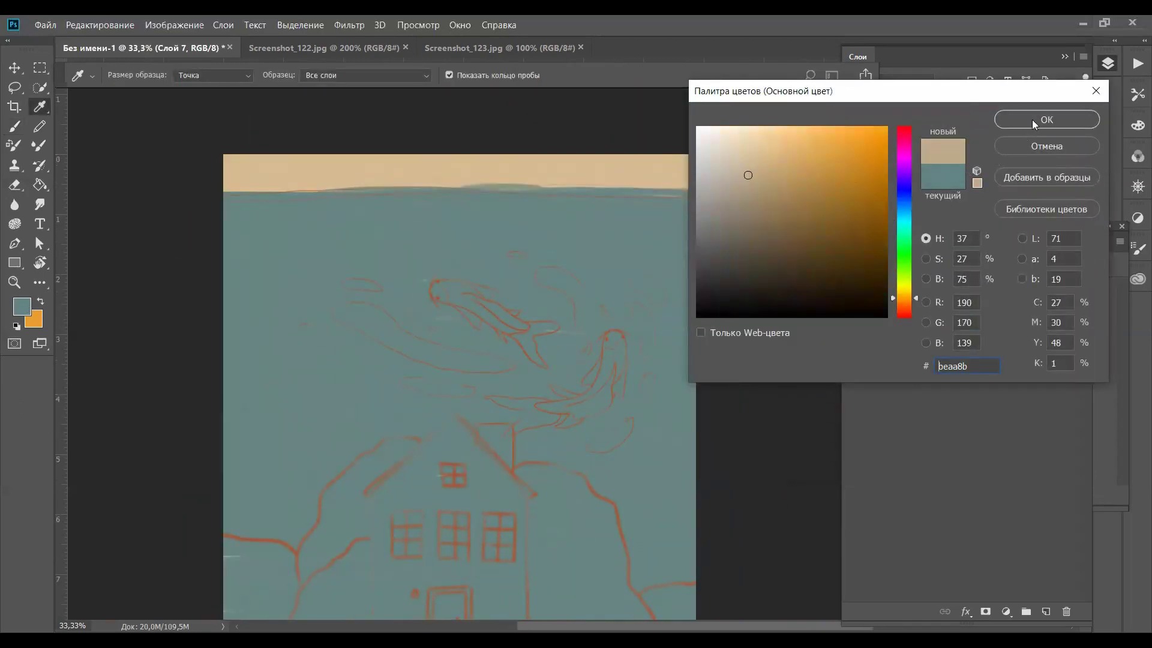
click(1034, 124)
click(1046, 611)
drag(453, 475, 515, 229)
mouse_move(627, 494)
mouse_down()
mouse_move(783, 411)
mouse_move(607, 408)
mouse_up()
mouse_move(288, 408)
mouse_down()
mouse_move(592, 404)
mouse_move(780, 483)
mouse_move(600, 420)
mouse_move(288, 447)
mouse_move(482, 458)
mouse_up()
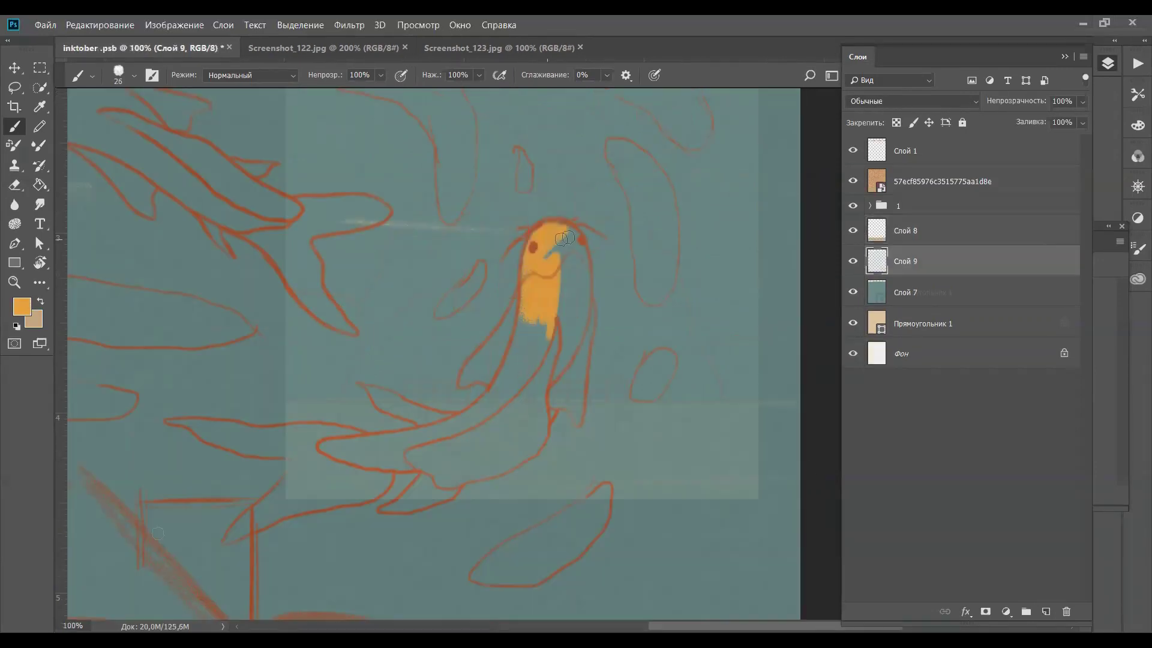
Fill the right-hand fish's head and body with orange and paint its back fin beige
mouse_move(558, 258)
mouse_down()
mouse_move(555, 231)
mouse_move(566, 232)
mouse_move(583, 276)
mouse_move(578, 318)
mouse_move(558, 312)
mouse_move(575, 255)
mouse_move(585, 300)
mouse_move(561, 360)
mouse_up()
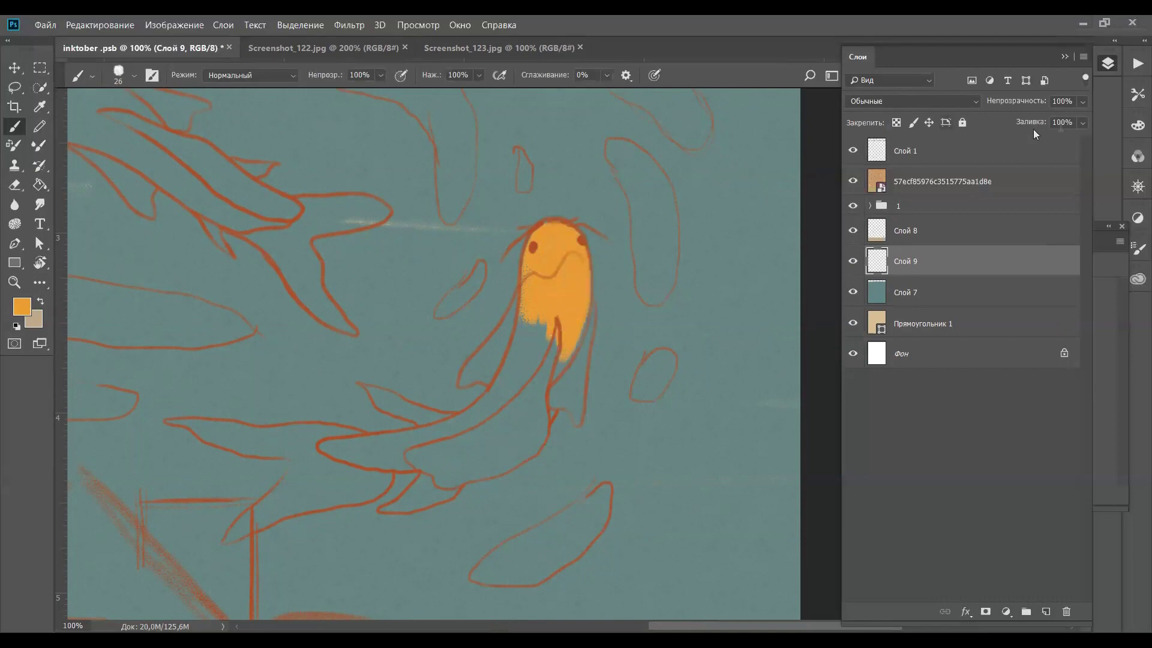
click(1083, 123)
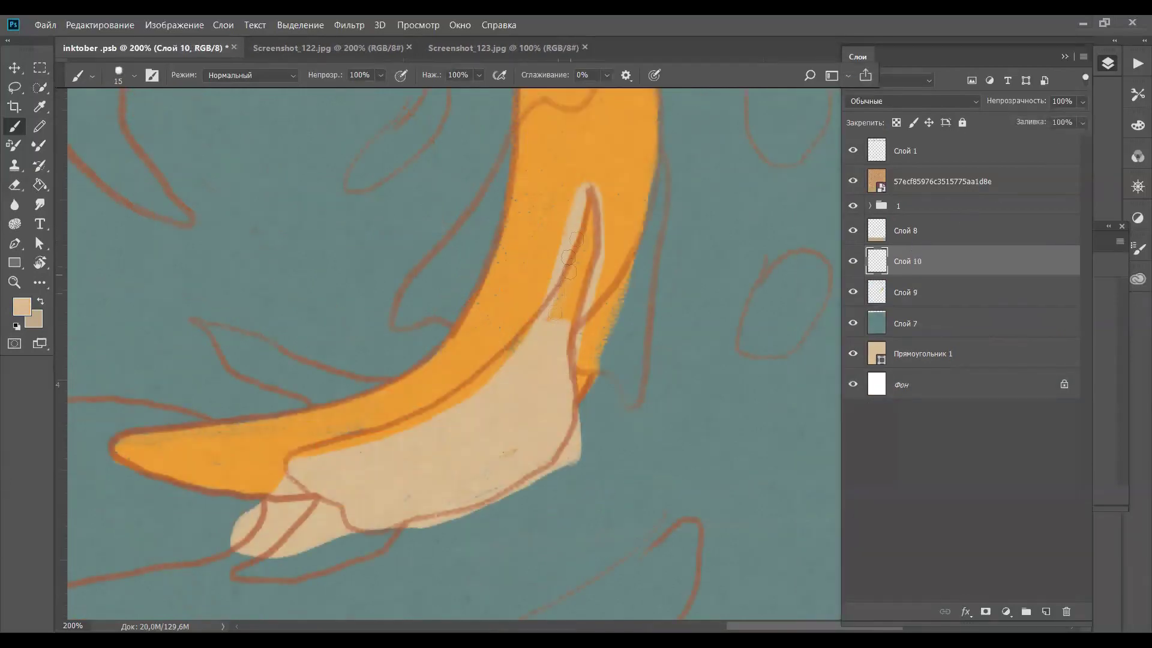
key(h)
drag(544, 385, 545, 381)
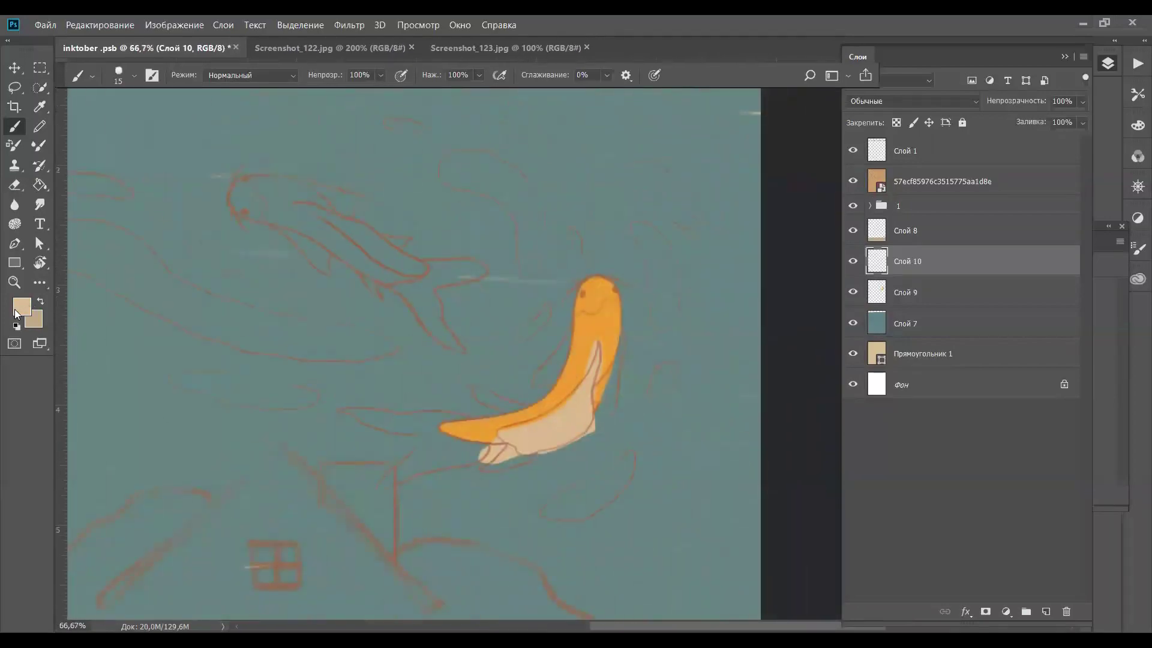
Paint the right-hand fish's tail fins in #bba178 on a new layer above Слой 7, and sample the dark brown palette swatch
click(22, 306)
key(Return)
click(904, 318)
click(1046, 612)
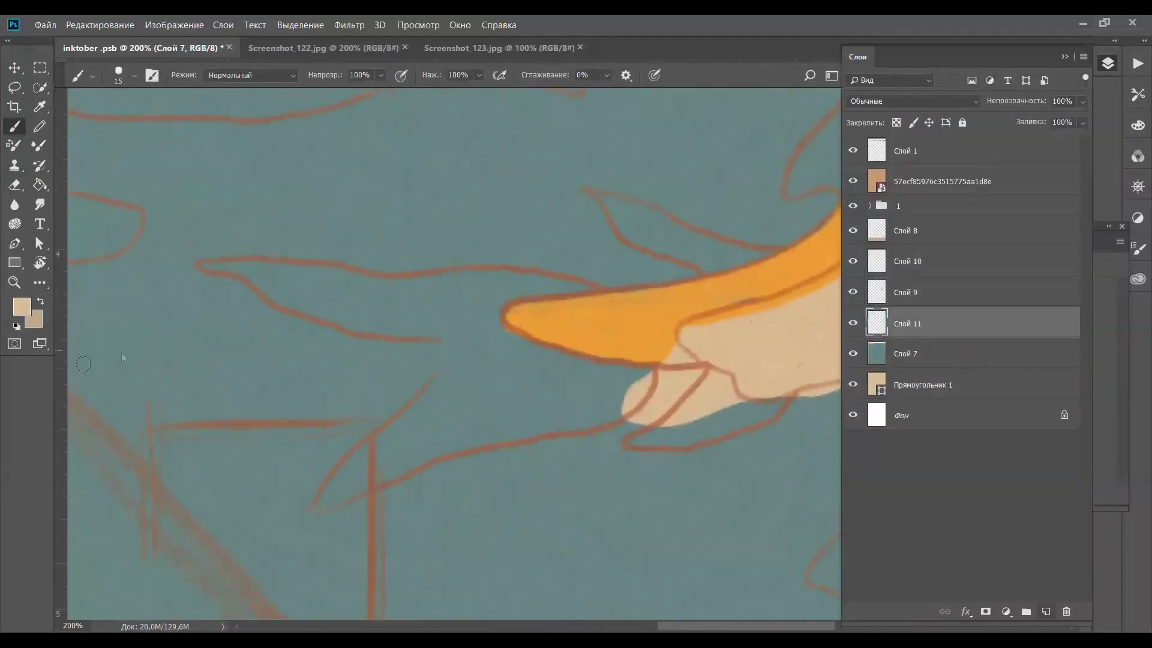
click(22, 307)
click(765, 178)
click(1051, 123)
mouse_move(195, 261)
mouse_down()
mouse_move(643, 281)
mouse_move(486, 347)
mouse_move(423, 474)
mouse_move(651, 350)
mouse_move(468, 420)
mouse_up()
drag(636, 360, 444, 342)
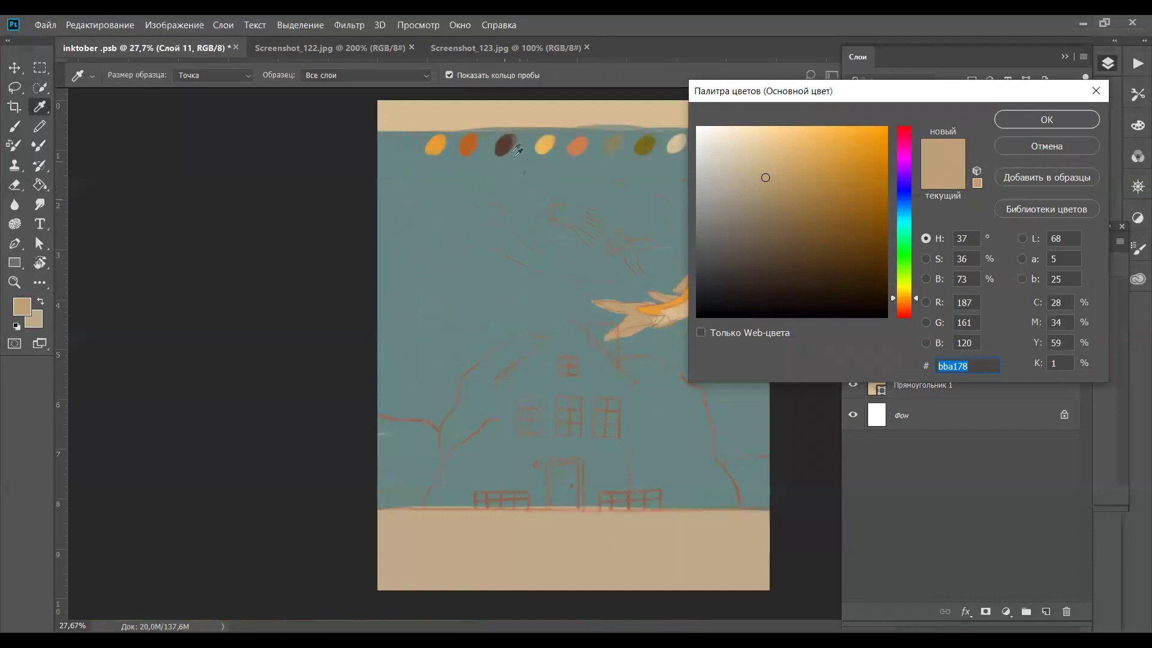
click(505, 143)
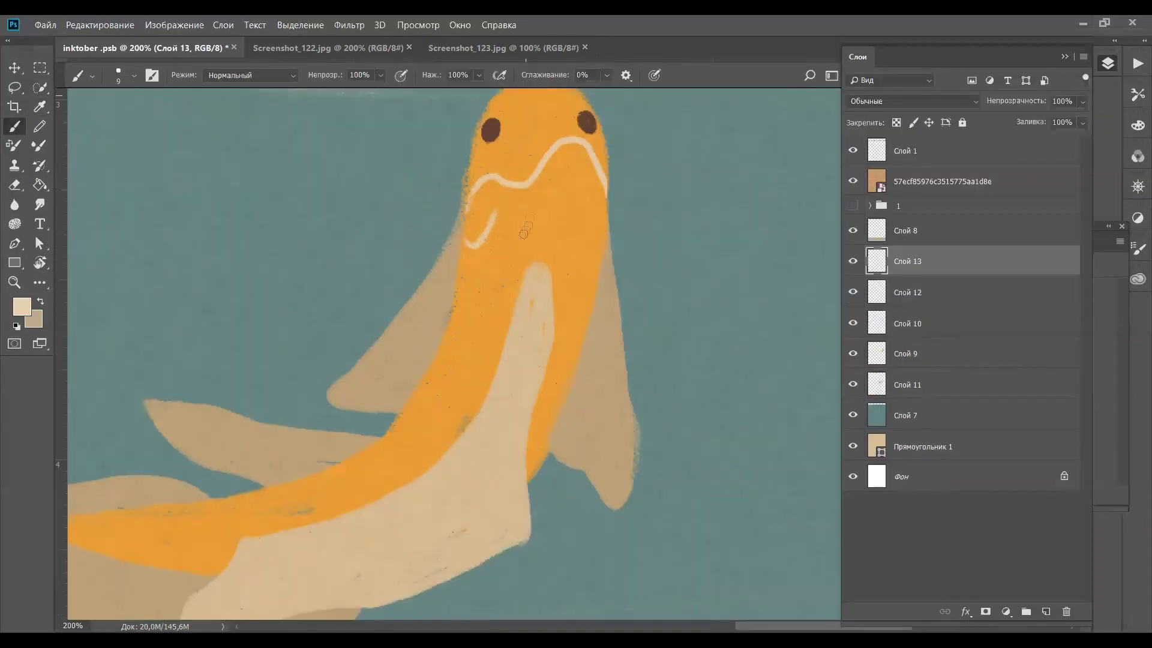
Draw cream scale arcs on the orange fish body and move their layer, Слой 13, below Слой 10
drag(495, 213, 532, 211)
drag(924, 262, 922, 327)
mouse_move(531, 212)
mouse_down()
mouse_move(597, 216)
mouse_move(602, 247)
mouse_up()
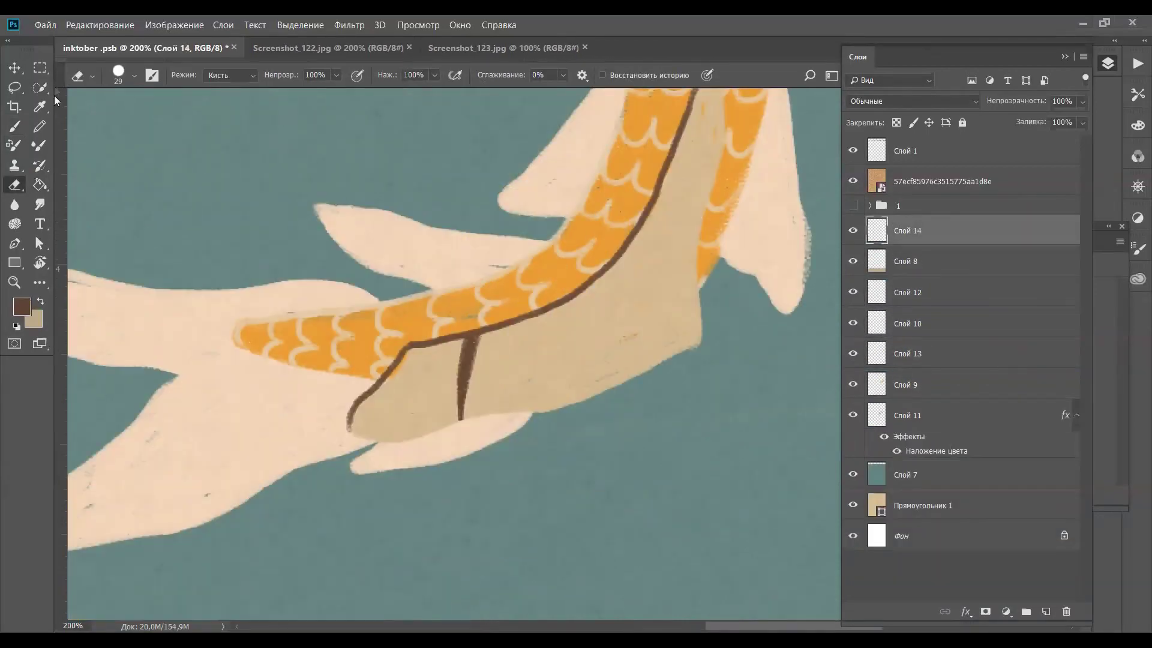
Draw dark brown ribs of varying thickness across the fish's beige back fin, starting from its brown edge line
key(b)
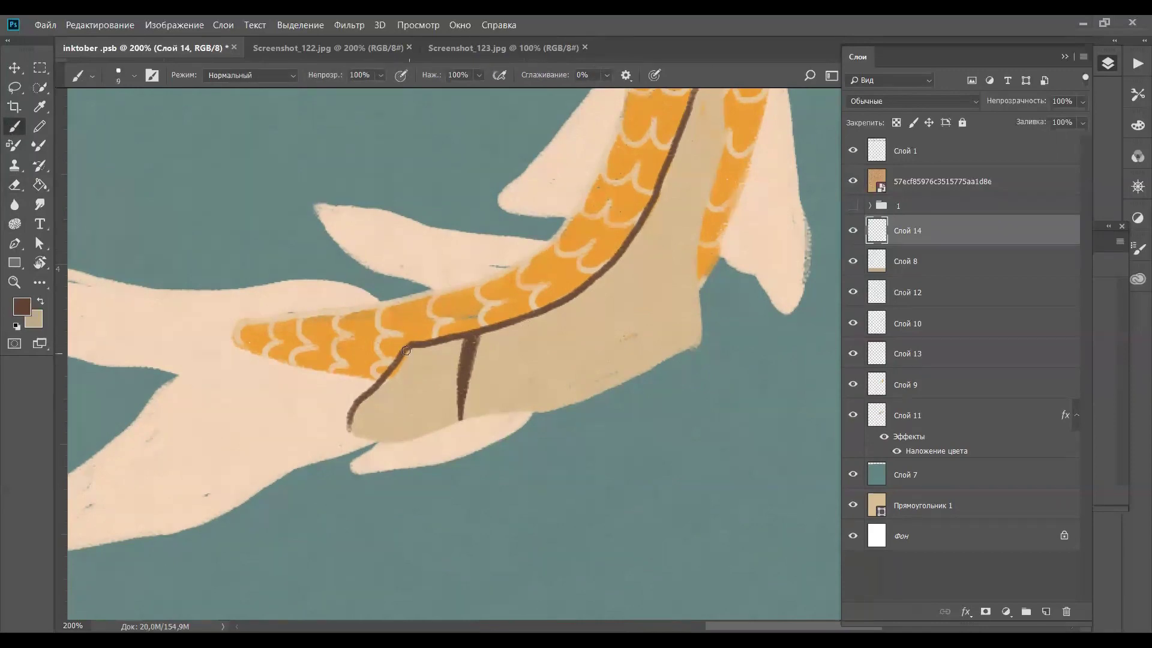
drag(398, 368, 348, 429)
mouse_move(451, 345)
mouse_down()
mouse_move(432, 423)
mouse_move(443, 429)
mouse_up()
drag(546, 312, 571, 401)
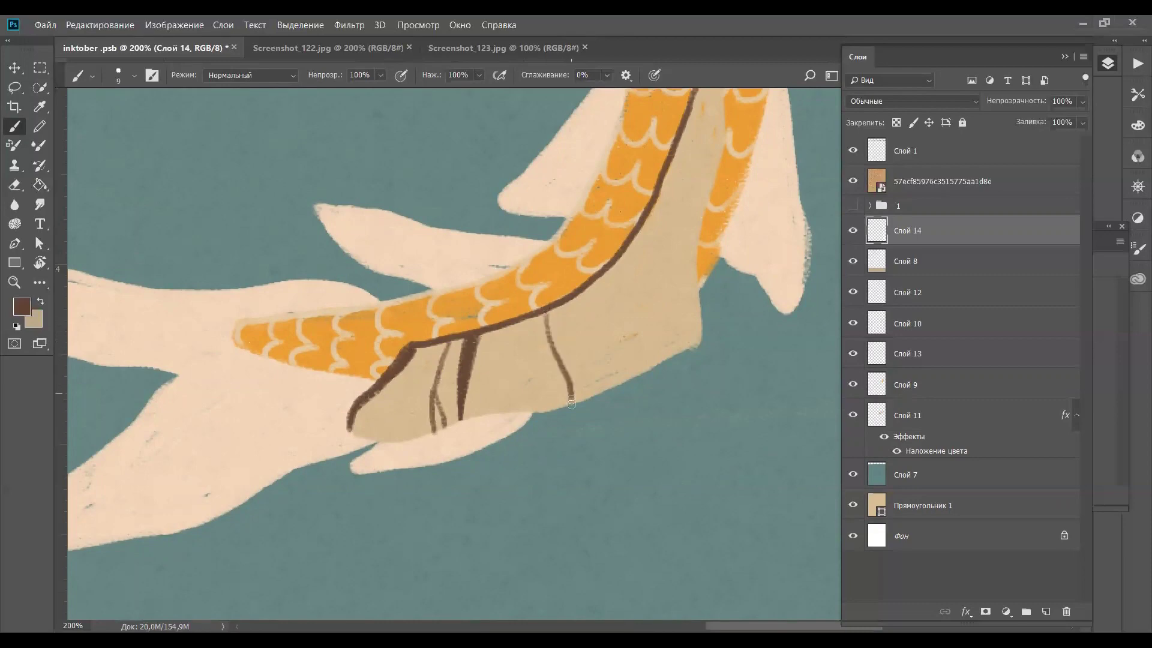
drag(565, 303, 570, 372)
drag(614, 264, 657, 363)
mouse_move(627, 245)
mouse_down()
mouse_move(684, 350)
mouse_move(639, 268)
mouse_up()
mouse_move(518, 325)
mouse_down()
mouse_move(528, 413)
mouse_move(518, 359)
mouse_up()
mouse_move(667, 172)
mouse_down()
mouse_move(700, 240)
mouse_move(680, 197)
mouse_up()
drag(715, 310, 602, 403)
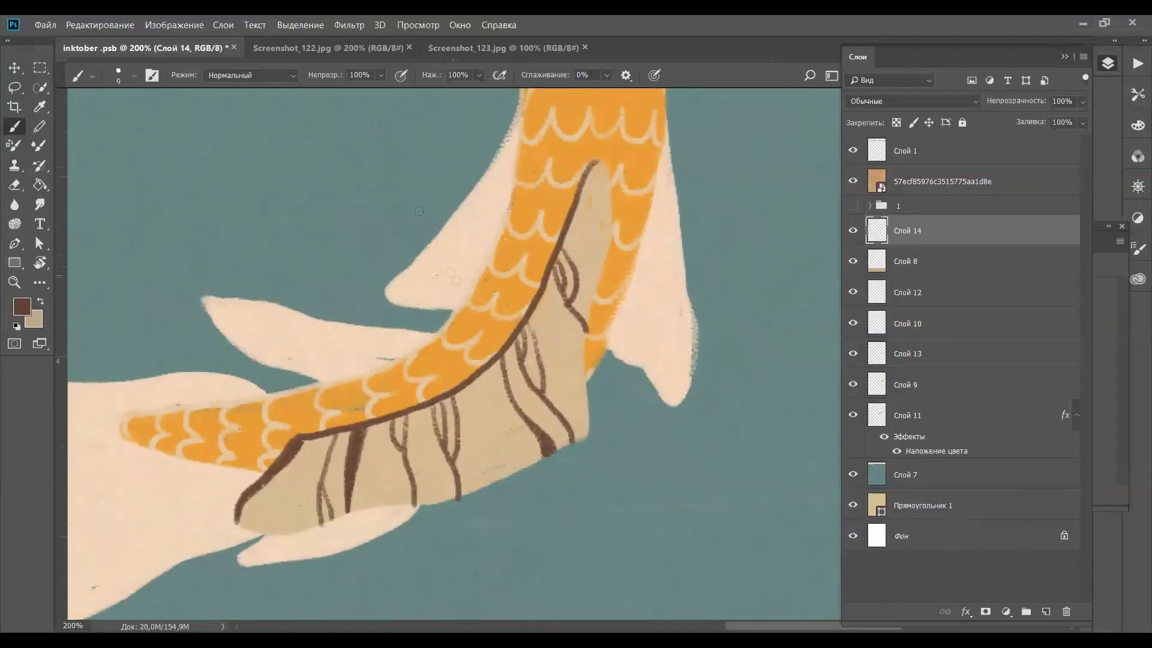
mouse_move(581, 231)
mouse_down()
mouse_move(591, 180)
mouse_move(607, 243)
mouse_up()
scroll(576, 270, down, 2)
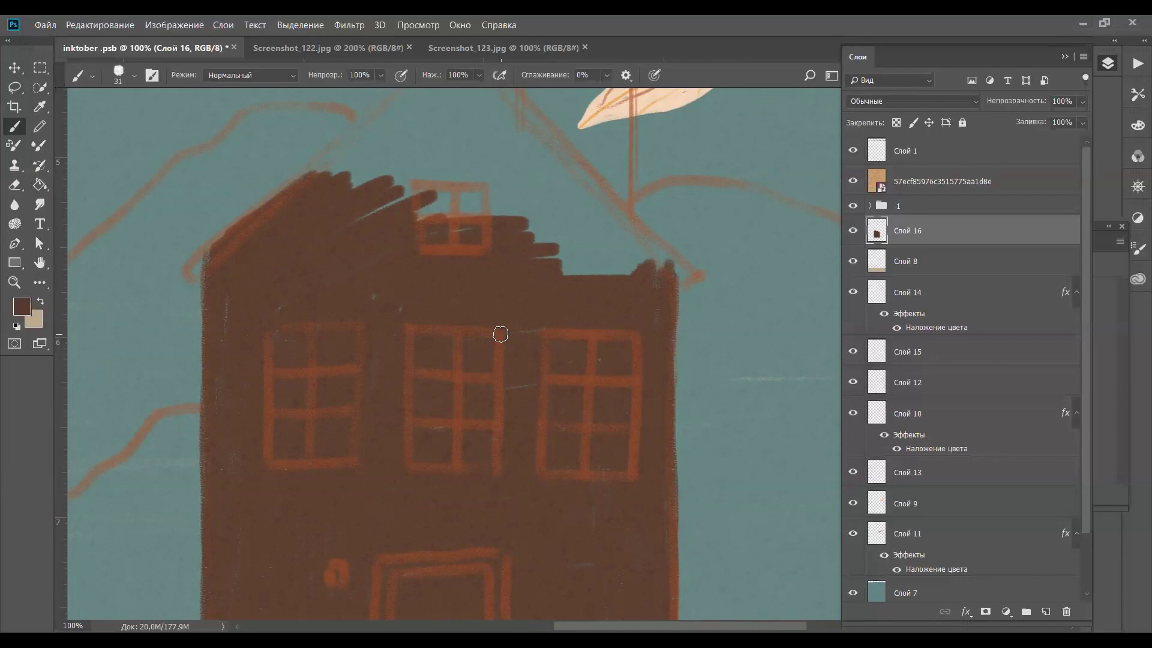
Fill the house's gable with dark brown up to the roof lines and cover the remaining gaps
mouse_move(453, 107)
mouse_down()
mouse_move(420, 156)
mouse_move(492, 180)
mouse_move(591, 299)
mouse_up()
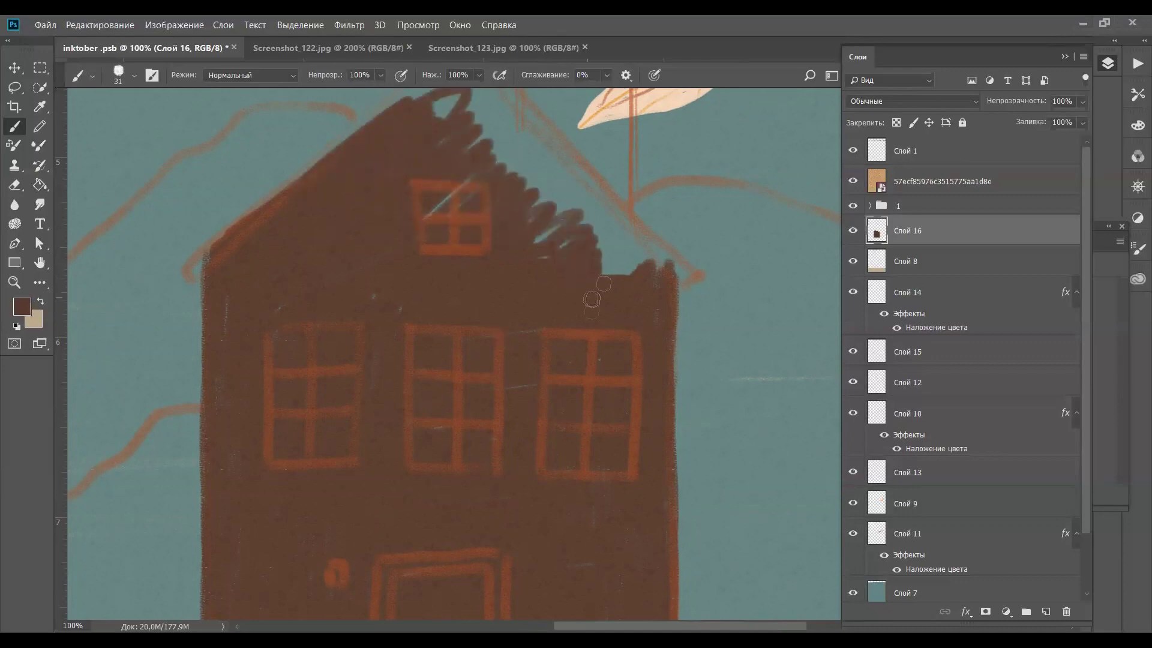
mouse_move(534, 243)
mouse_down()
mouse_move(551, 233)
mouse_move(510, 102)
mouse_up()
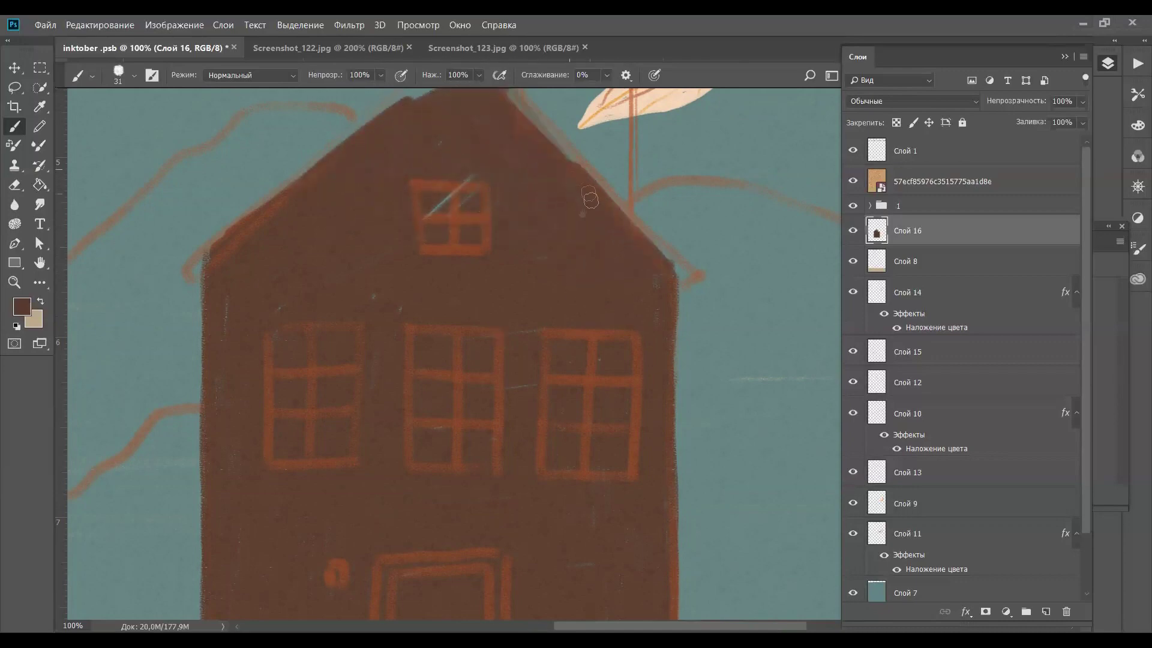
drag(589, 198, 636, 268)
drag(515, 251, 479, 285)
drag(528, 158, 451, 181)
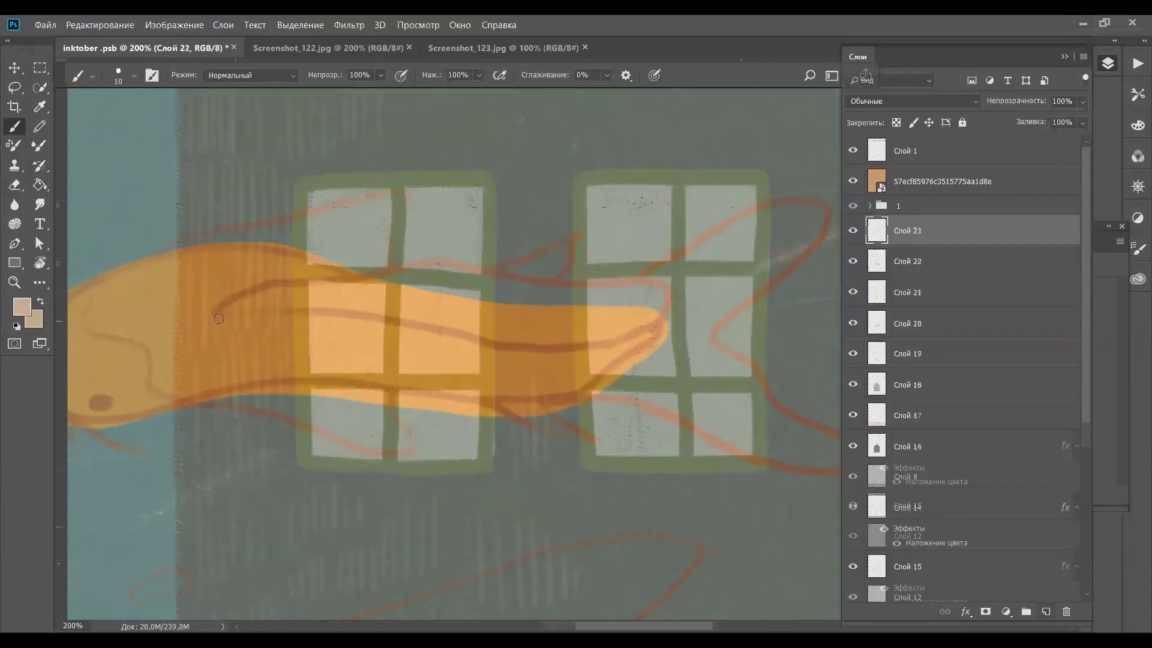
Paint the beige back fin on the second fish's orange body, hiding the sketch group to refine the shape
mouse_move(215, 313)
mouse_down()
mouse_move(426, 252)
mouse_move(691, 294)
mouse_move(656, 341)
mouse_move(629, 346)
mouse_move(363, 314)
mouse_move(221, 313)
mouse_move(236, 299)
mouse_move(224, 307)
mouse_move(322, 284)
mouse_move(370, 300)
mouse_up()
mouse_move(230, 308)
mouse_down()
mouse_move(400, 297)
mouse_move(412, 264)
mouse_move(480, 270)
mouse_move(385, 276)
mouse_move(459, 317)
mouse_up()
click(854, 206)
mouse_move(382, 305)
mouse_down()
mouse_move(540, 327)
mouse_move(630, 291)
mouse_move(570, 303)
mouse_move(426, 293)
mouse_up()
mouse_move(624, 333)
mouse_down()
mouse_move(657, 336)
mouse_move(606, 276)
mouse_move(660, 324)
mouse_move(600, 321)
mouse_up()
Add a layer above Слой 21, show the sketch group and paint the second fish's large upper and lower front fins
click(957, 296)
click(1046, 611)
click(853, 205)
drag(360, 336, 522, 354)
drag(315, 271, 558, 207)
mouse_move(555, 217)
mouse_down()
mouse_move(540, 280)
mouse_move(521, 287)
mouse_up()
mouse_move(450, 241)
mouse_down()
mouse_move(492, 280)
mouse_move(479, 259)
mouse_move(427, 262)
mouse_move(453, 242)
mouse_move(309, 273)
mouse_up()
drag(360, 420, 579, 489)
mouse_move(579, 489)
mouse_down()
mouse_move(571, 420)
mouse_move(420, 429)
mouse_move(558, 456)
mouse_move(510, 474)
mouse_move(561, 484)
mouse_up()
Paint the second fish's small upper and lower rear fins following the sketch
drag(685, 332, 360, 329)
mouse_move(327, 278)
mouse_down()
mouse_move(420, 238)
mouse_move(420, 287)
mouse_up()
drag(377, 281, 440, 234)
drag(441, 234, 424, 270)
mouse_move(319, 433)
mouse_down()
mouse_move(459, 492)
mouse_move(396, 427)
mouse_up()
drag(339, 435, 420, 474)
mouse_move(396, 429)
mouse_down()
mouse_move(450, 487)
mouse_move(432, 480)
mouse_up()
Paint the upper and lower lobes of the second fish's tail
mouse_move(480, 278)
mouse_down()
mouse_move(544, 371)
mouse_move(432, 413)
mouse_move(489, 378)
mouse_move(600, 222)
mouse_move(504, 360)
mouse_up()
mouse_move(540, 348)
mouse_down()
mouse_move(588, 321)
mouse_move(597, 264)
mouse_move(576, 216)
mouse_up()
mouse_move(660, 192)
mouse_down()
mouse_move(618, 288)
mouse_move(516, 336)
mouse_up()
mouse_move(456, 393)
mouse_down()
mouse_move(487, 427)
mouse_move(518, 342)
mouse_move(570, 414)
mouse_move(621, 454)
mouse_up()
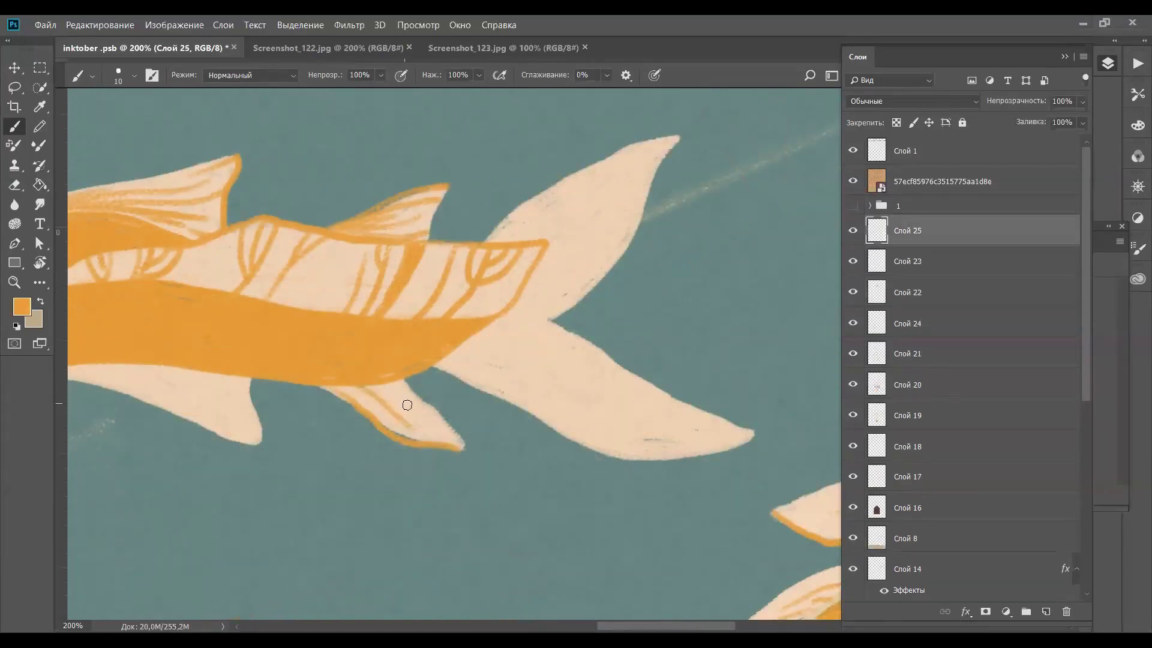
Paint orange outlines and ray lines on the second fish's small rear and large front lower fins on Слой 25
drag(414, 417, 462, 447)
drag(416, 405, 461, 450)
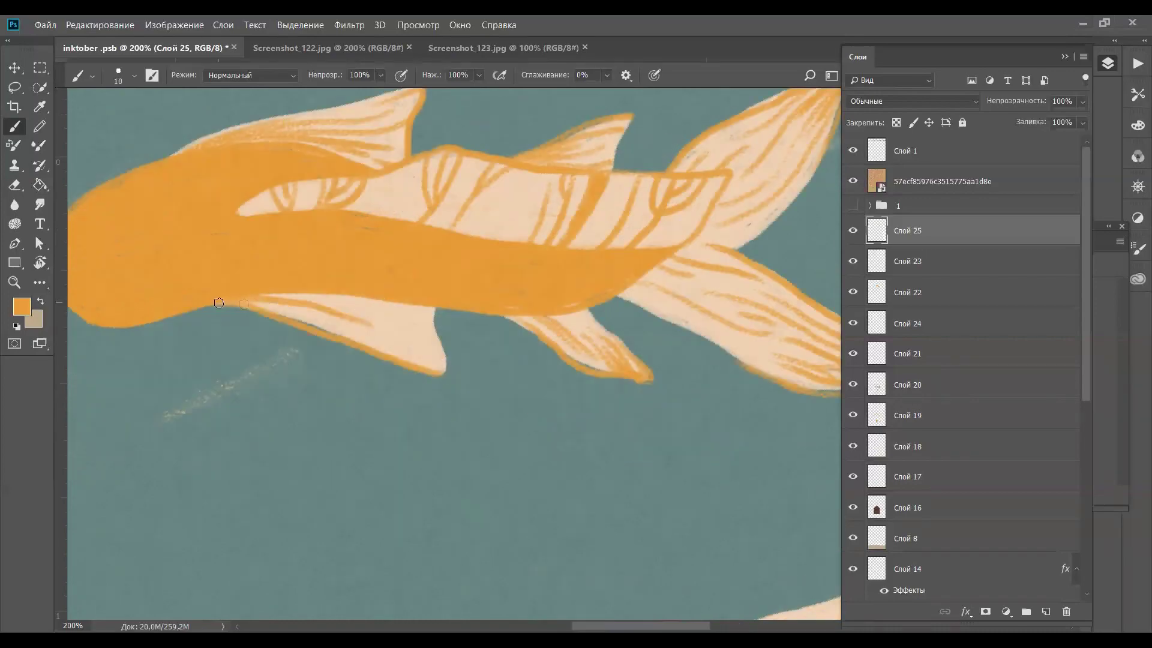
drag(219, 303, 399, 346)
drag(271, 307, 384, 336)
drag(302, 295, 436, 312)
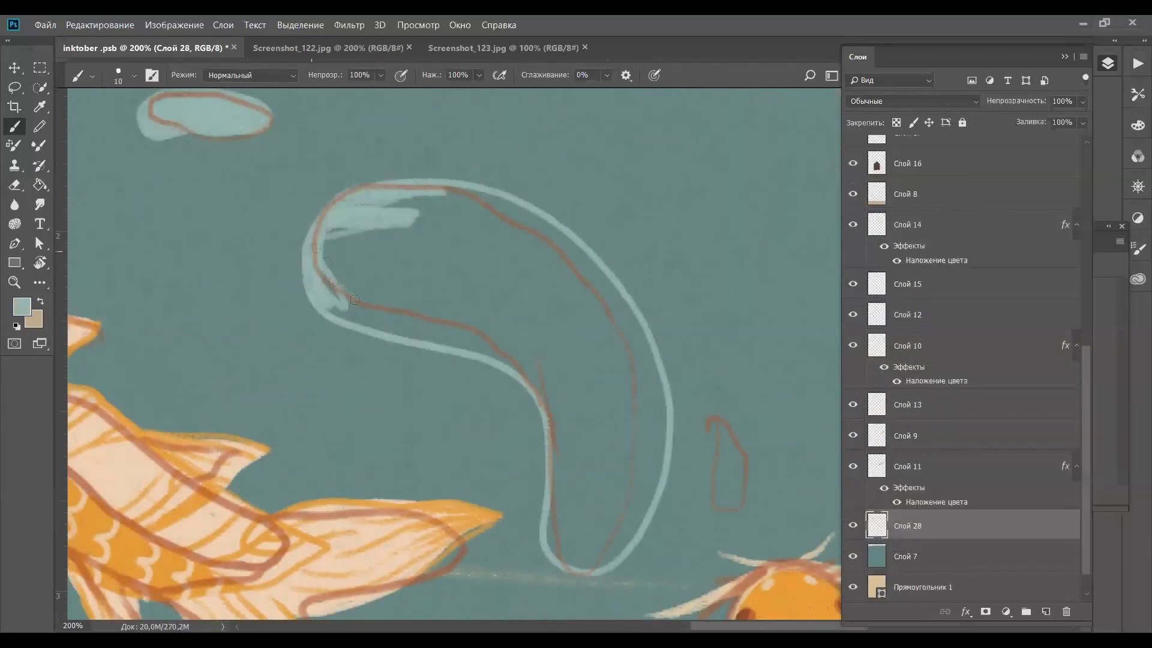
Fill the large curved water shape between the two fish with light teal on Слой 28
mouse_move(336, 294)
mouse_down()
mouse_move(370, 271)
mouse_move(432, 240)
mouse_up()
drag(360, 246, 492, 198)
drag(414, 213, 498, 189)
mouse_move(416, 269)
mouse_down()
mouse_move(336, 312)
mouse_move(372, 318)
mouse_move(502, 279)
mouse_move(540, 240)
mouse_move(492, 201)
mouse_move(450, 285)
mouse_move(402, 336)
mouse_move(510, 360)
mouse_move(552, 288)
mouse_move(528, 325)
mouse_move(570, 282)
mouse_move(594, 300)
mouse_move(564, 240)
mouse_move(598, 273)
mouse_move(618, 324)
mouse_move(588, 384)
mouse_move(540, 390)
mouse_move(578, 425)
mouse_move(618, 414)
mouse_move(651, 384)
mouse_move(630, 312)
mouse_move(617, 376)
mouse_up()
mouse_move(582, 485)
mouse_down()
mouse_move(635, 491)
mouse_move(652, 416)
mouse_move(649, 486)
mouse_up()
mouse_move(628, 539)
mouse_down()
mouse_move(541, 538)
mouse_move(581, 571)
mouse_up()
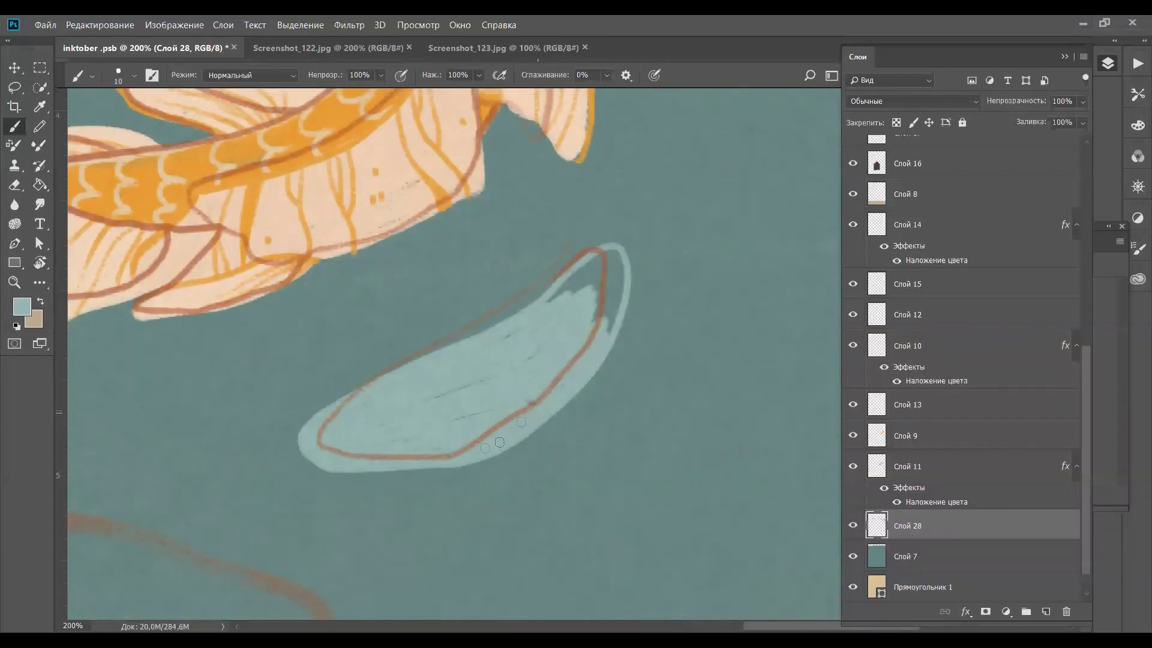
Fill the elongated water shape beneath the lower fish and paint the one above the roof in light teal
mouse_move(543, 330)
mouse_down()
mouse_move(606, 258)
mouse_move(618, 324)
mouse_up()
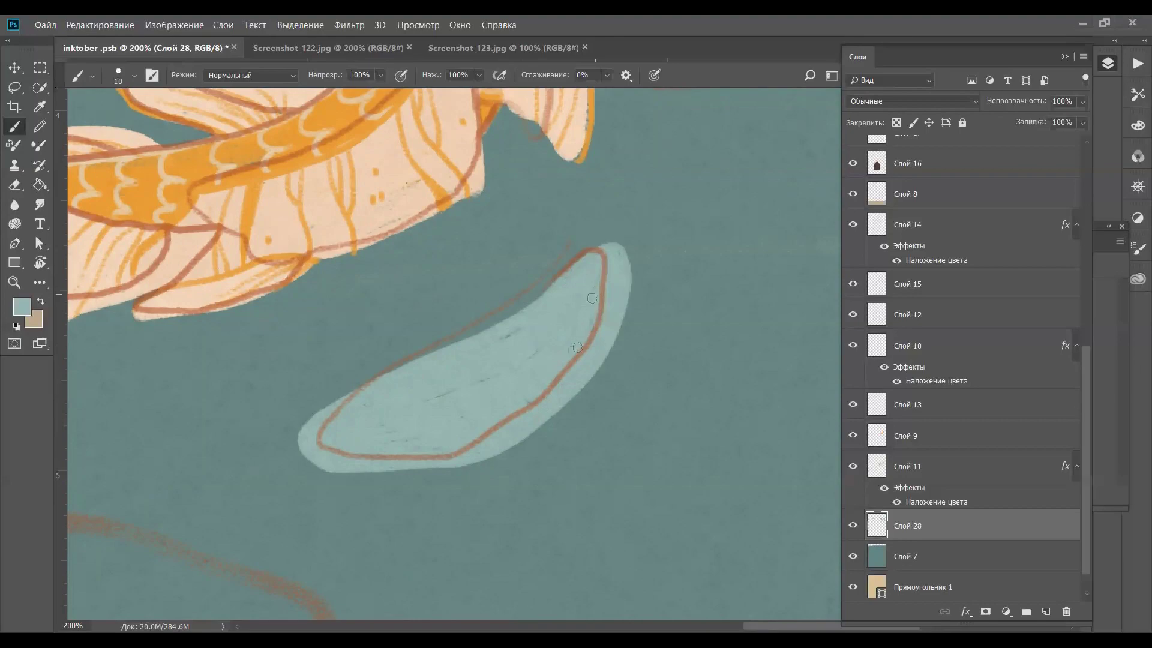
mouse_move(367, 445)
mouse_down()
mouse_move(429, 404)
mouse_move(476, 404)
mouse_move(618, 325)
mouse_up()
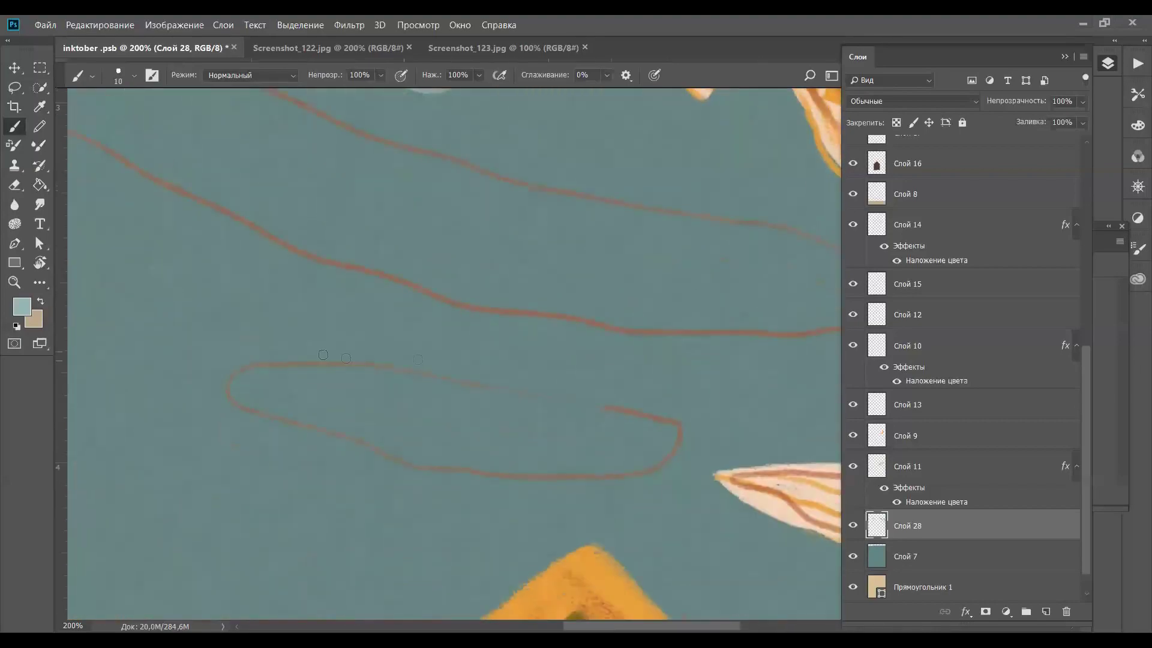
mouse_move(240, 369)
mouse_down()
mouse_move(681, 432)
mouse_move(215, 359)
mouse_move(330, 358)
mouse_move(274, 423)
mouse_move(566, 481)
mouse_move(258, 353)
mouse_move(343, 361)
mouse_up()
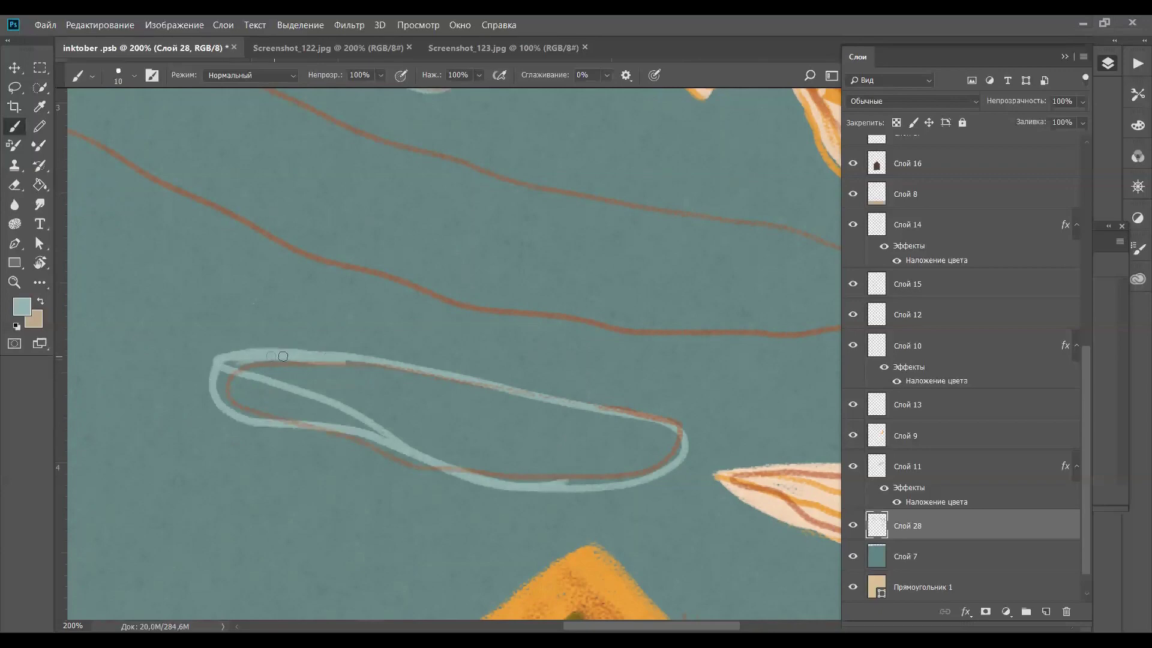
mouse_move(213, 384)
mouse_down()
mouse_move(318, 355)
mouse_move(390, 366)
mouse_move(212, 399)
mouse_move(243, 420)
mouse_move(282, 420)
mouse_move(231, 360)
mouse_move(349, 410)
mouse_move(444, 384)
mouse_move(477, 414)
mouse_move(360, 423)
mouse_move(418, 440)
mouse_move(540, 432)
mouse_move(600, 402)
mouse_move(468, 453)
mouse_move(594, 474)
mouse_move(636, 435)
mouse_move(672, 429)
mouse_move(660, 465)
mouse_move(534, 449)
mouse_up()
Paint the long wavy water current below the upper fish in light teal, following the sketch
mouse_move(361, 359)
mouse_down()
mouse_move(536, 549)
mouse_move(750, 627)
mouse_up()
mouse_move(238, 191)
mouse_down()
mouse_move(468, 409)
mouse_move(645, 499)
mouse_up()
mouse_move(212, 209)
mouse_down()
mouse_move(684, 375)
mouse_move(785, 435)
mouse_up()
mouse_move(311, 255)
mouse_down()
mouse_move(228, 276)
mouse_move(202, 250)
mouse_move(378, 345)
mouse_move(222, 225)
mouse_move(460, 314)
mouse_up()
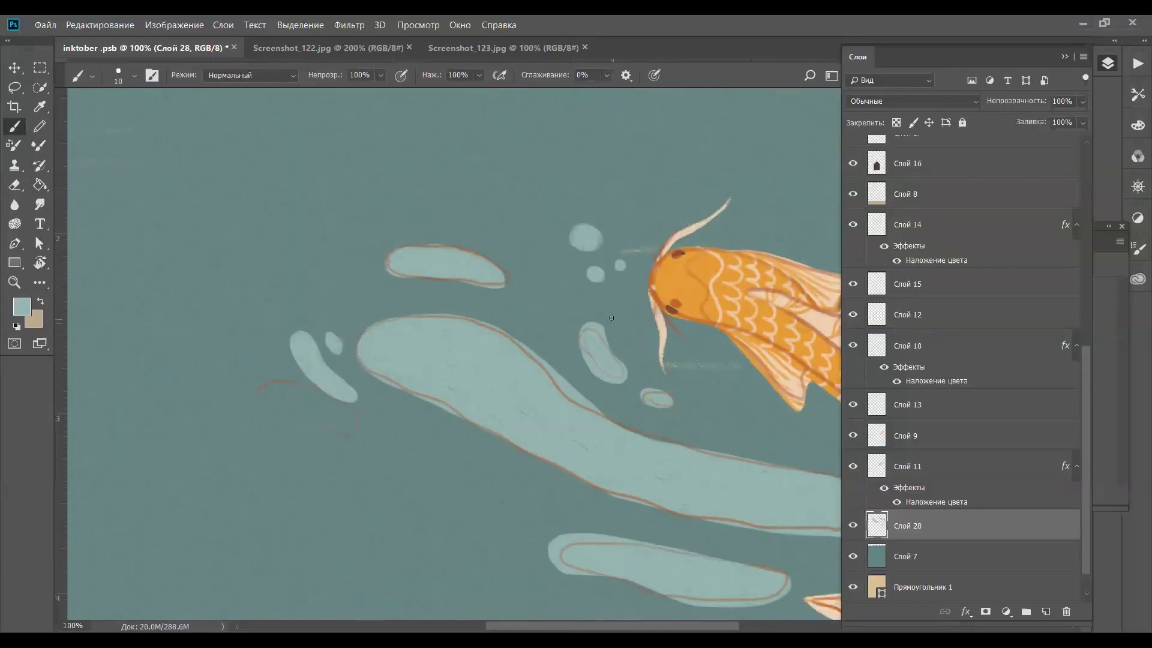
Hide the colour palette layer Слой 1 and the sketch group 1
key(ctrl+minus)
key(ctrl+minus)
key(ctrl+minus)
key(ctrl+plus)
key(ctrl+plus)
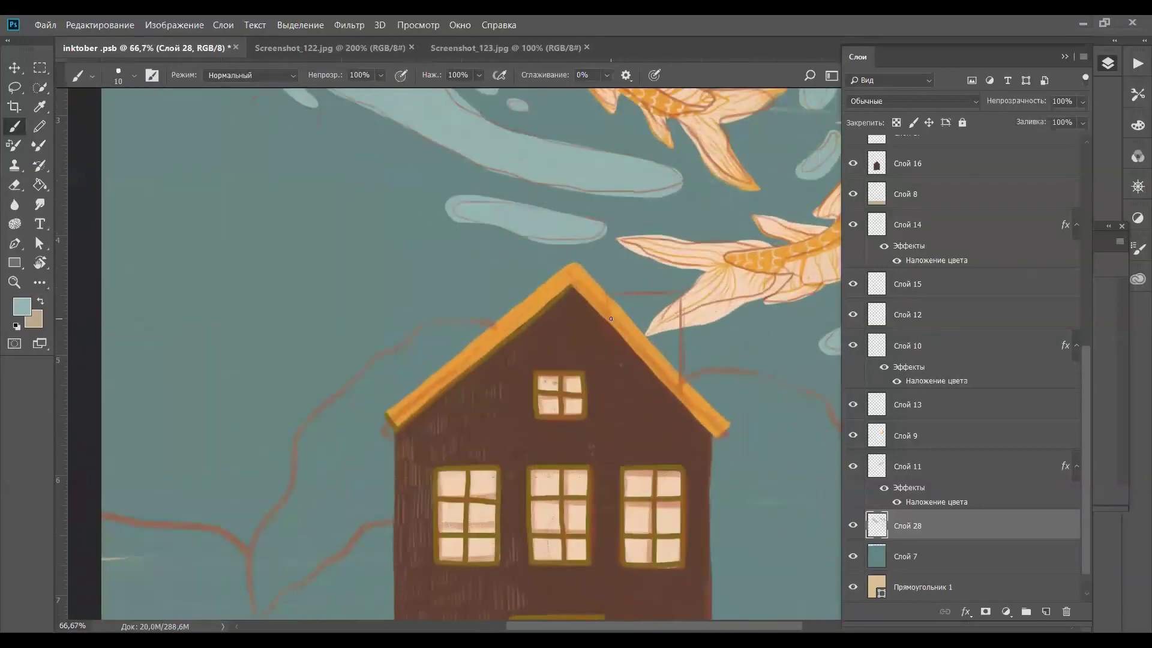
drag(550, 294, 532, 594)
key(ctrl+minus)
scroll(488, 453, down, 4)
scroll(853, 153, up, 10)
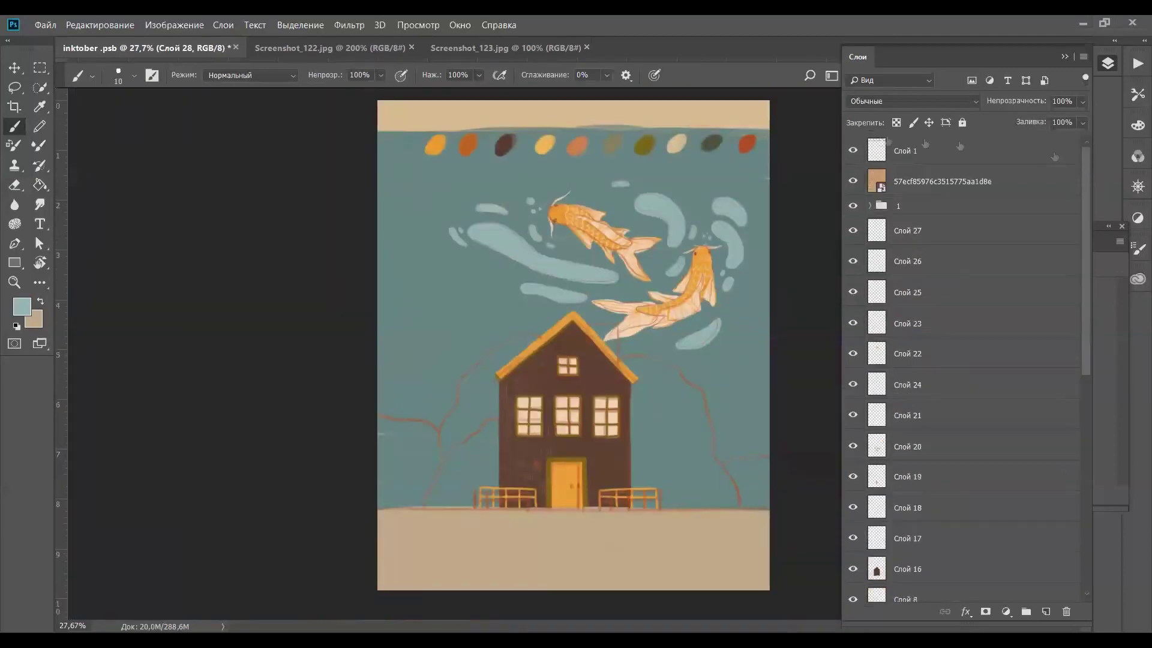
click(853, 150)
click(853, 205)
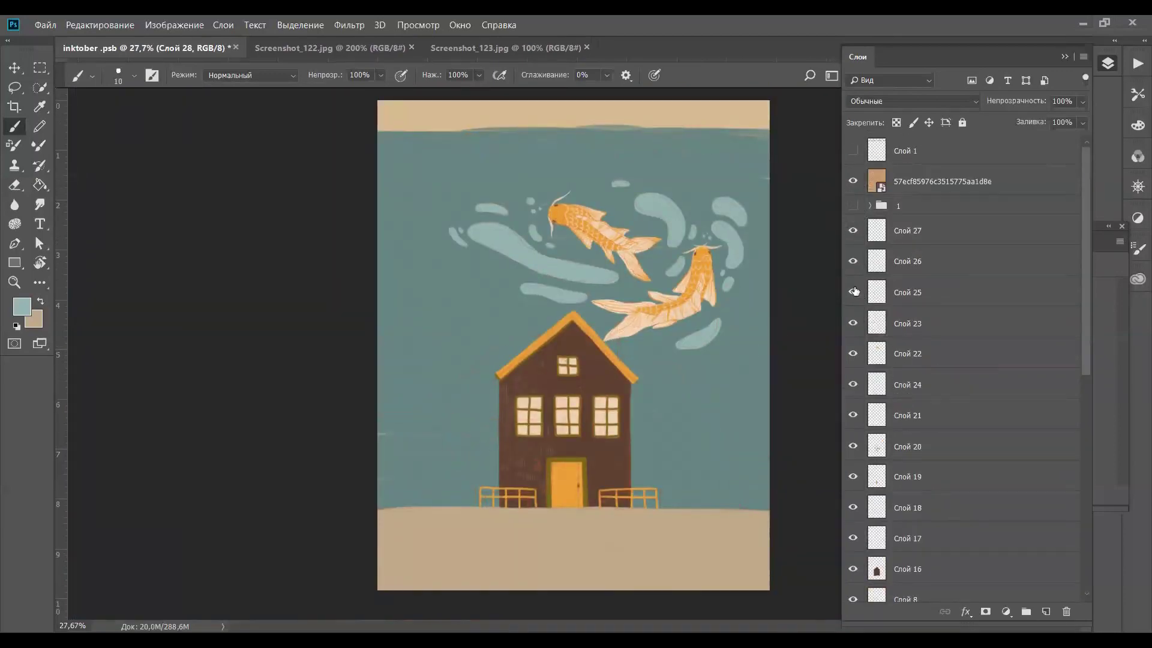
Add a layer directly above Слой 7 and choose a dark teal brush colour
drag(1086, 361, 1087, 579)
click(930, 528)
click(1046, 611)
click(21, 306)
click(739, 252)
click(1022, 125)
click(25, 182)
click(20, 130)
Set the brush size to 187 px and paint a tall dark teal mountain to the left of the house
click(134, 75)
drag(145, 123, 165, 123)
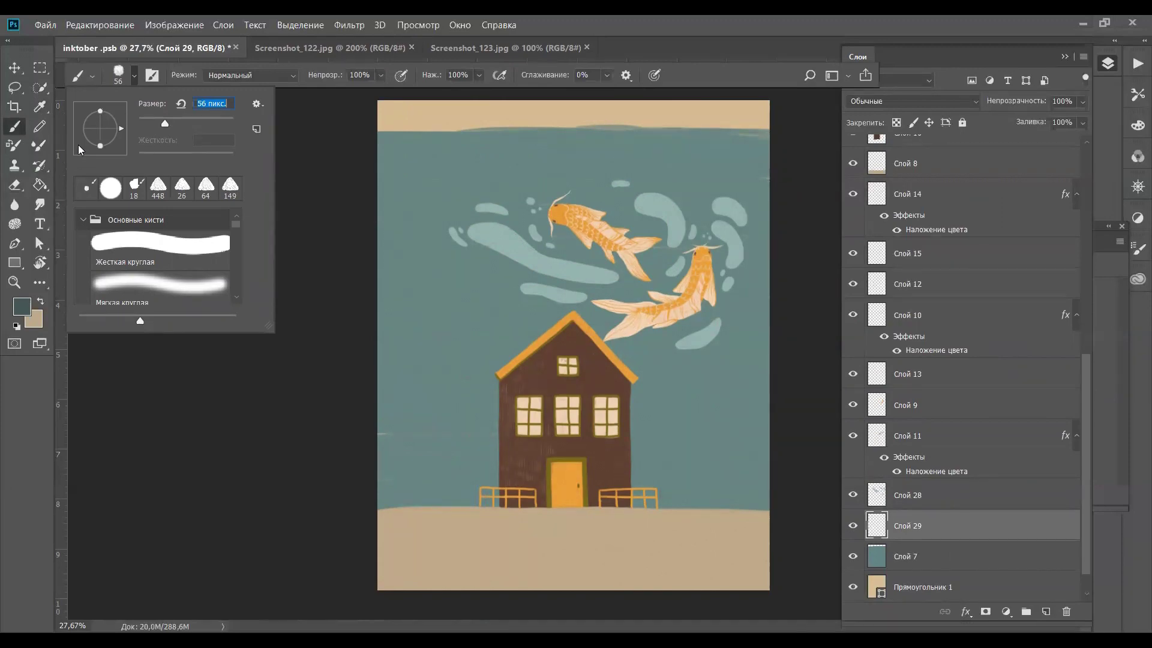
mouse_move(165, 123)
mouse_down()
mouse_move(225, 125)
mouse_move(206, 125)
mouse_up()
click(337, 284)
mouse_move(382, 243)
mouse_down()
mouse_move(395, 354)
mouse_move(488, 444)
mouse_up()
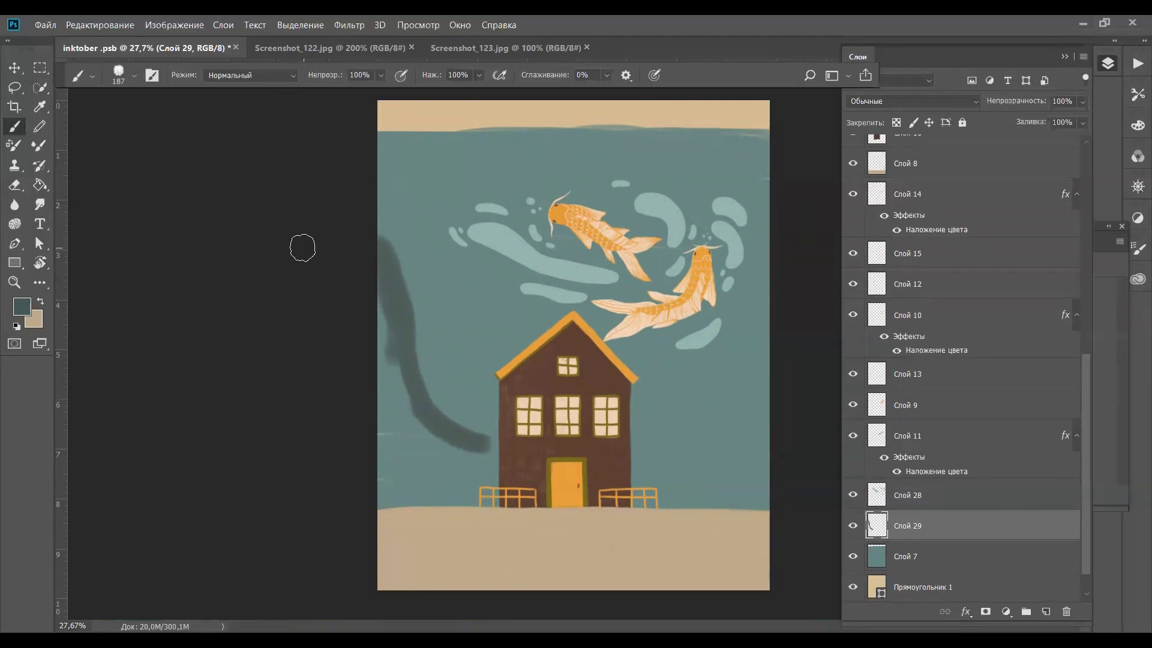
mouse_move(432, 317)
mouse_down()
mouse_move(463, 331)
mouse_move(487, 381)
mouse_move(538, 425)
mouse_move(429, 316)
mouse_move(420, 288)
mouse_move(458, 347)
mouse_move(448, 366)
mouse_up()
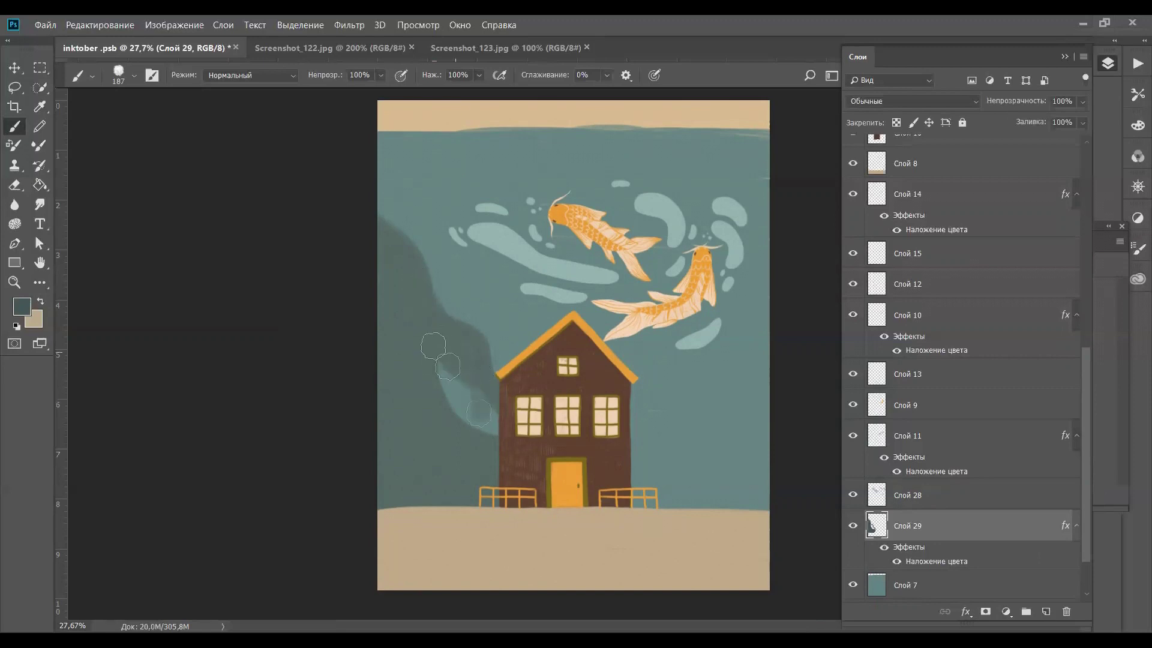
Paint a low dark teal hill to the right of the house on Слой 29, checking the contents of Слой 9 and Слой 12
mouse_move(630, 447)
mouse_down()
mouse_move(762, 474)
mouse_move(636, 501)
mouse_up()
drag(612, 438, 774, 463)
click(853, 405)
click(853, 405)
click(854, 284)
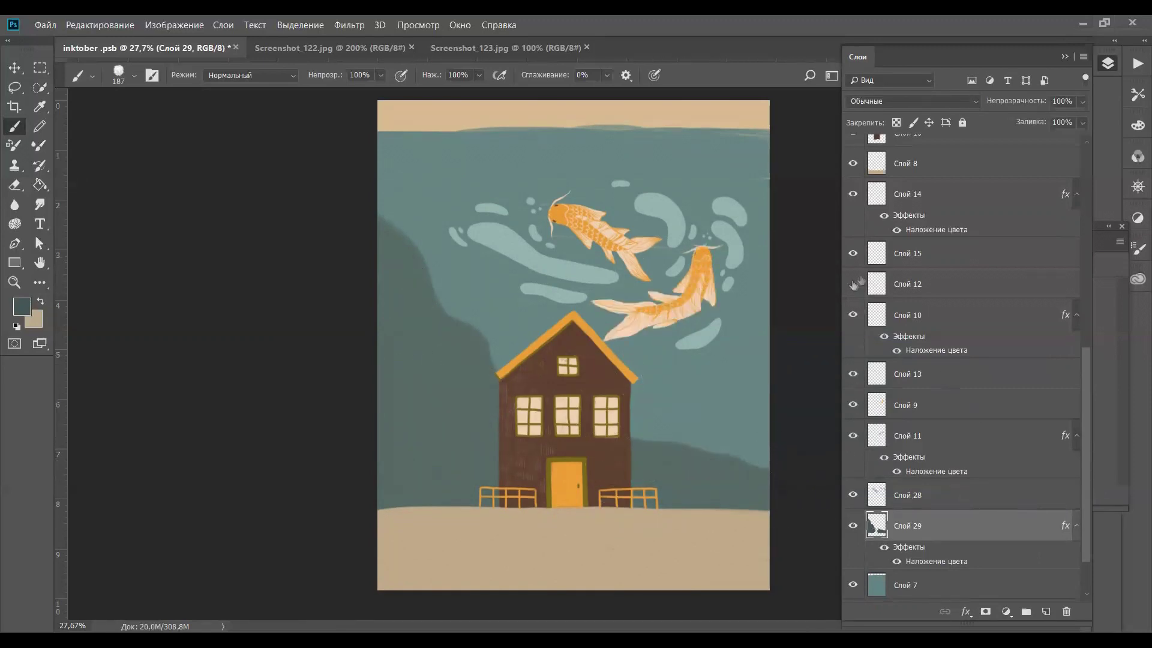
Change the fill colour of the background shape Прямоугольник 1 to light cream f4e2d0
scroll(876, 528, down, 2)
double_click(876, 557)
click(560, 212)
click(607, 406)
click(725, 135)
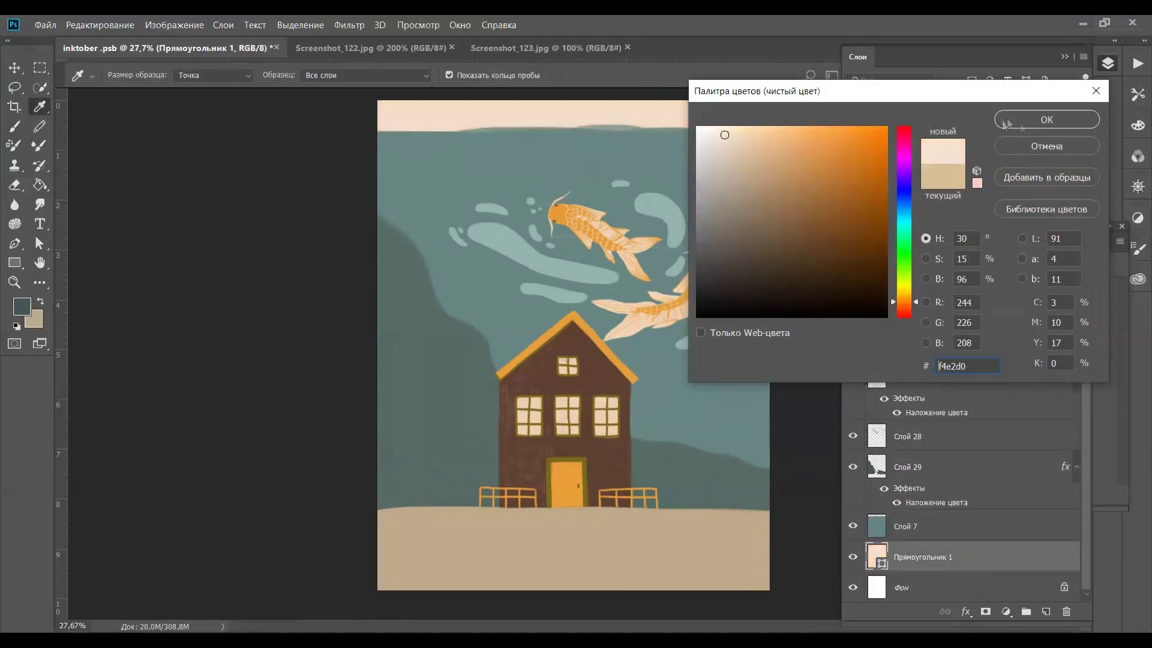
click(1008, 121)
key(v)
Paint pale highlights on the curved water shapes around the two fish on Слой 30 with a 15 px brush
key(ctrl+plus)
key(ctrl+plus)
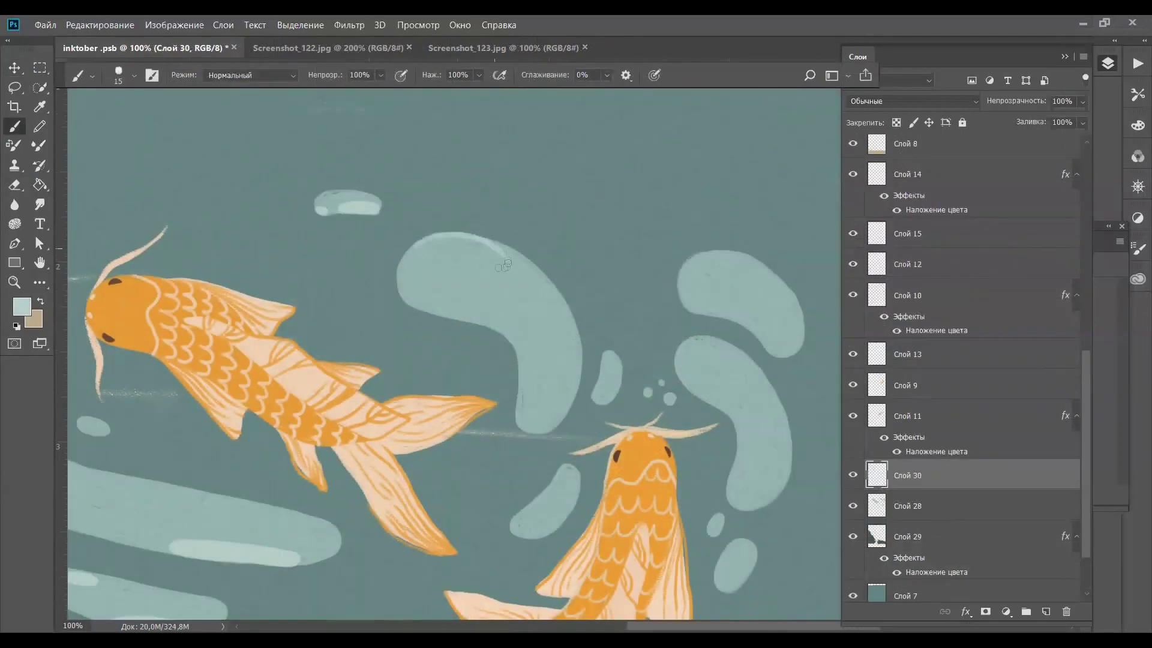
drag(507, 264, 416, 253)
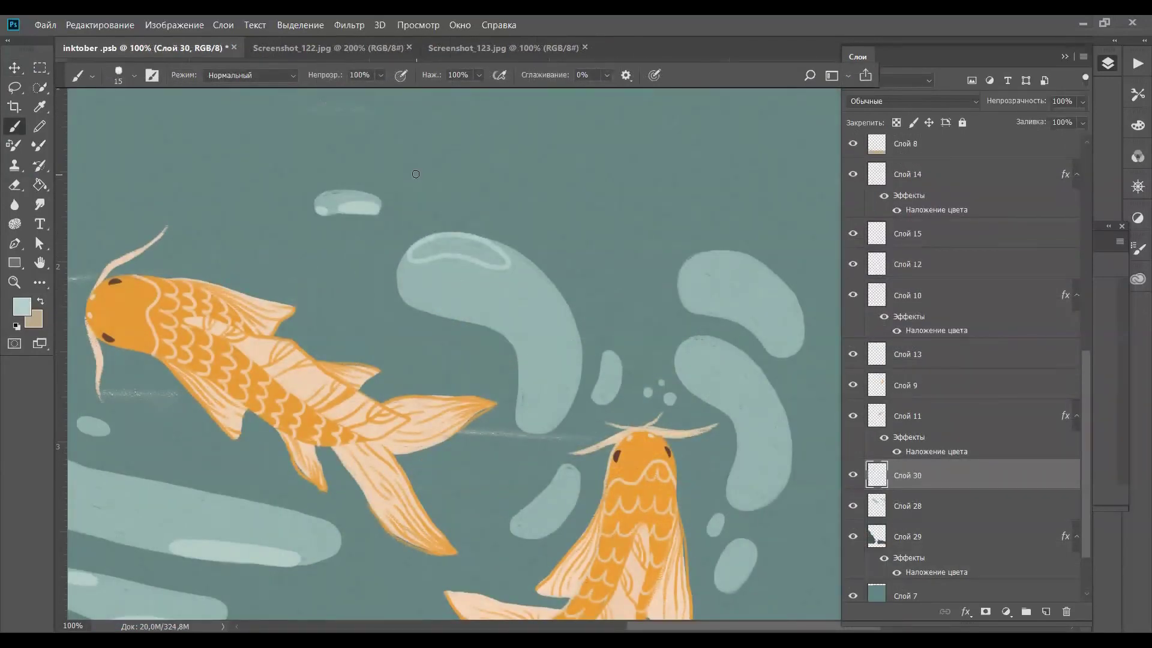
mouse_move(432, 254)
mouse_down()
mouse_move(408, 253)
mouse_move(480, 252)
mouse_move(528, 280)
mouse_up()
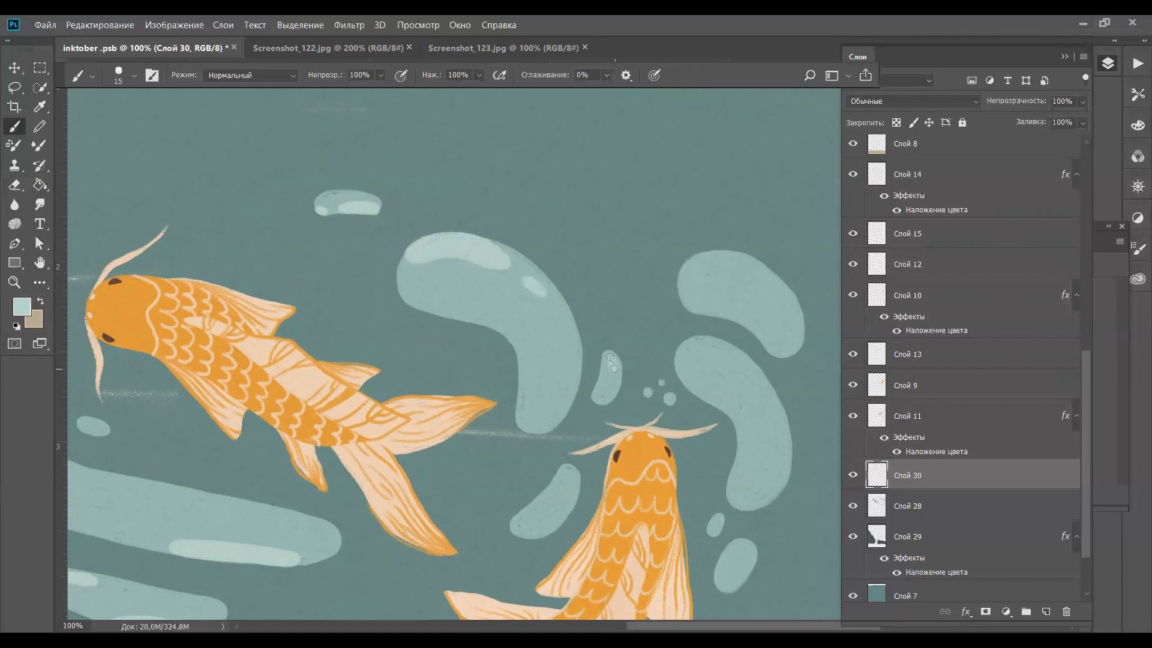
drag(575, 472, 576, 481)
mouse_move(724, 349)
mouse_down()
mouse_move(690, 347)
mouse_move(732, 359)
mouse_up()
mouse_move(754, 495)
mouse_down()
mouse_move(783, 461)
mouse_move(766, 494)
mouse_up()
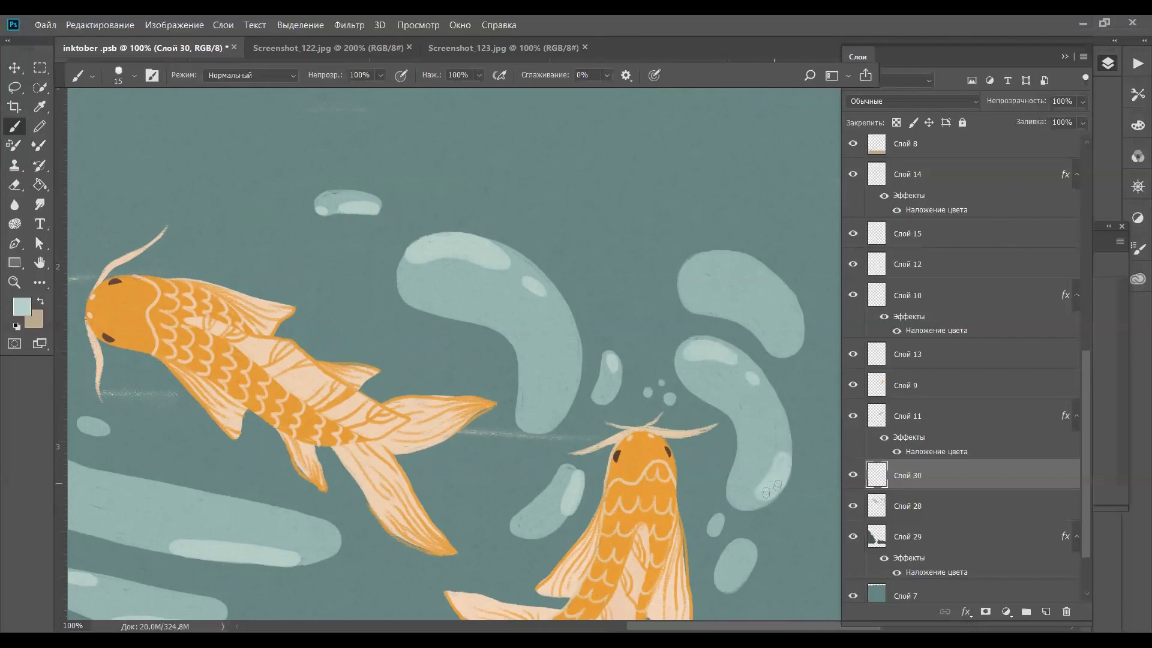
mouse_move(693, 258)
mouse_down()
mouse_move(729, 258)
mouse_move(702, 254)
mouse_up()
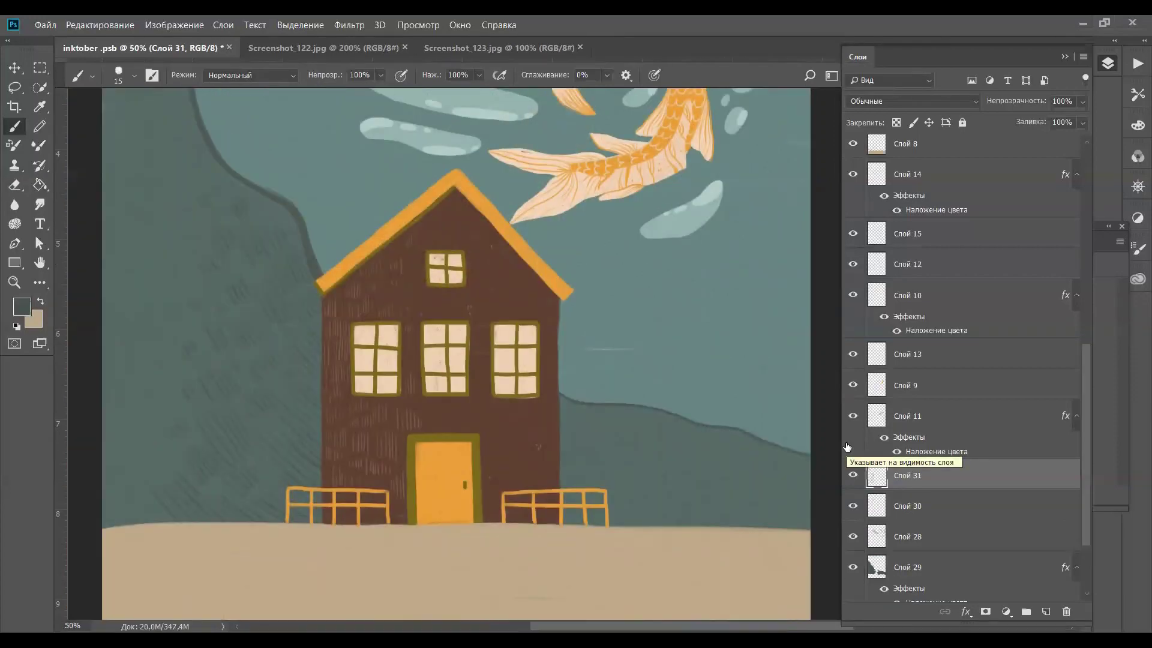
Strengthen the dark ridge line of the right hill beside the house on Слой 31
key(ctrl+plus)
drag(714, 257, 553, 211)
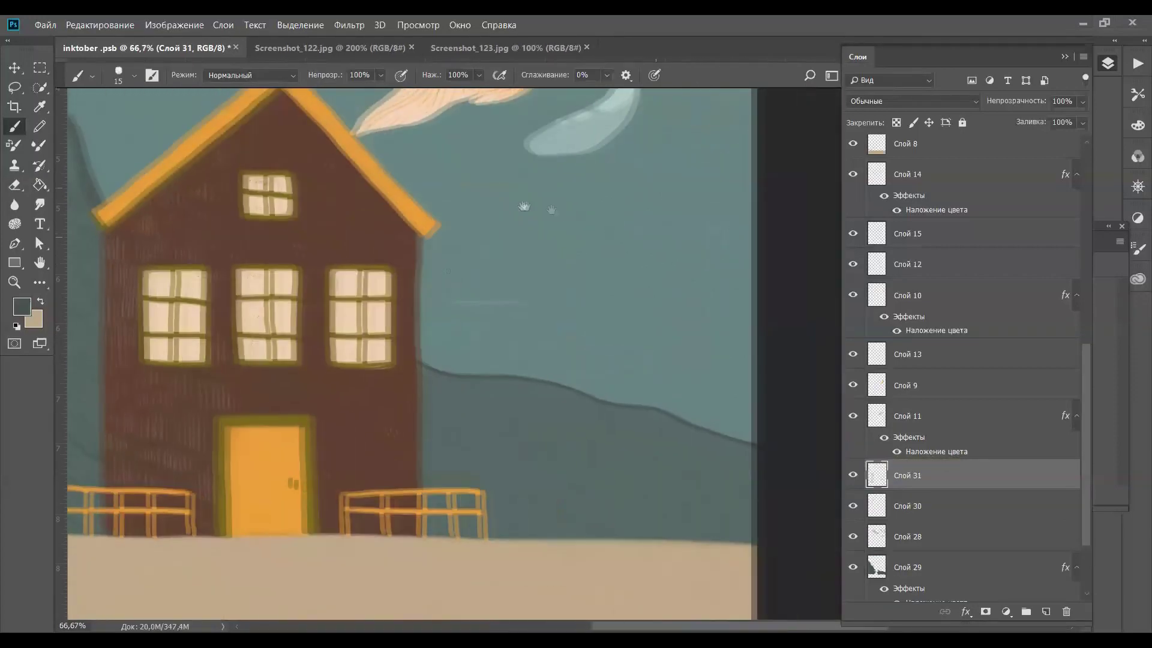
drag(415, 348, 467, 373)
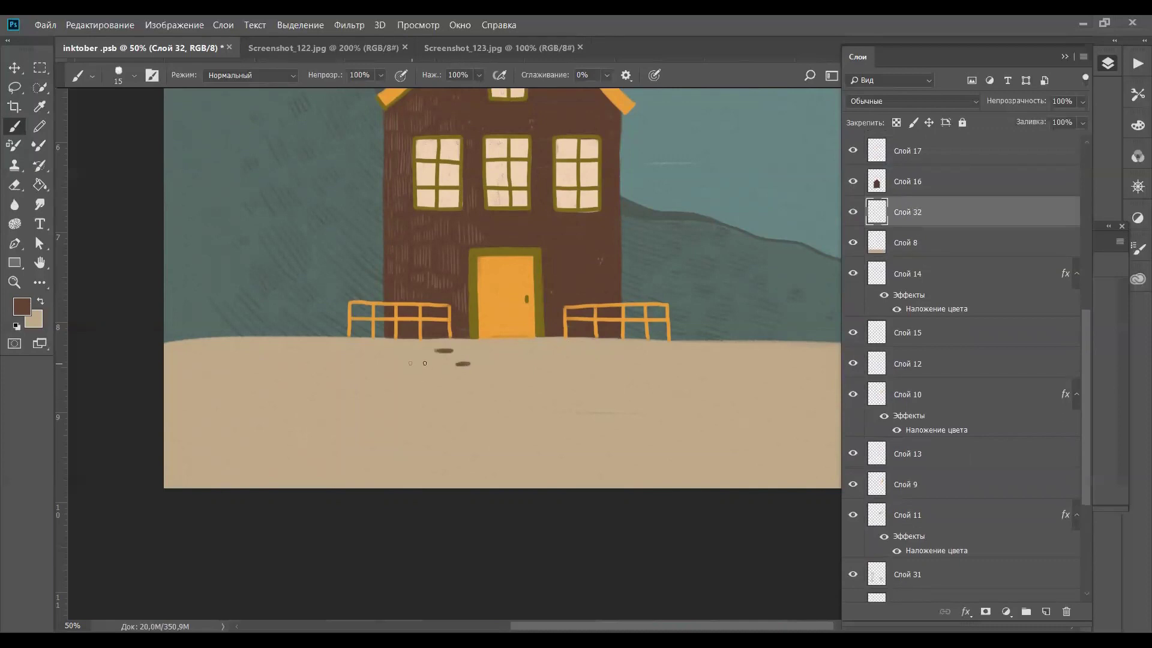
Paint small brown stones scattered over the sand in front of the house on Слой 32
drag(569, 352, 588, 348)
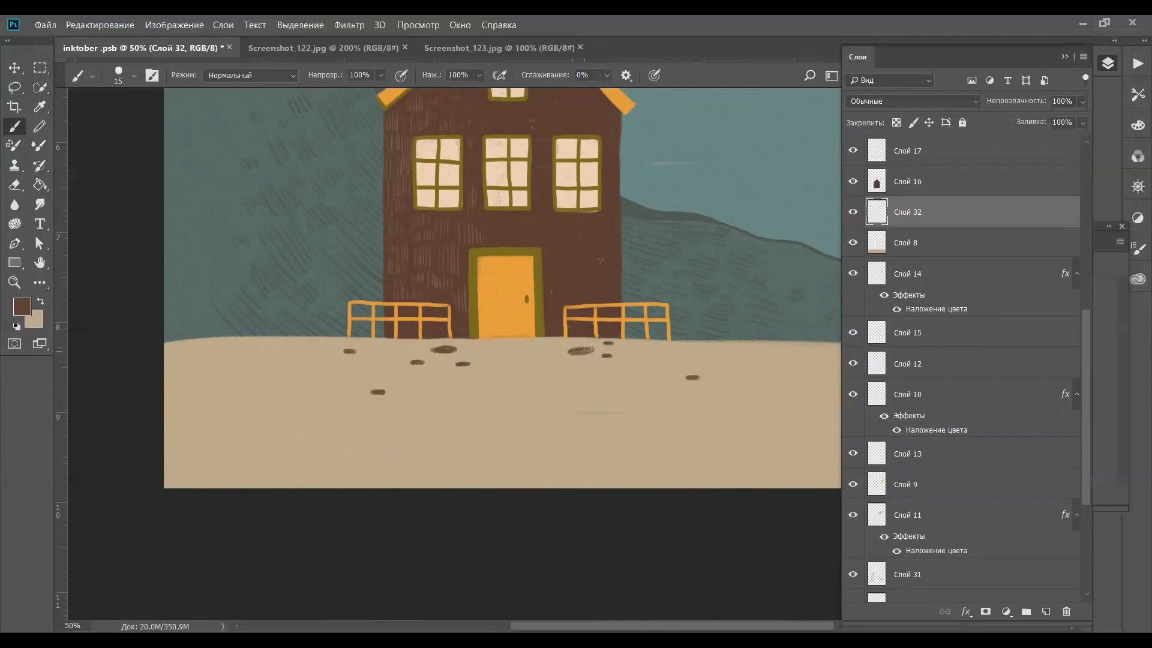
mouse_move(645, 404)
mouse_down()
mouse_move(672, 403)
mouse_move(660, 403)
mouse_up()
drag(331, 369, 357, 369)
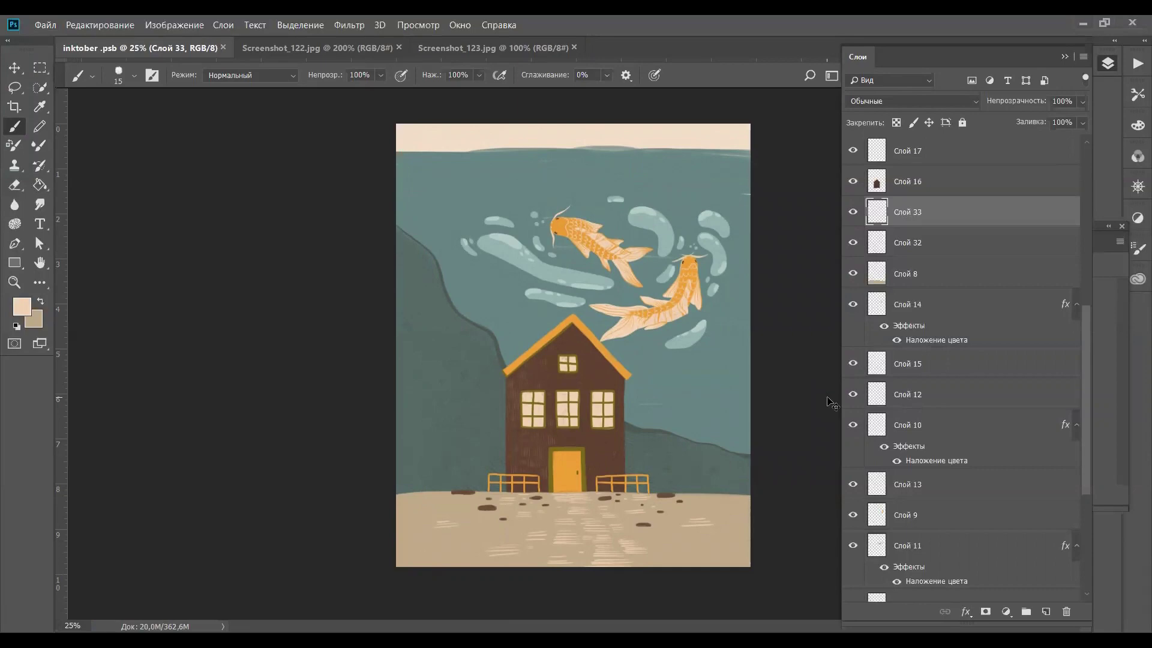
Set the brush colour to olive 806d1f, add a layer above Слой 7 and set the brush size to 31 px
key(ctrl+plus)
key(ctrl+plus)
key(ctrl+plus)
scroll(412, 326, up, 3)
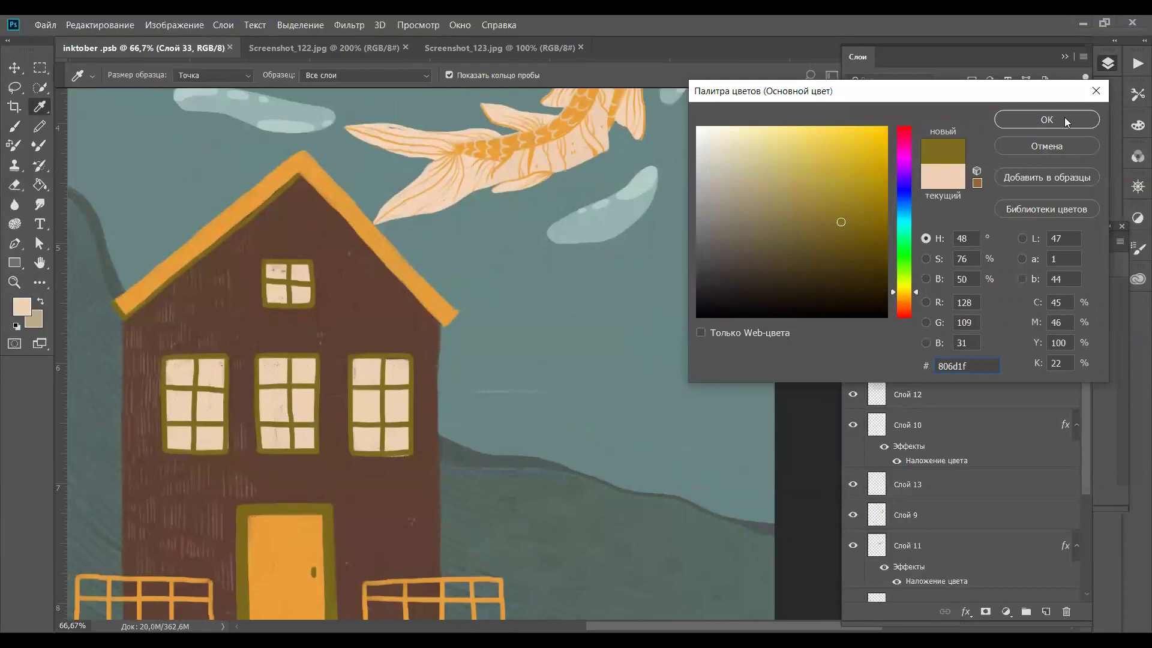
click(1065, 122)
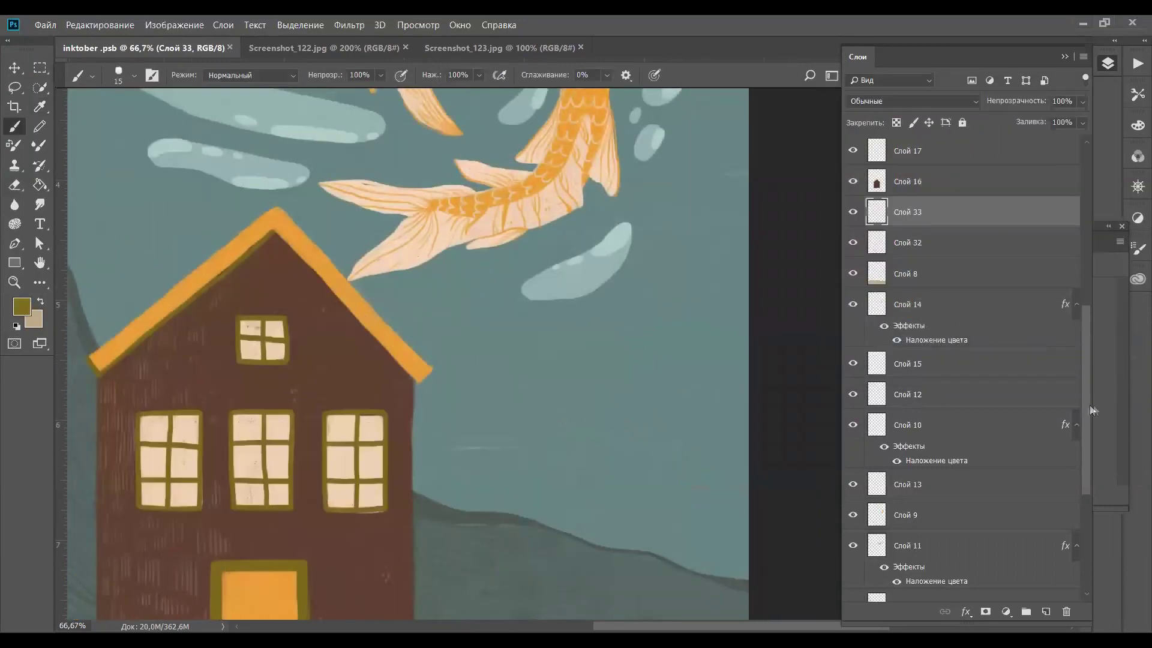
key(shift+ctrl+alt+n)
click(134, 75)
Paint an olive hill behind the dark teal one to the right of the house on Слой 34
mouse_move(414, 465)
mouse_down()
mouse_move(714, 357)
mouse_move(654, 383)
mouse_up()
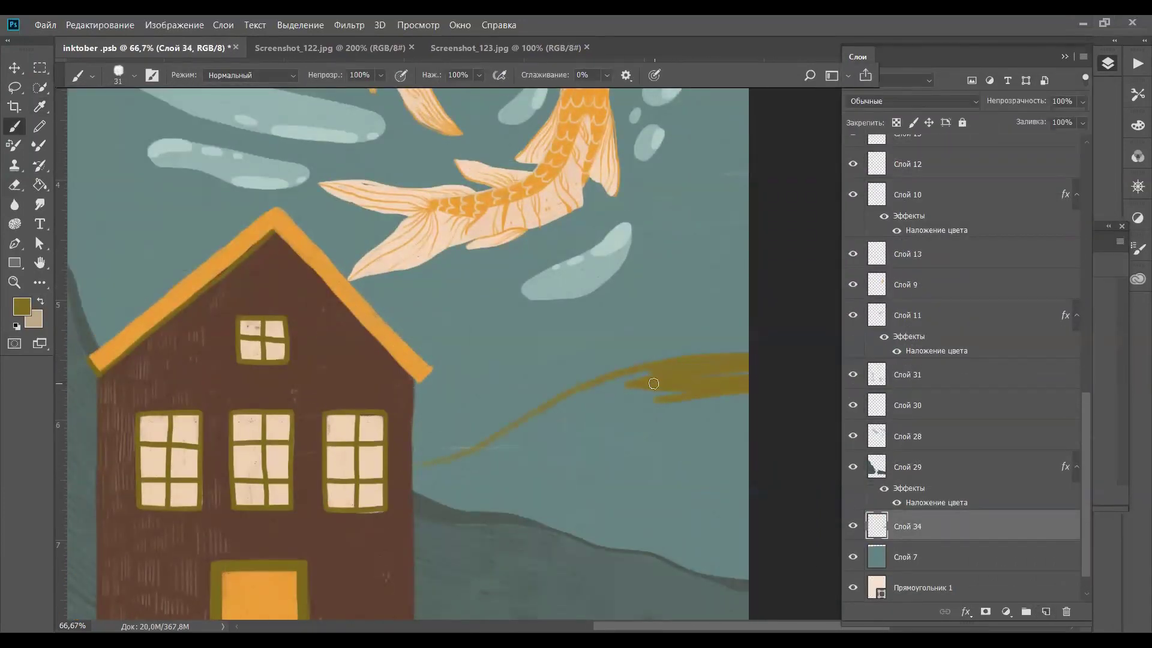
mouse_move(632, 395)
mouse_down()
mouse_move(588, 401)
mouse_move(730, 378)
mouse_move(712, 414)
mouse_move(651, 435)
mouse_move(692, 601)
mouse_up()
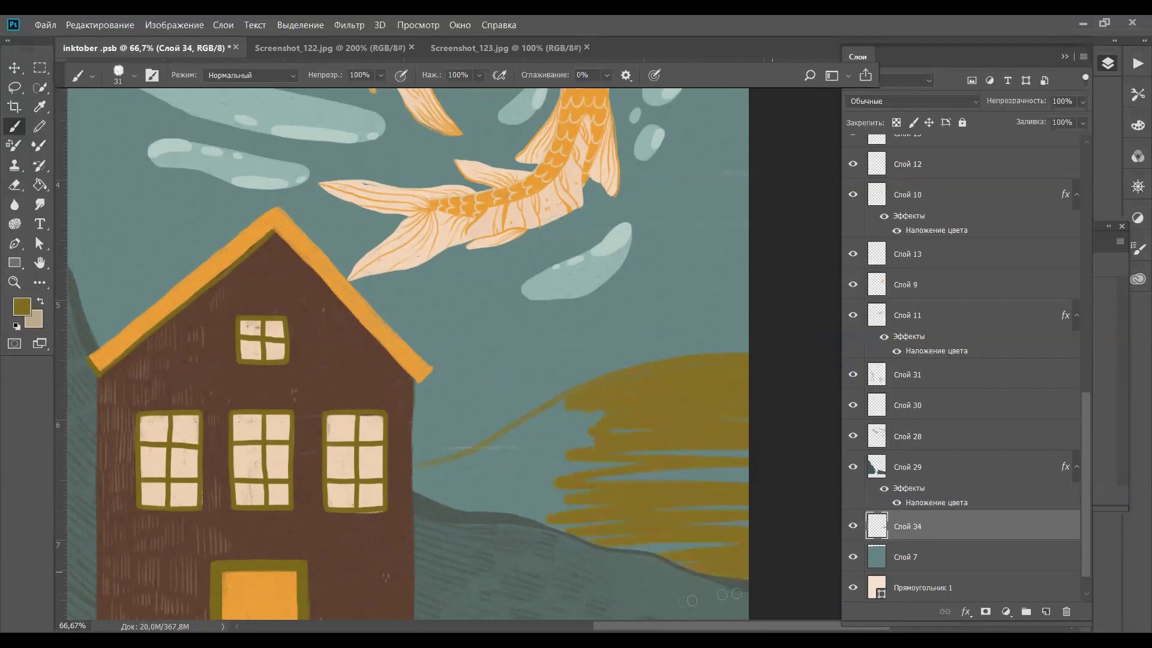
drag(474, 475, 417, 461)
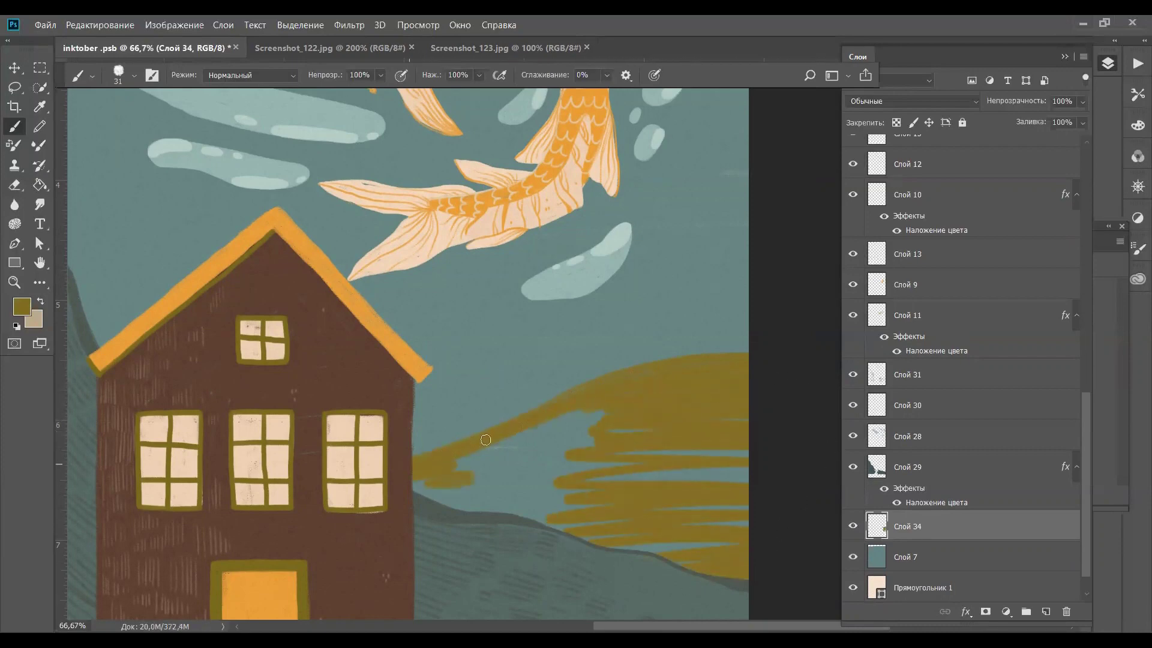
drag(486, 440, 456, 480)
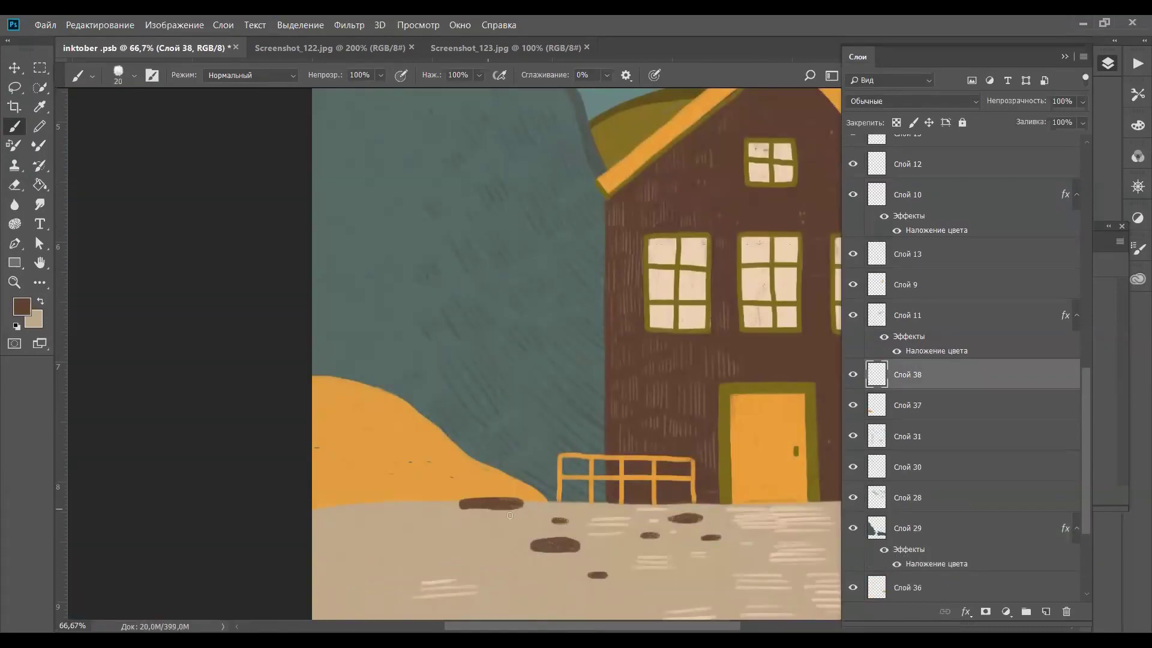
Paint the brown contour, tree trunks and branches on the orange hill with a 20 px brush, undoing the last stray stroke
drag(378, 388, 376, 497)
mouse_move(388, 392)
mouse_down()
mouse_move(373, 435)
mouse_move(433, 280)
mouse_up()
key(ctrl+plus)
drag(220, 259, 269, 436)
mouse_move(205, 306)
mouse_down()
mouse_move(252, 353)
mouse_move(224, 352)
mouse_up()
mouse_move(235, 282)
mouse_down()
mouse_move(245, 248)
mouse_move(288, 360)
mouse_move(291, 441)
mouse_up()
drag(434, 351, 401, 430)
drag(419, 331, 399, 410)
mouse_move(478, 378)
mouse_down()
mouse_move(447, 434)
mouse_move(462, 409)
mouse_move(478, 427)
mouse_up()
drag(666, 292, 483, 263)
mouse_move(183, 260)
mouse_down()
mouse_move(280, 340)
mouse_move(357, 376)
mouse_move(379, 404)
mouse_up()
key(ctrl+z)
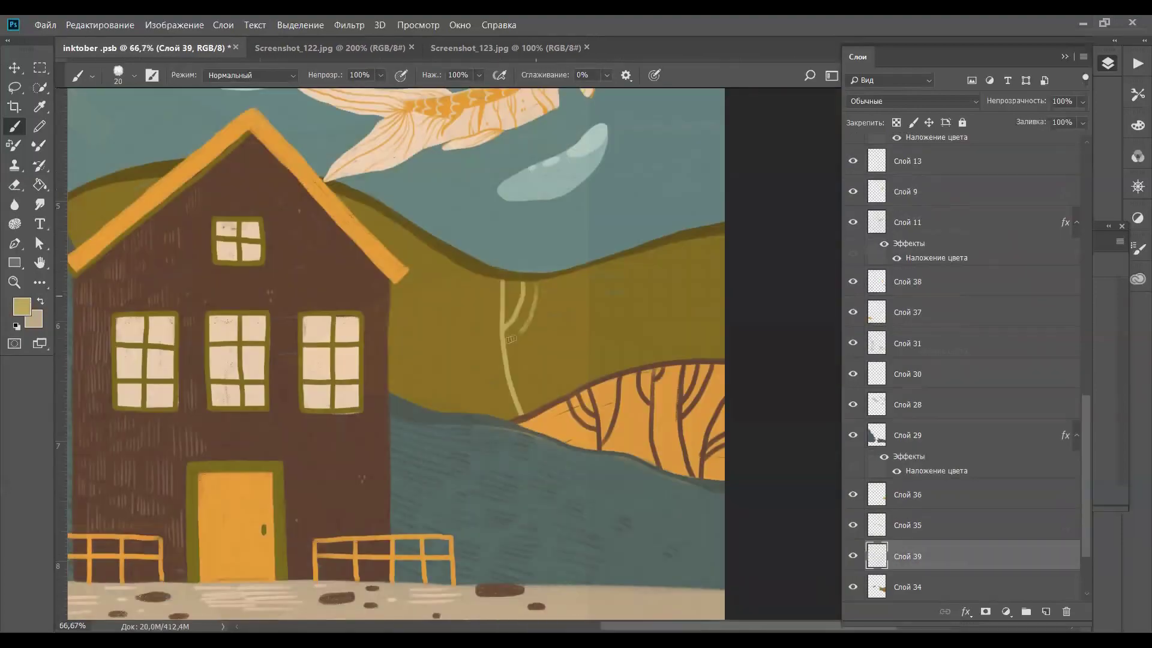
Paint light olive trunks and branches on the right part of the olive hill on Слой 39
drag(660, 242, 647, 364)
drag(626, 258, 642, 315)
drag(681, 243, 660, 261)
drag(723, 240, 696, 358)
mouse_move(603, 273)
mouse_down()
mouse_move(552, 399)
mouse_move(593, 287)
mouse_up()
drag(583, 269, 585, 293)
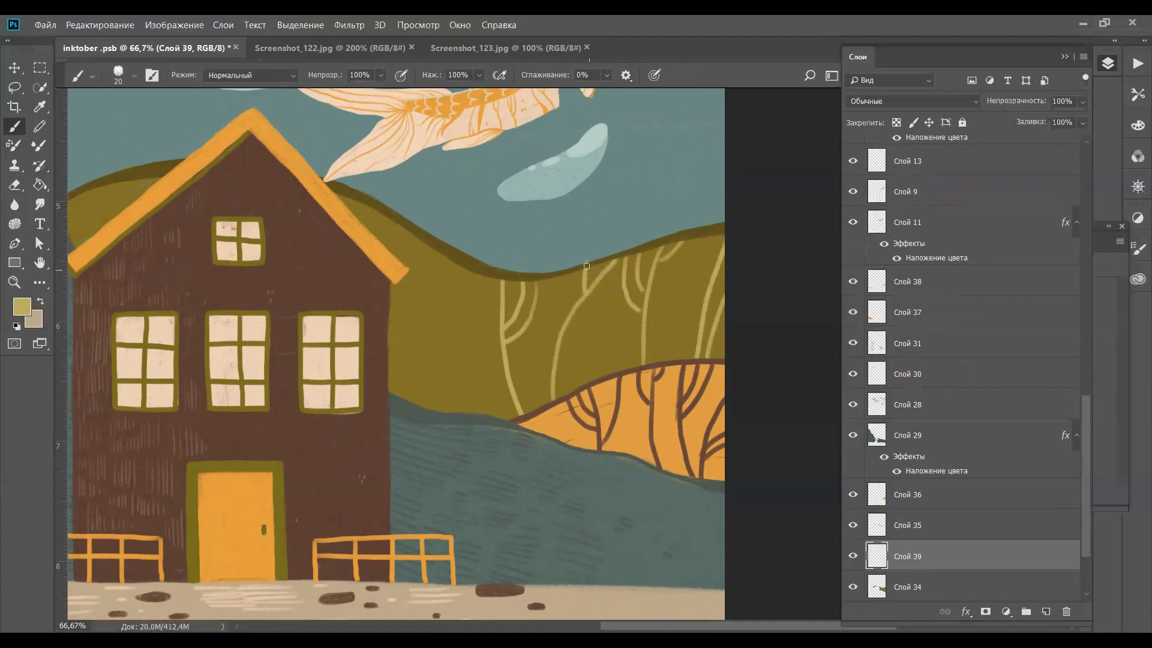
drag(591, 345, 558, 389)
Continue the light olive trunks and branches across the olive hill beside the house and behind its roof
drag(434, 243, 388, 330)
mouse_move(472, 273)
mouse_down()
mouse_move(389, 363)
mouse_move(452, 311)
mouse_up()
drag(488, 278, 465, 414)
drag(461, 358, 438, 410)
drag(464, 375, 449, 410)
drag(366, 360, 553, 409)
drag(565, 261, 558, 284)
drag(578, 268, 565, 291)
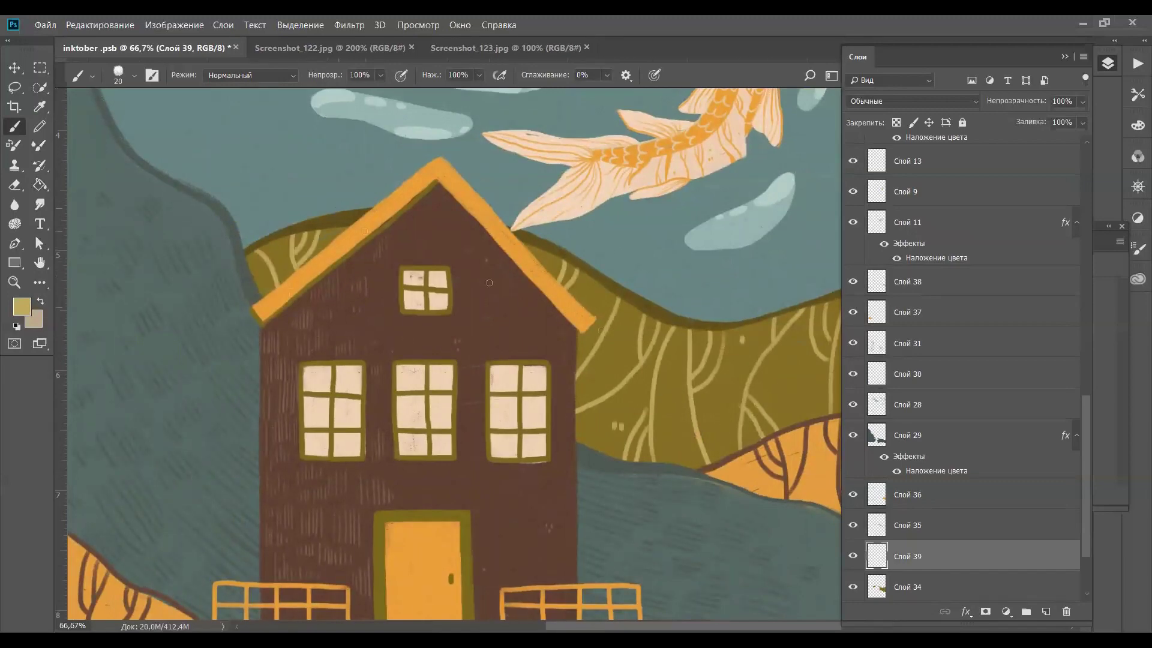
drag(688, 381, 458, 300)
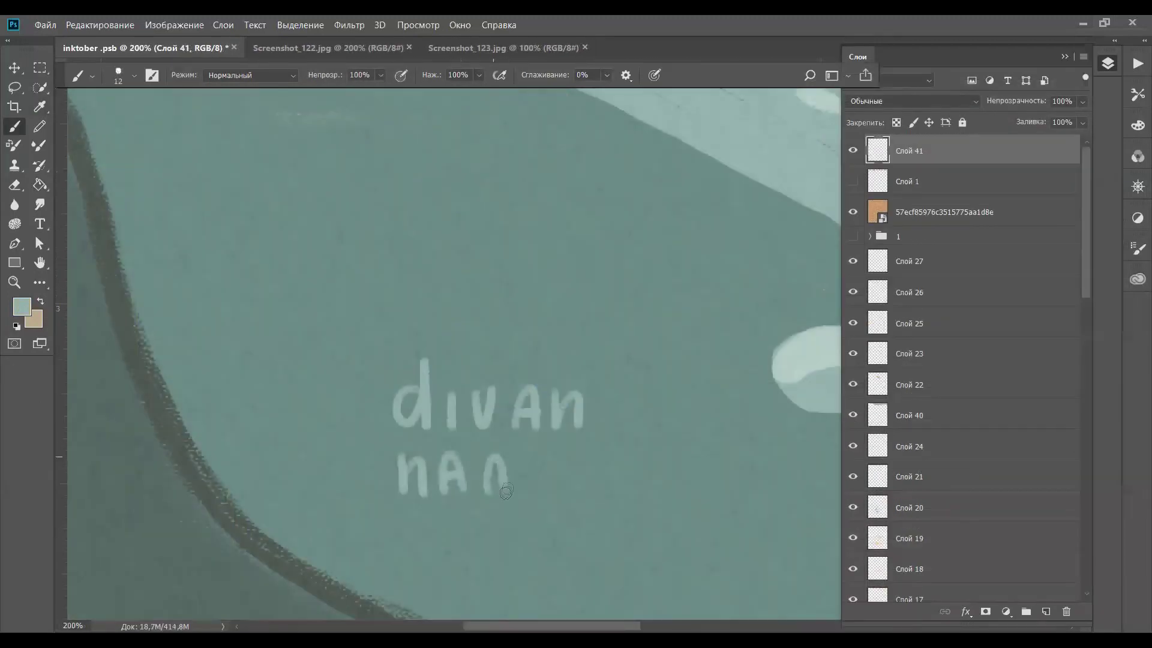
Letter the second line of the artist's signature by hand beneath the first on Слой 41
drag(493, 468, 507, 495)
mouse_move(532, 491)
mouse_down()
mouse_move(545, 463)
mouse_move(552, 493)
mouse_up()
drag(579, 454, 580, 495)
drag(569, 471, 596, 470)
Erase the signature's second line and hand-letter its characters at the end of the first line on Слой 41, redoing the last letter
key(e)
mouse_move(410, 471)
mouse_down()
mouse_move(628, 429)
mouse_move(702, 431)
mouse_move(694, 413)
mouse_up()
key(b)
drag(727, 391, 728, 430)
click(100, 25)
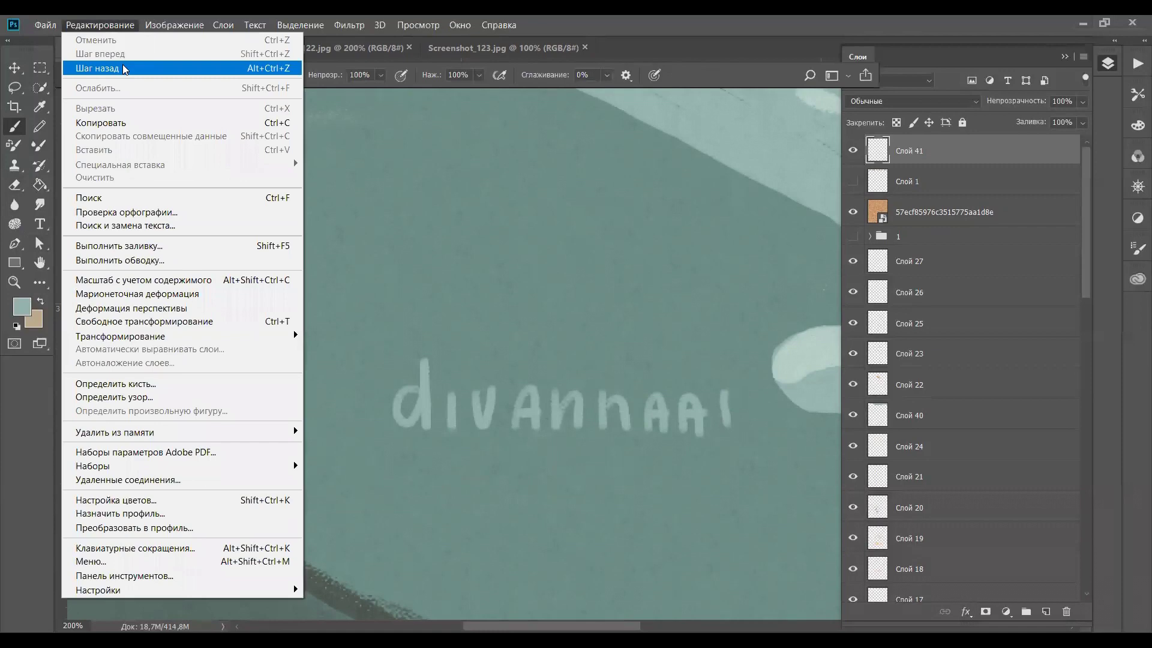
click(114, 69)
drag(722, 394, 723, 433)
mouse_move(722, 395)
mouse_down()
mouse_move(763, 393)
mouse_move(742, 434)
mouse_up()
mouse_move(762, 372)
mouse_down()
mouse_move(763, 435)
mouse_move(780, 399)
mouse_up()
key(ctrl+0)
drag(450, 144, 585, 219)
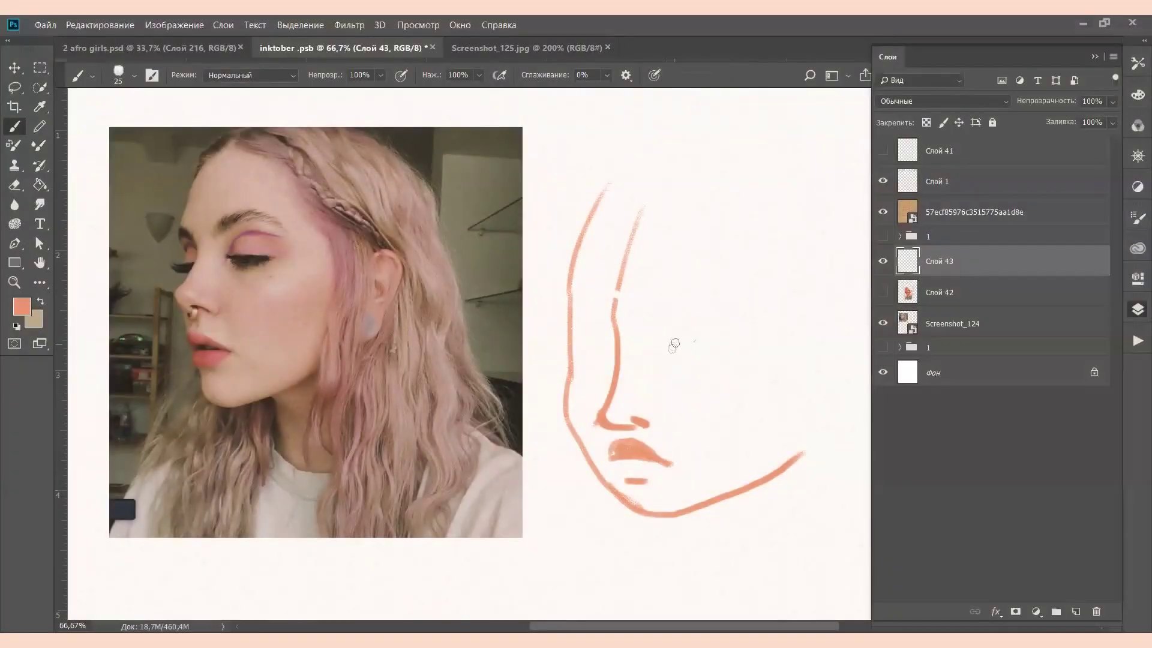
Sketch the near eye's lids and lashes on Слой 43 with the 25 px orange brush, undoing stray strokes
mouse_move(741, 324)
mouse_down()
mouse_move(667, 351)
mouse_move(738, 360)
mouse_up()
mouse_move(655, 340)
mouse_down()
mouse_move(738, 360)
mouse_move(682, 362)
mouse_up()
drag(678, 365, 761, 375)
key(ctrl+z)
mouse_move(677, 364)
mouse_down()
mouse_move(737, 368)
mouse_move(672, 334)
mouse_move(699, 342)
mouse_up()
key(ctrl+z)
Sketch the far eye with its lashes and the far eyebrow between the face outline and the nose bridge, undoing a stray stroke
drag(556, 327, 617, 344)
drag(553, 325, 617, 349)
key(ctrl+z)
mouse_move(737, 325)
mouse_down()
mouse_move(758, 331)
mouse_move(750, 355)
mouse_up()
mouse_move(582, 348)
mouse_down()
mouse_move(567, 354)
mouse_move(612, 353)
mouse_move(603, 355)
mouse_up()
mouse_move(571, 302)
mouse_down()
mouse_move(616, 311)
mouse_move(569, 296)
mouse_up()
mouse_move(569, 290)
mouse_down()
mouse_move(614, 298)
mouse_move(565, 285)
mouse_move(567, 301)
mouse_move(588, 303)
mouse_move(560, 300)
mouse_move(609, 307)
mouse_move(578, 286)
mouse_move(624, 288)
mouse_move(573, 271)
mouse_move(618, 282)
mouse_up()
key(e)
key(b)
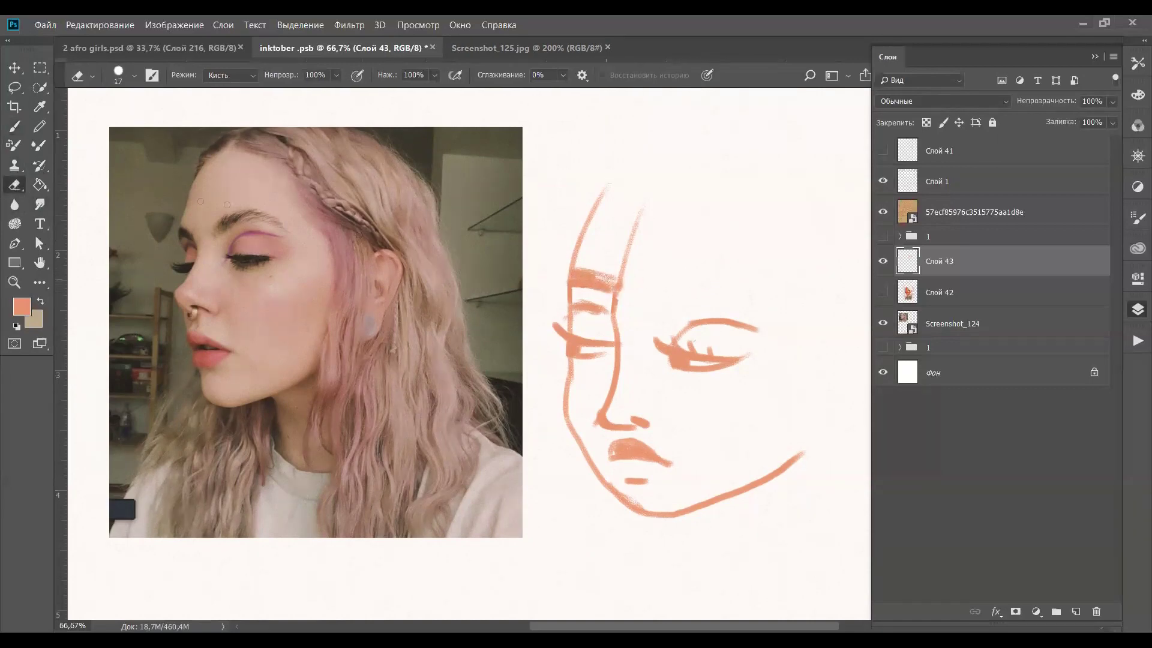
Paint the near eyebrow, trim its edge with the eraser, and erase the extra guide line running up the forehead from the nose
mouse_move(672, 291)
mouse_down()
mouse_move(771, 288)
mouse_move(670, 277)
mouse_move(793, 292)
mouse_up()
key(e)
drag(701, 295, 796, 287)
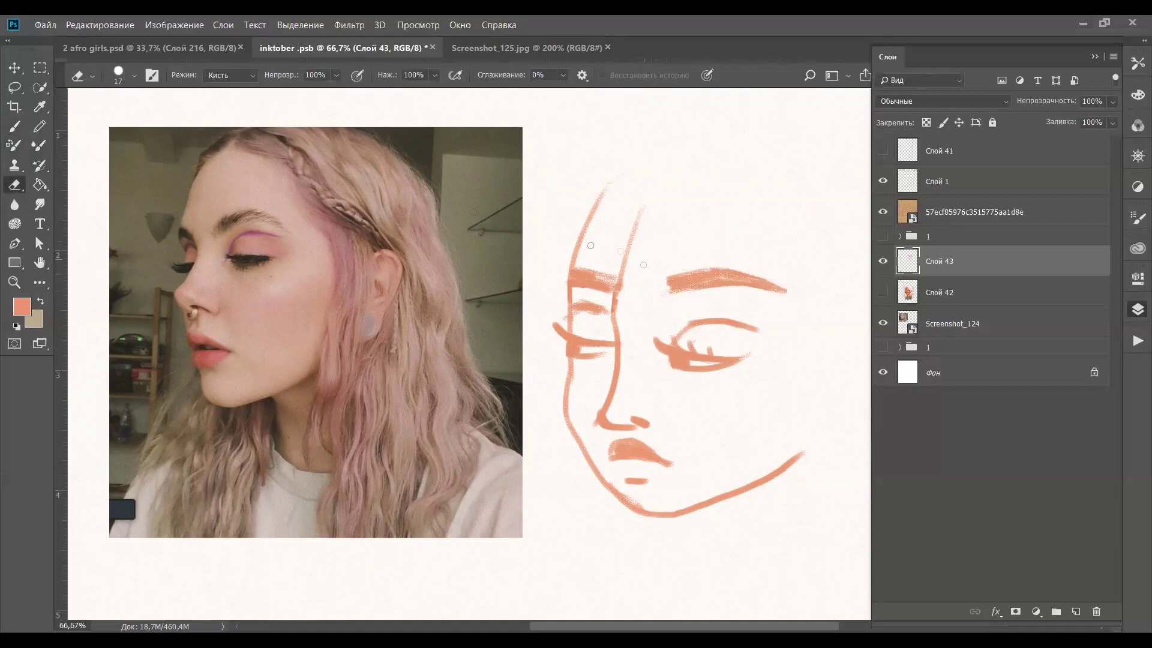
mouse_move(644, 207)
mouse_down()
mouse_move(618, 279)
mouse_move(615, 337)
mouse_up()
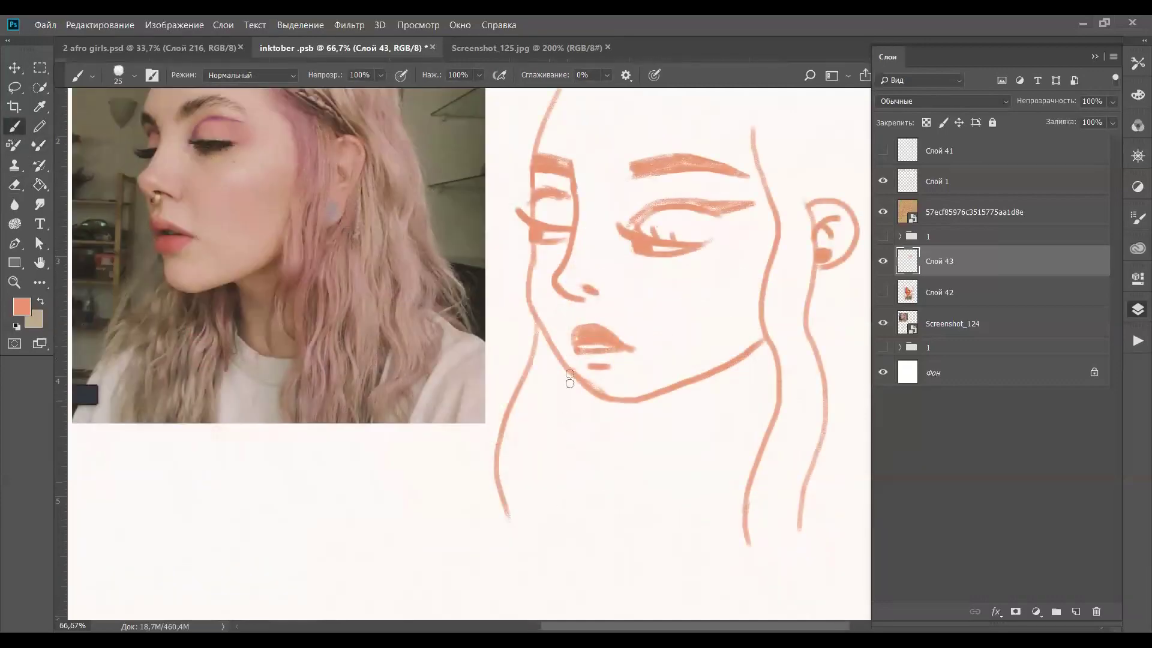
Draw two long wavy hair strands beside the jaw on the far side of the face
drag(556, 373, 548, 538)
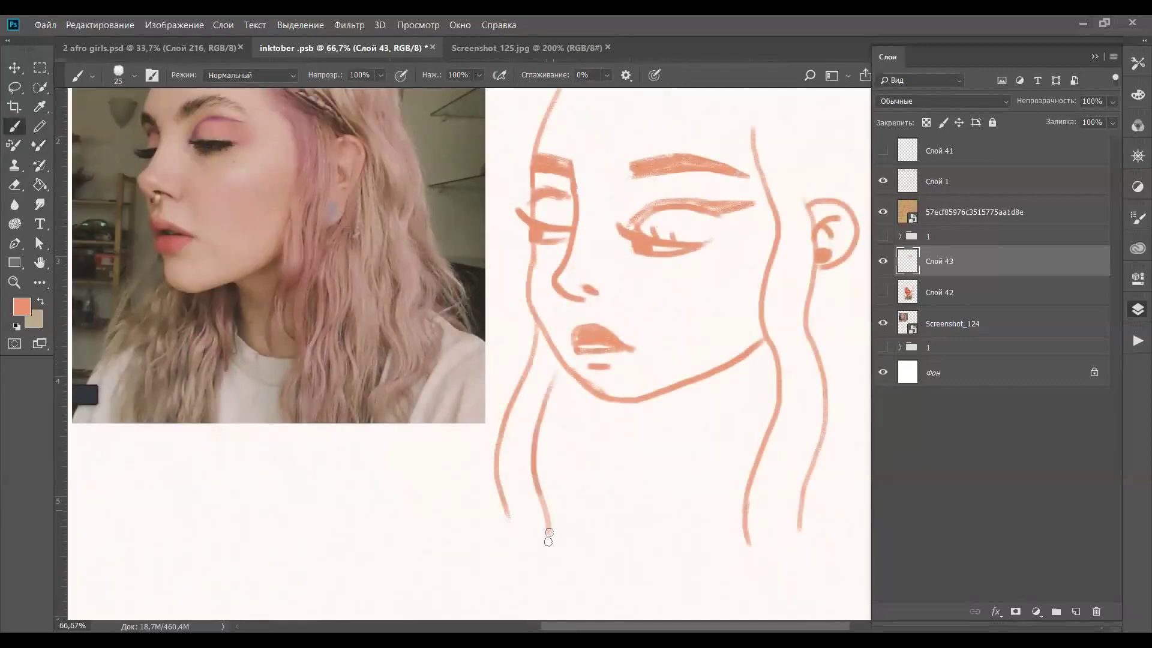
mouse_move(517, 345)
mouse_down()
mouse_move(473, 522)
mouse_move(480, 553)
mouse_up()
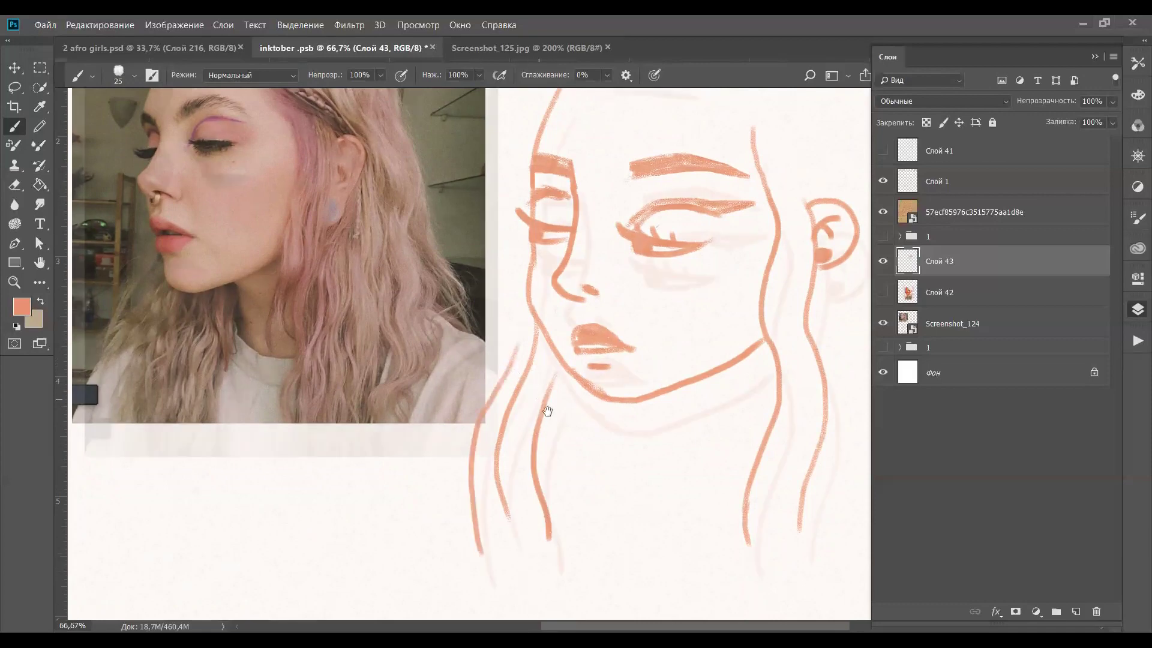
drag(546, 407, 562, 433)
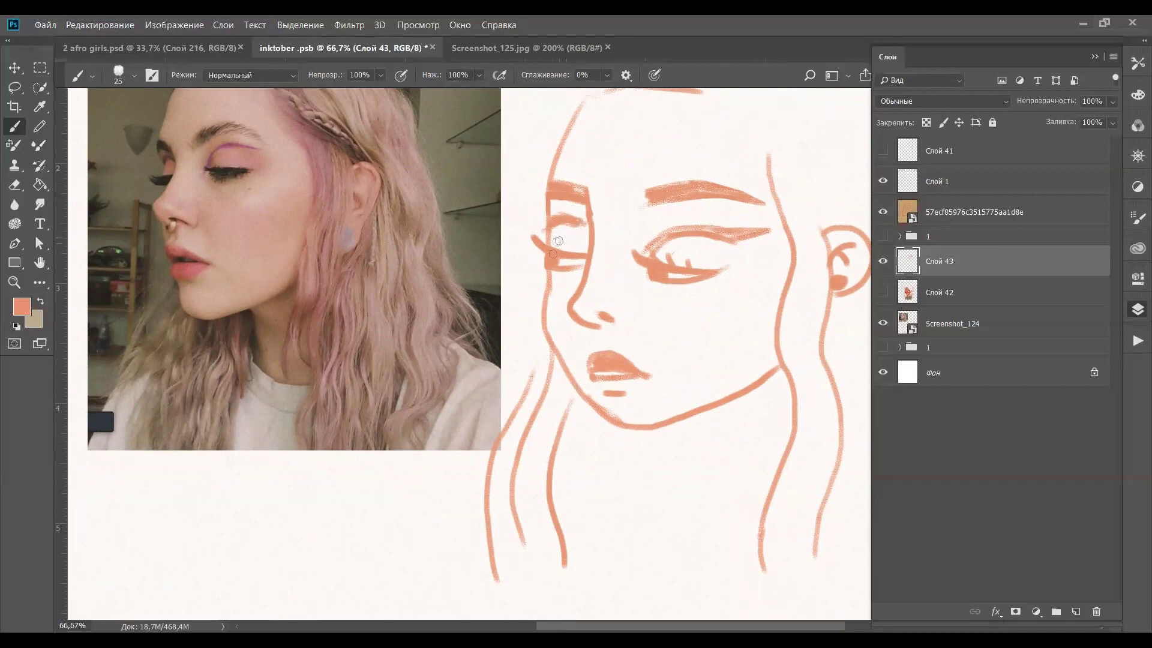
Refine the near eyelid, nose bridge, chin and lips, and add a small oval mark on the cheek
drag(651, 257, 664, 226)
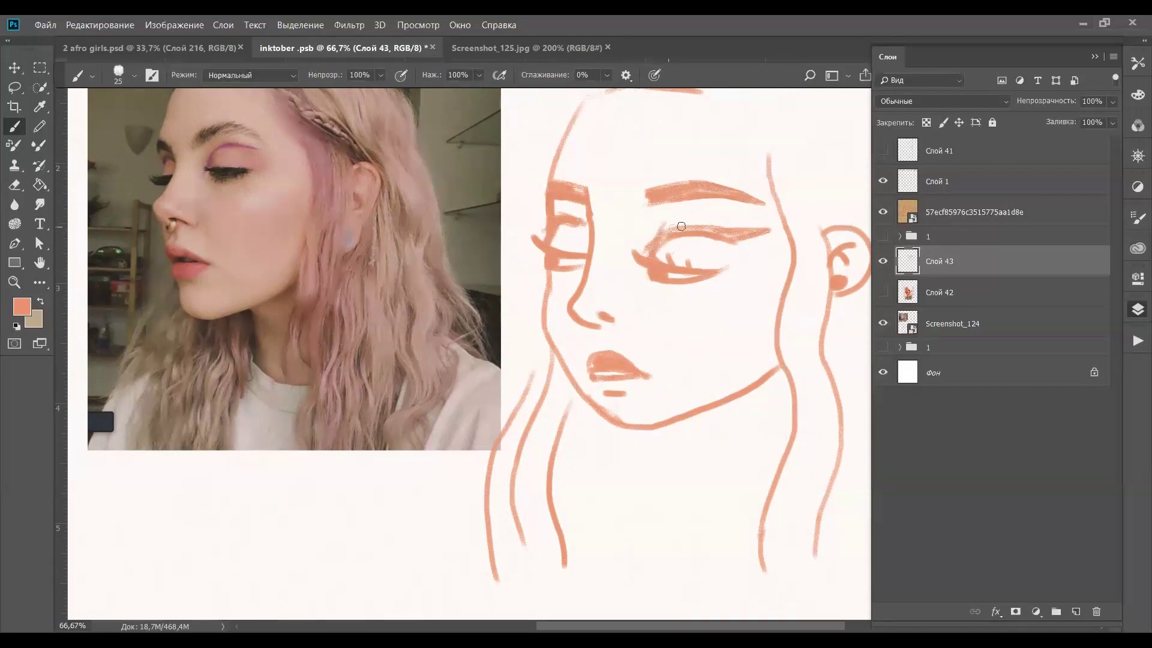
mouse_move(587, 191)
mouse_down()
mouse_move(595, 247)
mouse_move(571, 301)
mouse_move(608, 428)
mouse_up()
drag(543, 331, 624, 430)
mouse_move(595, 355)
mouse_down()
mouse_move(590, 369)
mouse_move(598, 351)
mouse_move(654, 377)
mouse_move(603, 393)
mouse_move(624, 395)
mouse_up()
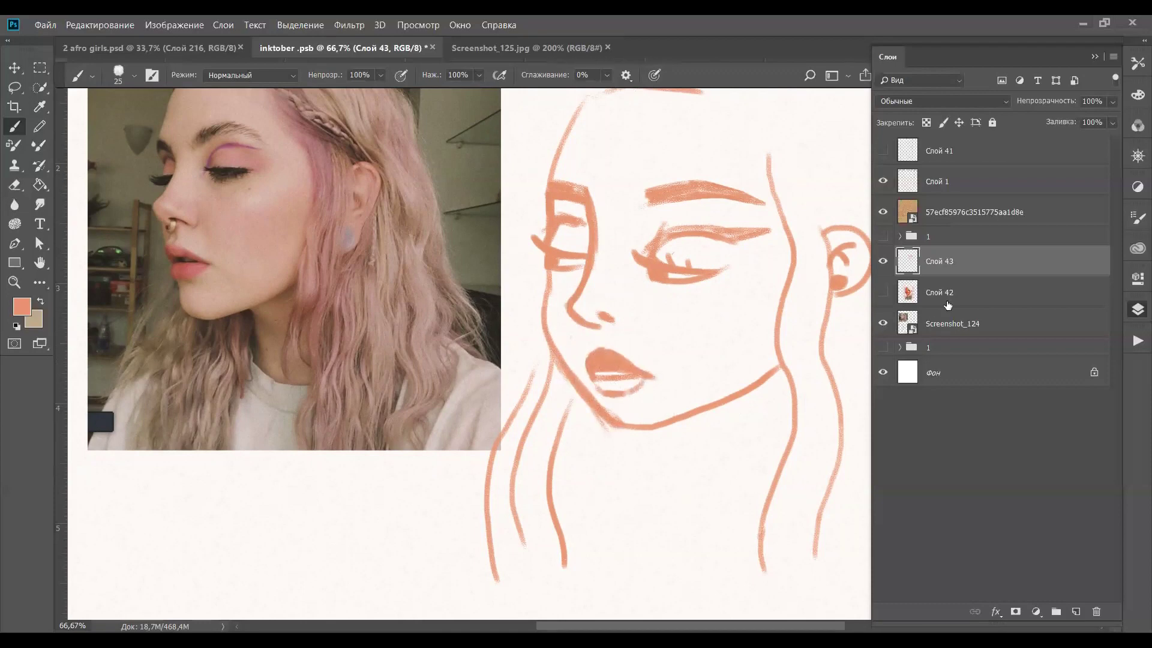
drag(747, 286, 753, 291)
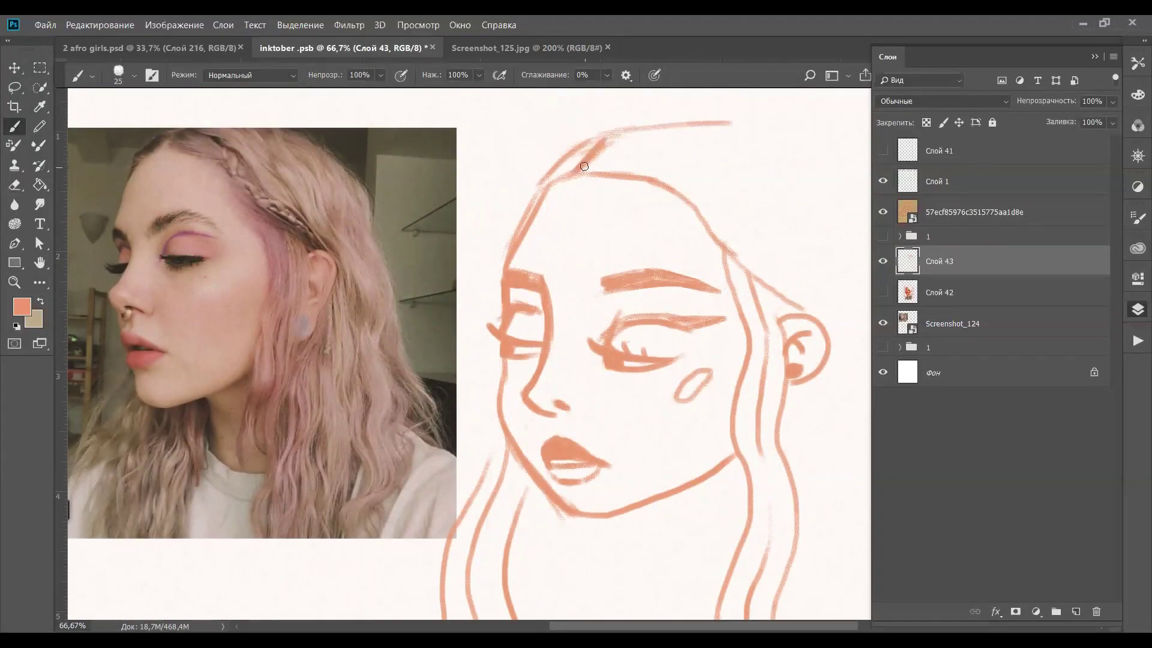
Sketch the remaining hair around the crown, braid and long strands framing the face
drag(585, 169, 608, 181)
drag(744, 136, 824, 208)
drag(834, 284, 719, 226)
mouse_move(687, 114)
mouse_down()
mouse_move(729, 171)
mouse_move(749, 294)
mouse_move(742, 563)
mouse_up()
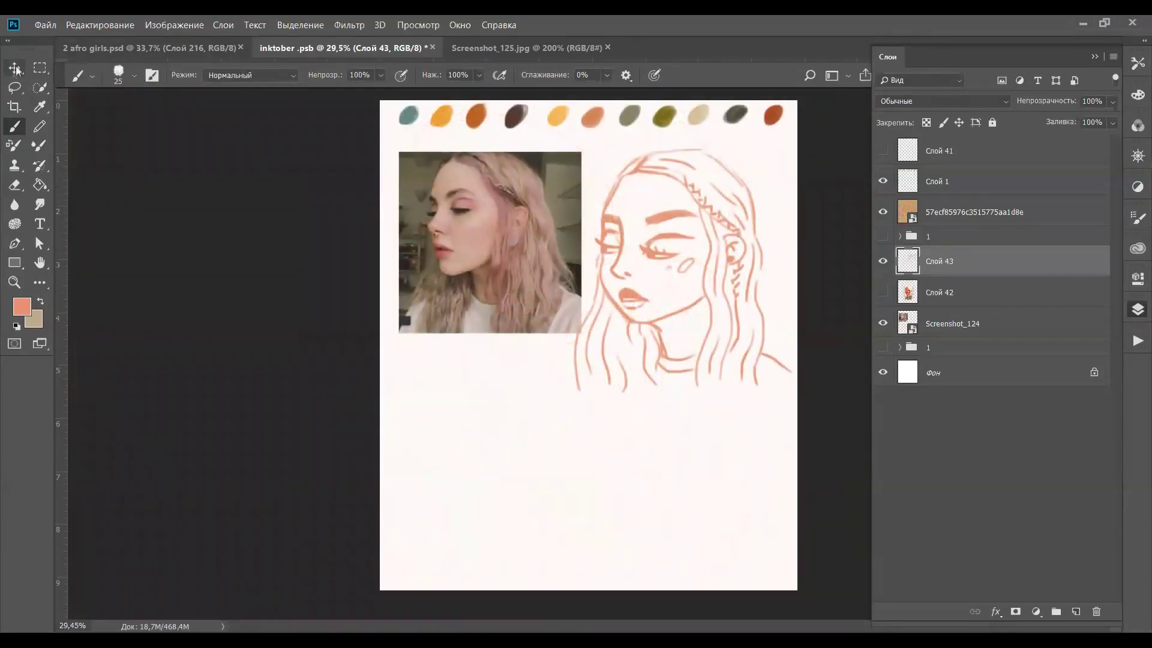
Move and transform the face sketch to sit near the middle of the page, and hide the Screenshot_124 reference photo
click(16, 69)
drag(727, 325, 625, 460)
drag(691, 285, 706, 267)
key(Return)
drag(673, 429, 675, 385)
click(884, 324)
mouse_move(686, 342)
mouse_down()
mouse_move(697, 339)
mouse_move(606, 279)
mouse_up()
Trim the lower ends of the hair strands and shoulder line on Слой 43 with the eraser
key(ctrl+plus)
key(ctrl+plus)
key(b)
click(22, 309)
click(1046, 118)
click(14, 185)
click(134, 76)
drag(307, 428, 436, 515)
mouse_move(683, 461)
mouse_down()
mouse_move(617, 509)
mouse_move(697, 496)
mouse_up()
Sample the yellow-orange palette swatch as the foreground colour
click(15, 126)
click(22, 308)
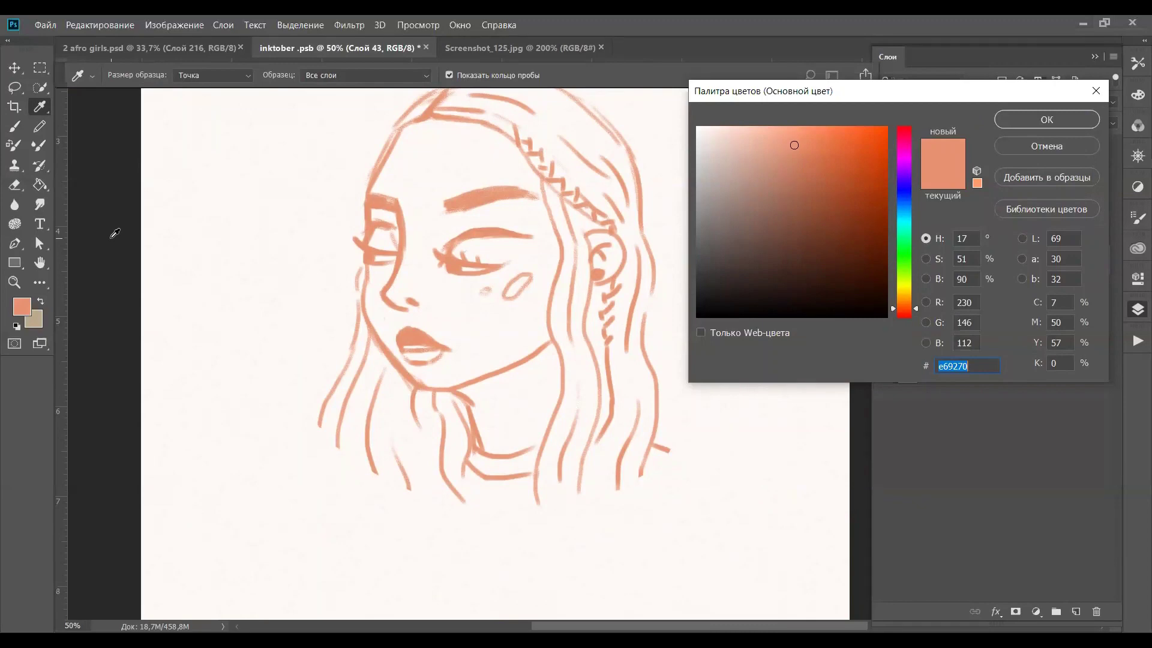
drag(401, 259, 387, 548)
click(232, 181)
click(1046, 120)
drag(434, 451, 459, 265)
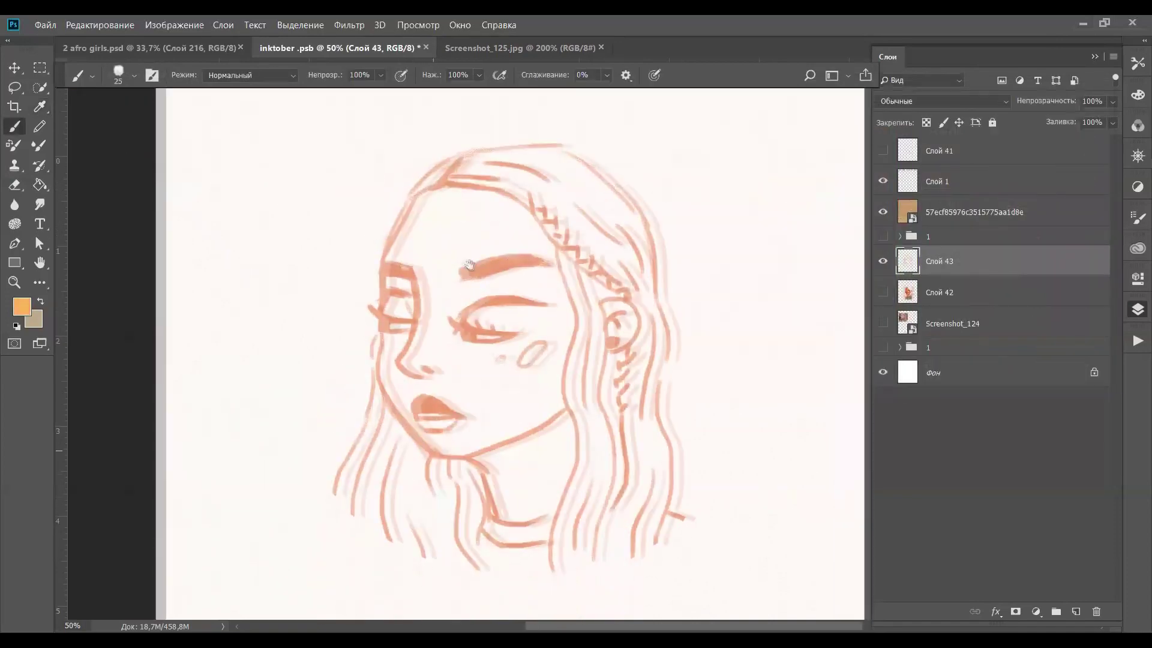
key(ctrl+minus)
Add a new layer between Слой 42 and the sketch layer and set the brush size to 44 px
click(883, 262)
click(883, 262)
click(960, 293)
click(1076, 612)
click(133, 76)
drag(150, 123, 159, 124)
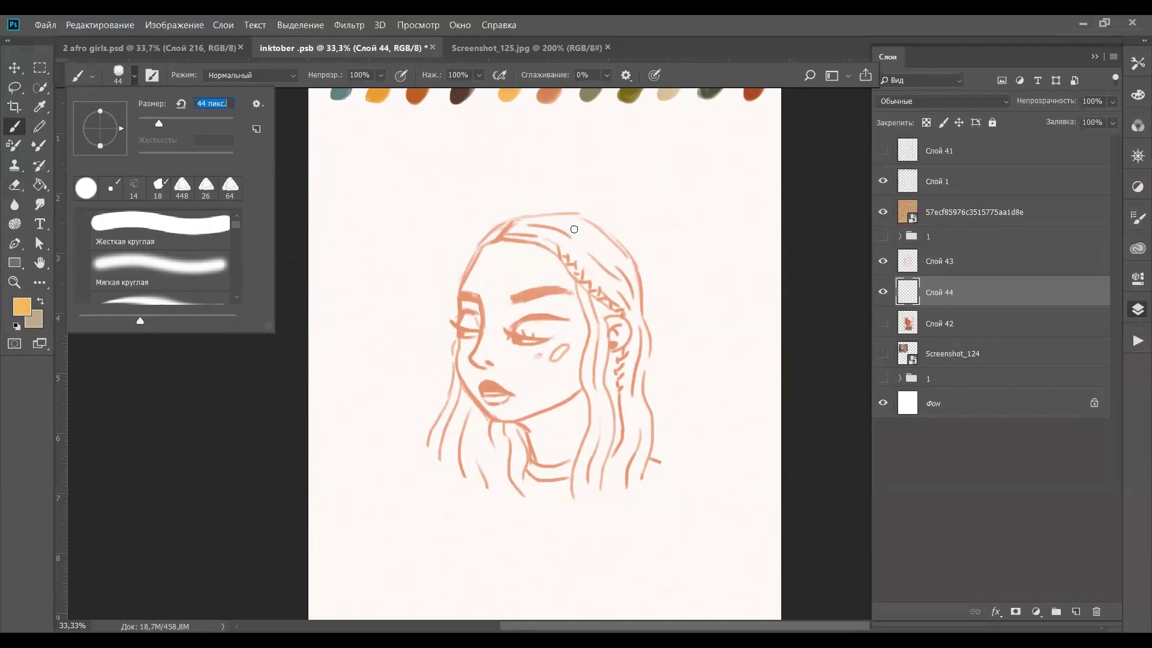
Paint a large yellow-orange circle outline around the head on Слой 44 and fill the area in front of the face
mouse_move(411, 337)
mouse_down()
mouse_move(457, 432)
mouse_move(432, 363)
mouse_move(403, 374)
mouse_move(431, 436)
mouse_move(406, 411)
mouse_move(467, 477)
mouse_move(462, 469)
mouse_move(507, 493)
mouse_move(606, 488)
mouse_up()
drag(437, 205, 393, 337)
drag(457, 186, 400, 353)
mouse_move(428, 208)
mouse_down()
mouse_move(390, 353)
mouse_move(447, 447)
mouse_move(555, 165)
mouse_move(687, 424)
mouse_up()
mouse_move(708, 372)
mouse_down()
mouse_move(628, 468)
mouse_move(587, 492)
mouse_move(676, 441)
mouse_move(708, 345)
mouse_up()
mouse_move(507, 161)
mouse_down()
mouse_move(451, 188)
mouse_move(506, 166)
mouse_move(489, 163)
mouse_move(686, 215)
mouse_move(672, 278)
mouse_up()
drag(668, 329, 678, 317)
mouse_move(417, 305)
mouse_down()
mouse_move(468, 450)
mouse_move(465, 421)
mouse_up()
drag(465, 421, 427, 260)
mouse_move(427, 259)
mouse_down()
mouse_move(460, 357)
mouse_move(441, 219)
mouse_move(425, 234)
mouse_move(431, 289)
mouse_move(530, 194)
mouse_move(513, 160)
mouse_move(506, 207)
mouse_move(469, 249)
mouse_move(532, 243)
mouse_move(650, 355)
mouse_move(646, 415)
mouse_move(572, 466)
mouse_move(515, 482)
mouse_move(569, 483)
mouse_move(672, 441)
mouse_up()
Smooth the outer and lower edge of the circle's filled side with the 50 px eraser
key(e)
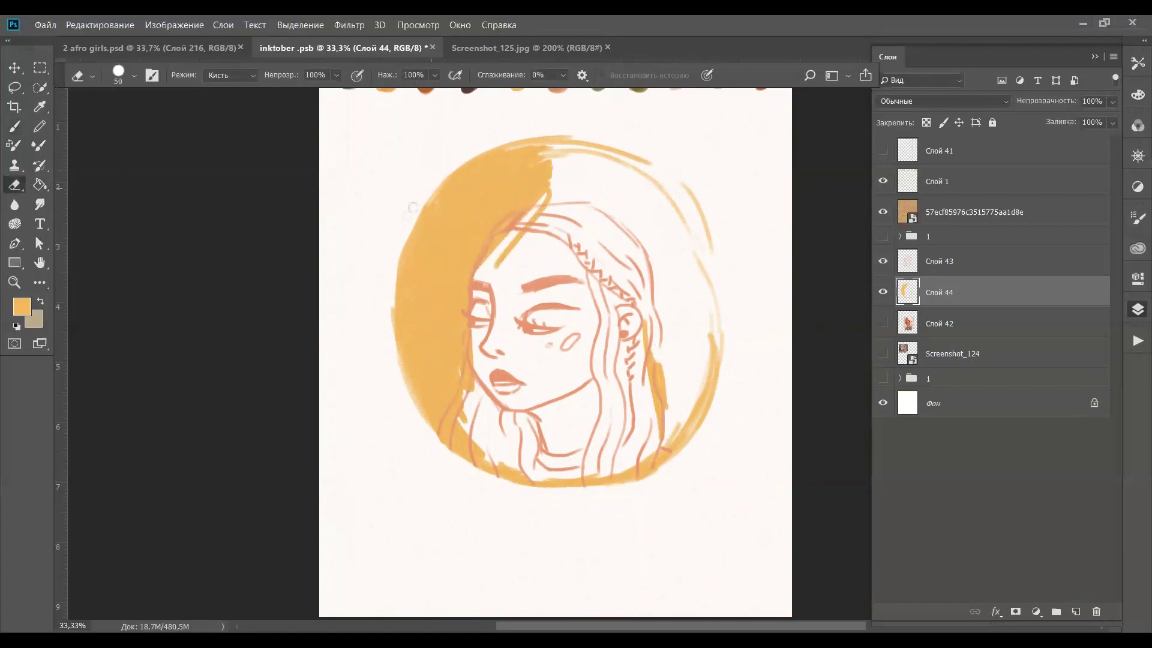
drag(387, 282, 388, 335)
drag(429, 443, 457, 463)
drag(412, 410, 474, 473)
Fill the rest of the circle above and behind the head with yellow-orange and trim its lower outer edge
key(b)
mouse_move(552, 187)
mouse_down()
mouse_move(557, 197)
mouse_move(600, 168)
mouse_move(585, 144)
mouse_move(624, 156)
mouse_move(625, 221)
mouse_move(663, 291)
mouse_move(672, 426)
mouse_move(694, 381)
mouse_up()
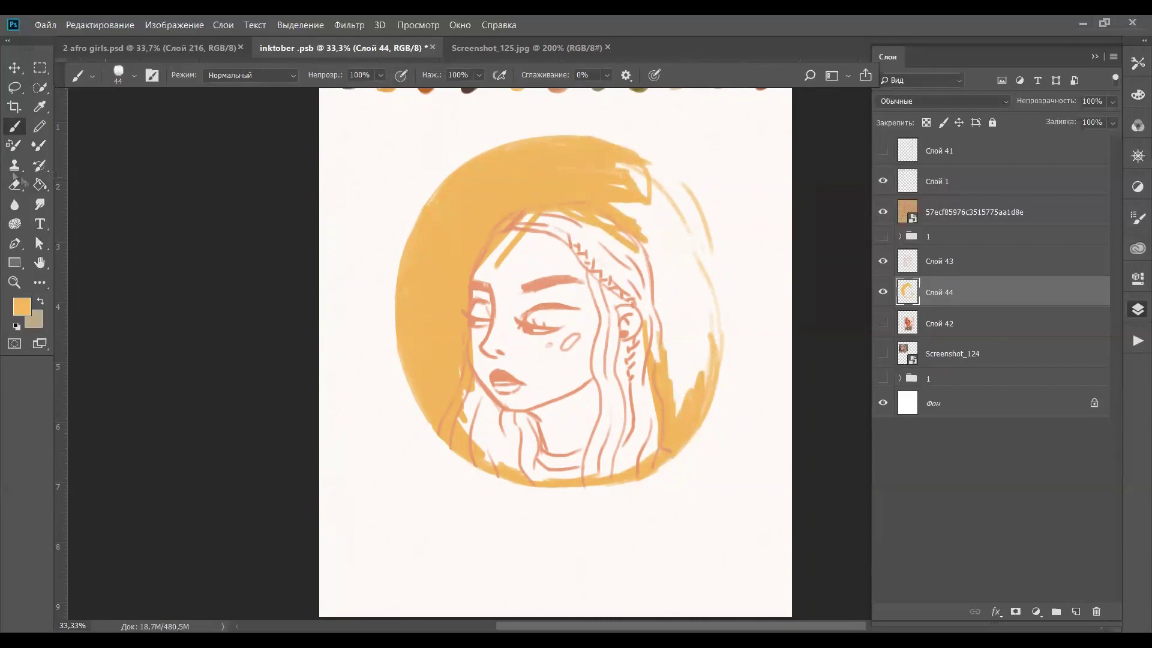
mouse_move(593, 265)
mouse_down()
mouse_move(676, 413)
mouse_move(687, 288)
mouse_move(699, 420)
mouse_move(708, 379)
mouse_move(670, 214)
mouse_move(701, 239)
mouse_up()
mouse_move(667, 289)
mouse_down()
mouse_move(666, 263)
mouse_move(641, 247)
mouse_move(659, 299)
mouse_move(691, 324)
mouse_up()
mouse_move(660, 222)
mouse_down()
mouse_move(627, 210)
mouse_move(679, 177)
mouse_move(489, 277)
mouse_up()
key(r)
mouse_move(570, 195)
mouse_down()
mouse_move(474, 210)
mouse_move(450, 201)
mouse_move(498, 184)
mouse_move(446, 273)
mouse_move(456, 237)
mouse_move(489, 208)
mouse_up()
key(r)
key(r)
drag(630, 183, 750, 530)
key(e)
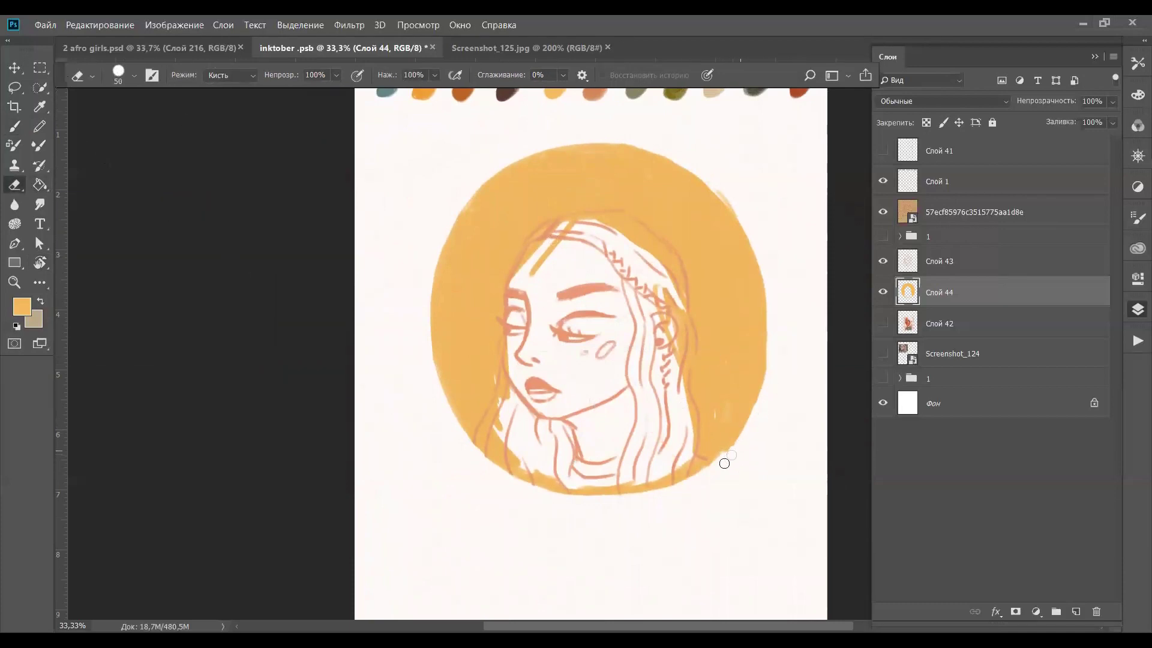
drag(739, 446, 748, 436)
Erase the pale peach hair colour overlapping the face along the cheek and chin on Слой 45
key(b)
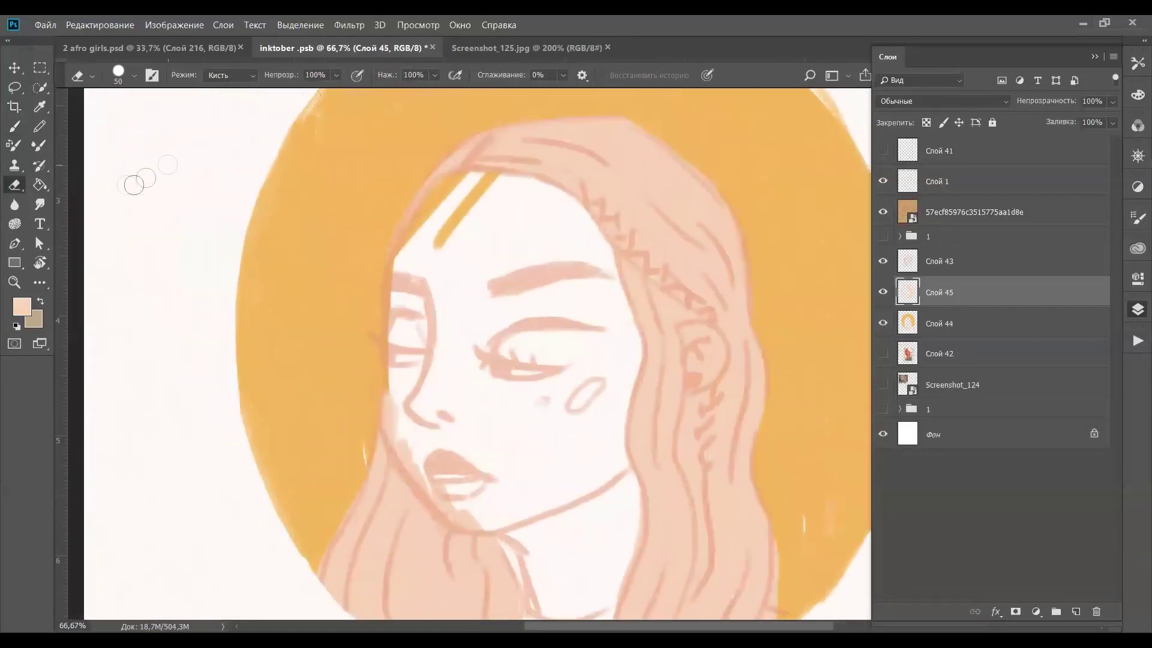
key(b)
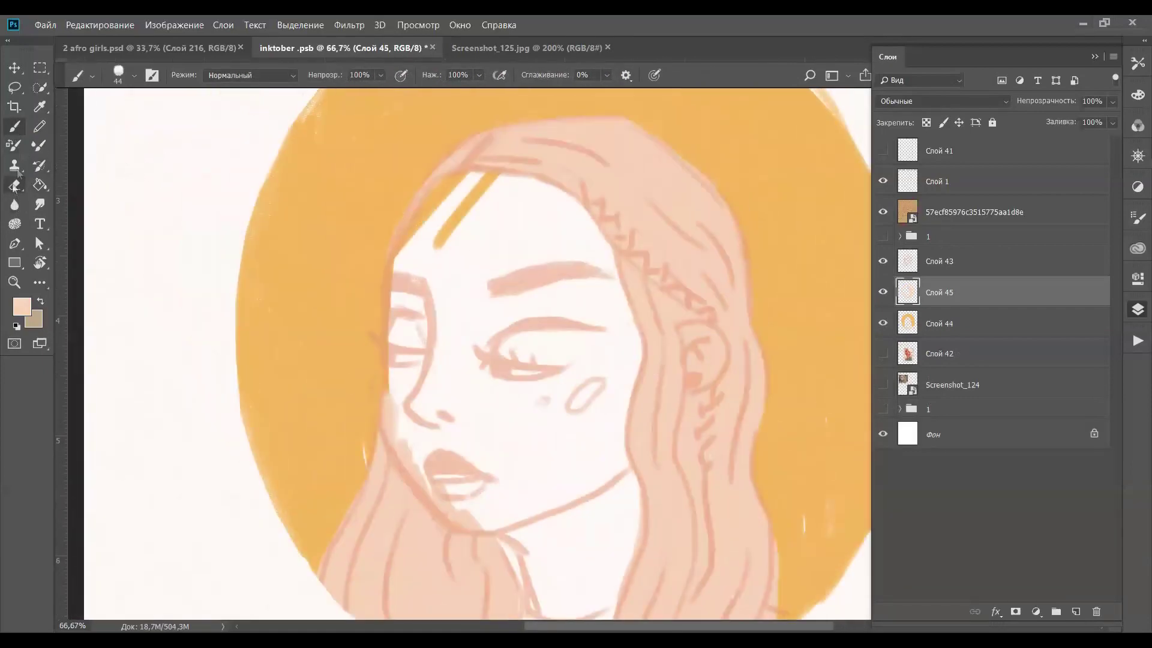
click(15, 186)
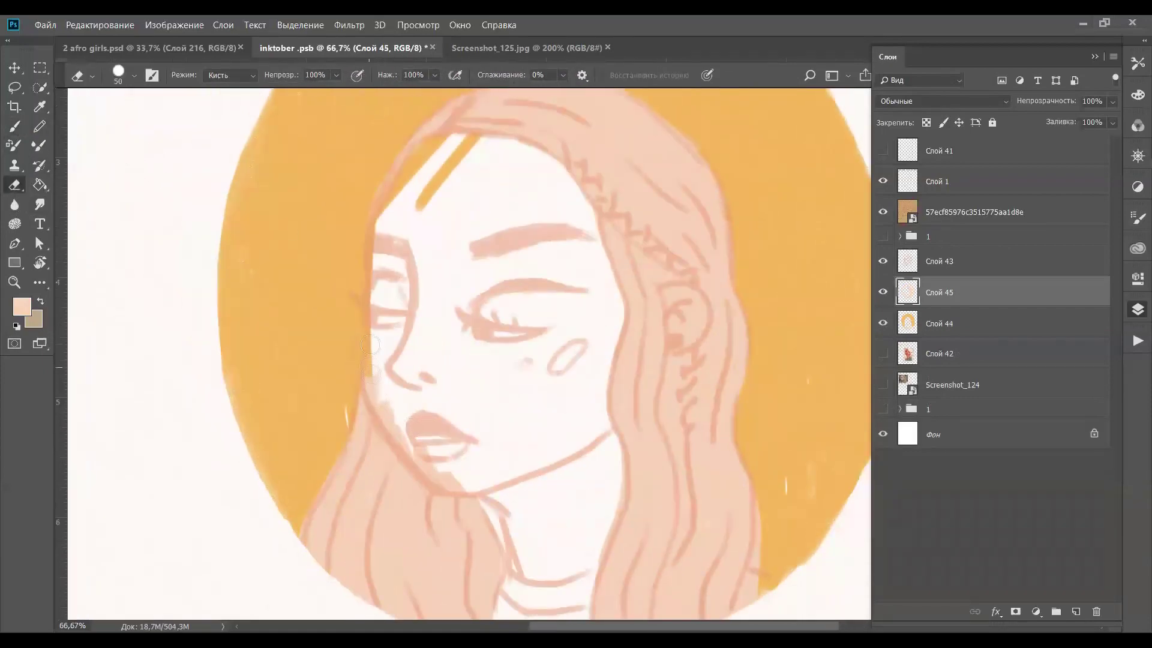
drag(374, 376, 422, 451)
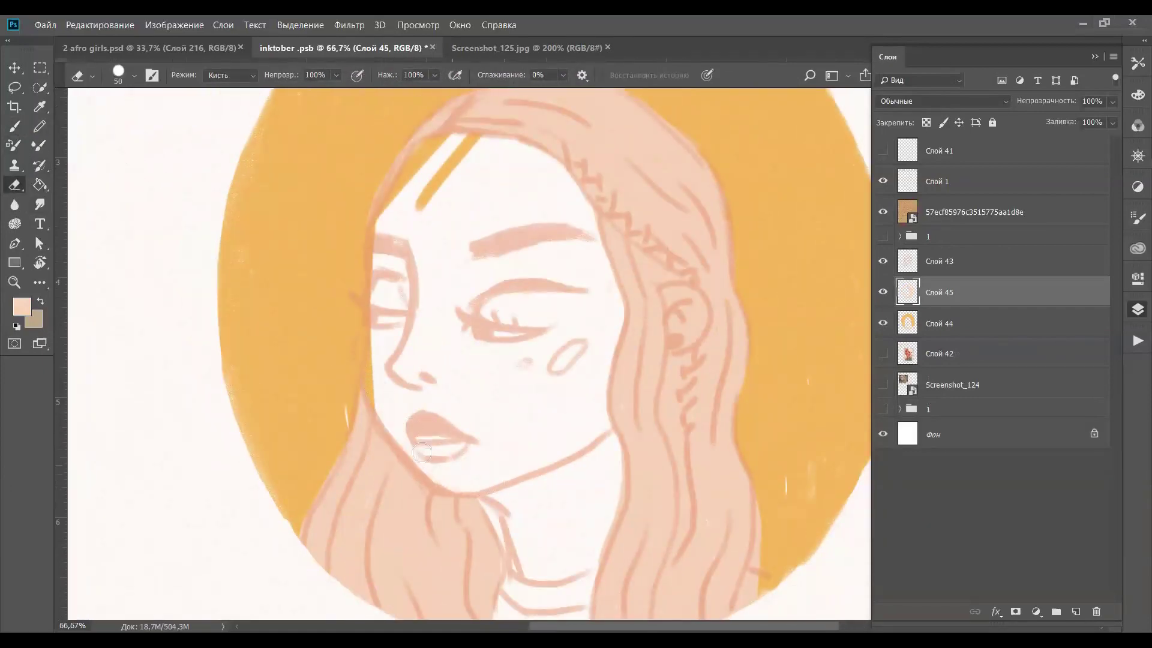
Add a new layer above Слой 44 with the Screenshot_124 photo shown for reference, and save the document
click(982, 324)
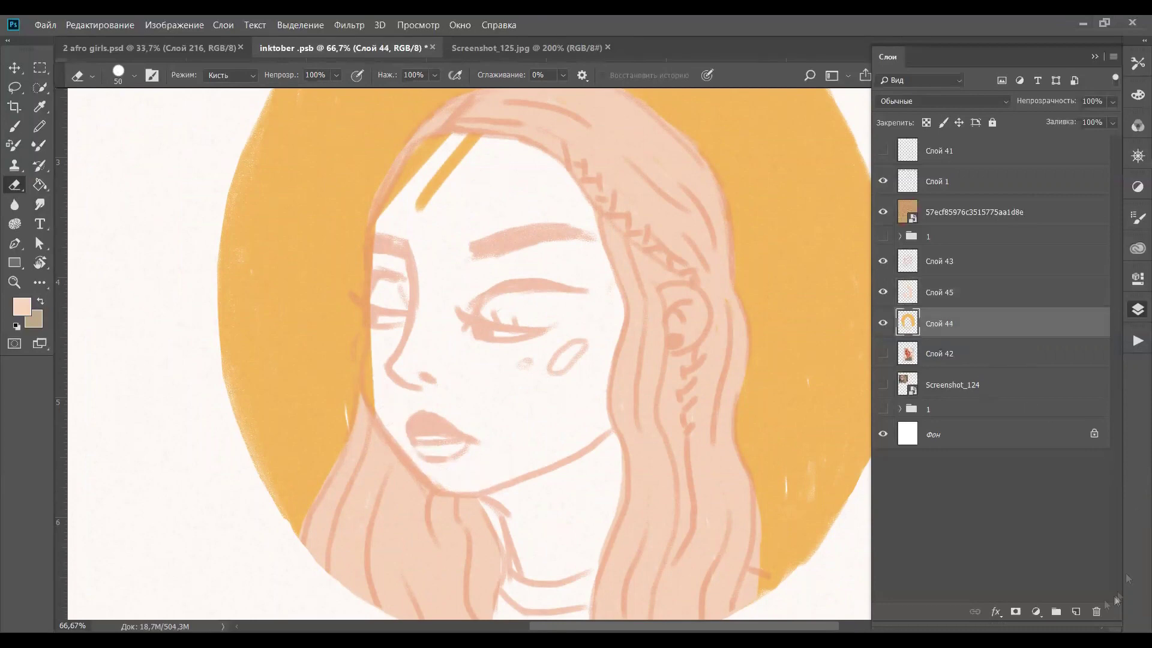
click(1076, 612)
click(14, 126)
mouse_move(832, 153)
mouse_down()
mouse_move(751, 541)
mouse_move(824, 467)
mouse_up()
click(884, 416)
drag(537, 445, 720, 359)
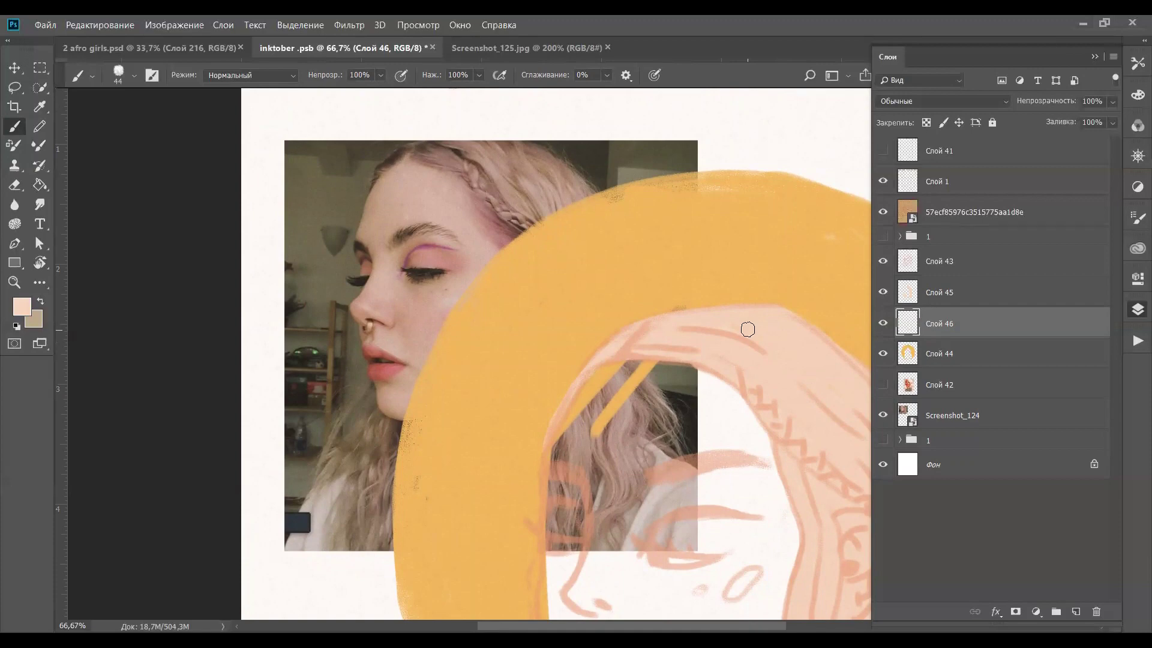
key(ctrl+s)
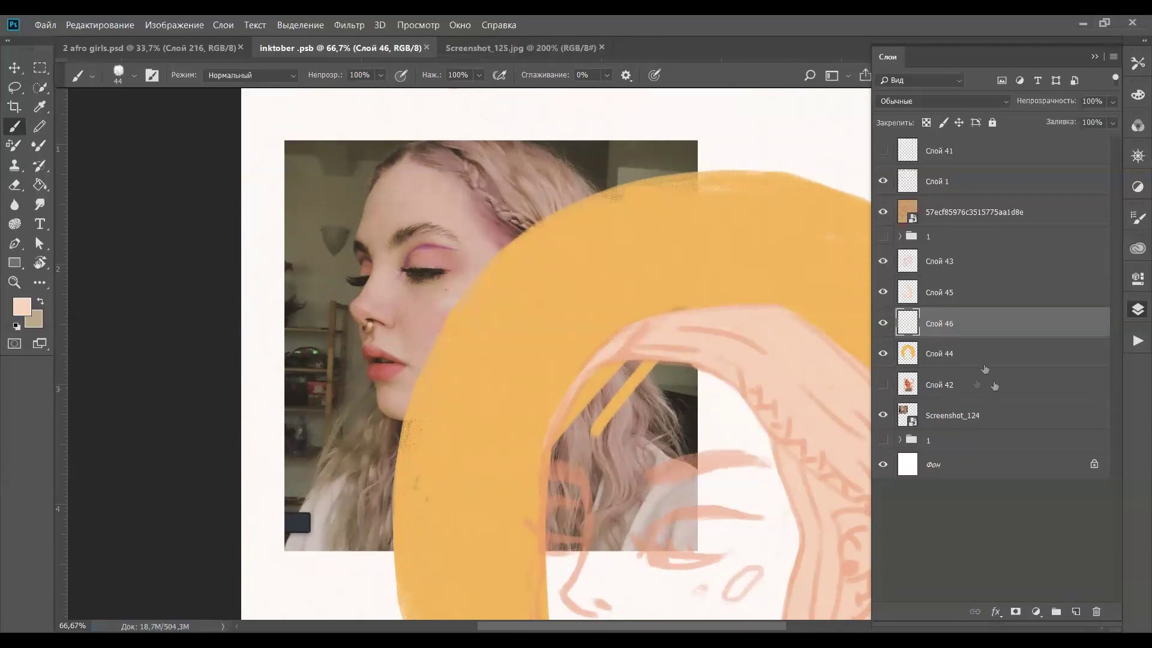
Erase the stray yellow-orange strokes over the forehead and along the front edge of the face on Слой 44
click(997, 355)
drag(672, 380, 594, 442)
key(ctrl+z)
click(947, 387)
click(1008, 352)
key(e)
mouse_move(654, 365)
mouse_down()
mouse_move(561, 446)
mouse_move(541, 531)
mouse_up()
scroll(534, 360, down, 3)
mouse_move(530, 266)
mouse_down()
mouse_move(527, 353)
mouse_move(538, 380)
mouse_move(523, 338)
mouse_up()
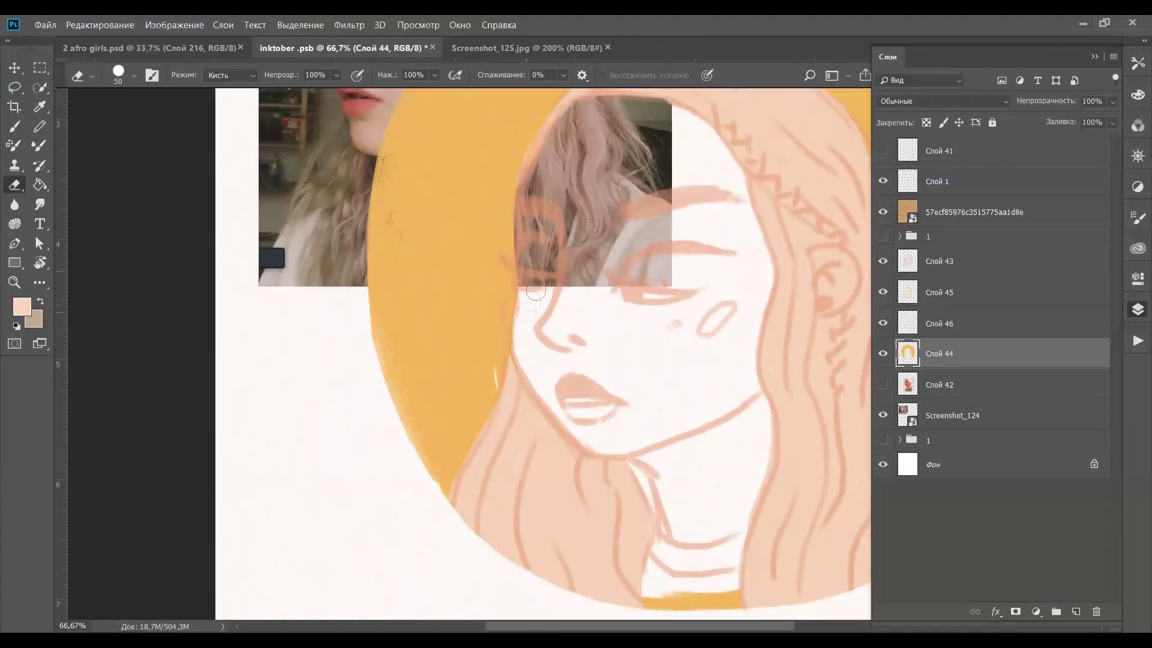
Apply a pale pink Color Overlay effect to the hair layer Слой 45
click(942, 324)
key(b)
scroll(438, 329, up, 6)
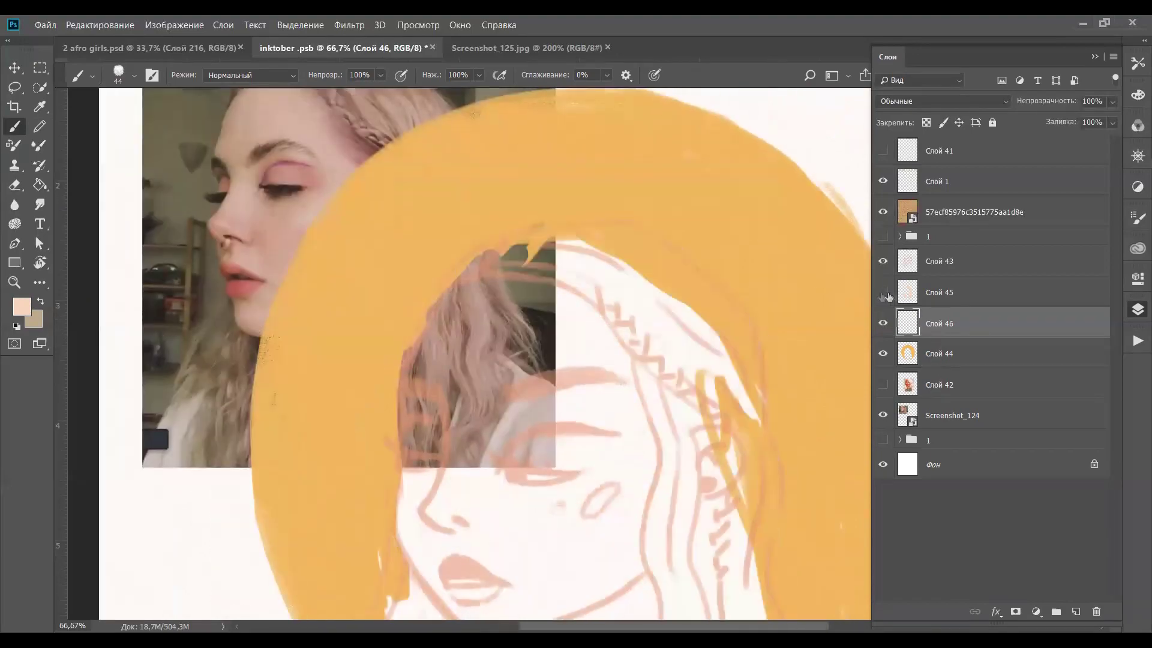
click(960, 292)
click(996, 612)
click(1049, 552)
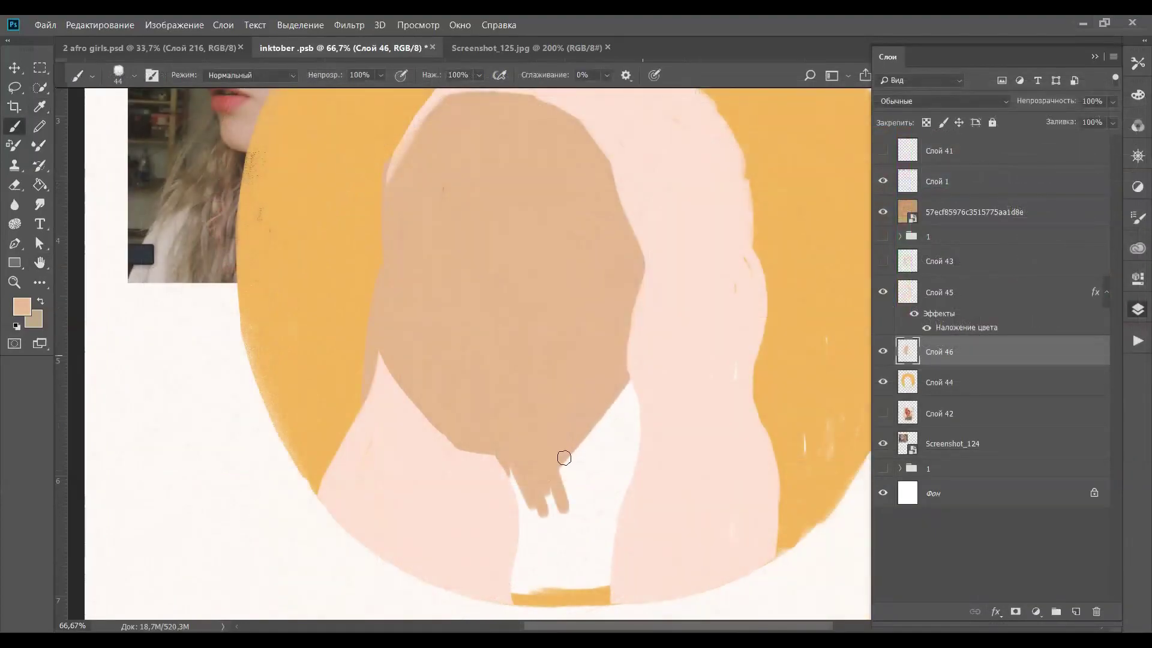
Paint the neck in the tan skin colour on Слой 46, filling it from the chin to the collar
mouse_move(564, 458)
mouse_down()
mouse_move(632, 414)
mouse_move(515, 476)
mouse_move(538, 542)
mouse_move(516, 562)
mouse_move(590, 564)
mouse_up()
mouse_move(528, 543)
mouse_down()
mouse_move(589, 560)
mouse_move(527, 540)
mouse_move(607, 471)
mouse_move(636, 415)
mouse_move(609, 442)
mouse_move(592, 527)
mouse_up()
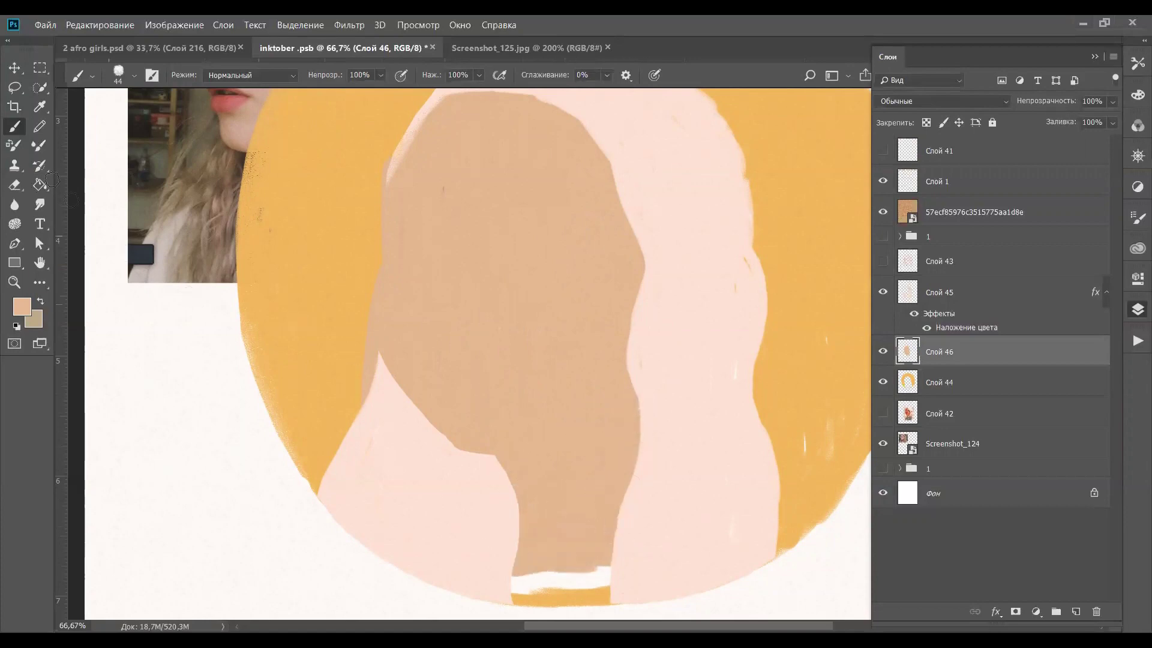
click(14, 185)
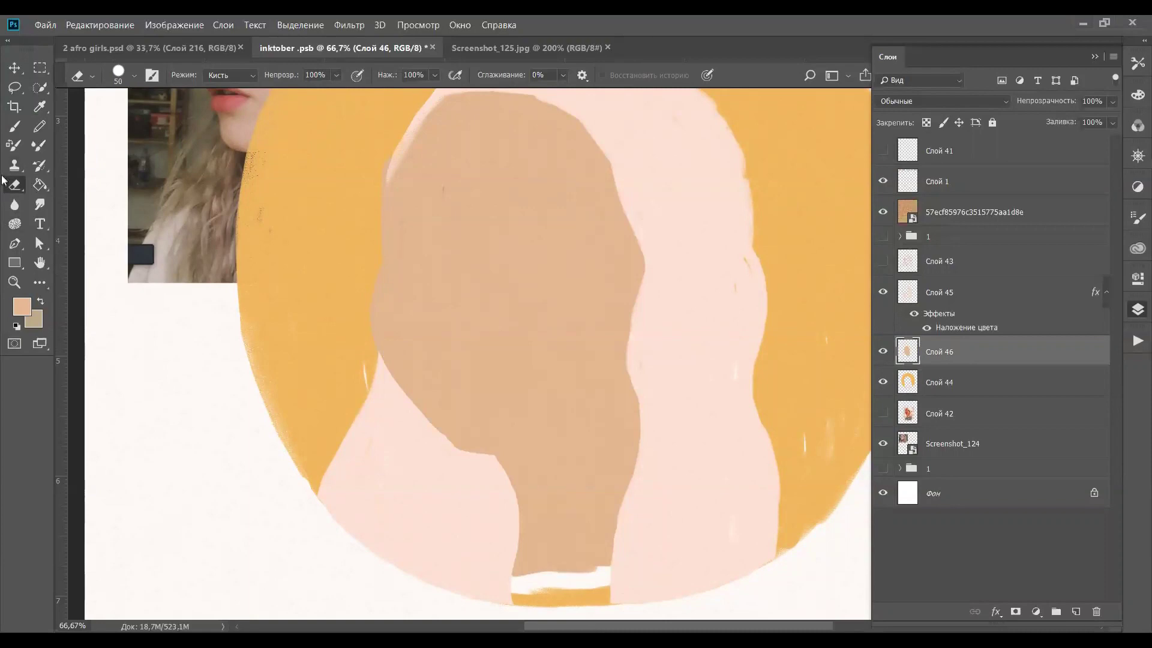
Set the brush's foreground colour to the darker brown ba865b
click(14, 126)
click(21, 307)
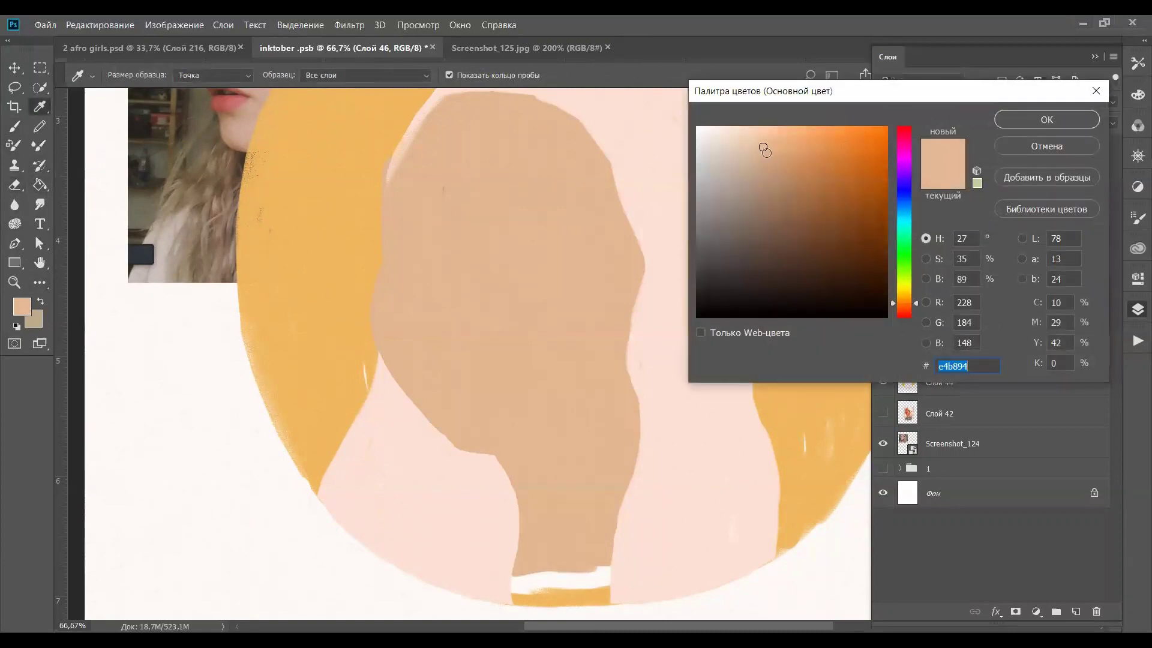
drag(774, 147, 791, 175)
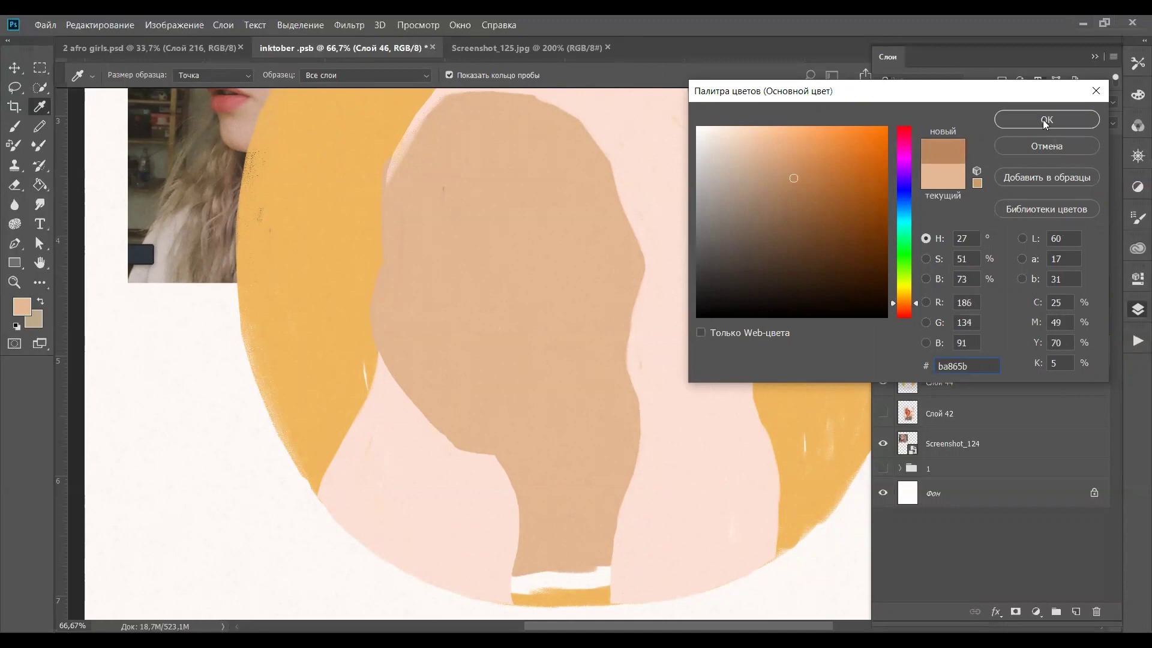
click(1046, 119)
Apply a light peach Color Overlay effect to the skin layer Слой 46
click(996, 611)
click(1020, 545)
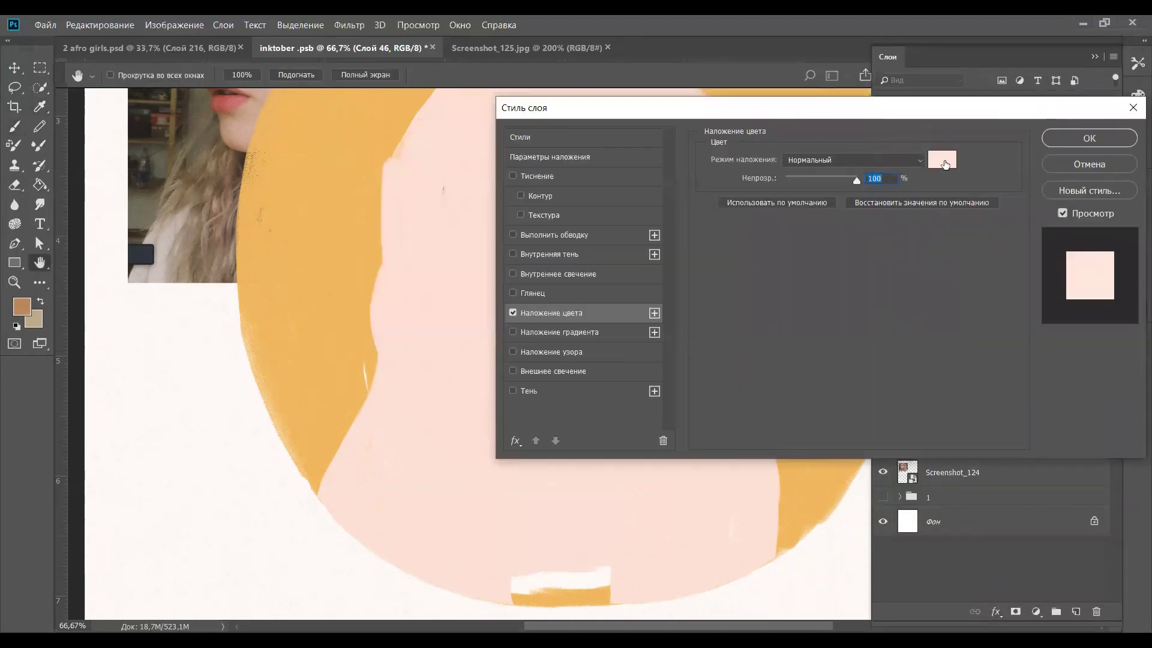
click(941, 159)
click(1068, 123)
click(1068, 138)
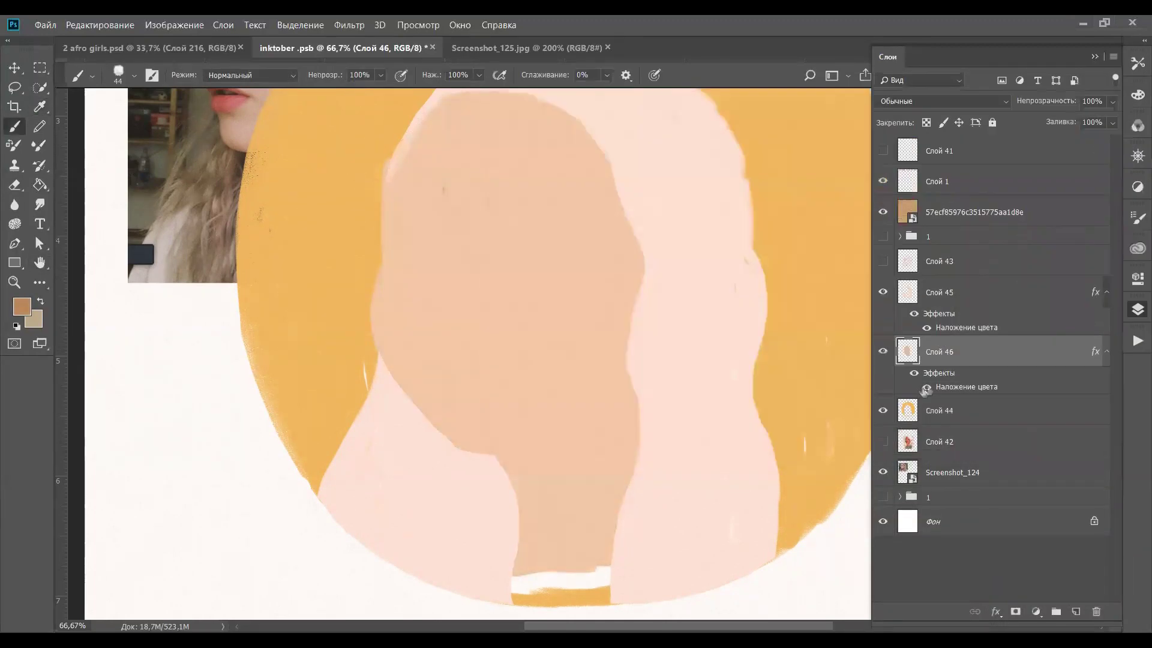
Add a new layer above Слой 46 and set the brush size to 18 px
click(1076, 611)
click(134, 75)
drag(155, 124, 147, 124)
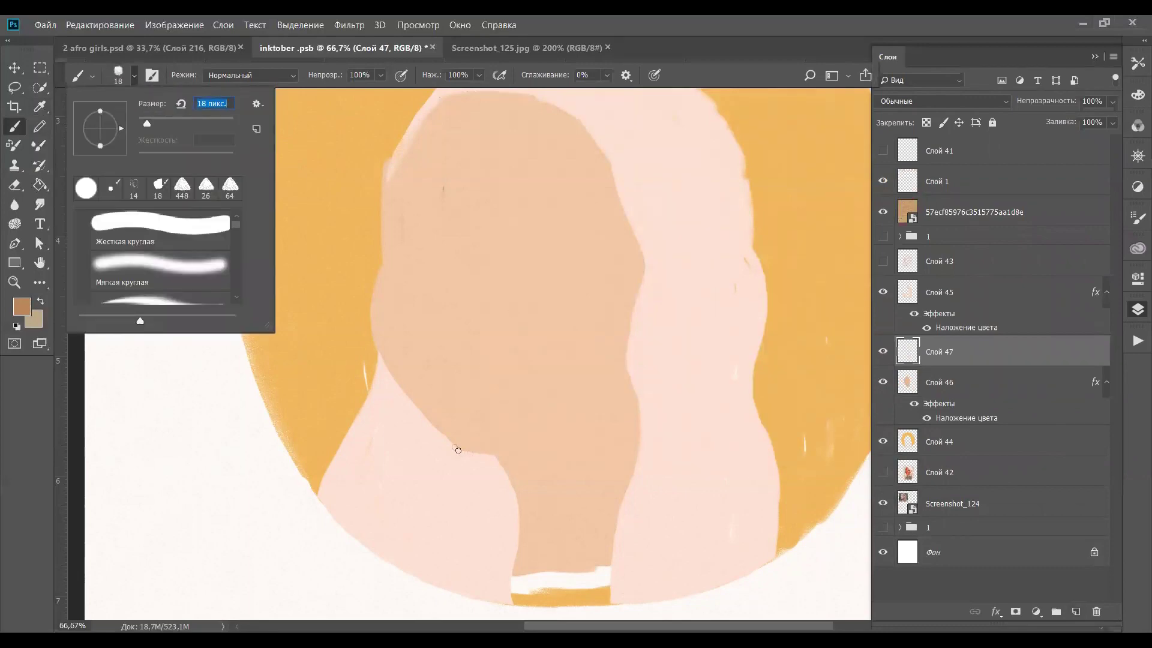
Check the face placement against the sketch layer Слой 43, hide it again, and move Слой 47 above Слой 45
key(Return)
click(883, 261)
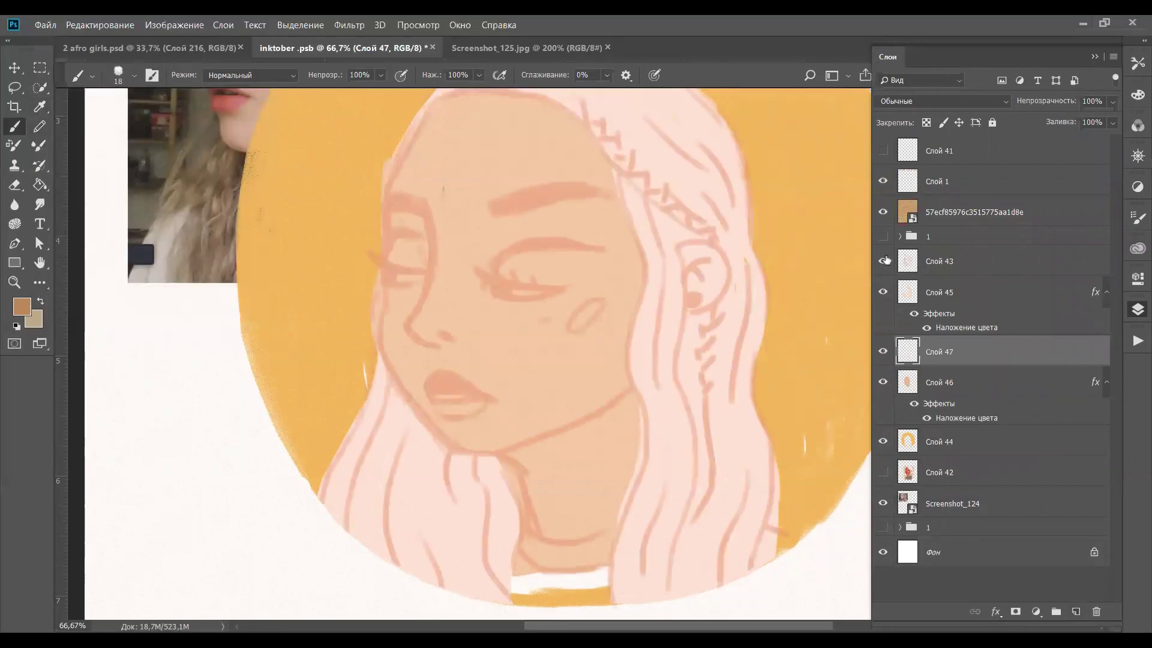
click(883, 261)
drag(439, 432, 528, 458)
key(ctrl+z)
key(ctrl+bracketright)
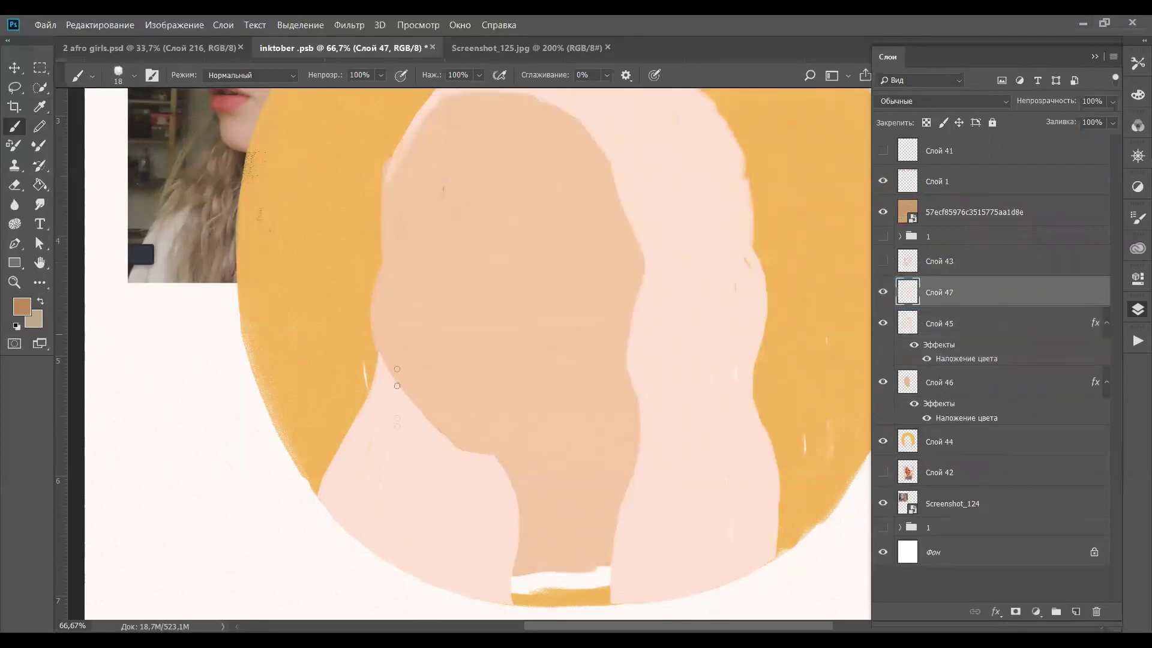
Draw the brown contour of the far cheek, chin and jaw on Слой 47, redoing strokes until clean
drag(387, 175, 377, 351)
key(ctrl+z)
mouse_move(444, 438)
mouse_down()
mouse_move(576, 420)
mouse_move(634, 383)
mouse_up()
drag(374, 319, 448, 446)
key(ctrl+z)
drag(371, 326, 466, 454)
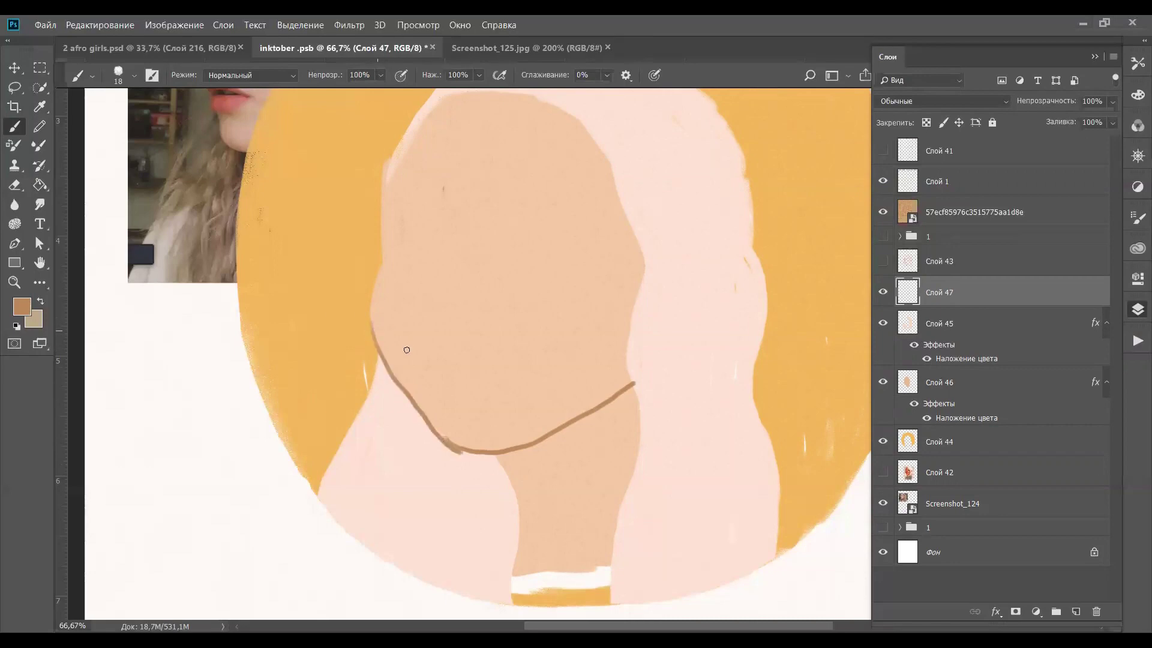
click(125, 25)
click(110, 67)
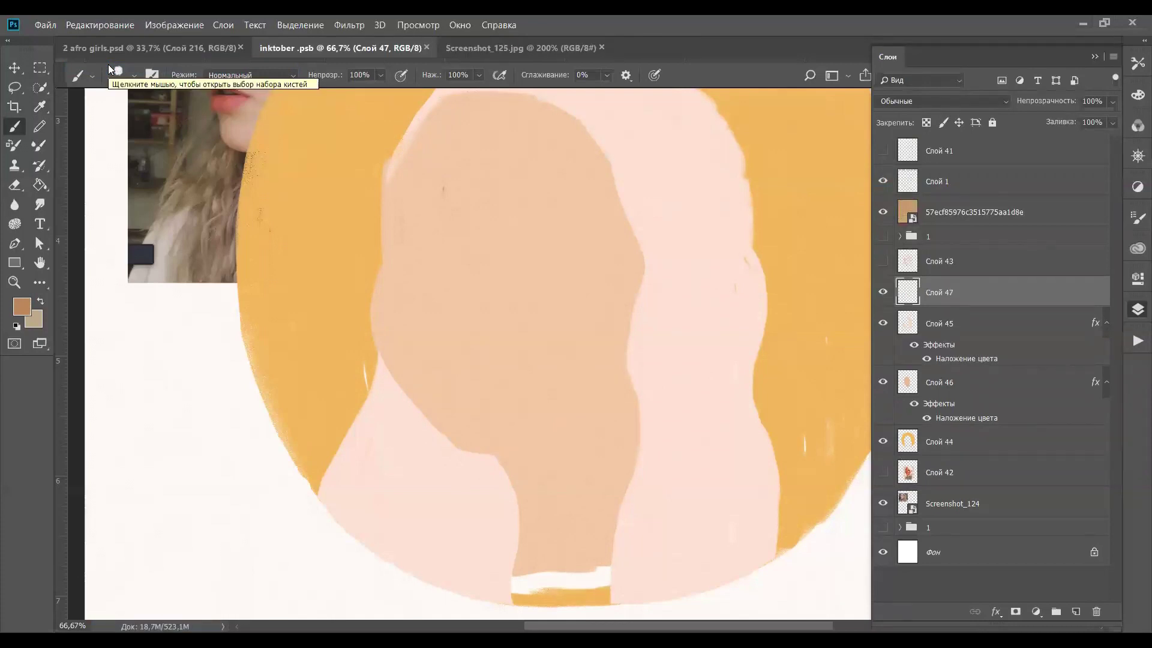
drag(374, 333, 490, 455)
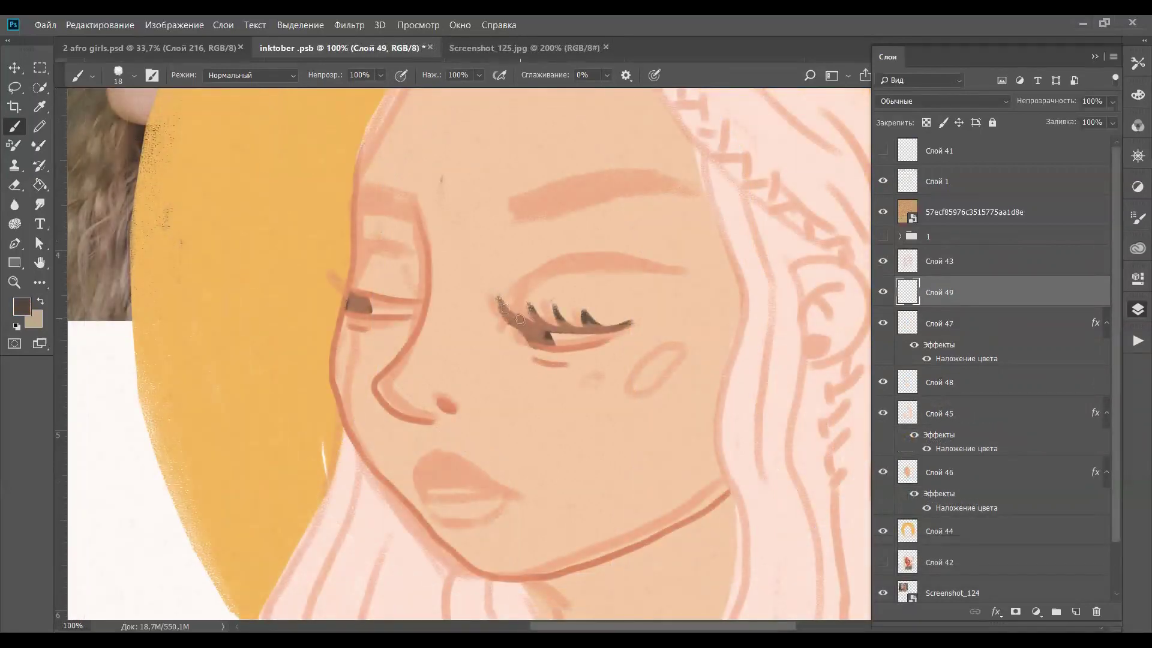
Paint dark brown lashes along the lower lid of the near eye on Слой 49
drag(339, 206, 305, 240)
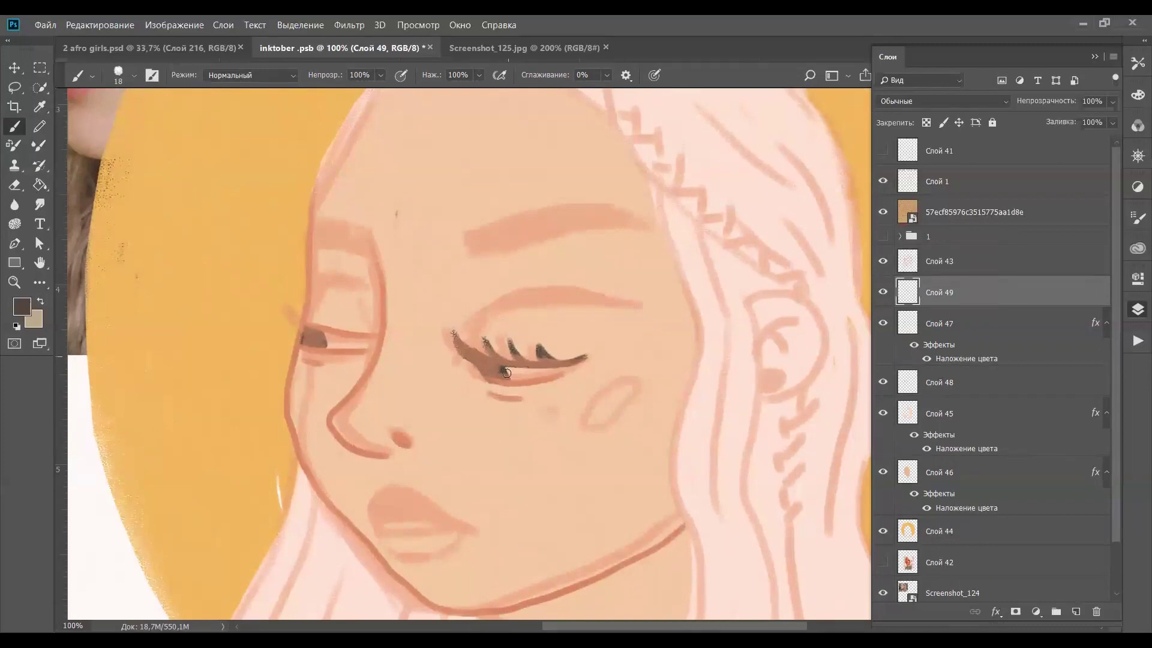
mouse_move(543, 384)
mouse_down()
mouse_move(538, 396)
mouse_move(553, 389)
mouse_move(744, 614)
mouse_move(551, 387)
mouse_move(416, 263)
mouse_up()
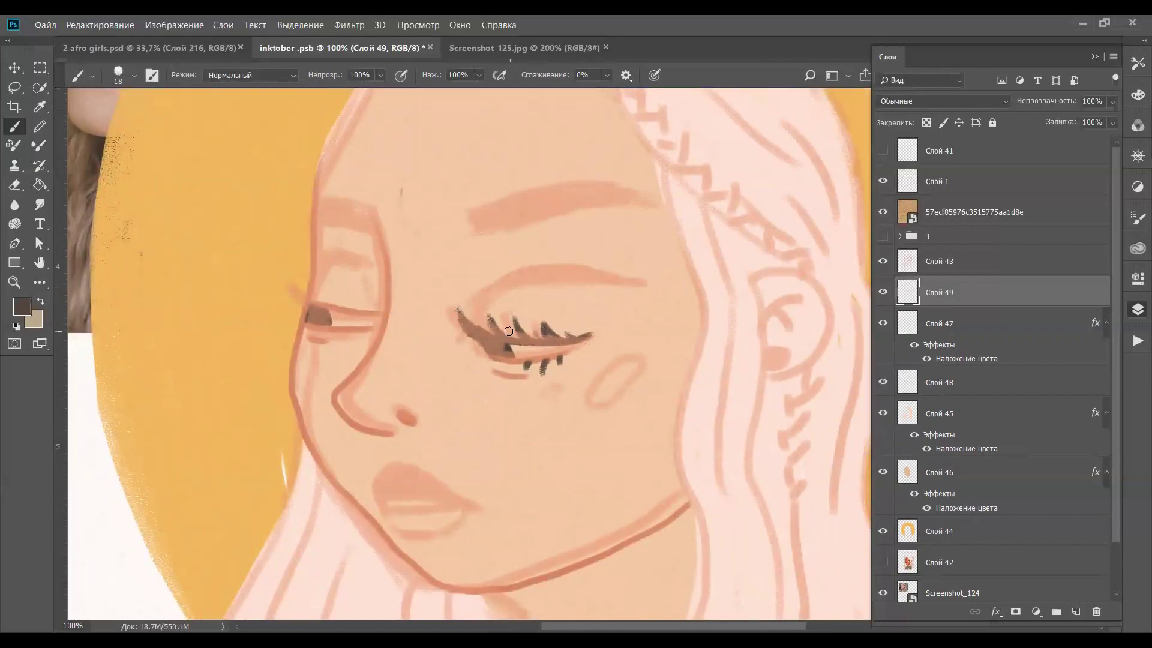
drag(544, 386, 549, 413)
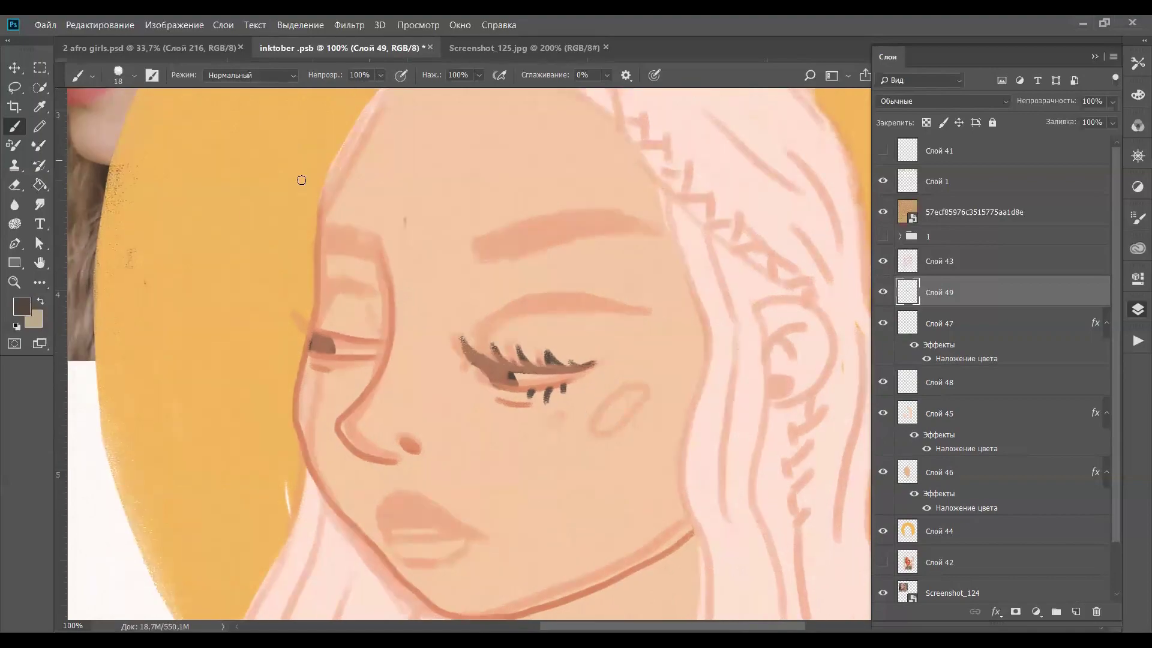
Set the foreground colour to the muted burgundy 91505d
drag(308, 277, 328, 350)
click(22, 313)
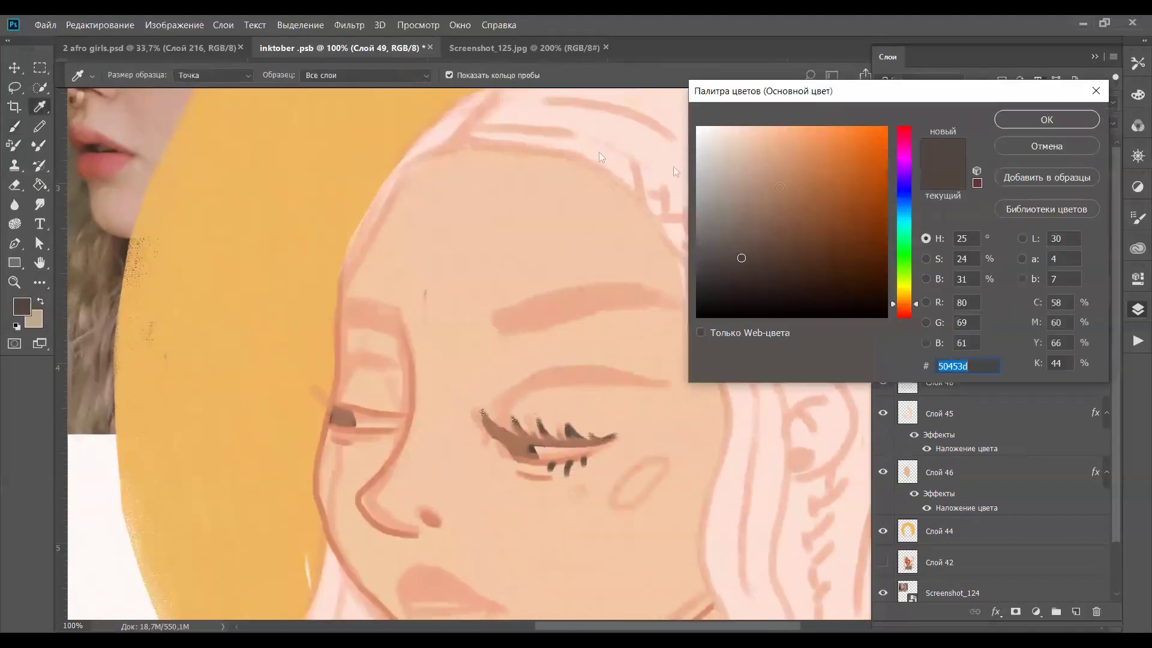
drag(676, 172, 709, 398)
drag(261, 489, 600, 462)
click(390, 510)
drag(480, 552, 234, 216)
drag(791, 458, 689, 377)
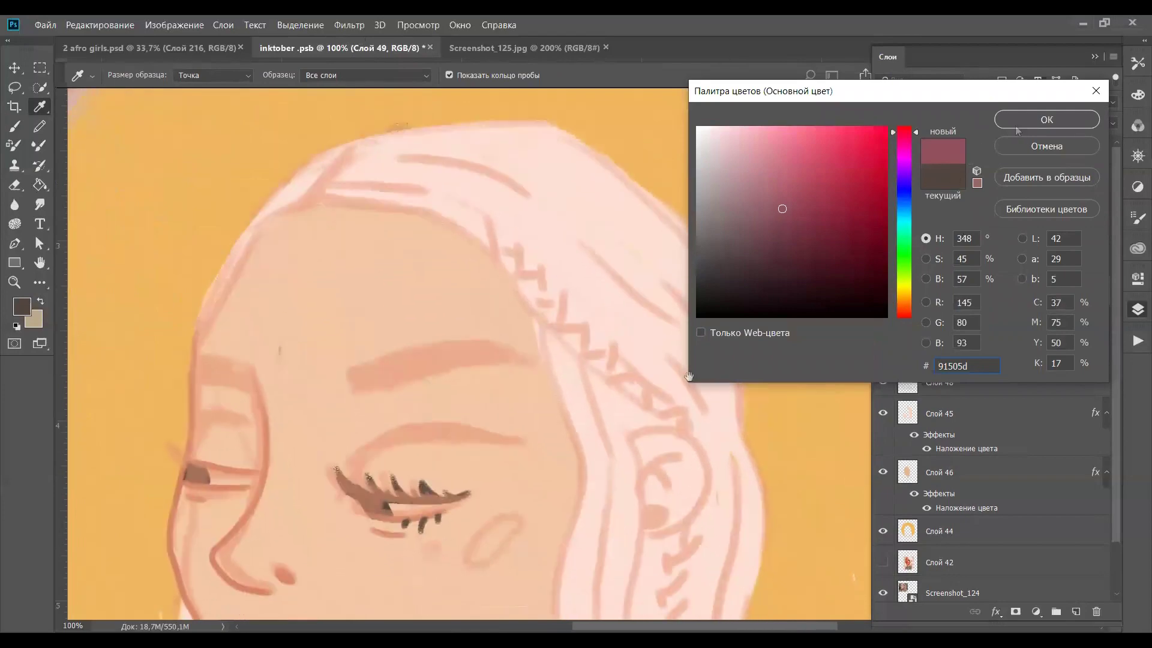
click(1046, 120)
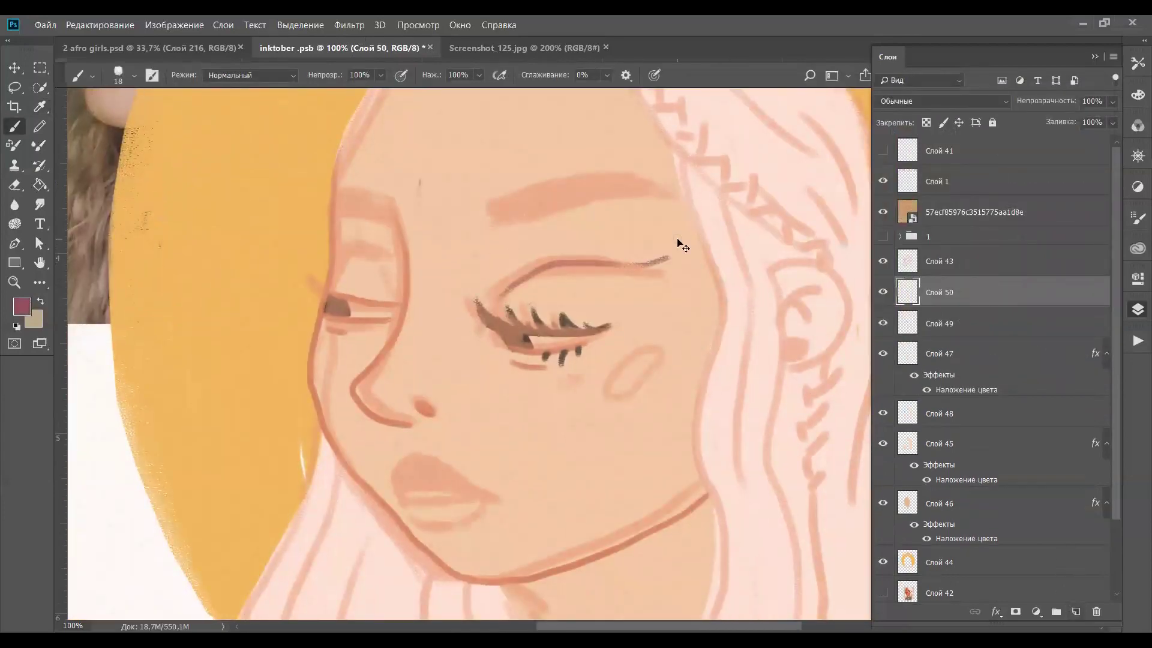
Draw the burgundy eyelid crease above the near eye on a new layer Слой 50, redoing unsatisfactory strokes
mouse_move(489, 270)
mouse_down()
mouse_move(470, 495)
mouse_move(652, 483)
mouse_up()
key(ctrl+z)
drag(471, 522, 664, 478)
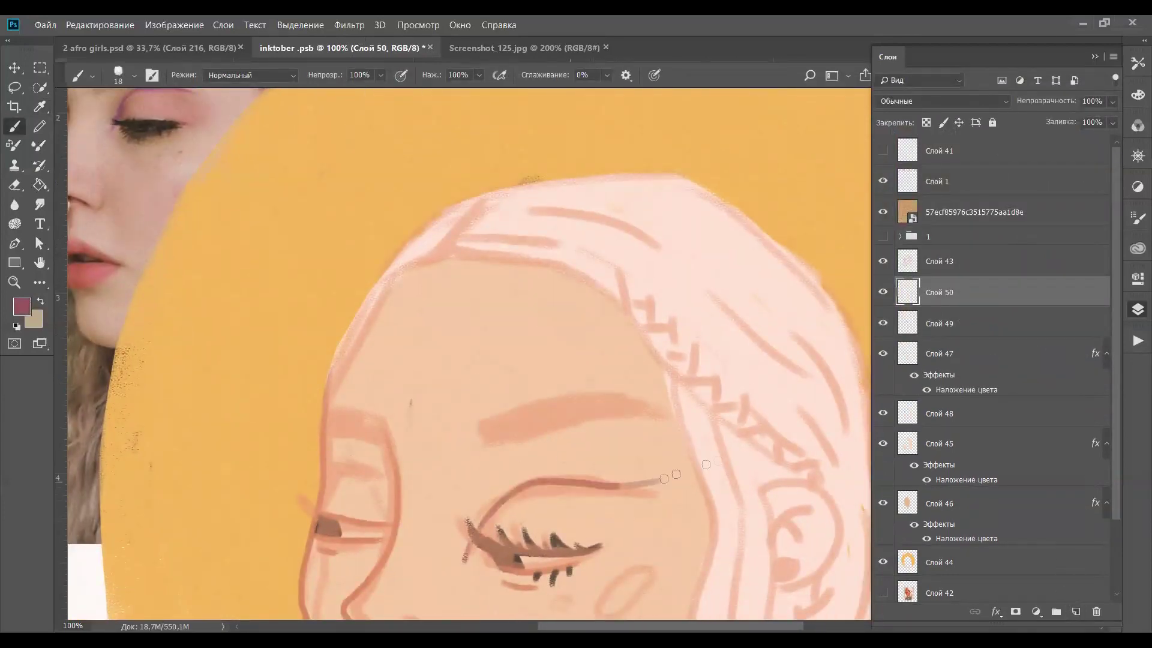
key(ctrl+z)
mouse_move(485, 535)
mouse_down()
mouse_move(679, 475)
mouse_move(743, 340)
mouse_up()
key(ctrl+z)
mouse_move(308, 281)
mouse_down()
mouse_move(352, 517)
mouse_move(311, 280)
mouse_up()
drag(481, 429, 666, 348)
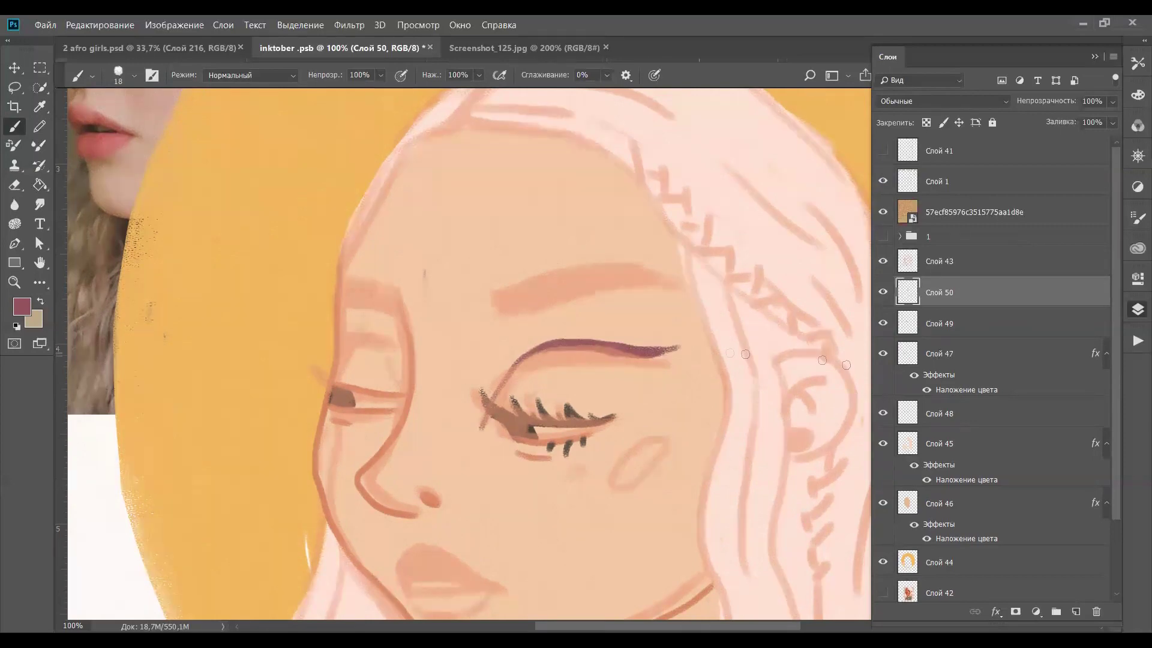
Hide the sketch layer Слой 43 and thin the burgundy crease line with the Eraser
click(883, 261)
drag(509, 424, 492, 394)
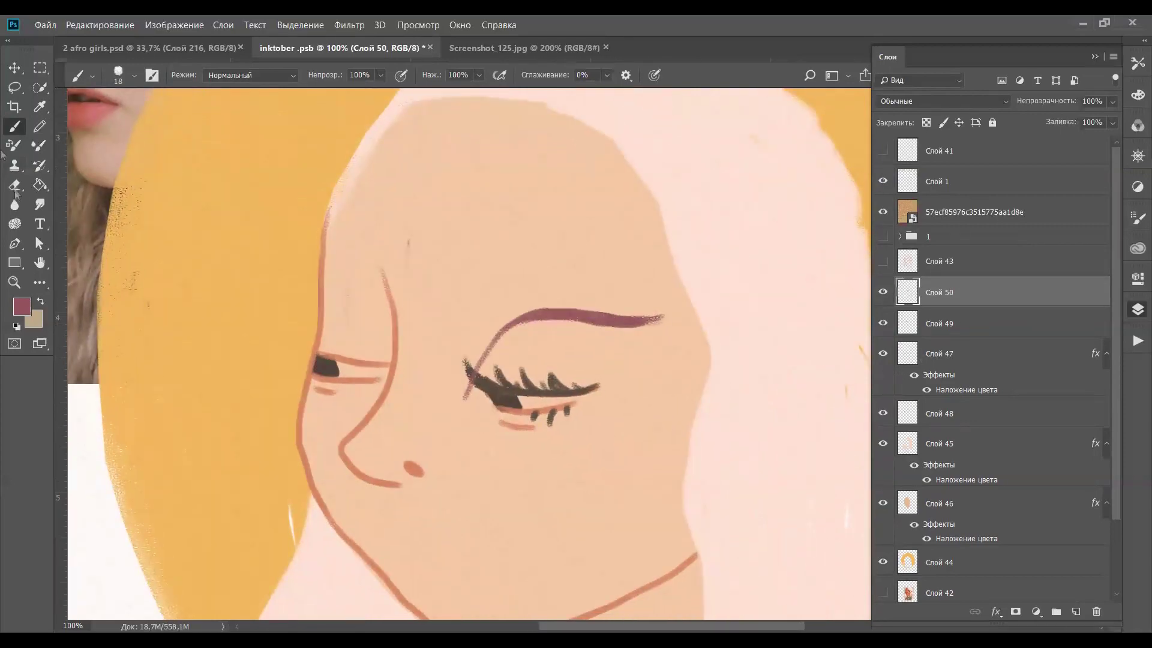
key(e)
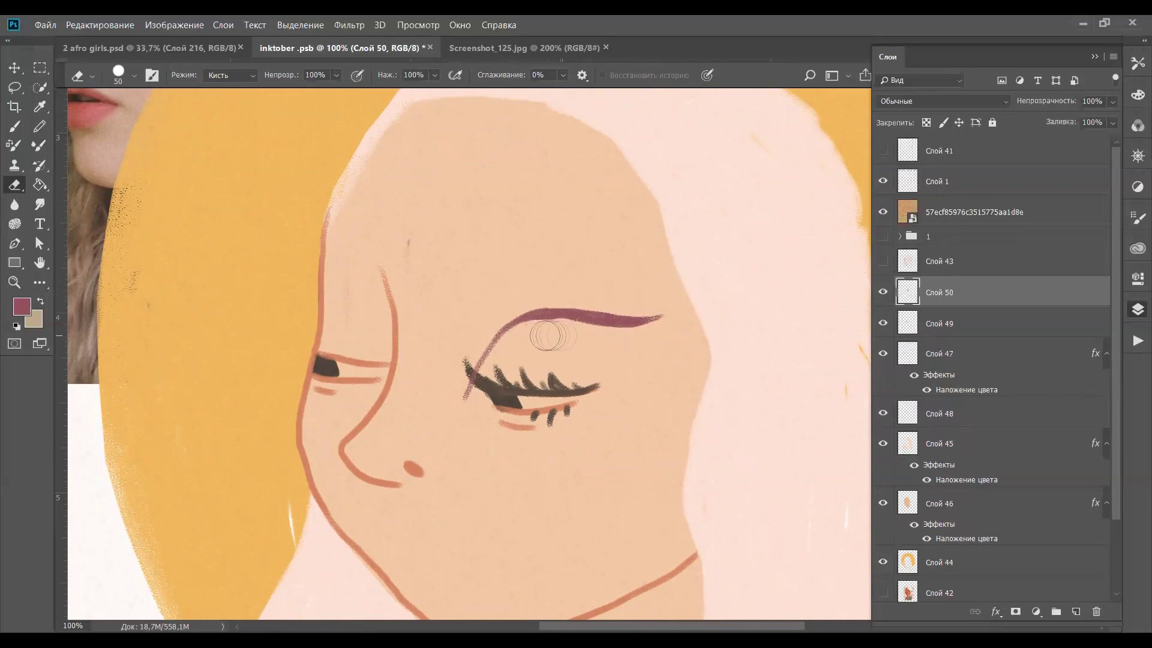
drag(600, 301, 664, 292)
drag(370, 369, 381, 307)
Return to the Brush and move the crease layer Слой 50 below Слой 47
key(b)
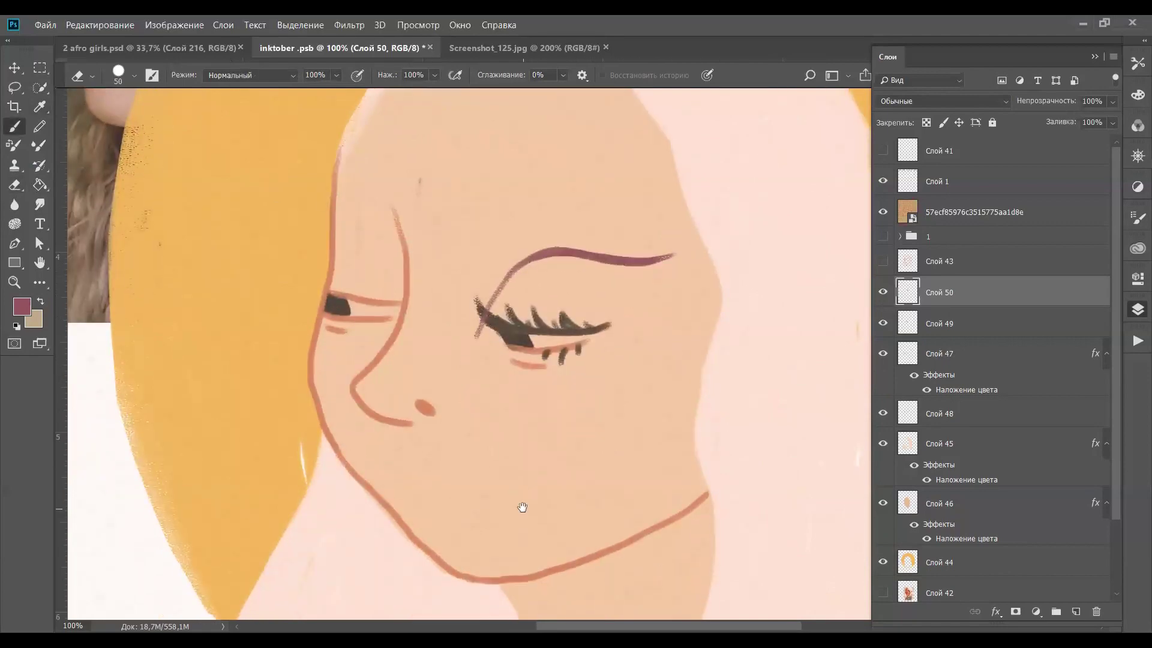
key(ctrl+bracketleft)
key(ctrl+bracketleft)
key(ctrl+minus)
key(ctrl+minus)
key(ctrl+minus)
key(ctrl+minus)
key(ctrl+plus)
key(ctrl+plus)
key(ctrl+plus)
key(ctrl+plus)
Draw a short burgundy eyelid crease above the far eye on Слой 50, between the face edge and the nose bridge
mouse_move(521, 444)
mouse_down()
mouse_move(455, 249)
mouse_move(486, 273)
mouse_up()
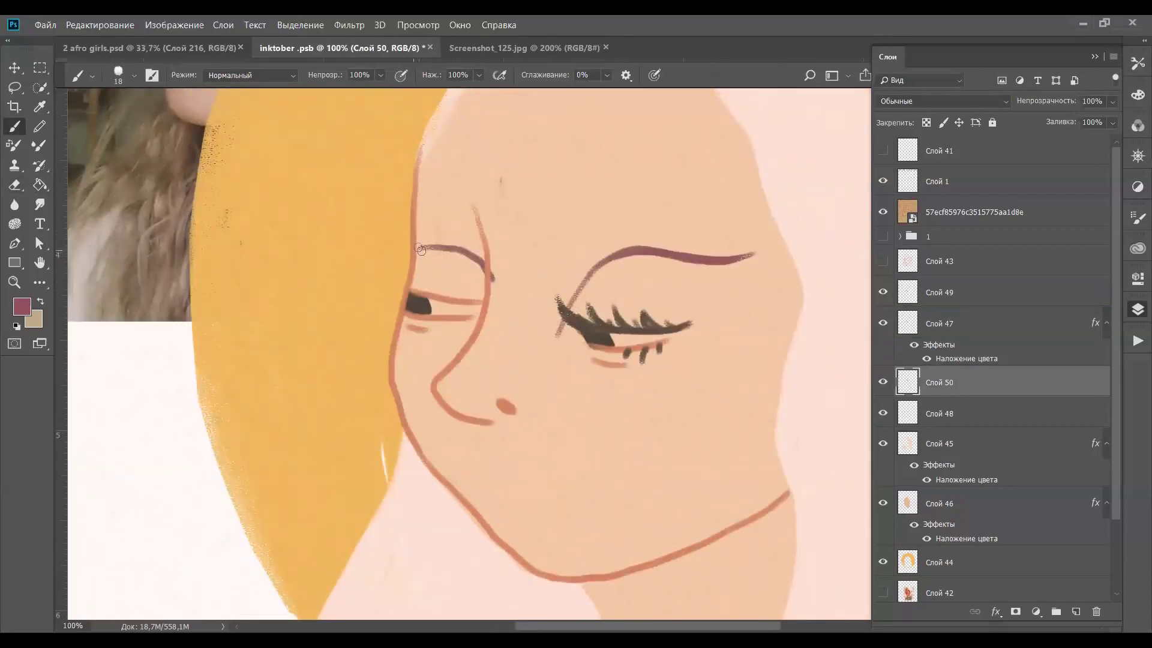
drag(365, 185, 420, 306)
key(ctrl+z)
drag(471, 378, 538, 400)
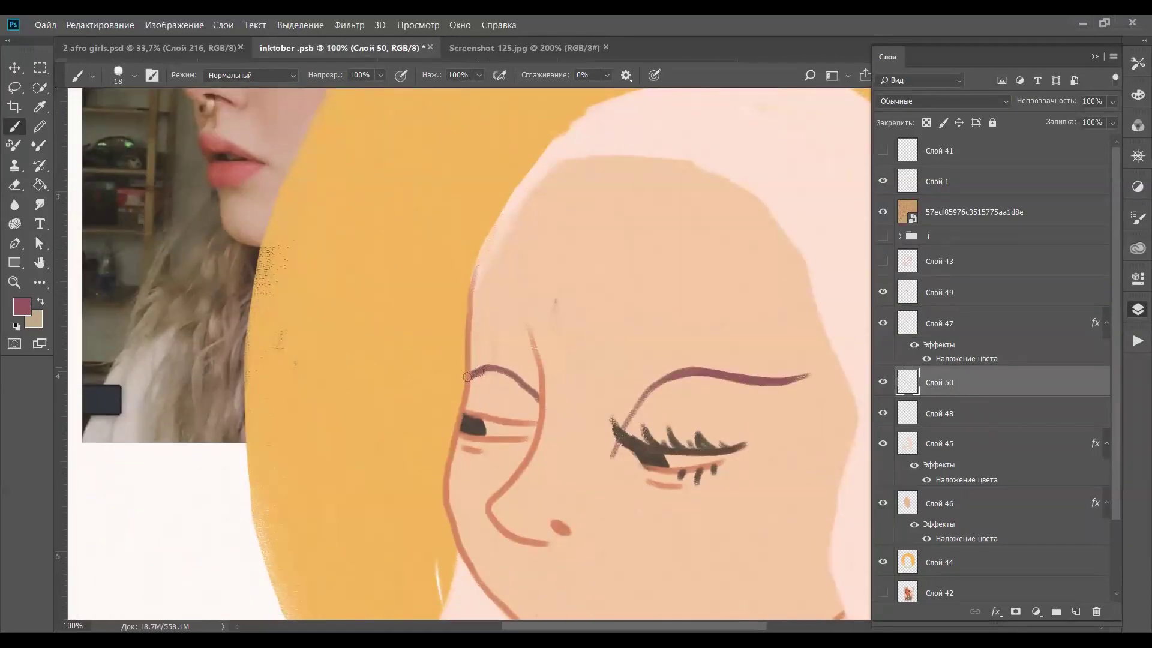
key(e)
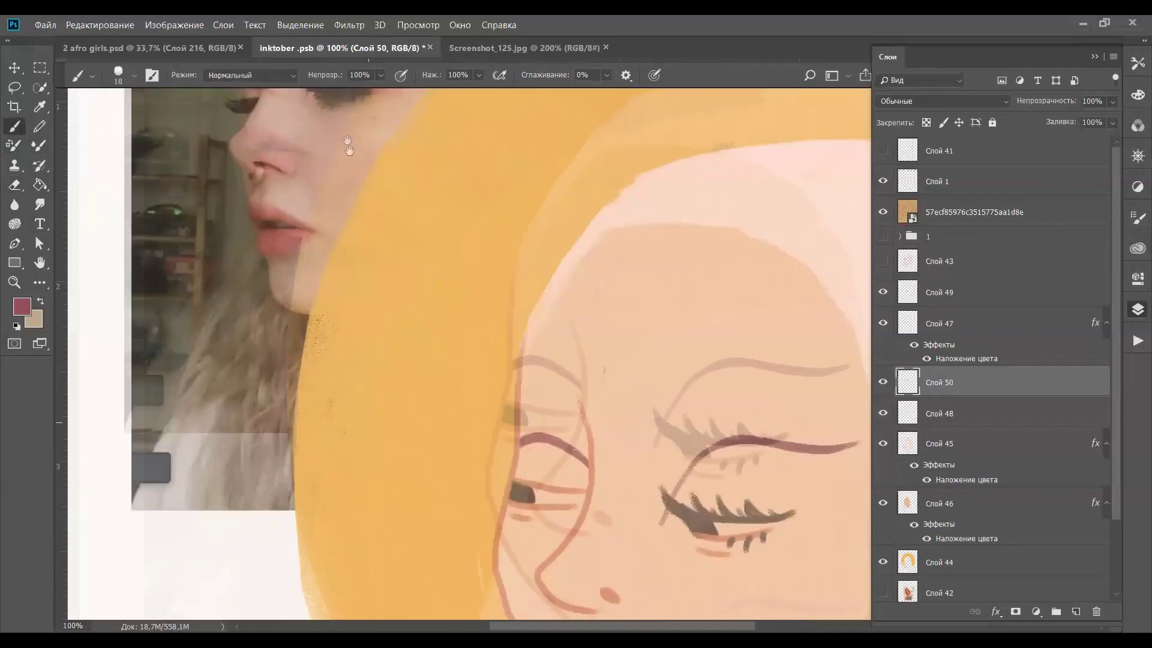
Set the foreground colour to a dusty pinkish brown and add a new layer Слой 51 above Слой 50
click(27, 310)
click(1021, 123)
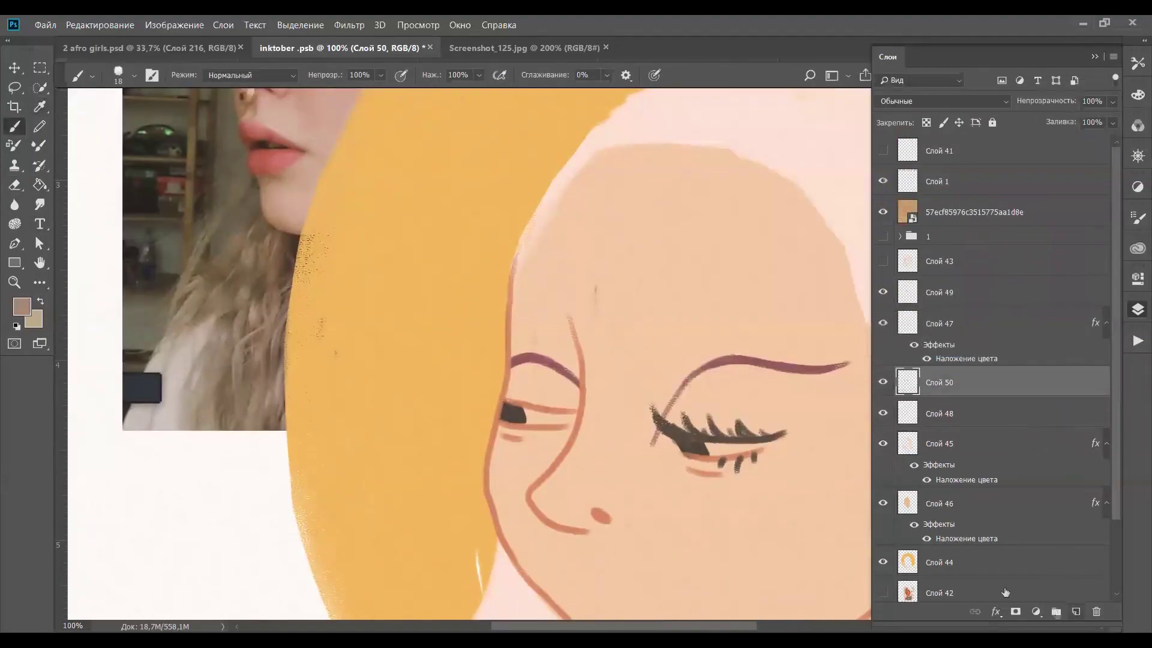
key(ctrl+shift+alt+n)
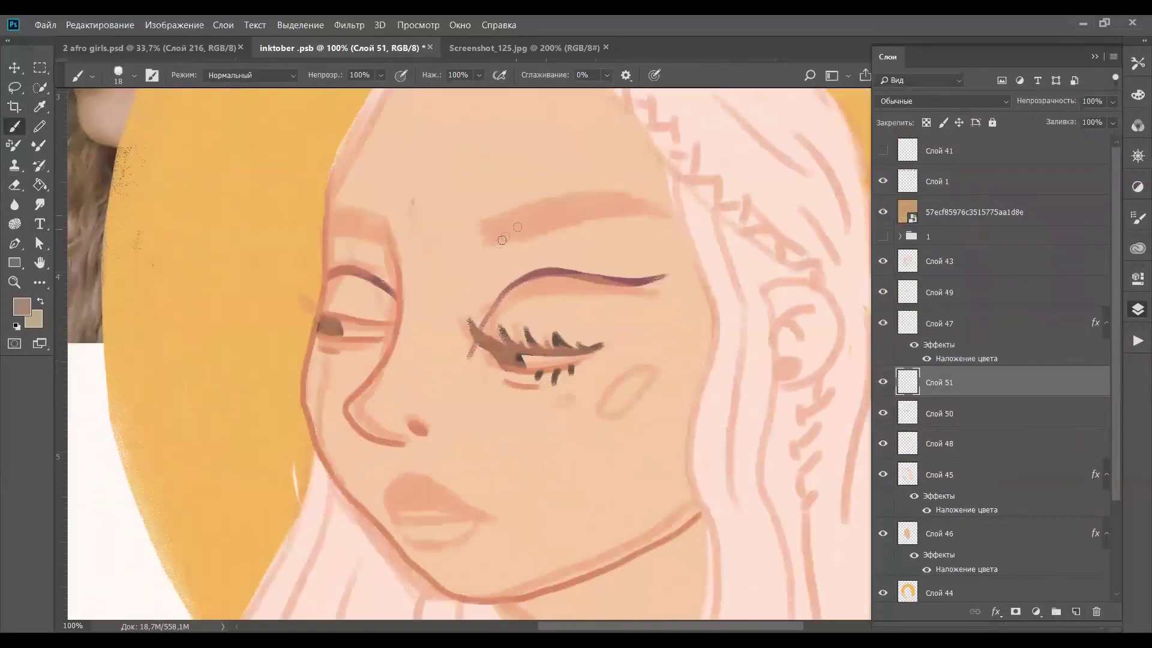
Paint both eyebrows in the dusty brown on Слой 51, following the sketch
mouse_move(489, 249)
mouse_down()
mouse_move(586, 219)
mouse_move(650, 217)
mouse_up()
mouse_move(543, 227)
mouse_down()
mouse_move(501, 235)
mouse_move(594, 214)
mouse_up()
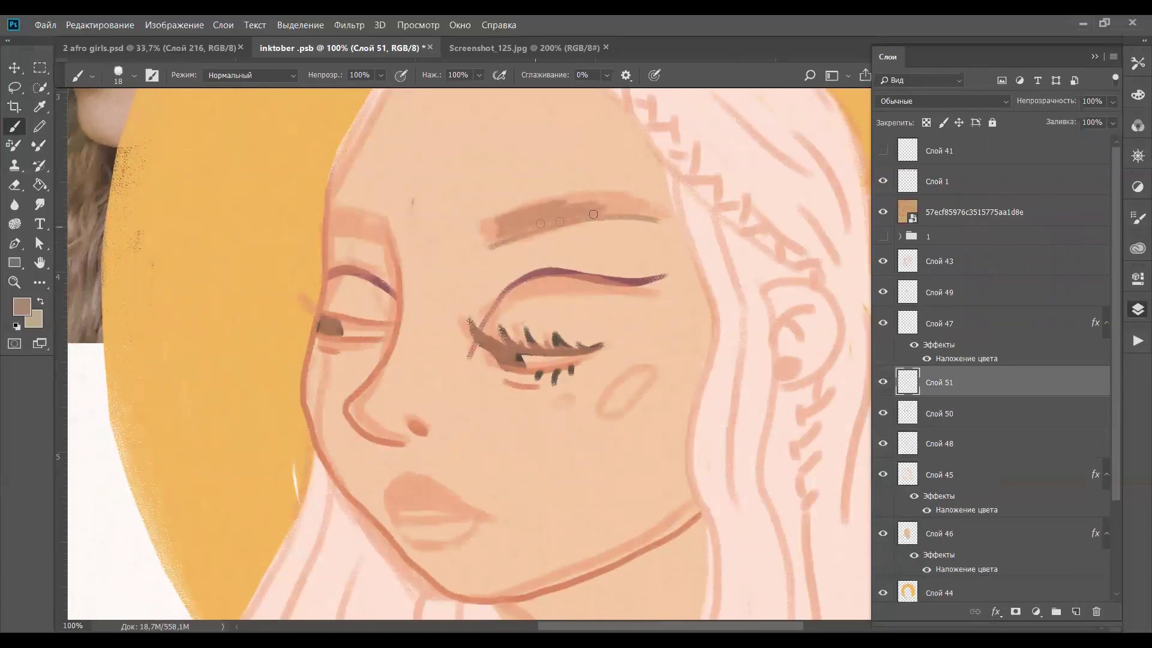
mouse_move(507, 217)
mouse_down()
mouse_move(582, 194)
mouse_move(585, 207)
mouse_move(602, 198)
mouse_move(646, 211)
mouse_up()
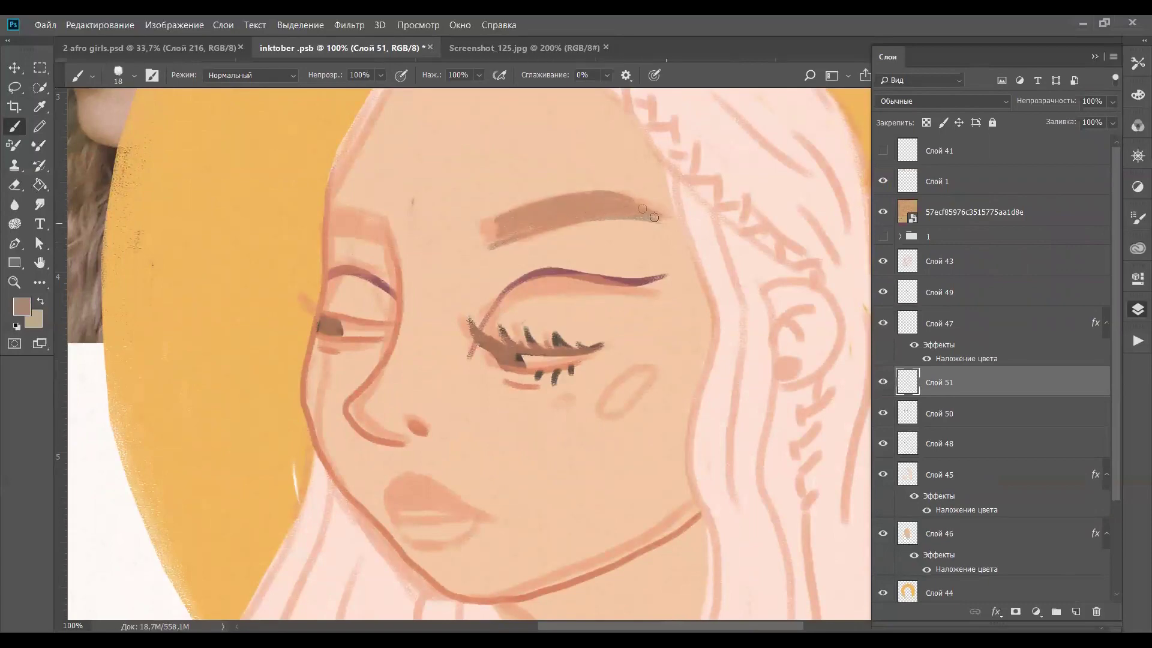
drag(389, 240, 330, 235)
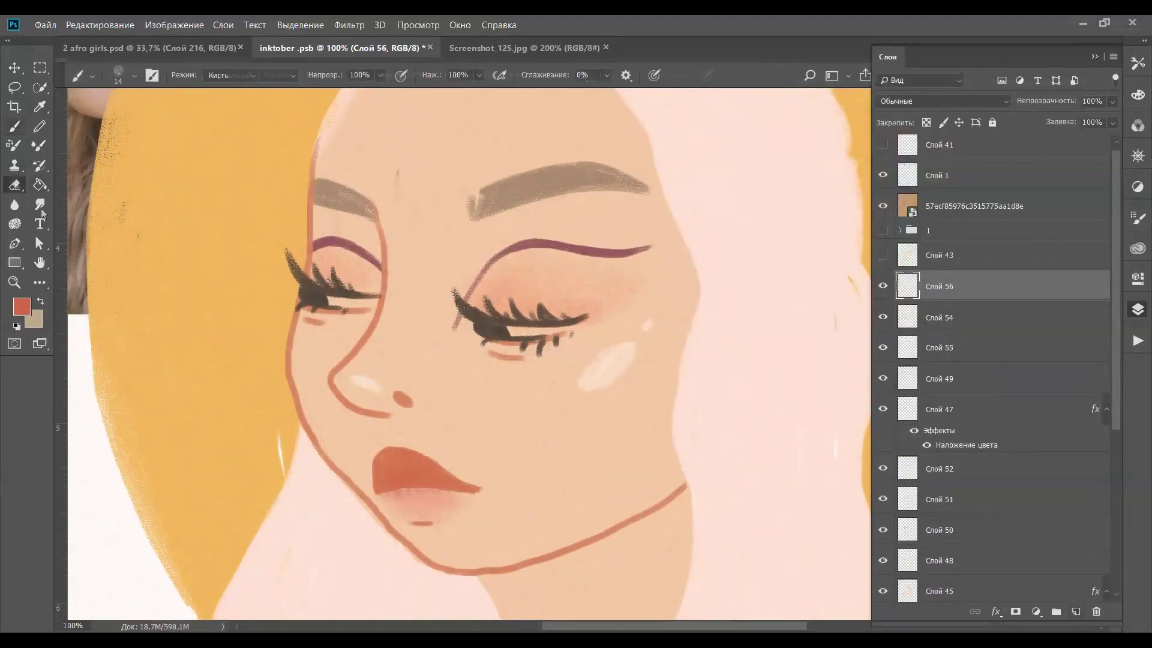
Select Слой 55, set the foreground colour to a light salmon pink and add a new layer
click(898, 351)
click(883, 348)
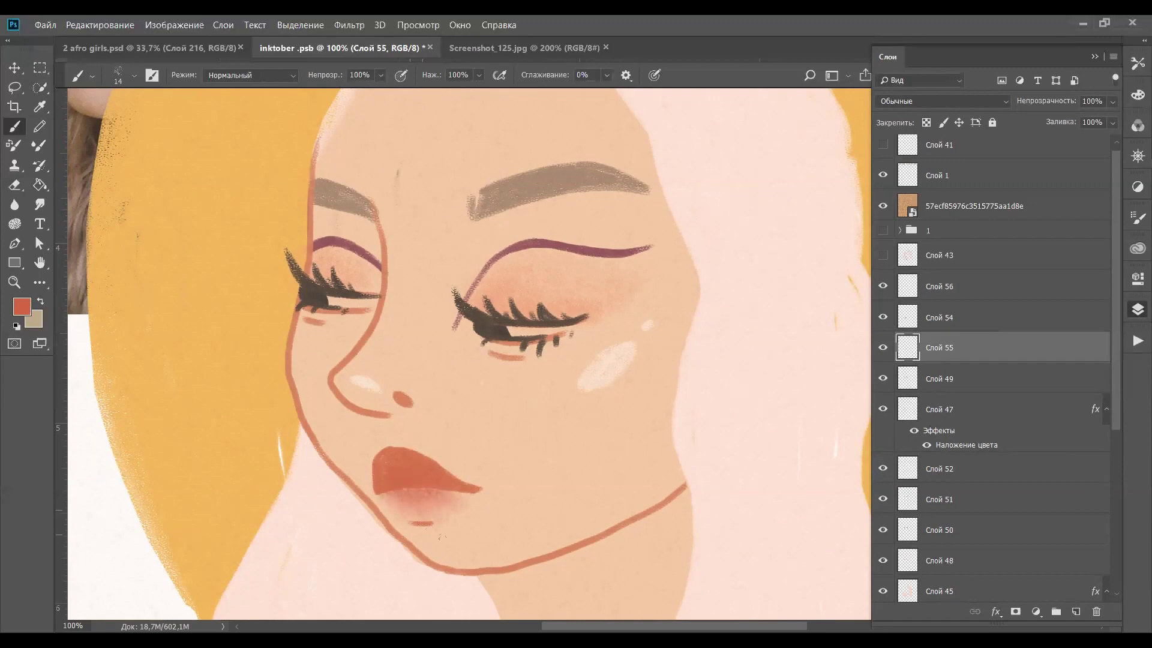
click(22, 309)
click(780, 142)
click(1032, 121)
click(1076, 612)
Move Слой 57 above Слой 56 and paint salmon-pink highlights on the upper lip with a 14 px brush
click(134, 77)
click(134, 187)
click(379, 443)
drag(978, 347, 977, 273)
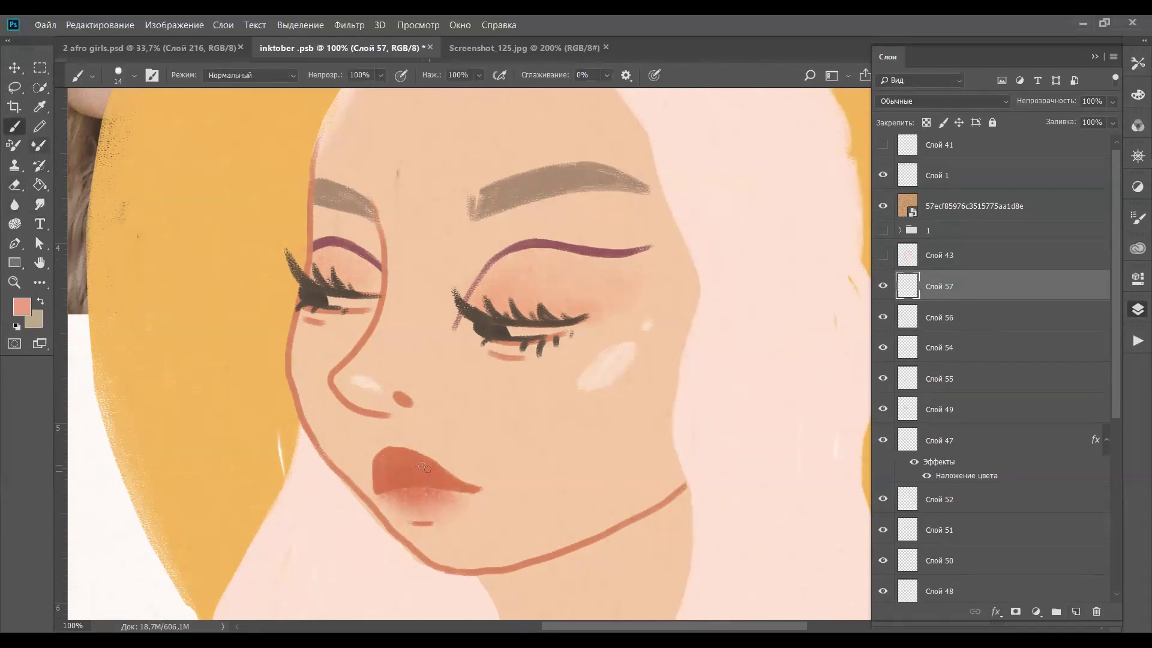
click(120, 23)
click(118, 69)
drag(366, 346, 379, 406)
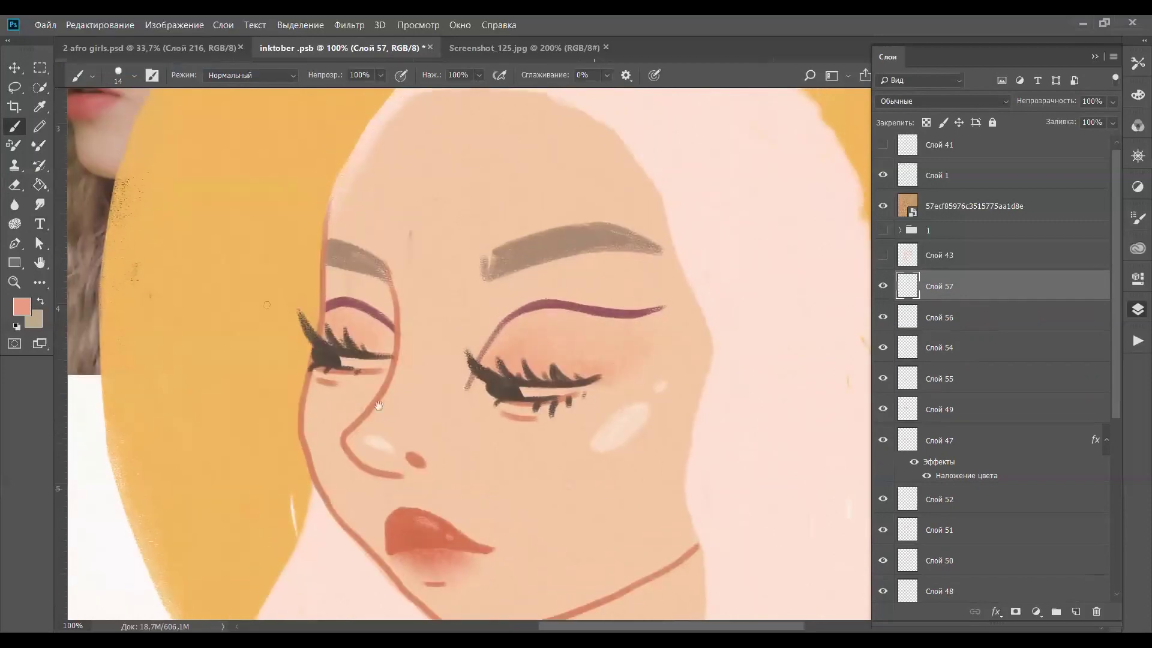
Toggle the visibility of the portrait's layers one by one to check which part of the face each contains
click(883, 348)
click(882, 348)
click(883, 379)
click(884, 378)
click(883, 409)
click(883, 410)
click(883, 441)
click(883, 441)
click(900, 563)
double_click(883, 591)
drag(1116, 412, 1116, 504)
click(883, 525)
click(883, 525)
click(883, 467)
click(884, 466)
click(884, 344)
click(884, 344)
click(886, 162)
drag(1116, 342, 1116, 425)
click(885, 296)
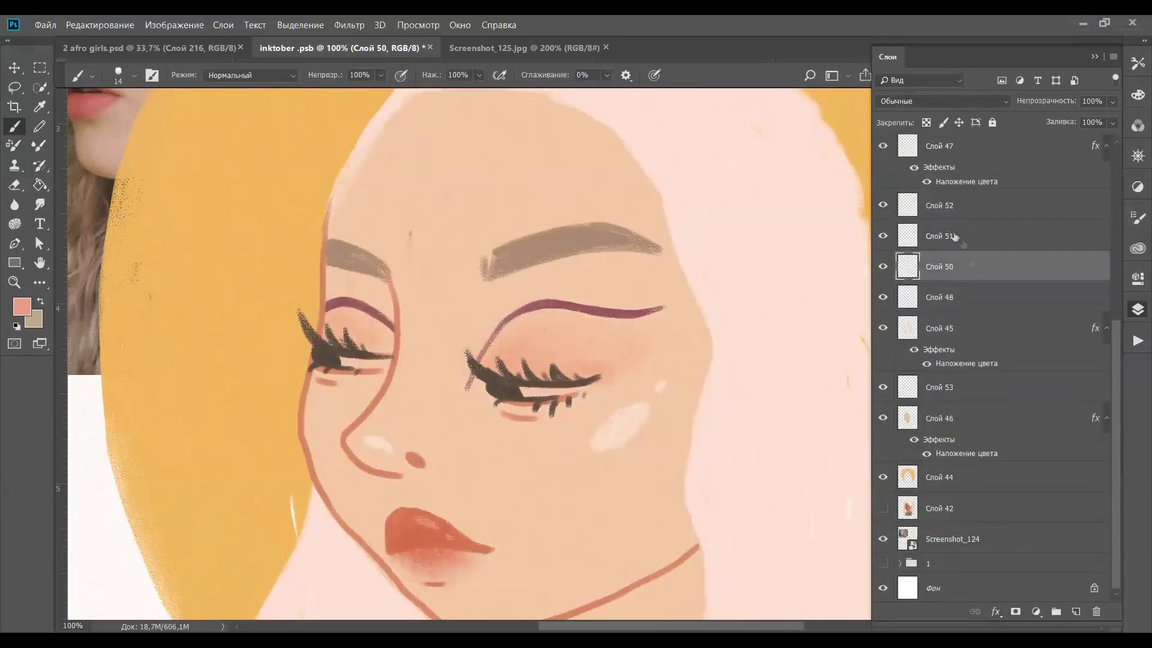
Apply a reddish-brown Color Overlay effect to the eyebrow layer Слой 51
click(936, 236)
click(996, 611)
click(1052, 556)
click(942, 159)
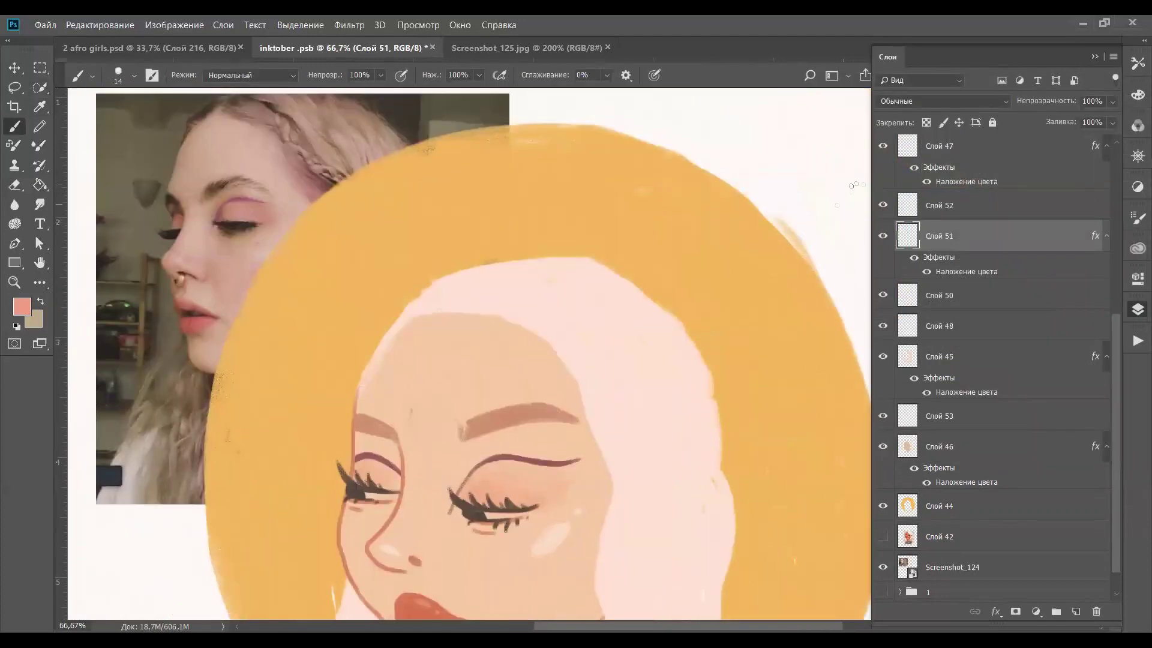
Undo the last outline strokes and redraw the hair edge along the near side of the neck on Слой 51
key(ctrl+z)
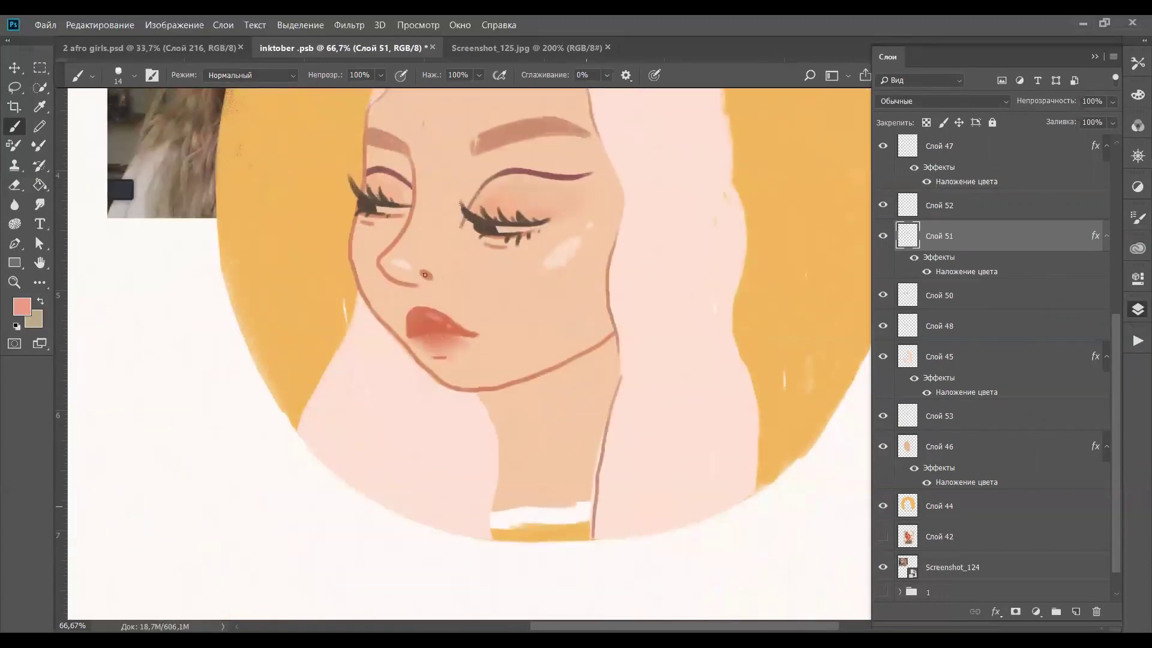
key(ctrl+z)
key(ctrl+plus)
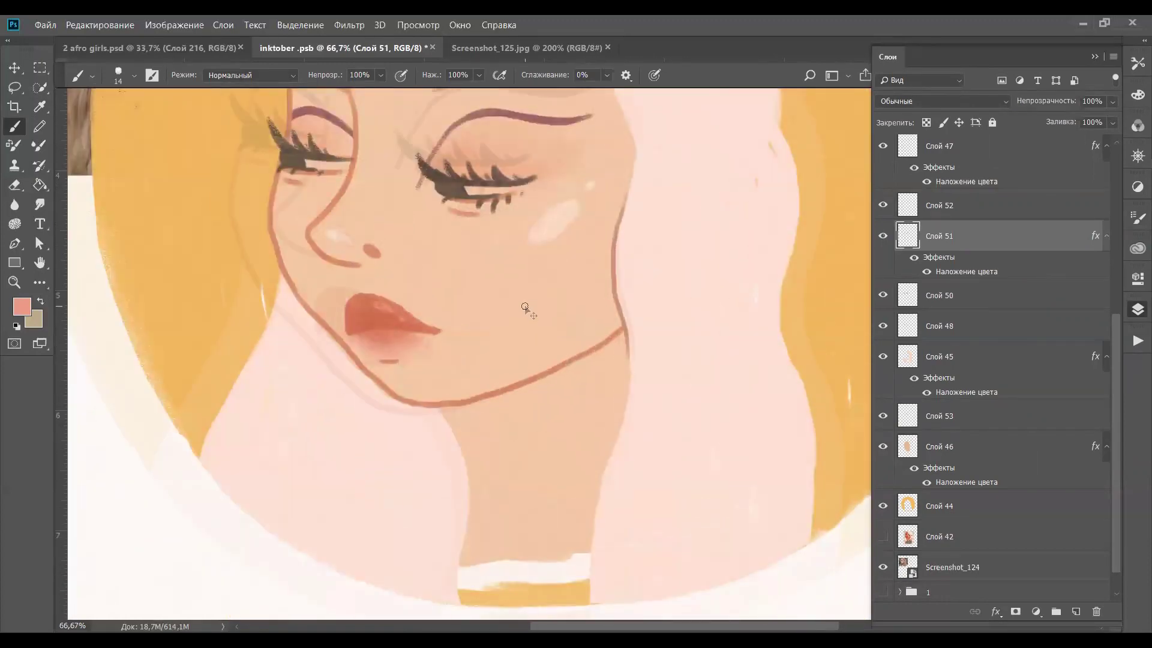
drag(586, 417, 531, 229)
drag(550, 274, 537, 447)
drag(405, 318, 498, 349)
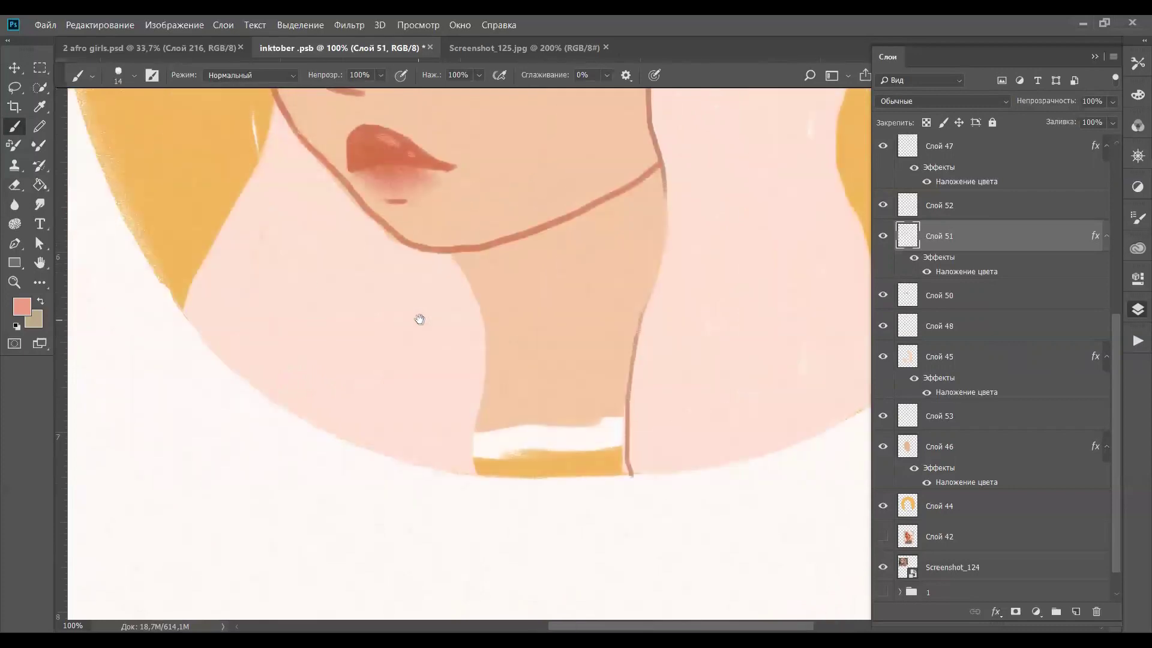
Outline the far side of the neck down to the circle's edge and the outer edge of the far hair section
drag(483, 266, 509, 429)
key(ctrl+z)
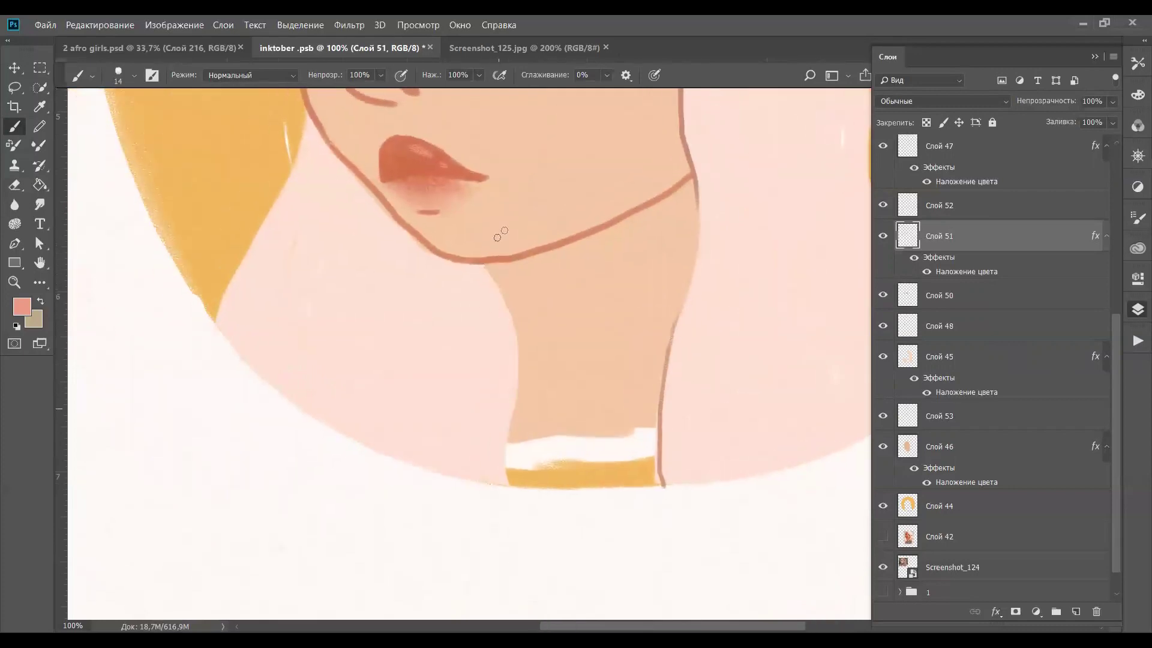
drag(515, 326, 508, 481)
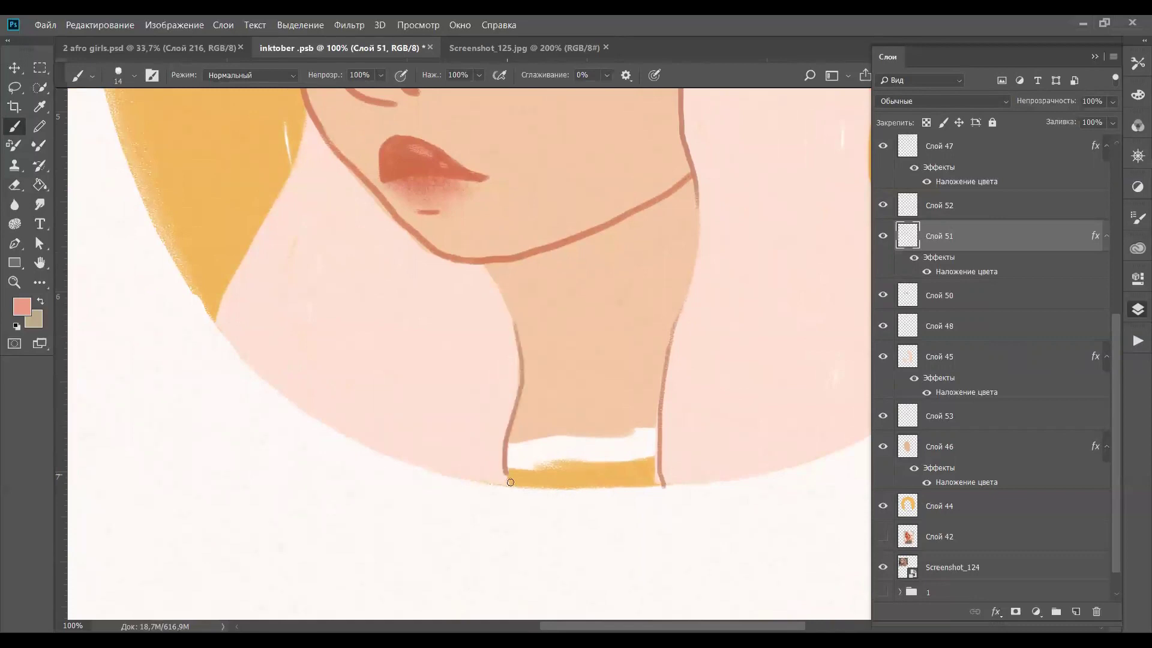
mouse_move(444, 322)
mouse_down()
mouse_move(496, 334)
mouse_move(531, 379)
mouse_up()
drag(364, 256, 309, 377)
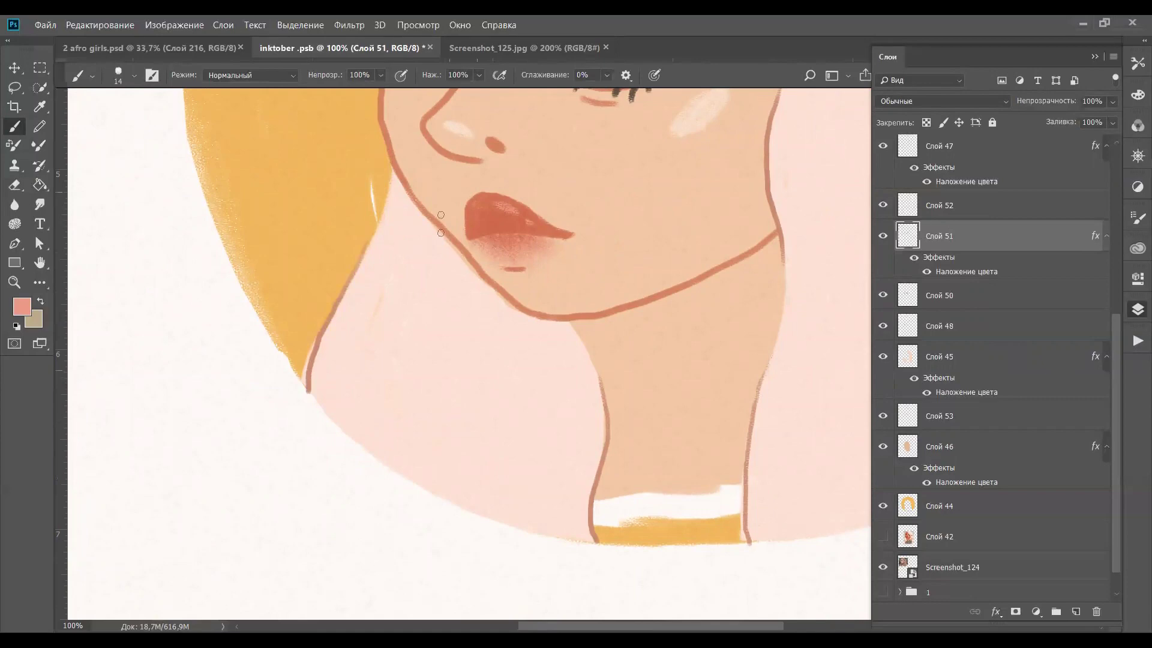
Draw wavy strand lines of varying thickness through the near and far hair sections on Слой 51
drag(567, 375, 582, 440)
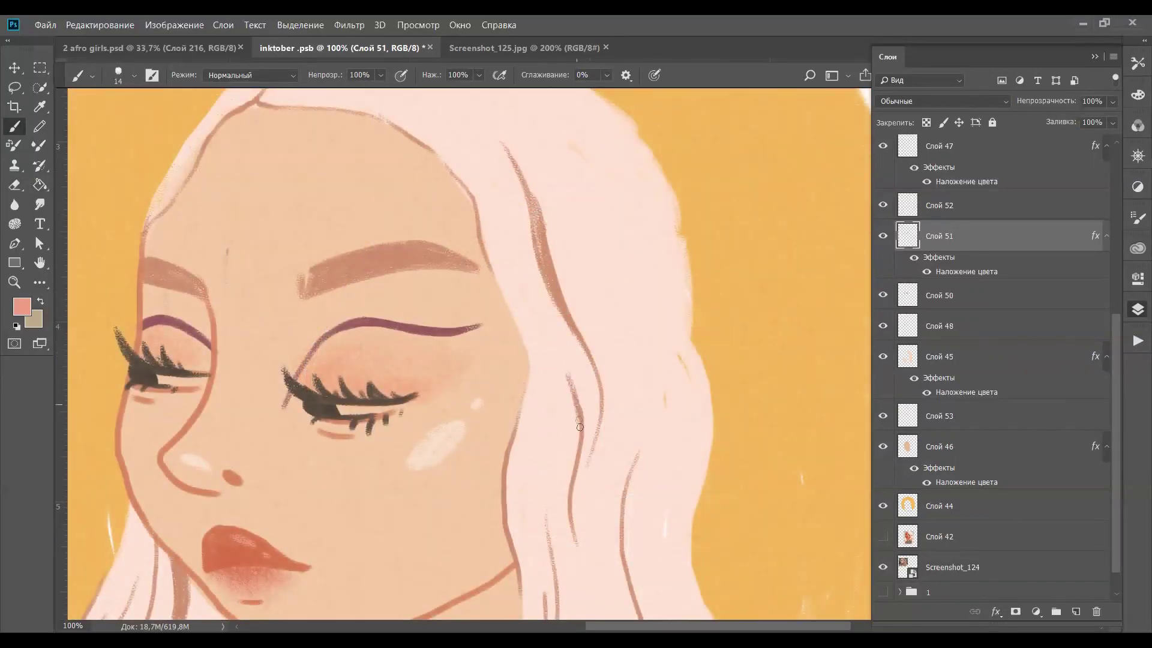
drag(716, 349, 728, 325)
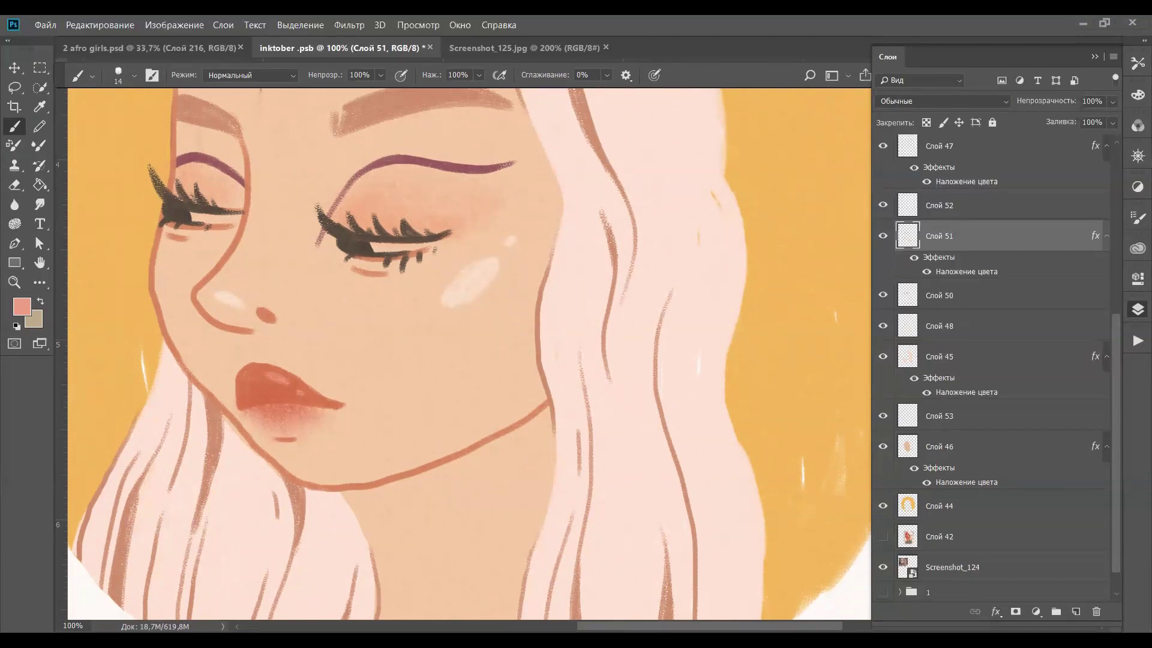
drag(516, 348, 529, 449)
drag(580, 295, 567, 375)
key(ctrl+z)
drag(494, 296, 545, 442)
drag(353, 188, 304, 310)
key(ctrl+z)
Draw a long curved strand line through the crown hair, running along the outer side of the existing thick strand
key(ctrl+0)
key(ctrl+plus)
key(ctrl+plus)
key(ctrl+plus)
key(ctrl+plus)
key(ctrl+plus)
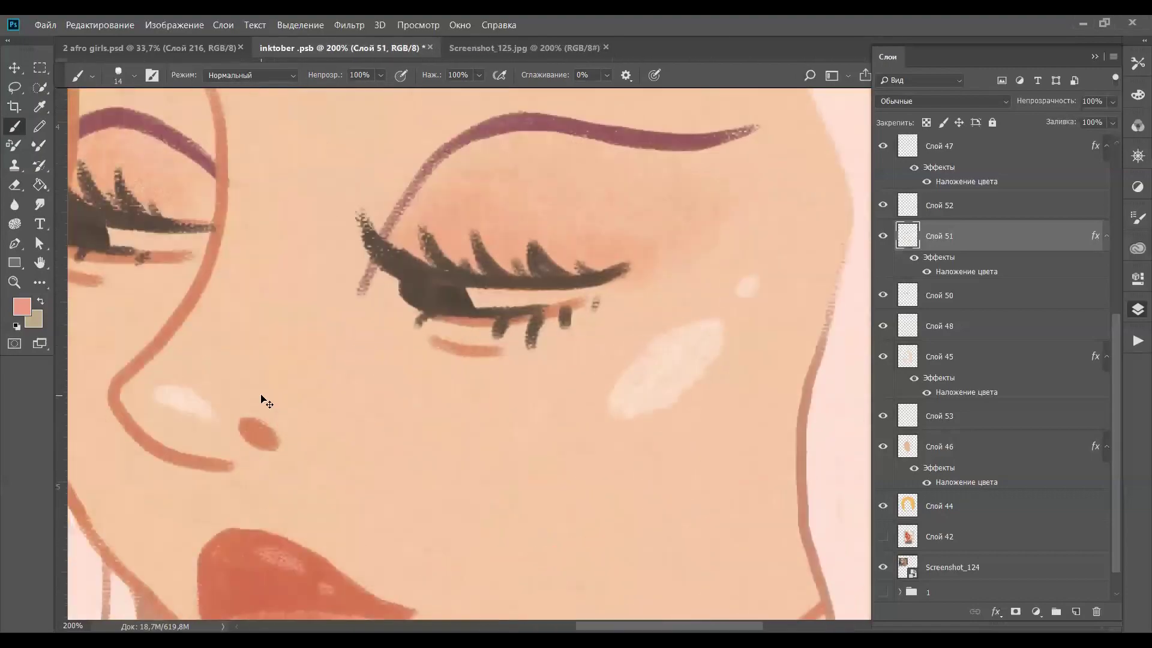
key(ctrl+minus)
drag(683, 342, 500, 602)
drag(498, 273, 654, 510)
drag(622, 405, 522, 352)
key(ctrl+plus)
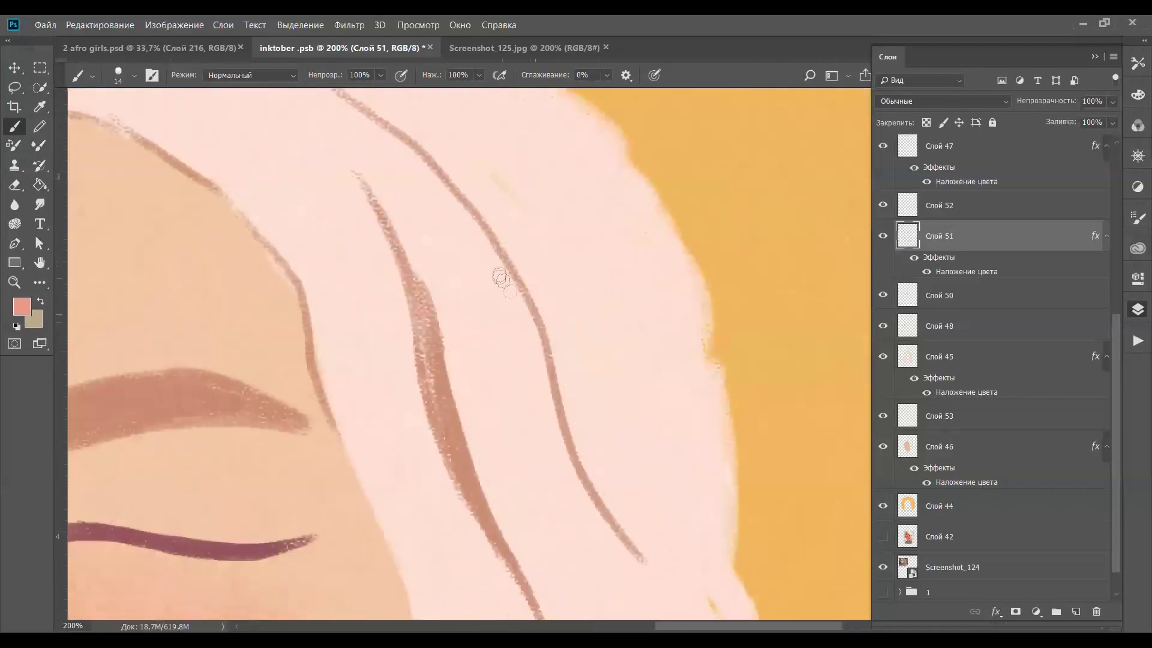
Thicken the middle of the new crown strand with repeated strokes so that it tapers at both ends
drag(492, 245, 550, 408)
drag(512, 302, 568, 463)
drag(550, 408, 606, 523)
drag(571, 429, 617, 524)
drag(457, 249, 528, 344)
drag(480, 277, 563, 375)
drag(509, 308, 573, 410)
drag(533, 353, 577, 458)
drag(615, 367, 627, 451)
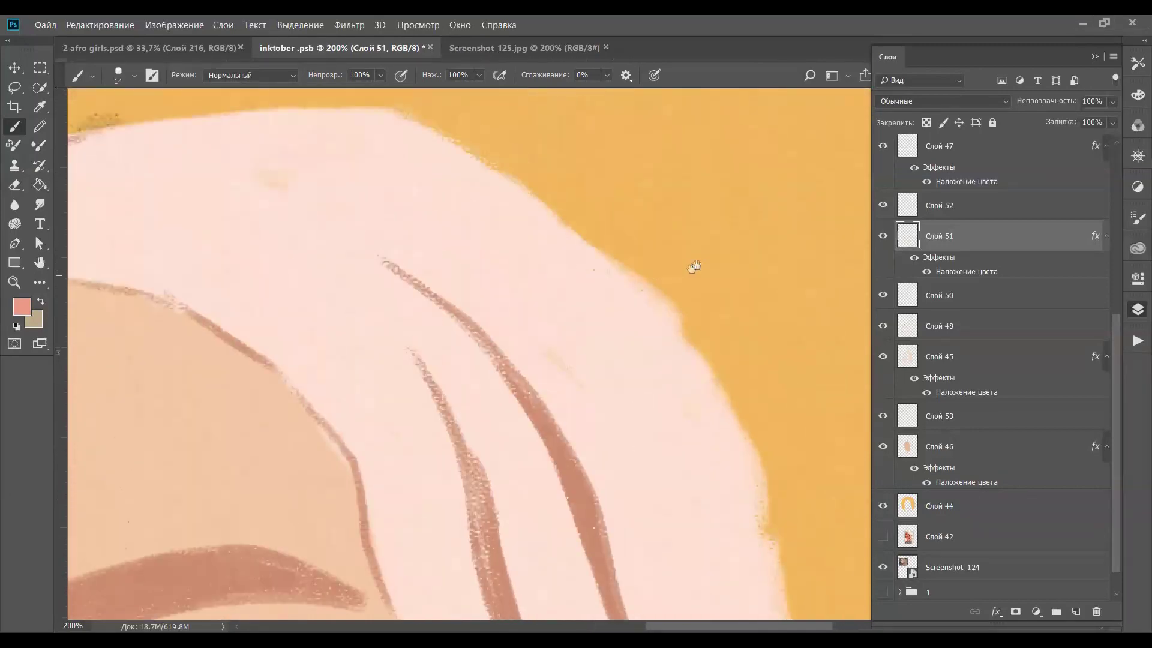
Draw a strand line from the parting across the top of the head and thicken its end near the parting
drag(336, 249, 575, 233)
drag(223, 183, 509, 199)
drag(201, 205, 274, 184)
drag(203, 203, 287, 181)
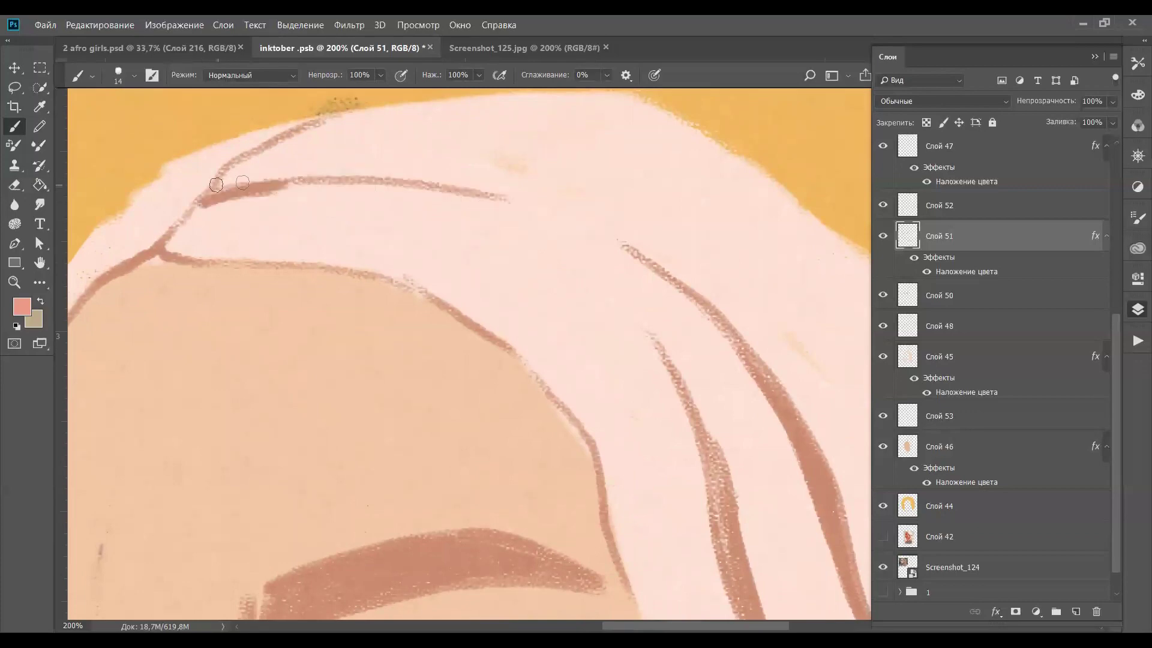
drag(216, 184, 372, 183)
drag(219, 188, 180, 219)
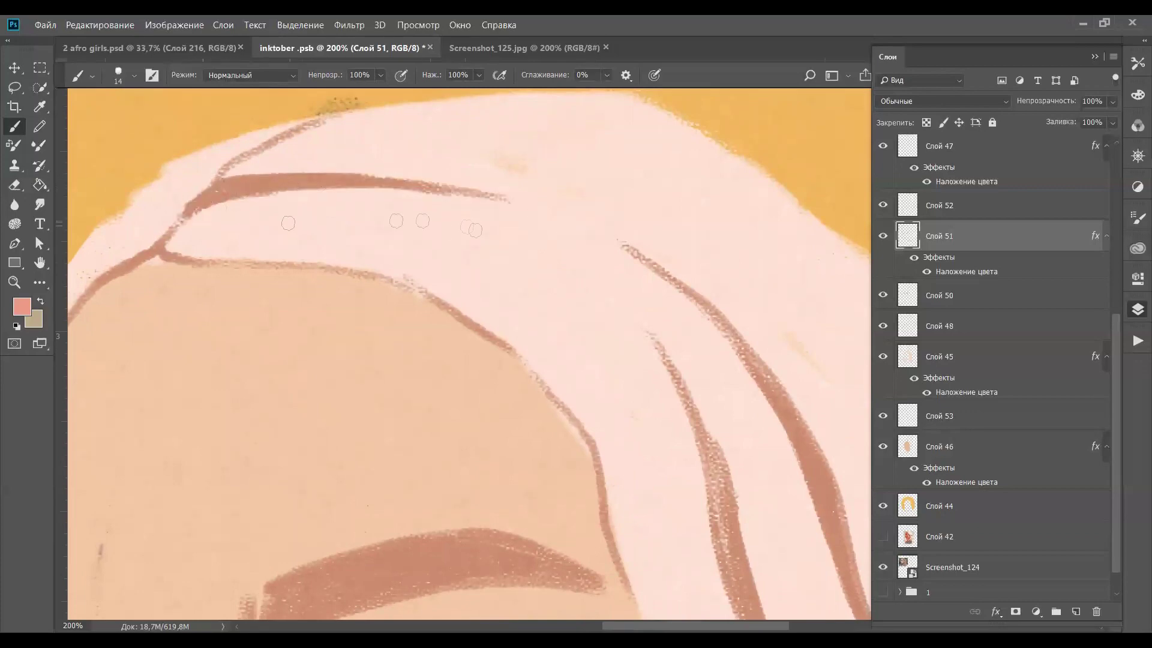
drag(393, 223, 522, 258)
key(ctrl+z)
Add short strand accents and an outer strand line to the far hair at eye level
key(ctrl+0)
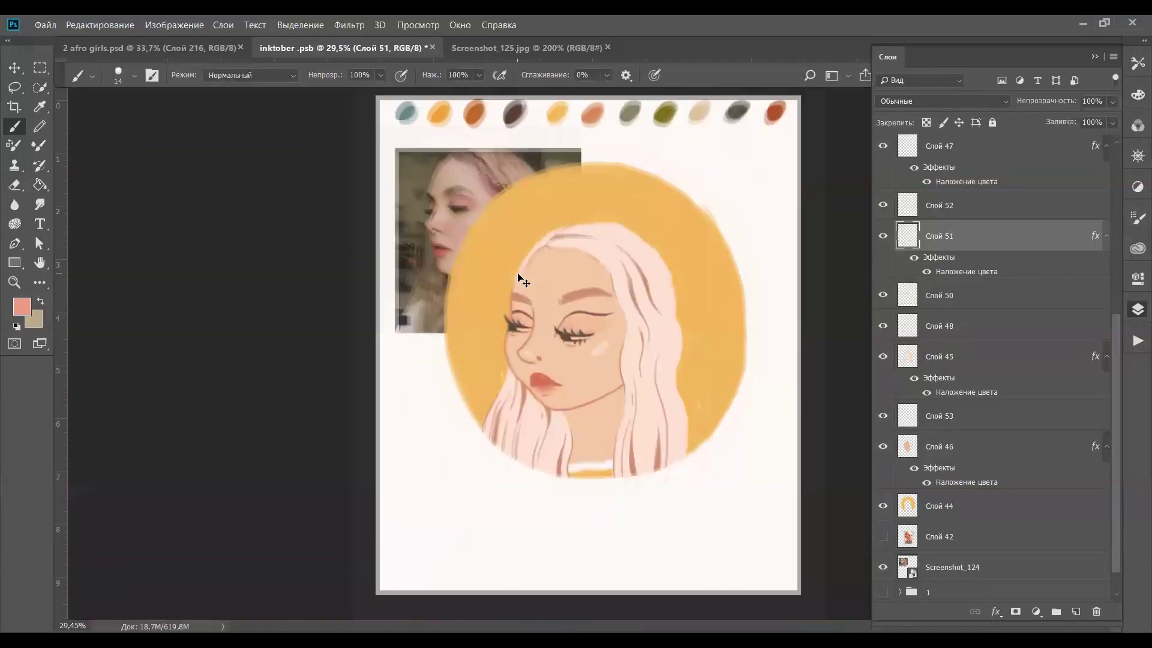
key(ctrl+plus)
key(ctrl+plus)
key(ctrl+plus)
key(ctrl+plus)
drag(721, 390, 378, 410)
drag(463, 273, 478, 349)
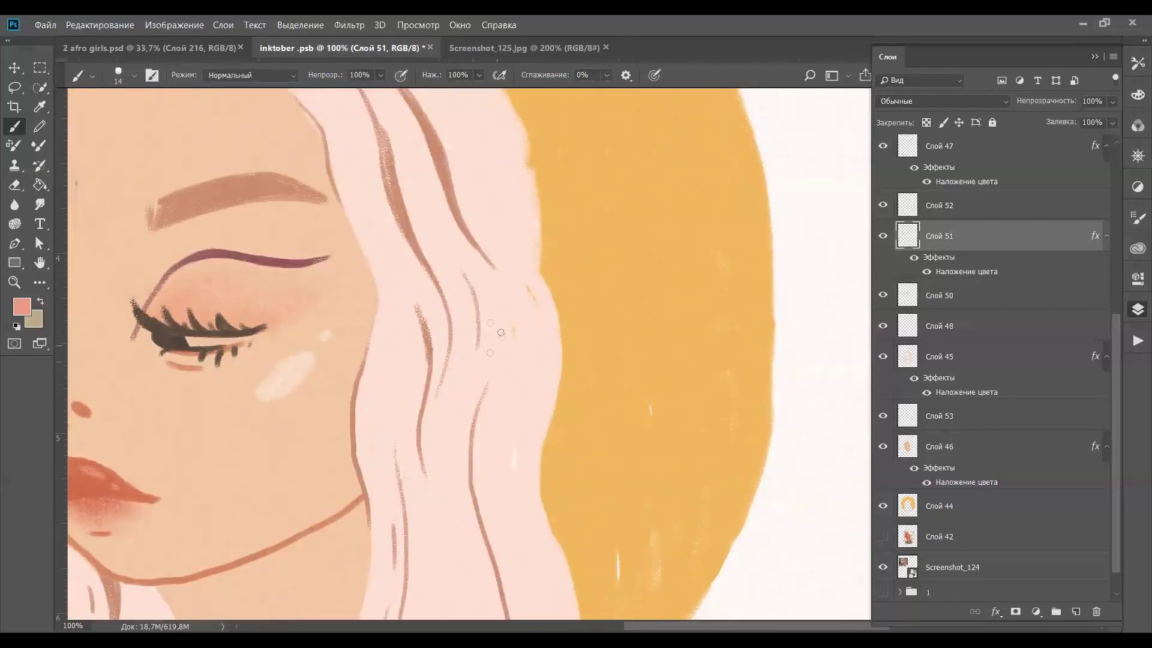
mouse_move(458, 228)
mouse_down()
mouse_move(481, 276)
mouse_move(570, 360)
mouse_move(573, 413)
mouse_up()
Toggle the visibility of Слой 48, Слой 53 and Слой 45 to find the hair fill, and select Слой 45
click(883, 326)
click(883, 326)
click(883, 416)
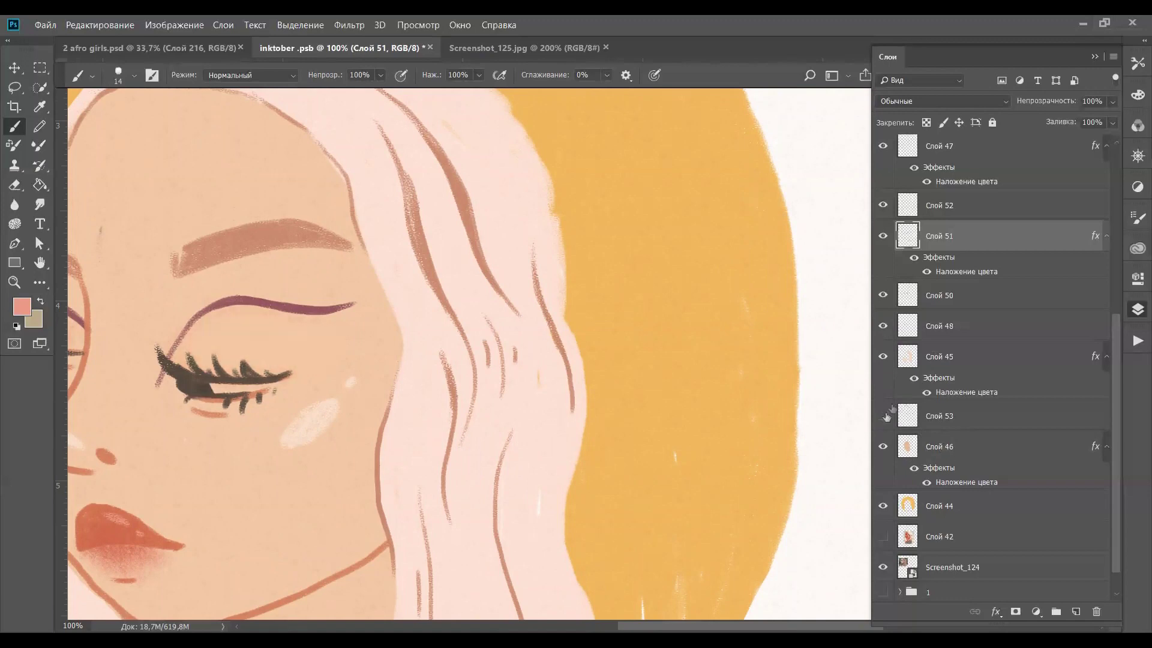
click(883, 416)
click(883, 356)
click(882, 357)
click(939, 356)
Smooth the rough outer contour of the hair fill around the head with the Eraser on Слой 45
key(e)
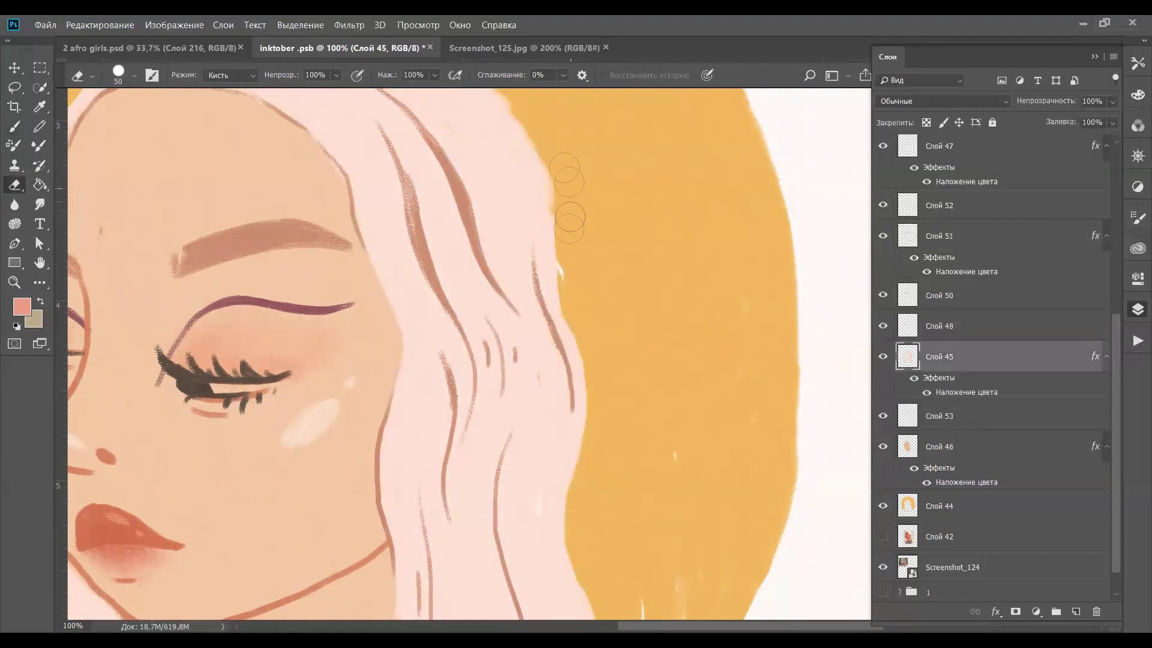
mouse_move(528, 98)
mouse_down()
mouse_move(621, 264)
mouse_move(579, 231)
mouse_move(634, 294)
mouse_up()
drag(502, 170, 566, 221)
drag(513, 178, 581, 235)
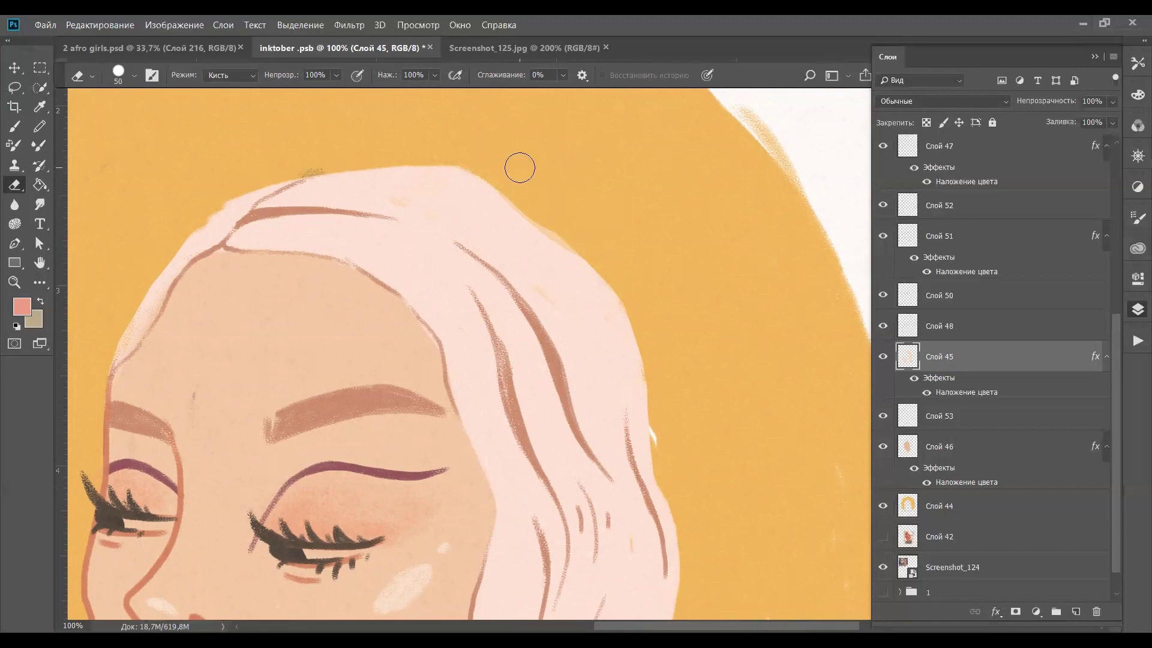
drag(505, 163, 514, 180)
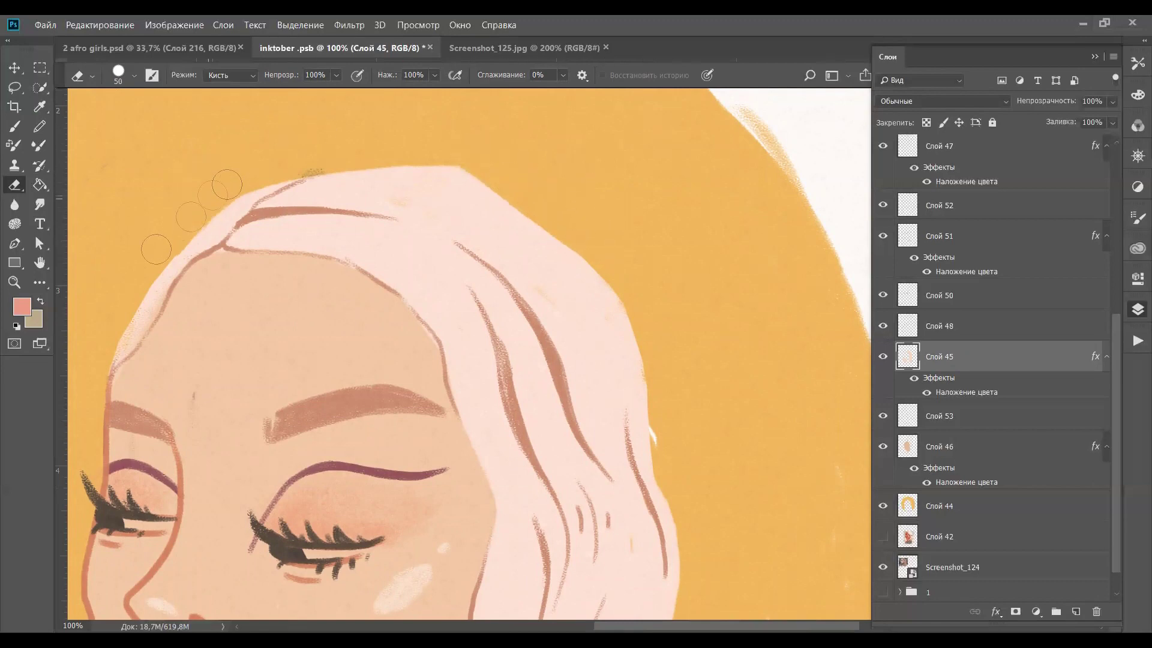
drag(675, 498, 670, 138)
mouse_move(671, 293)
mouse_down()
mouse_move(668, 358)
mouse_move(681, 393)
mouse_up()
mouse_move(249, 450)
mouse_down()
mouse_move(519, 380)
mouse_move(508, 378)
mouse_up()
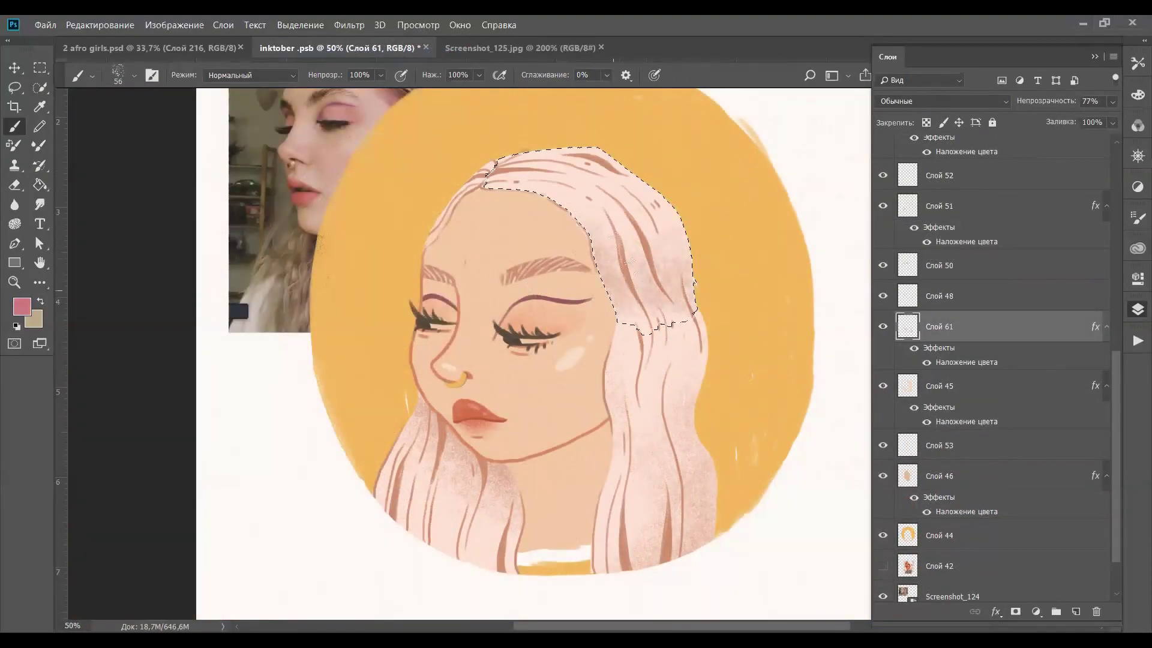
Clear the hair selection and set the foreground colour to the olive green palette swatch, #756510
click(300, 25)
click(312, 53)
key(v)
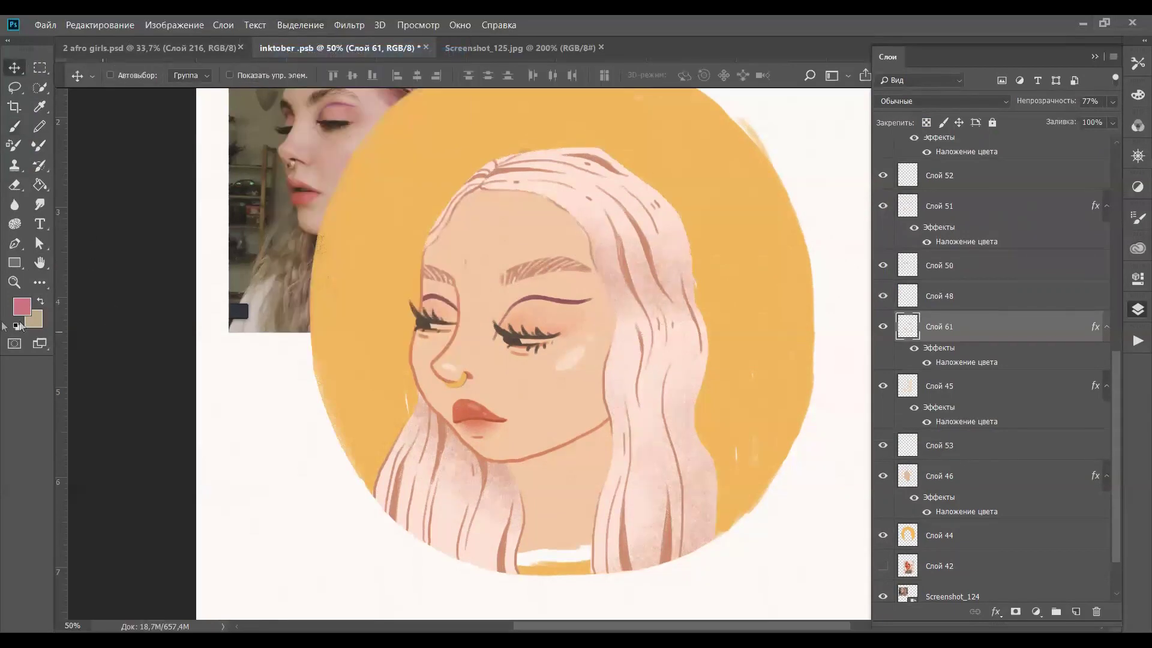
click(22, 307)
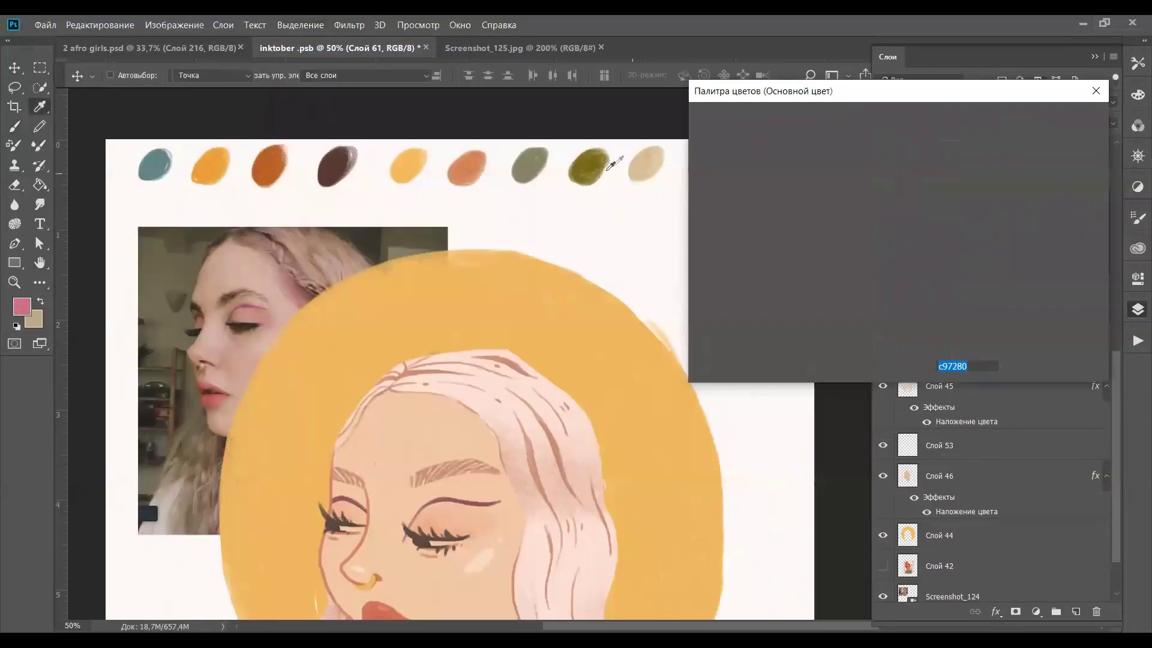
click(593, 162)
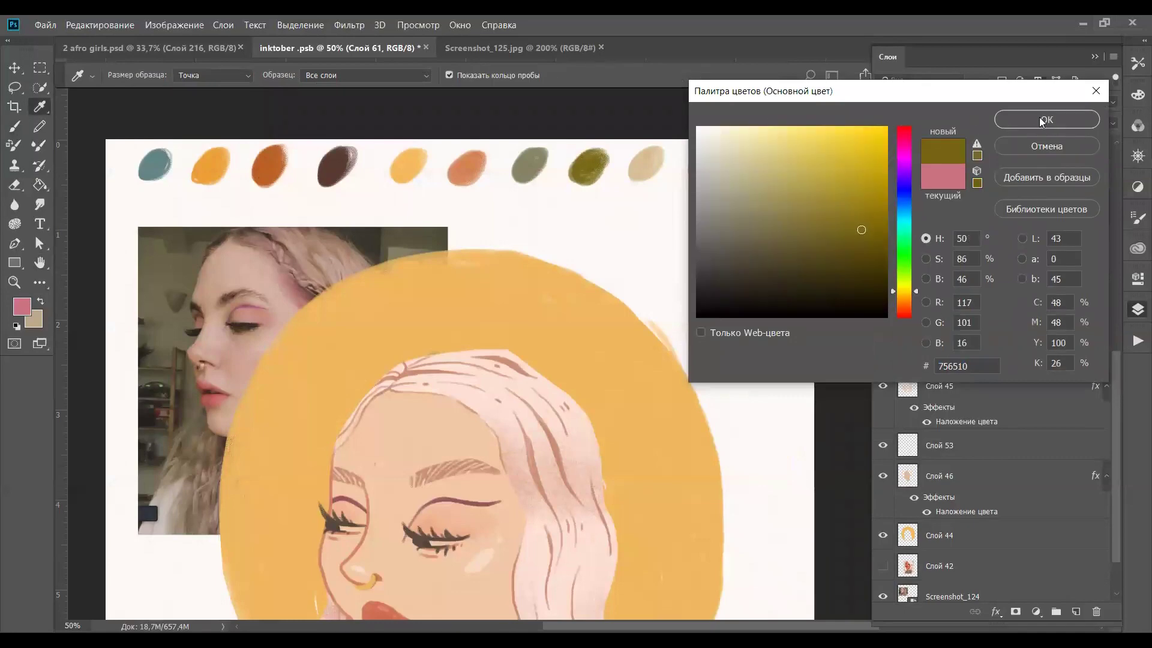
click(1046, 120)
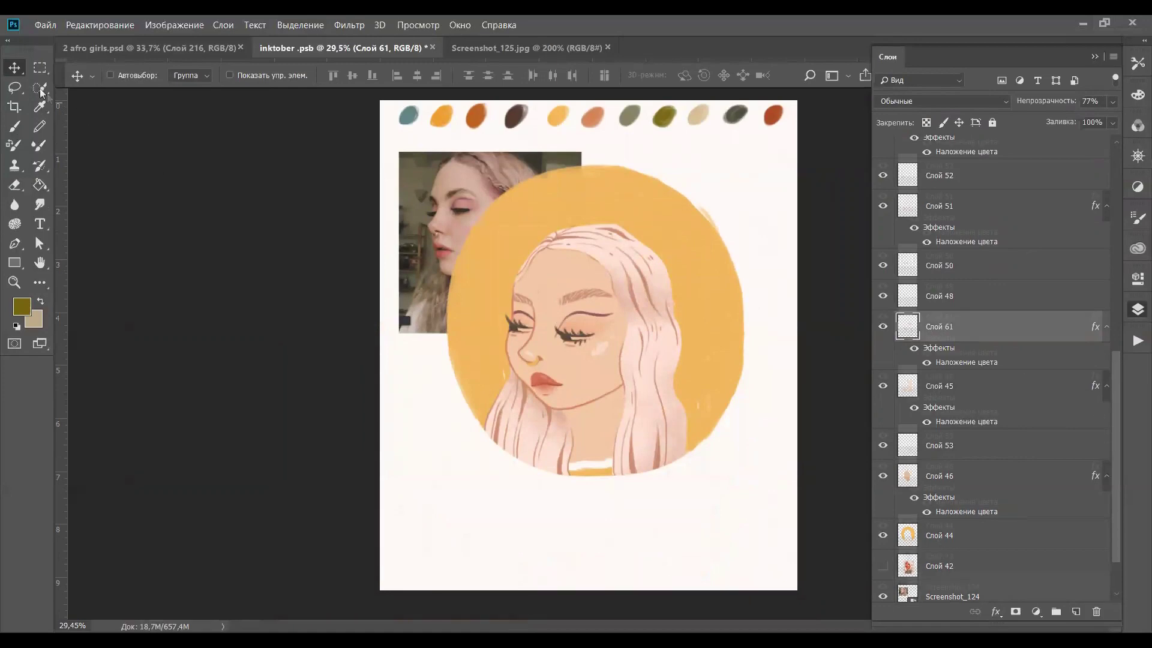
Delete the reference photo layer Screenshot_124 and hide the colour swatch layer Слой 1
click(951, 596)
drag(492, 227, 454, 462)
drag(1049, 580, 1096, 611)
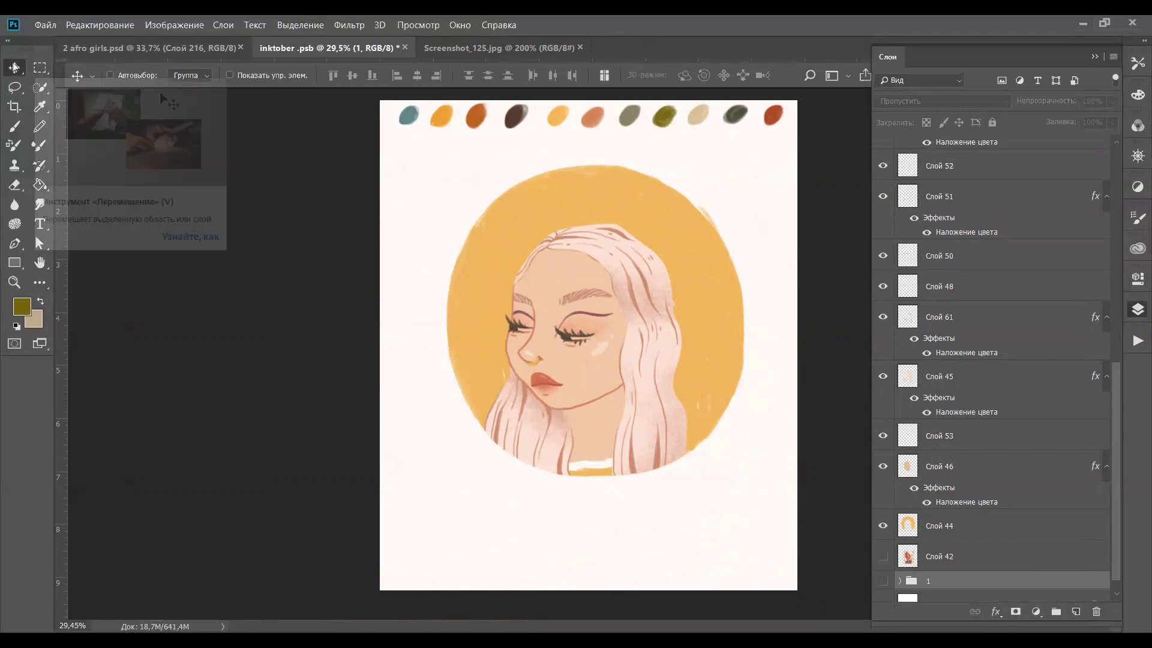
drag(1116, 408, 1116, 186)
click(883, 181)
Select the portrait's layers down to the circle layer Слой 44 and shift the illustration slightly left and down on the page
click(1008, 261)
click(1032, 292)
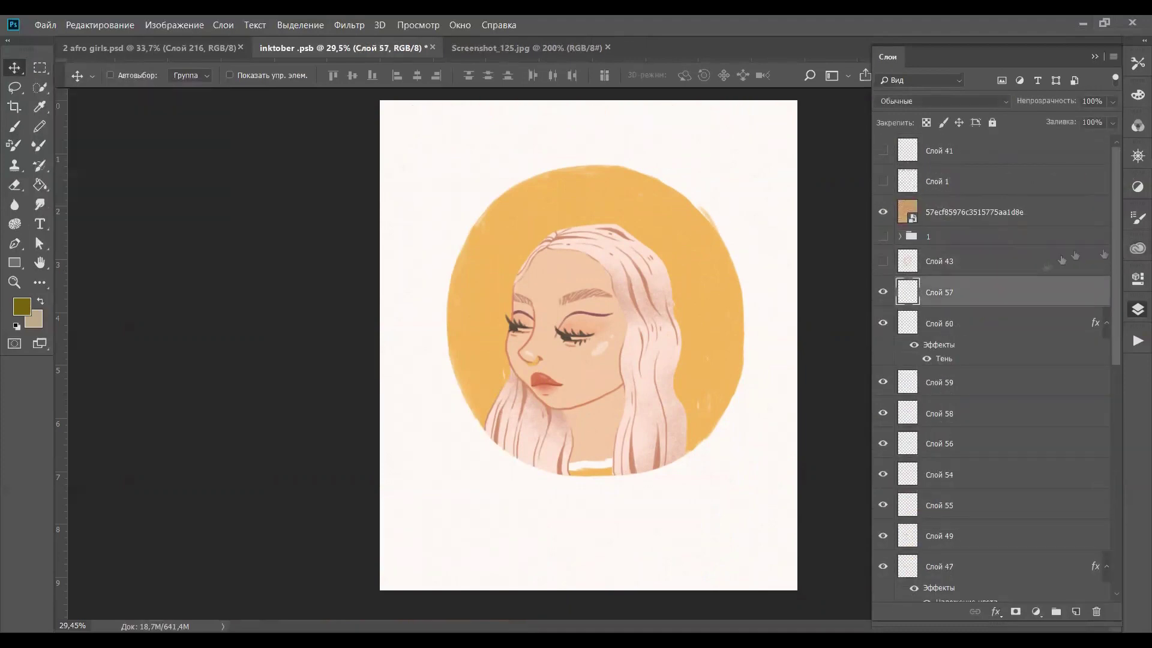
click(1062, 261)
drag(1116, 258, 1116, 486)
shift+click(972, 508)
drag(672, 363, 662, 373)
Show the signature layer Слой 41 and move the signature to the centre below the circle
drag(1116, 384, 1117, 135)
click(883, 151)
click(996, 150)
drag(798, 369, 625, 407)
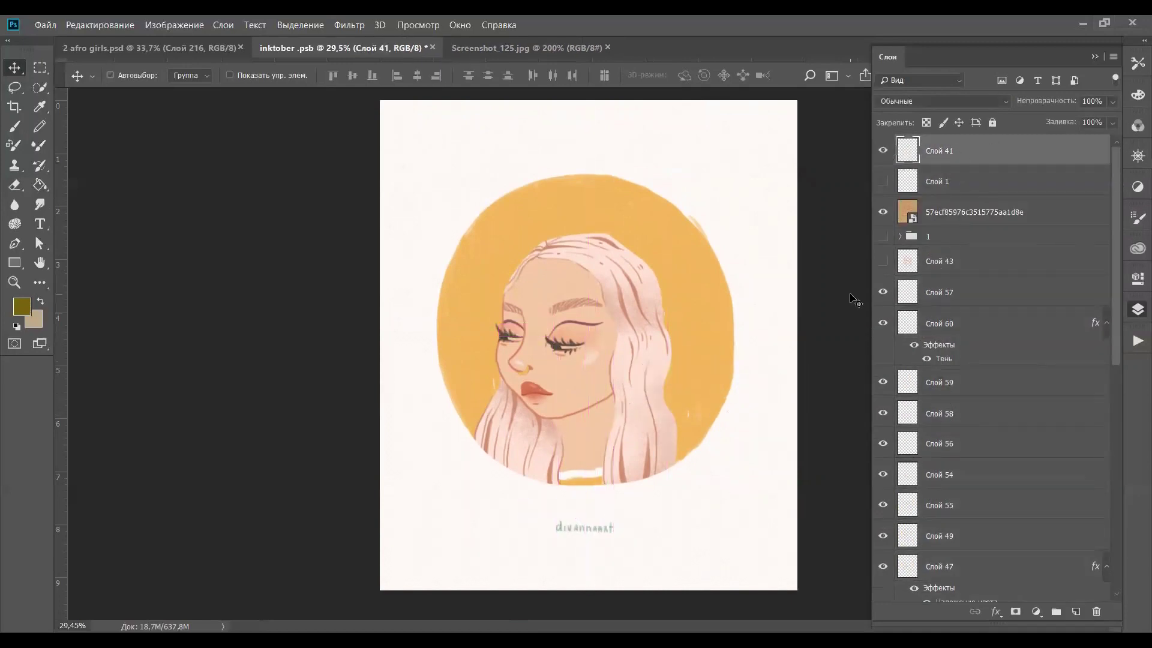
Create a new layer directly beneath the circle layer Слой 44 and set a round brush to 12 px
key(ctrl+plus)
key(ctrl+plus)
key(b)
drag(1116, 315, 1121, 527)
click(996, 539)
click(1076, 612)
click(134, 75)
click(135, 188)
drag(165, 123, 144, 124)
click(568, 25)
Try a twig stem beside the circle's upper left edge, undo it and set the brush size to 18 px
drag(349, 130, 336, 250)
key(ctrl+z)
click(134, 75)
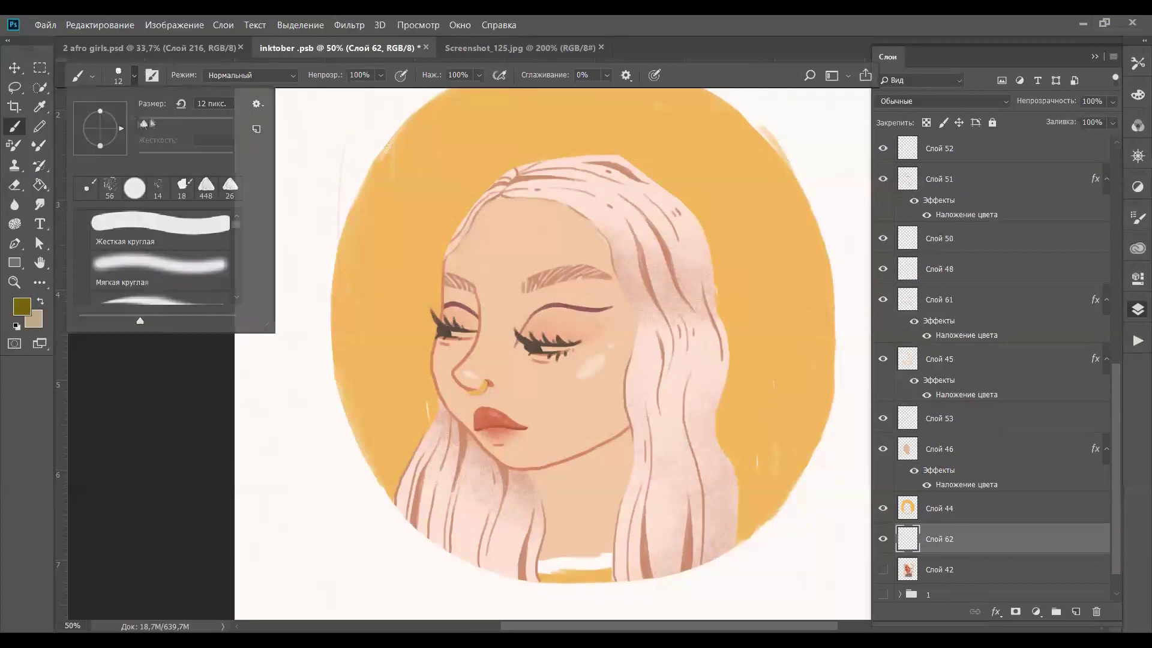
drag(144, 124, 147, 123)
click(624, 19)
Draw two olive twigs with small oval leaves growing out from the circle's upper left edge
drag(364, 115, 336, 275)
mouse_move(429, 274)
mouse_down()
mouse_move(501, 416)
mouse_move(543, 449)
mouse_move(431, 246)
mouse_up()
key(ctrl+plus)
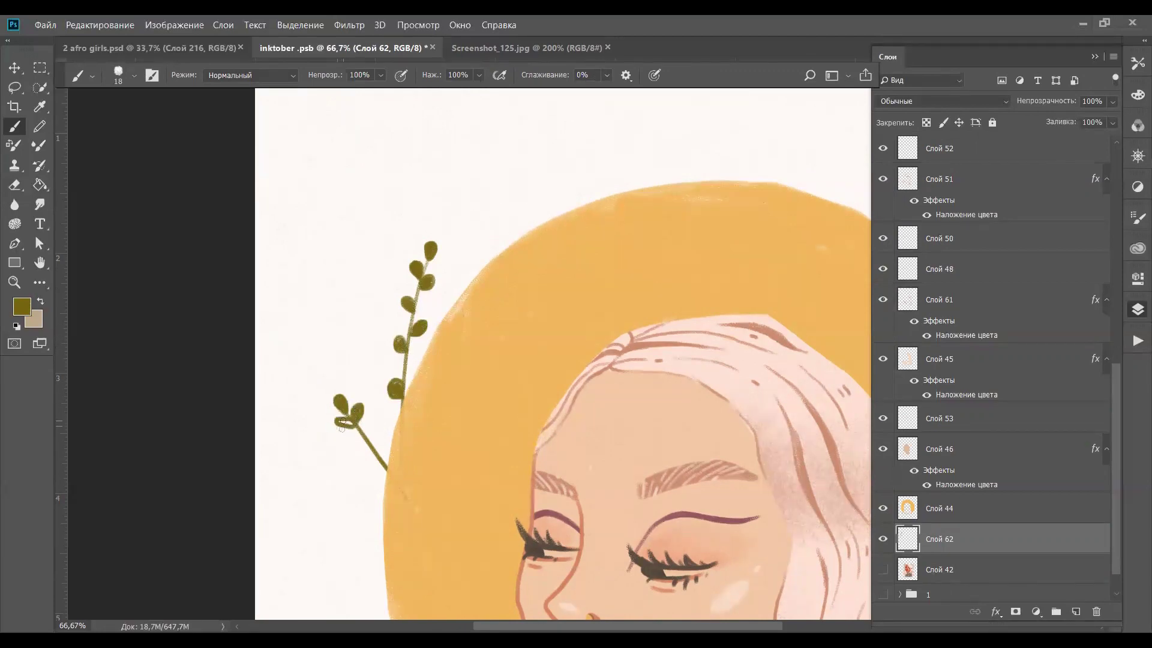
drag(375, 450, 382, 437)
drag(374, 474, 386, 473)
Draw a twig at the circle's lower left edge, redoing its stem once, and add oval leaves along it
mouse_move(435, 419)
mouse_down()
mouse_move(257, 303)
mouse_move(295, 125)
mouse_up()
drag(329, 487, 255, 409)
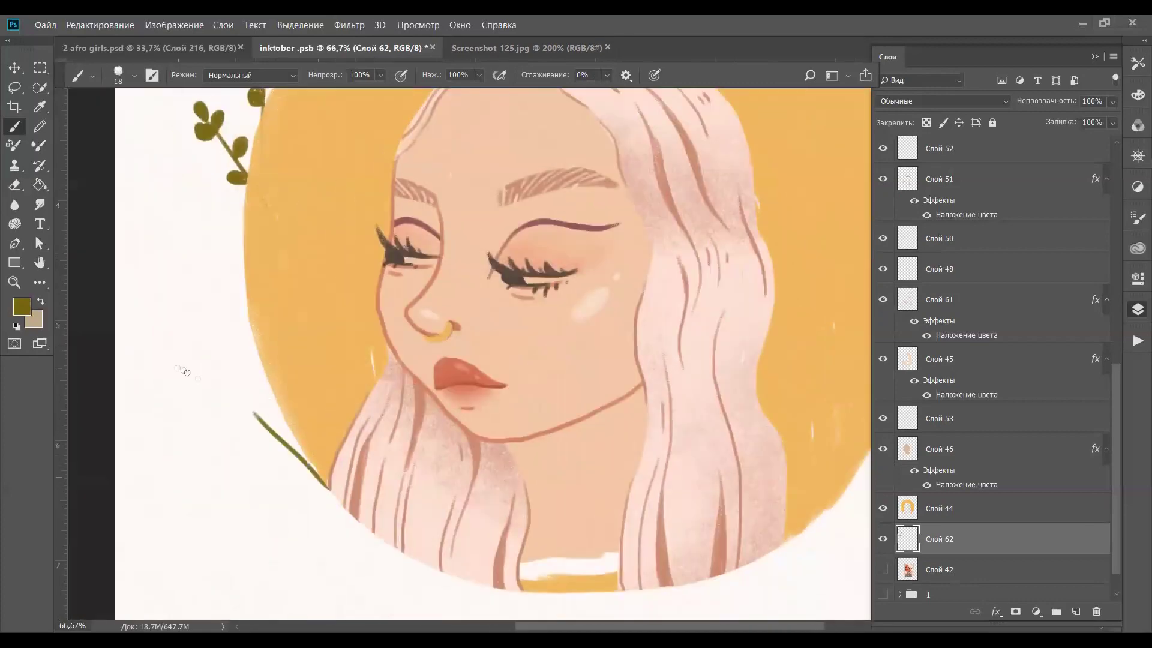
key(ctrl+z)
drag(317, 470, 251, 404)
right_click(251, 402)
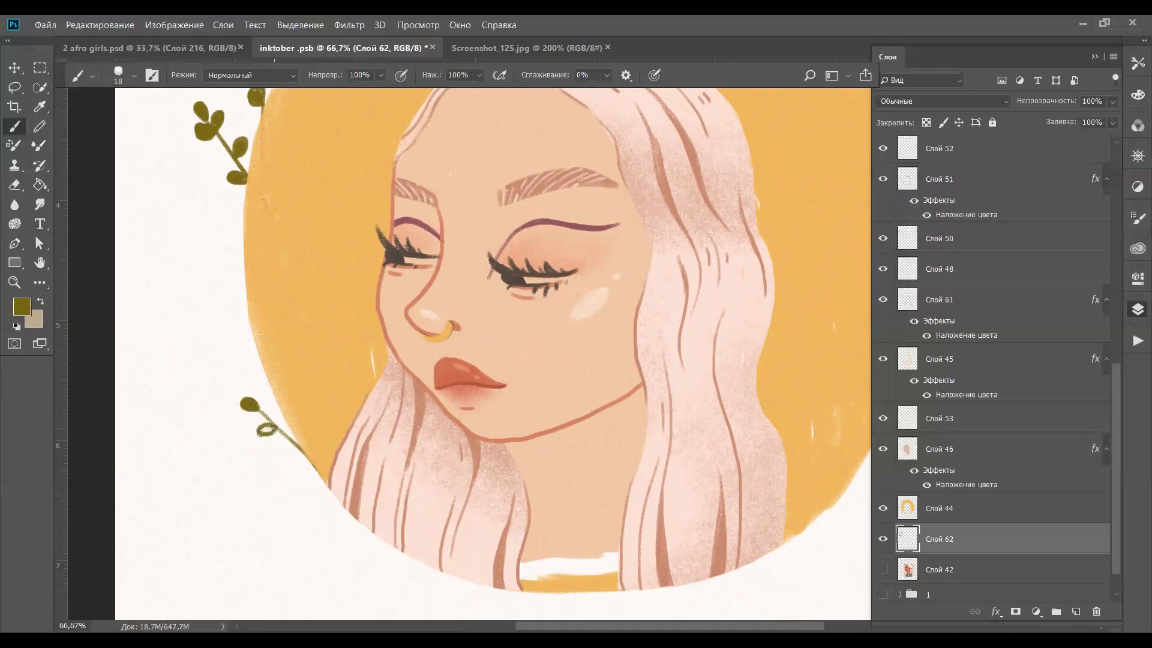
scroll(299, 463, down, 2)
drag(309, 460, 282, 447)
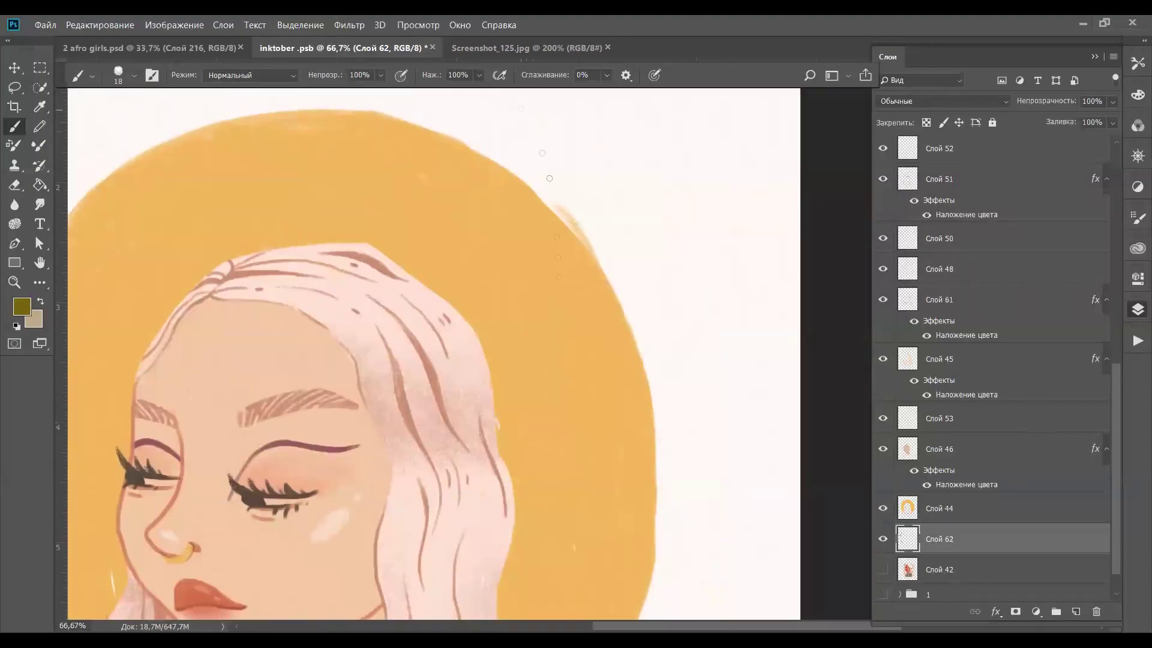
Draw two twig stems at the circle's upper right edge and put leaves on the shorter outer one
drag(556, 214, 520, 110)
drag(574, 237, 590, 174)
key(ctrl+z)
scroll(591, 240, up, 3)
key(ctrl+plus)
mouse_move(587, 386)
mouse_down()
mouse_move(594, 323)
mouse_move(611, 297)
mouse_move(600, 316)
mouse_up()
drag(589, 381, 602, 371)
drag(611, 340, 616, 418)
Add filled oval leaves along the longer inner twig at the circle's upper right edge
mouse_move(487, 254)
mouse_down()
mouse_move(478, 245)
mouse_move(482, 267)
mouse_move(503, 251)
mouse_up()
mouse_move(528, 321)
mouse_down()
mouse_move(535, 311)
mouse_move(526, 324)
mouse_up()
drag(530, 390, 520, 378)
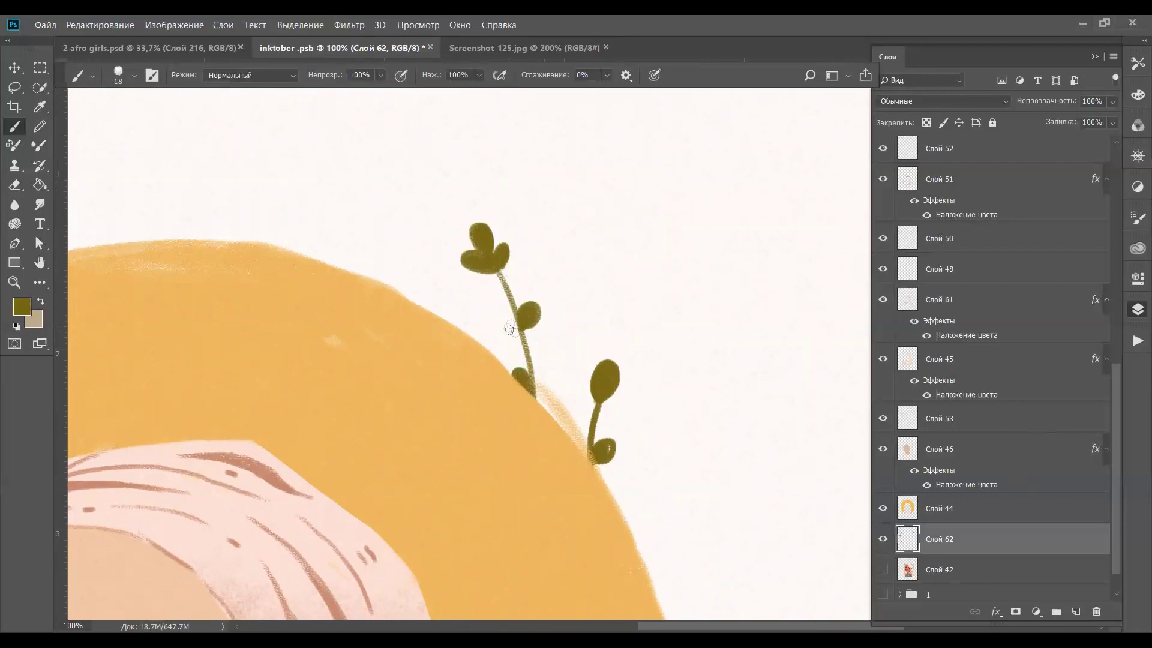
drag(497, 297, 508, 305)
drag(533, 375, 539, 362)
key(XF86AudioRaiseVolume)
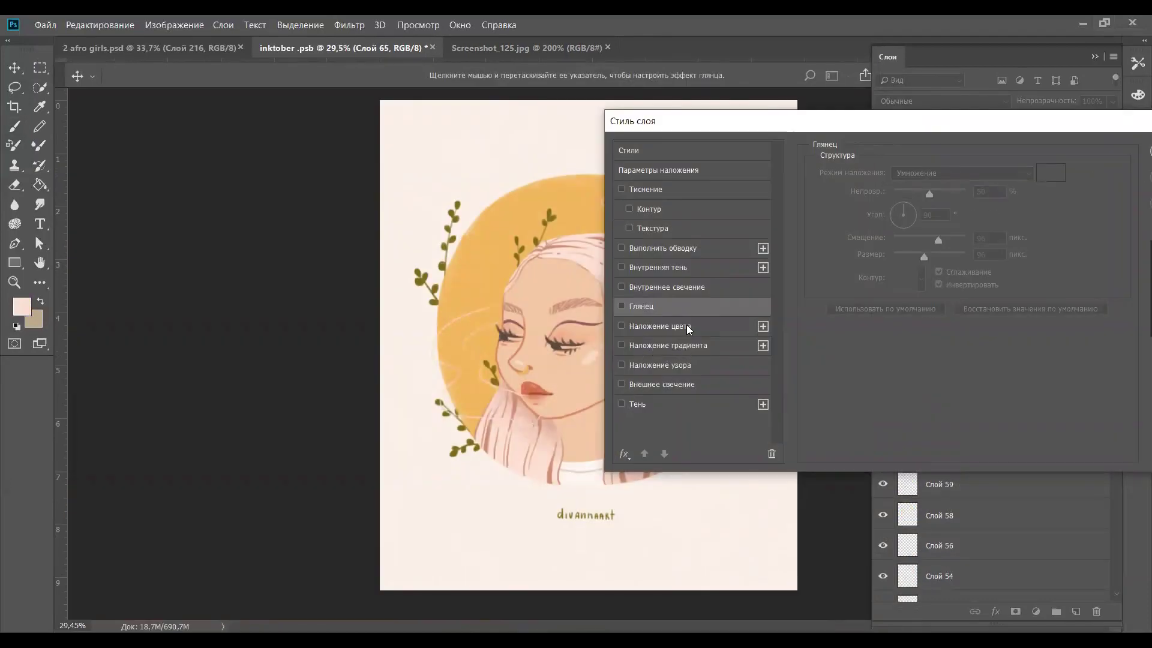
Apply a Color Overlay effect in #fff8f5 to the thin wavy lines on Слой 65
click(687, 325)
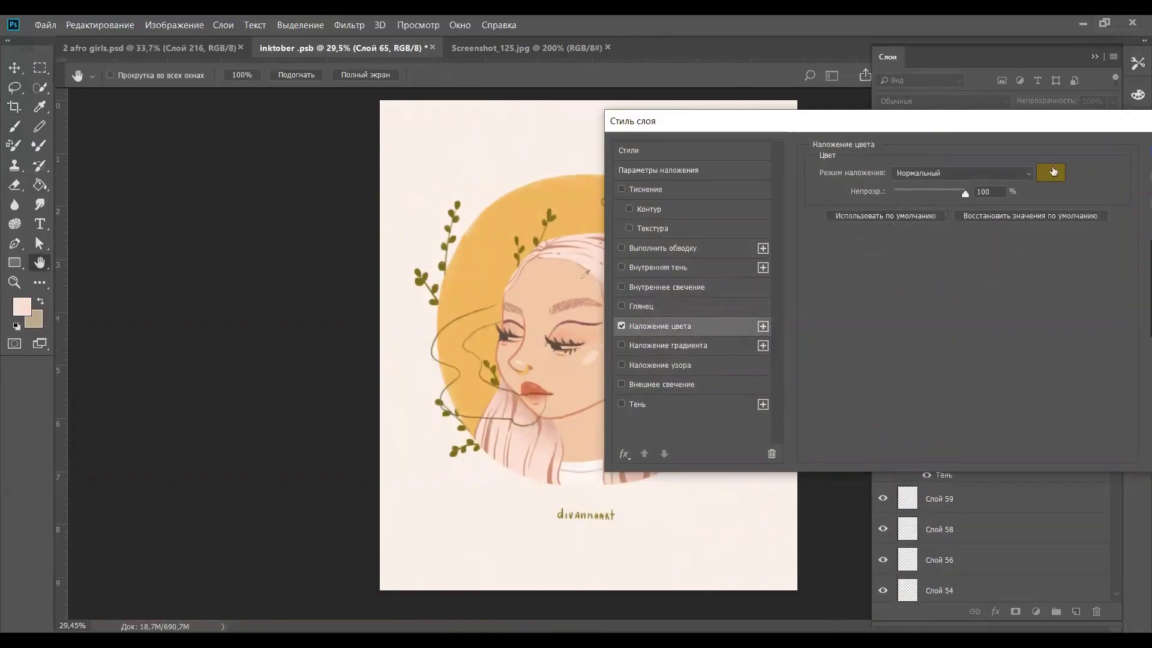
click(1053, 172)
click(591, 255)
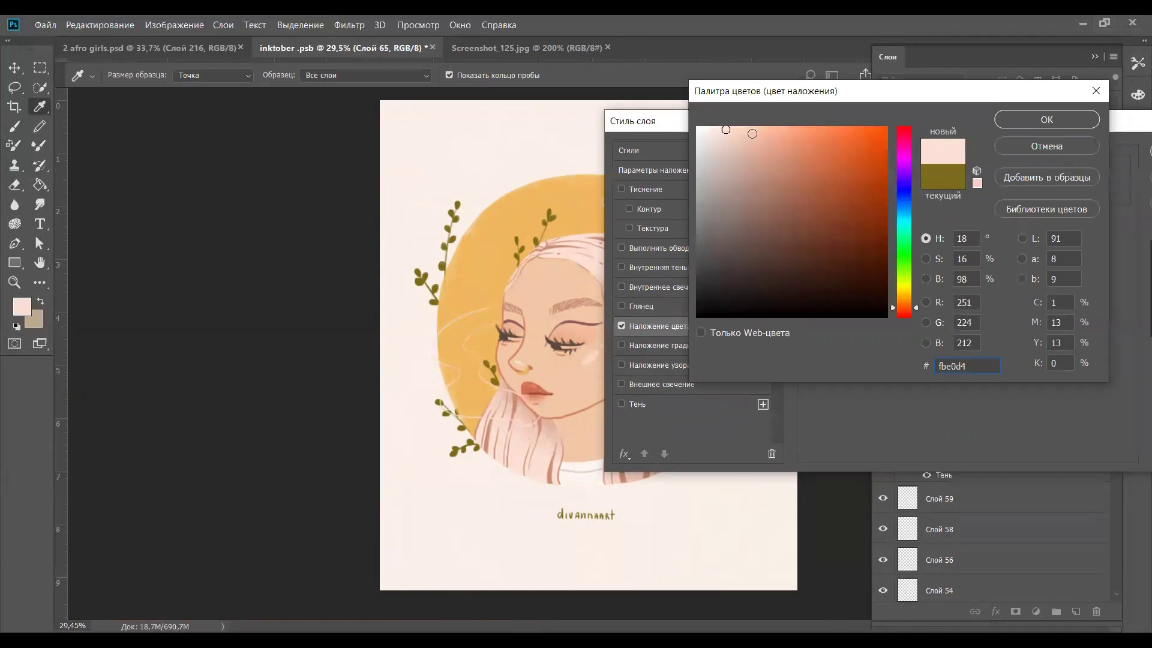
click(719, 151)
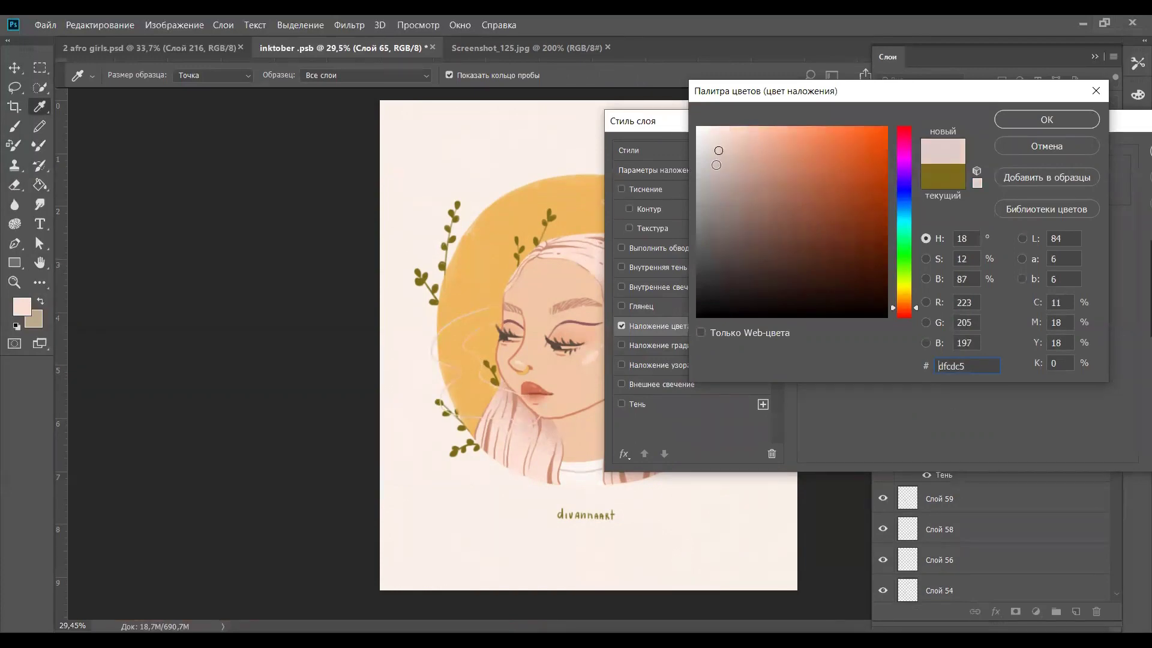
click(704, 128)
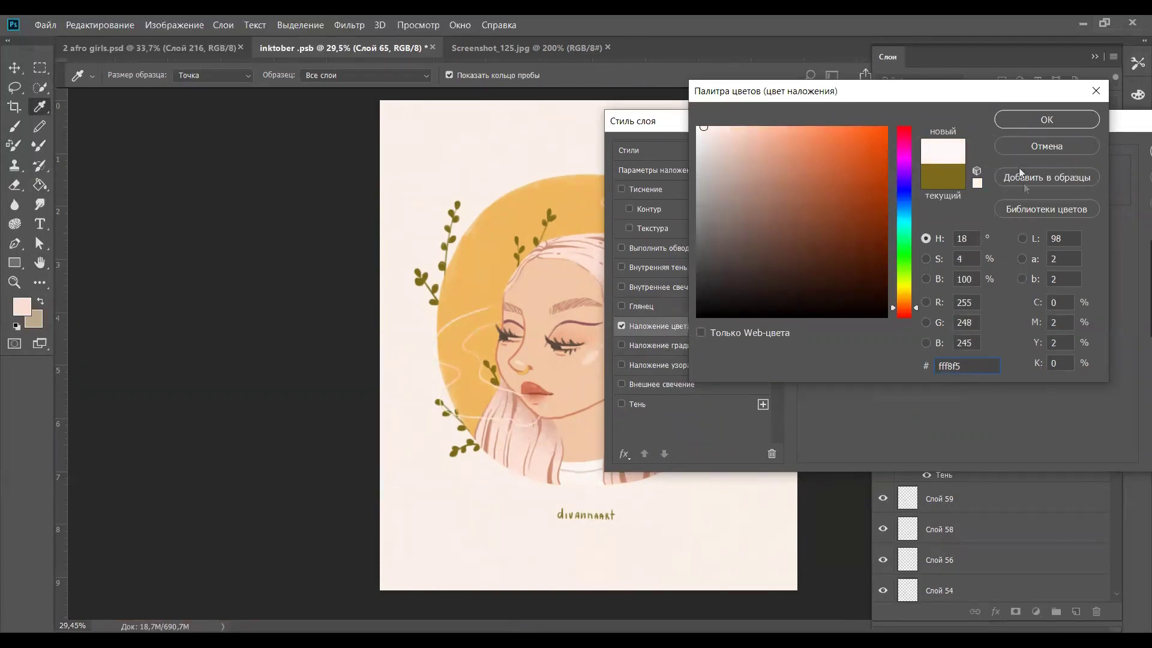
click(1016, 121)
click(1040, 149)
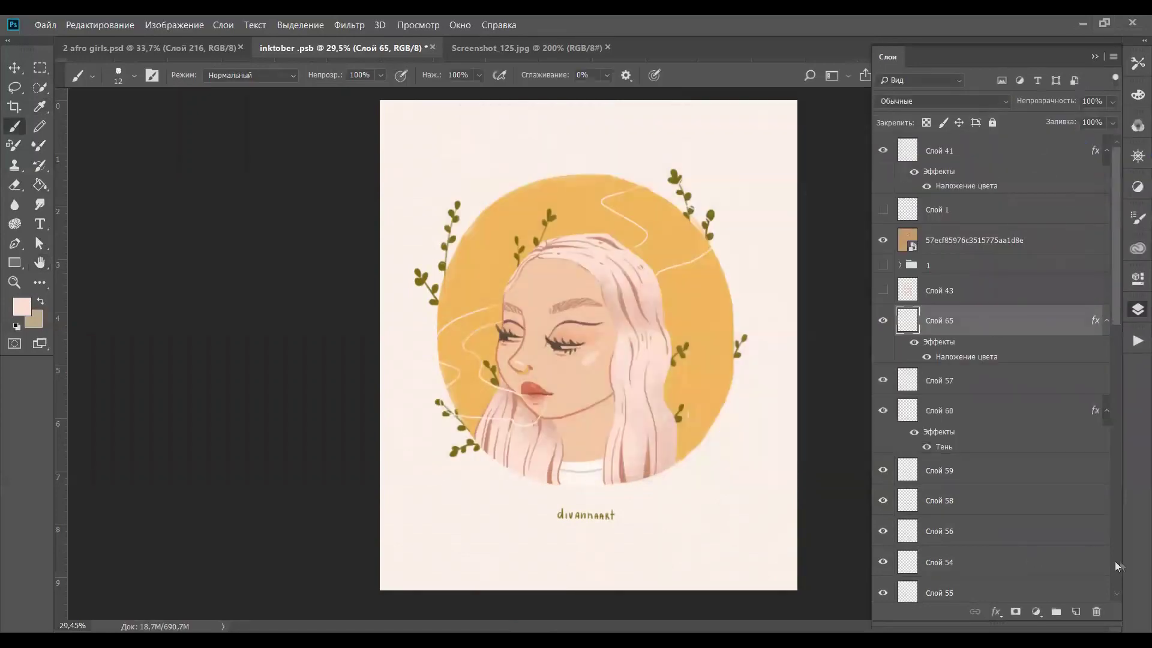
Open the fill colour of the background rectangle layer Прямоугольник 2
scroll(1115, 560, down, 5)
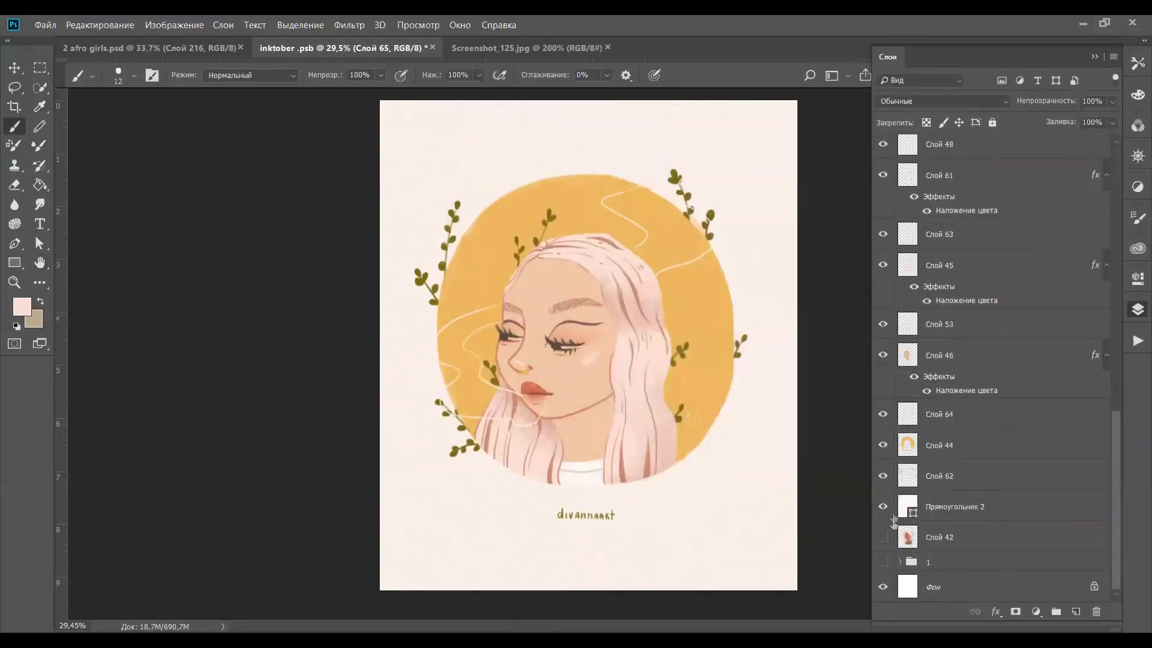
double_click(907, 506)
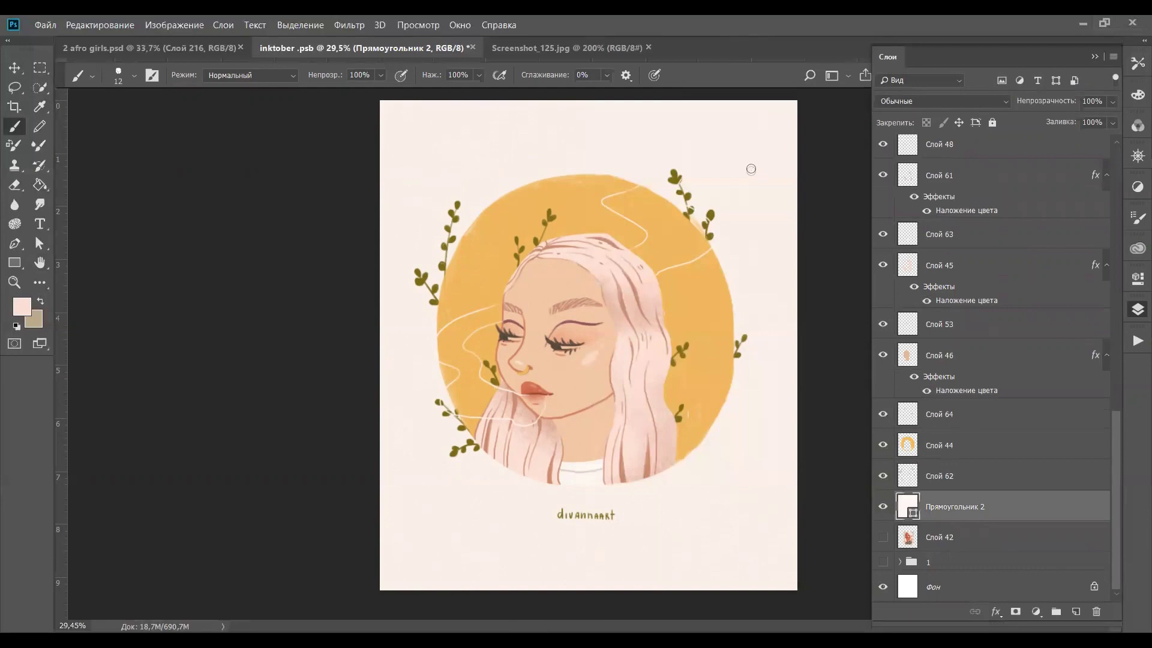
Change the background rectangle's fill to a light peach and accept the colour
click(714, 142)
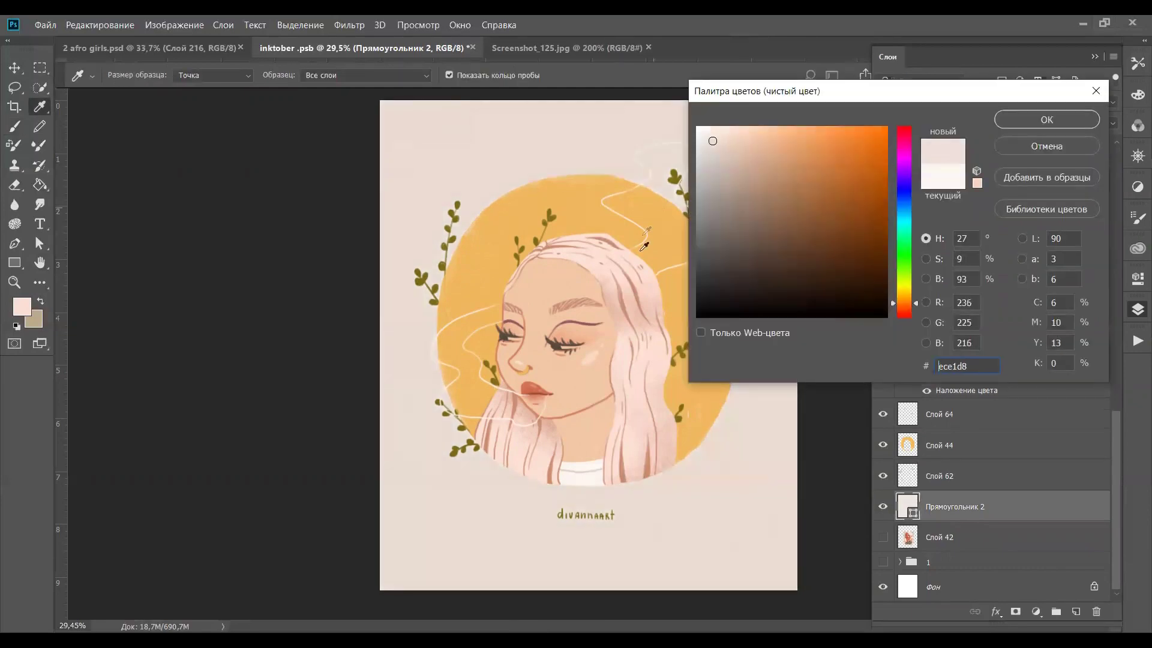
click(755, 136)
click(723, 137)
click(726, 134)
click(1011, 122)
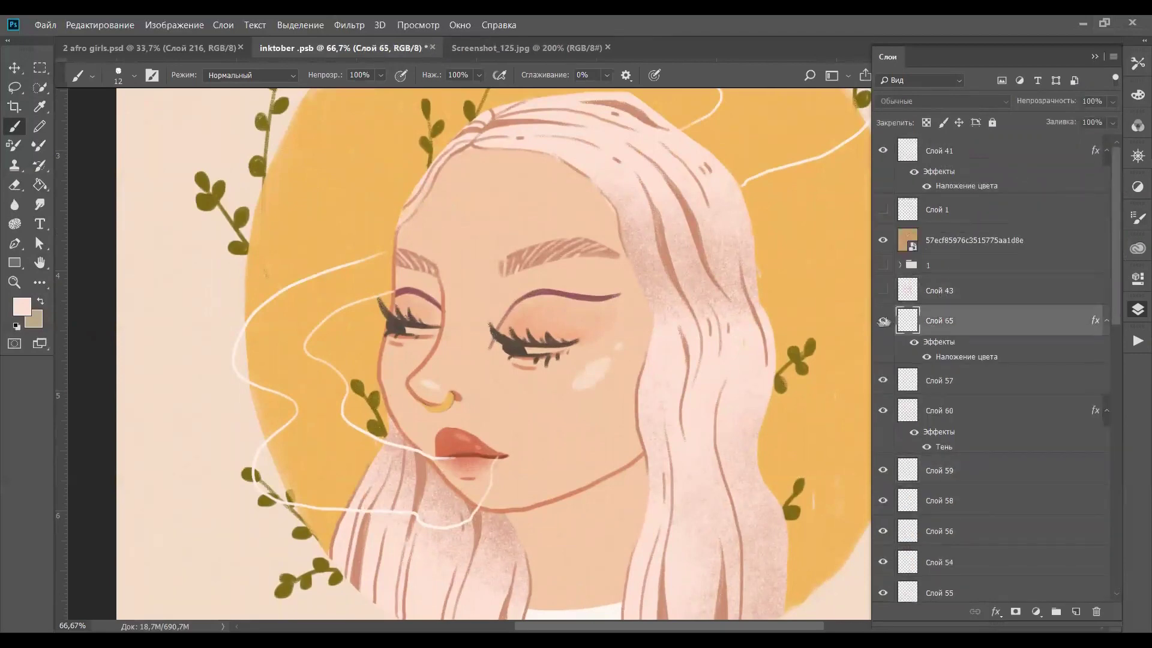
Fill the upper and middle bends of the wavy band left of the face with short pale hatching strokes on Слой 65
key(ctrl+plus)
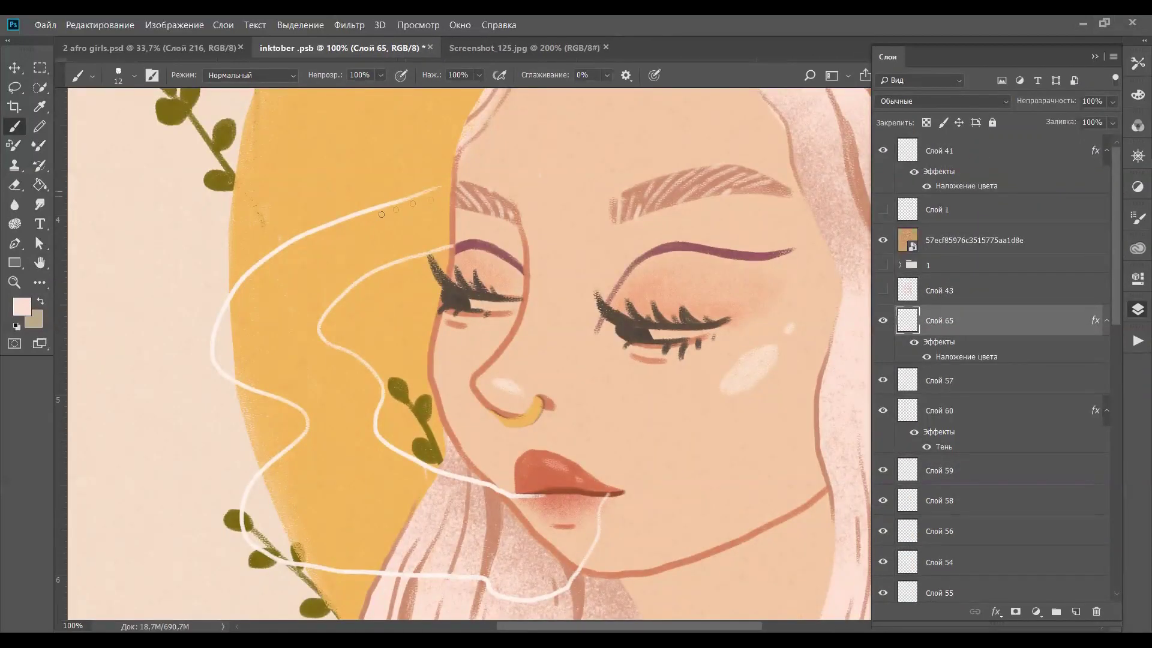
drag(447, 191, 384, 207)
drag(450, 209, 377, 233)
drag(453, 231, 373, 249)
mouse_move(453, 246)
mouse_down()
mouse_move(371, 259)
mouse_move(315, 245)
mouse_up()
mouse_move(375, 240)
mouse_down()
mouse_move(324, 259)
mouse_move(331, 290)
mouse_up()
drag(435, 245, 371, 266)
drag(308, 239, 261, 273)
mouse_move(330, 255)
mouse_down()
mouse_move(282, 288)
mouse_move(299, 304)
mouse_up()
drag(348, 284, 317, 312)
drag(257, 275, 232, 321)
drag(264, 282, 241, 328)
mouse_move(275, 286)
mouse_down()
mouse_move(250, 334)
mouse_move(270, 336)
mouse_up()
drag(304, 303, 288, 342)
drag(317, 311, 305, 342)
mouse_move(321, 242)
mouse_down()
mouse_move(434, 190)
mouse_move(378, 218)
mouse_up()
drag(264, 329, 231, 375)
mouse_move(275, 333)
mouse_down()
mouse_move(252, 369)
mouse_move(269, 366)
mouse_up()
drag(324, 331, 233, 401)
mouse_move(333, 348)
mouse_down()
mouse_move(273, 395)
mouse_move(307, 369)
mouse_up()
mouse_move(274, 374)
mouse_down()
mouse_move(337, 368)
mouse_move(292, 373)
mouse_move(331, 393)
mouse_move(318, 427)
mouse_up()
drag(306, 387, 337, 416)
mouse_move(331, 365)
mouse_down()
mouse_move(353, 405)
mouse_move(368, 395)
mouse_up()
drag(360, 366, 380, 394)
drag(427, 321, 443, 179)
drag(328, 287, 324, 301)
drag(359, 266, 346, 297)
drag(376, 254, 361, 295)
mouse_move(393, 258)
mouse_down()
mouse_move(383, 295)
mouse_move(285, 334)
mouse_up()
drag(336, 297, 302, 329)
mouse_move(348, 296)
mouse_down()
mouse_move(317, 332)
mouse_move(357, 322)
mouse_up()
drag(390, 286, 380, 312)
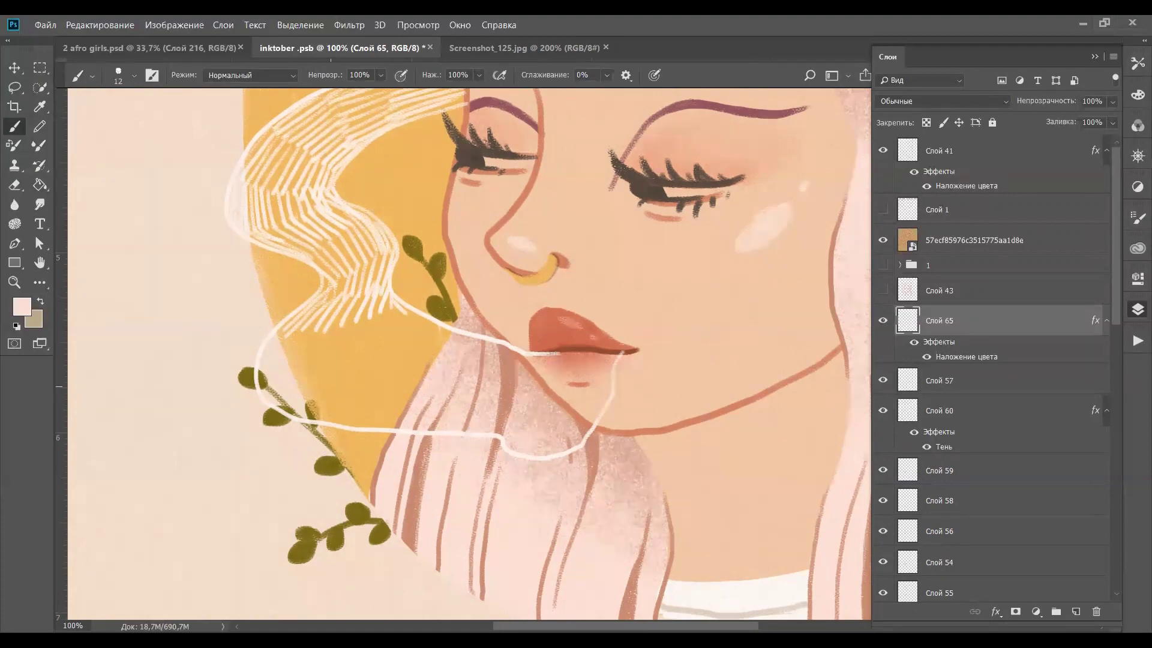
Extend the hatching with a row of short strokes below the band's narrow bend and save the document
drag(289, 331, 277, 360)
drag(304, 333, 291, 371)
drag(316, 322, 306, 368)
drag(326, 319, 315, 368)
mouse_move(337, 318)
mouse_down()
mouse_move(333, 365)
mouse_move(350, 351)
mouse_up()
drag(377, 318, 368, 346)
drag(393, 310, 381, 341)
key(ctrl+s)
Hatch the lower part of the wavy band, from the curve over the lower-left twig across the hair to the lips
drag(453, 346, 373, 348)
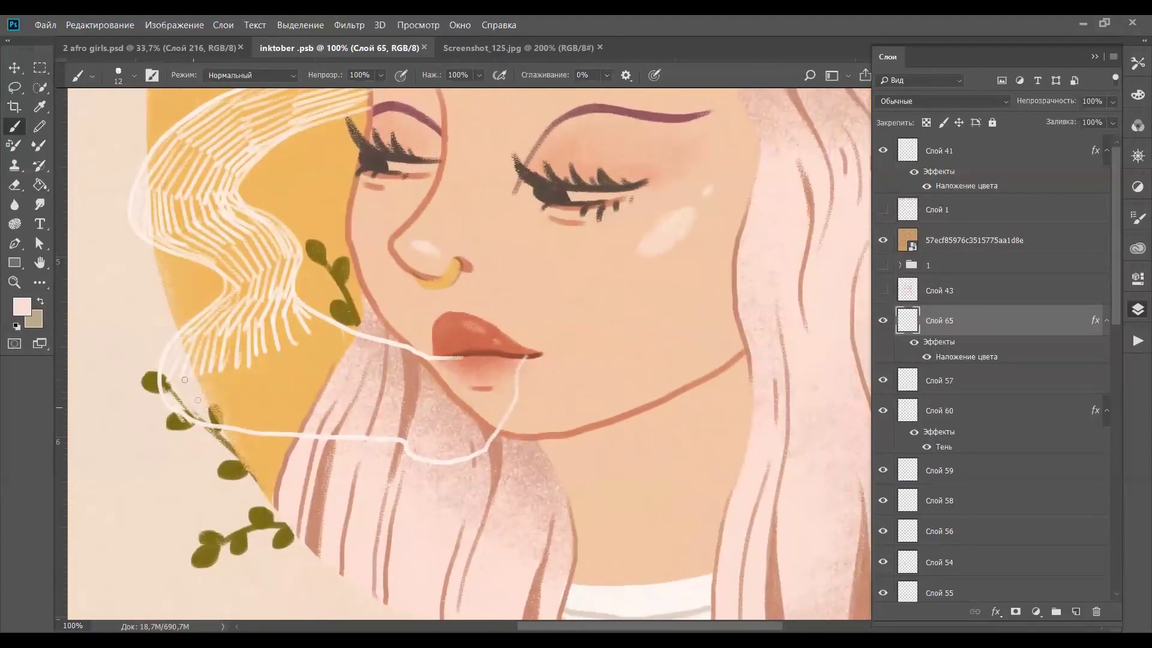
drag(207, 377, 235, 404)
drag(223, 369, 255, 402)
mouse_move(239, 366)
mouse_down()
mouse_move(264, 393)
mouse_move(280, 385)
mouse_up()
mouse_move(267, 350)
mouse_down()
mouse_move(294, 378)
mouse_move(305, 372)
mouse_up()
drag(291, 331, 328, 361)
drag(304, 316, 343, 343)
mouse_move(217, 406)
mouse_down()
mouse_move(283, 425)
mouse_move(297, 416)
mouse_up()
drag(266, 383, 317, 404)
drag(291, 367, 341, 388)
drag(304, 358, 345, 377)
drag(322, 330, 371, 354)
drag(241, 418, 303, 436)
drag(358, 389, 393, 395)
drag(420, 342, 357, 363)
drag(416, 367, 346, 384)
drag(463, 357, 414, 365)
mouse_move(464, 374)
mouse_down()
mouse_move(408, 379)
mouse_move(379, 414)
mouse_up()
drag(439, 423, 368, 443)
drag(480, 352, 451, 372)
drag(459, 441, 417, 458)
drag(504, 371, 462, 397)
mouse_move(510, 396)
mouse_down()
mouse_move(475, 433)
mouse_move(438, 430)
mouse_up()
drag(463, 427, 440, 440)
drag(473, 445, 452, 459)
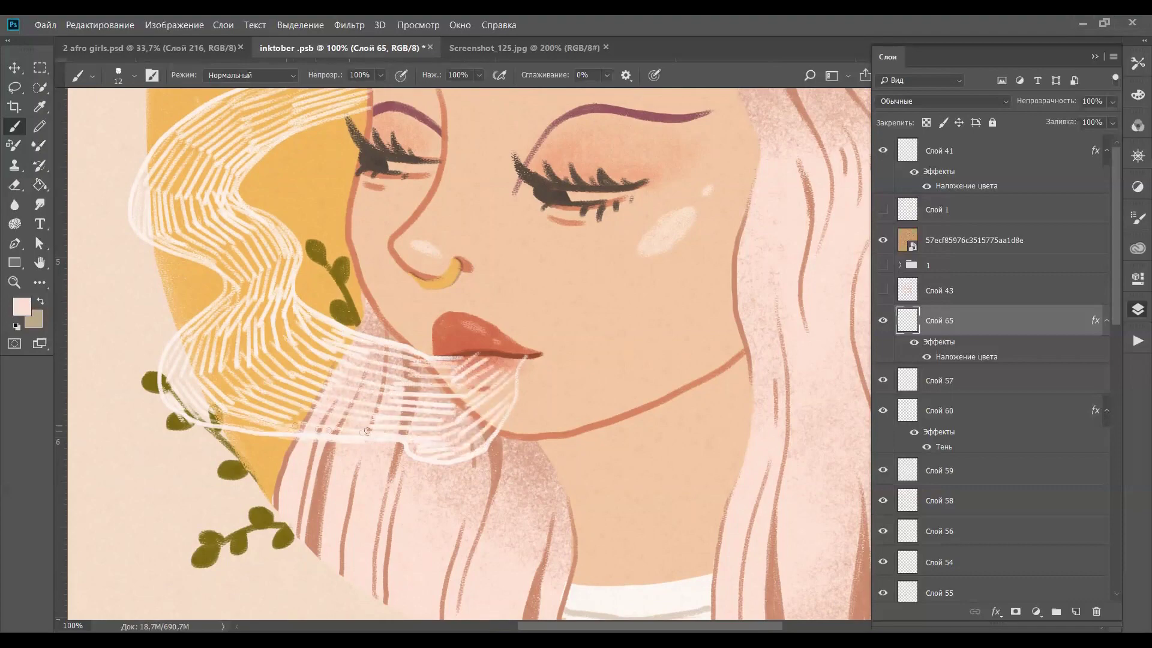
drag(283, 422, 305, 429)
Trim and redraw the end of the hatched band just below the lips with the eraser and brush
key(ctrl+0)
key(ctrl+plus)
key(ctrl+plus)
key(ctrl+plus)
key(ctrl+plus)
drag(420, 510, 426, 388)
mouse_move(428, 389)
mouse_down()
mouse_move(423, 423)
mouse_move(456, 414)
mouse_move(447, 396)
mouse_up()
key(e)
click(15, 127)
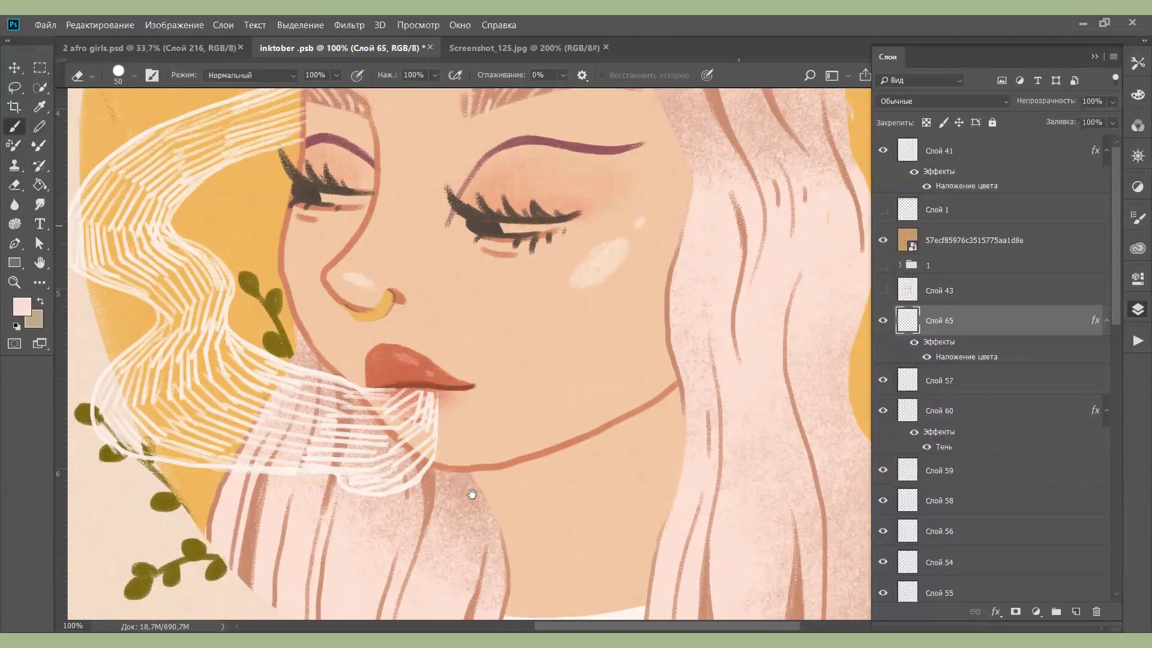
Hatch the wavy band at the circle's upper right edge with short pale strokes, working down towards the hair
drag(666, 255, 447, 605)
mouse_move(503, 107)
mouse_down()
mouse_move(466, 245)
mouse_move(457, 372)
mouse_up()
mouse_move(426, 207)
mouse_down()
mouse_move(471, 175)
mouse_move(519, 171)
mouse_up()
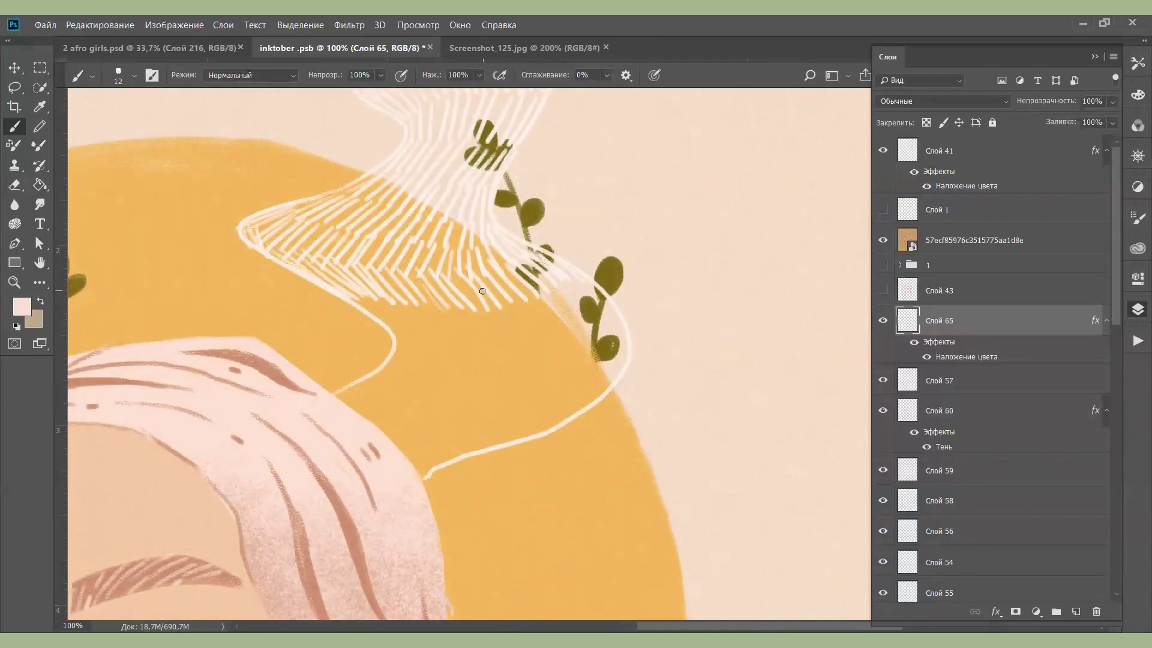
mouse_move(454, 275)
mouse_down()
mouse_move(478, 303)
mouse_move(512, 270)
mouse_up()
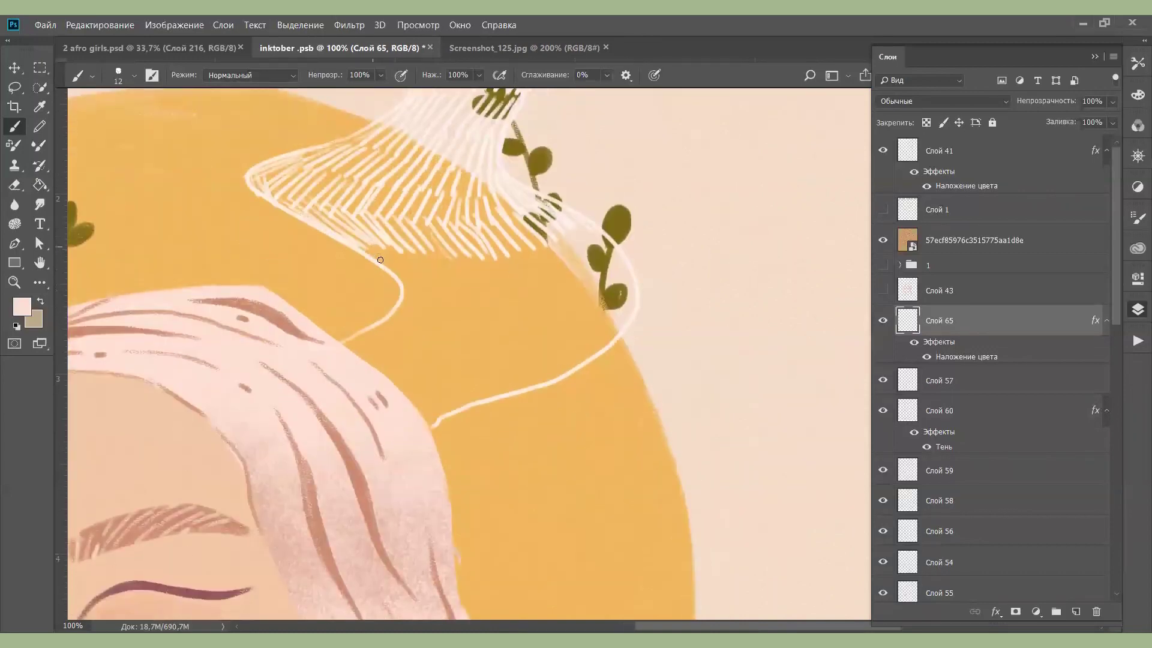
drag(372, 249, 470, 289)
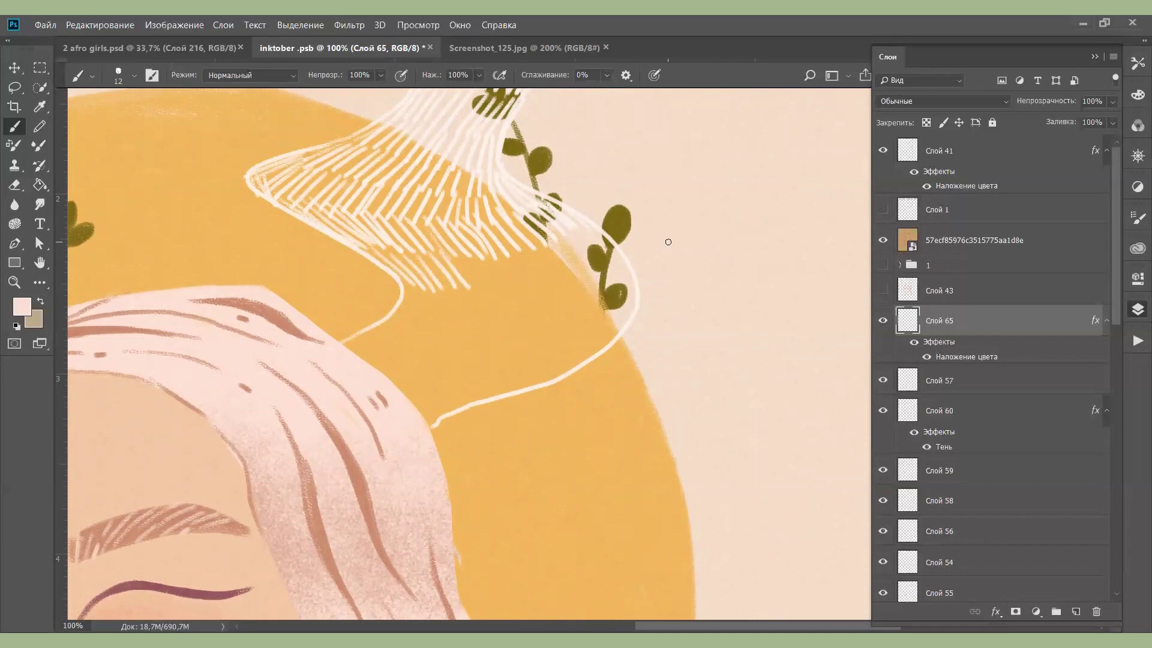
drag(458, 252, 475, 290)
drag(475, 255, 496, 289)
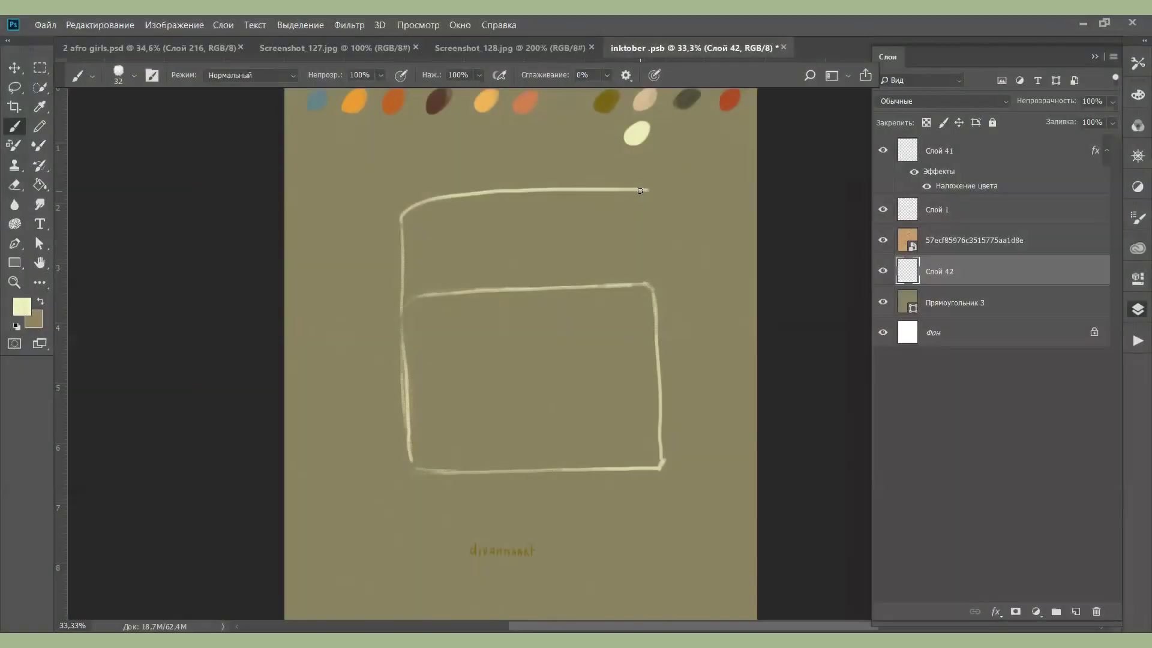
Sketch the radio's handle above its body as a rounded frame with an inner line, using the pale yellow 32 px brush
drag(646, 191, 651, 241)
drag(437, 222, 629, 212)
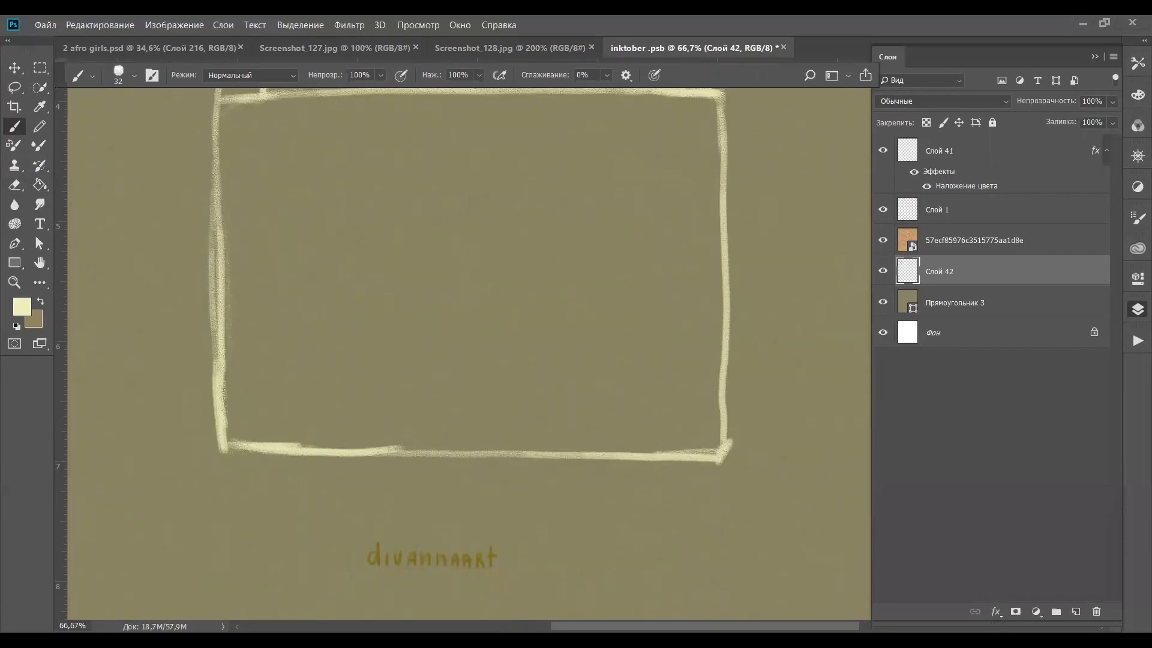
drag(539, 354, 529, 413)
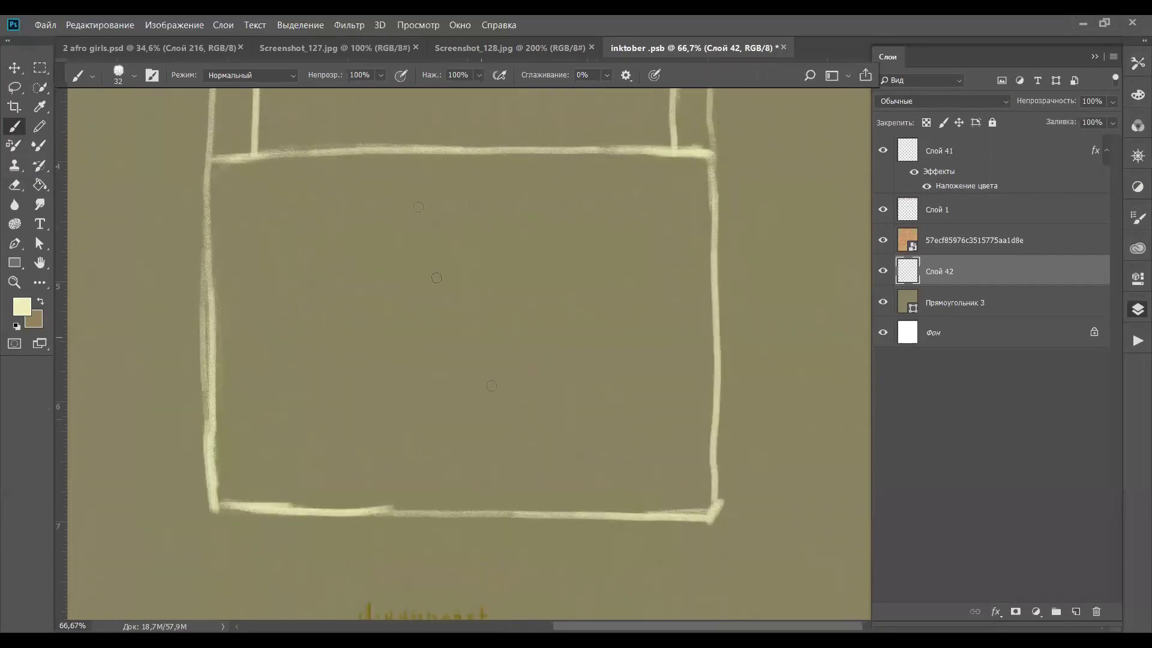
Check the radio reference Screenshot_127.jpg and sketch a tall rectangular cassette compartment in the left half of the radio body
click(336, 48)
click(689, 48)
mouse_move(250, 172)
mouse_down()
mouse_move(281, 415)
mouse_move(259, 408)
mouse_up()
key(ctrl+z)
key(ctrl+z)
drag(255, 157, 258, 444)
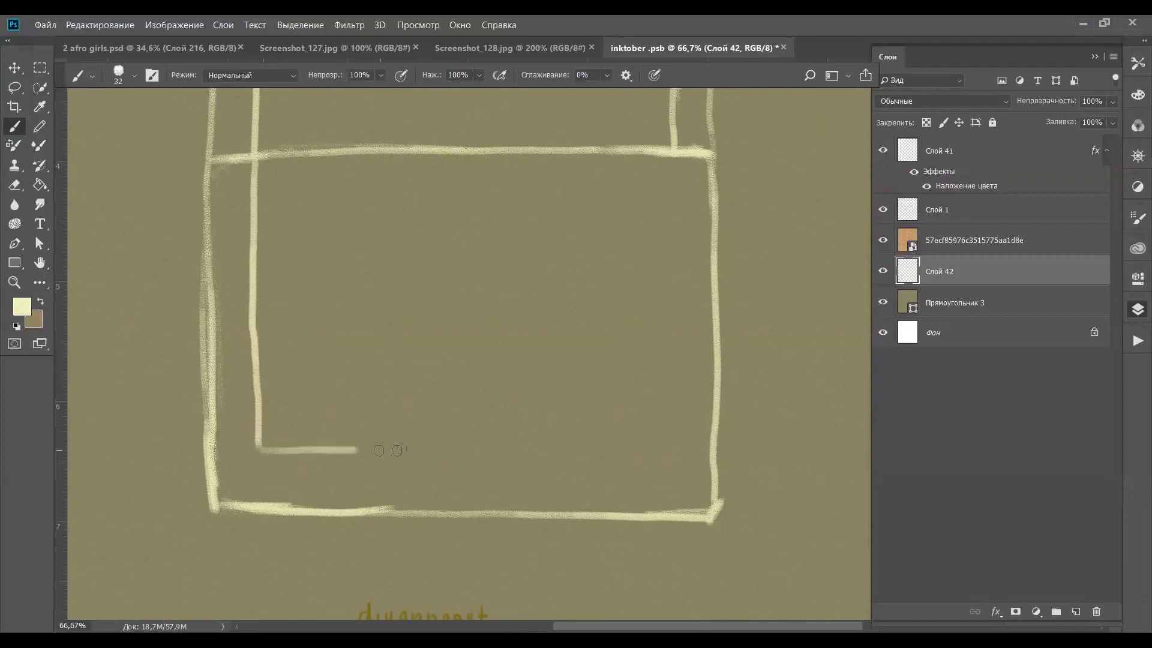
drag(258, 447, 450, 449)
drag(441, 161, 451, 448)
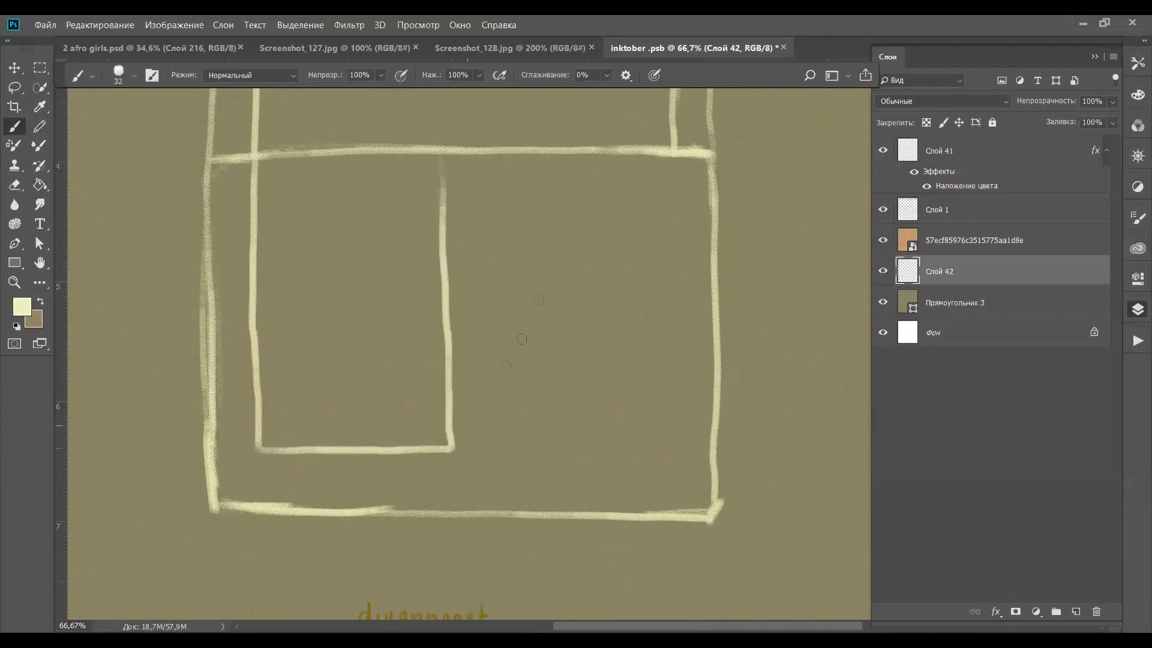
Sketch a large speaker circle in the right half of the radio body
mouse_move(489, 278)
mouse_down()
mouse_move(622, 393)
mouse_move(489, 340)
mouse_up()
key(ctrl+z)
mouse_move(531, 230)
mouse_down()
mouse_move(552, 388)
mouse_move(529, 233)
mouse_up()
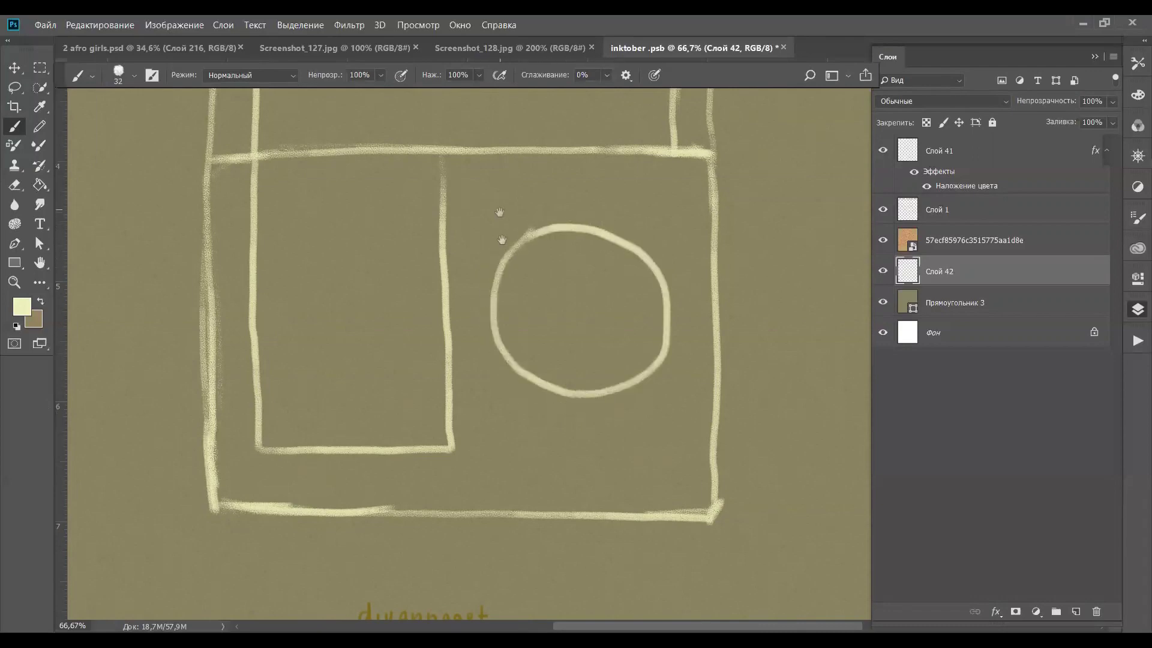
Sketch a row of small square push-buttons along the top edge of the radio body
drag(500, 197, 507, 266)
mouse_move(288, 217)
mouse_down()
mouse_move(288, 193)
mouse_move(323, 217)
mouse_move(399, 213)
mouse_move(435, 187)
mouse_move(468, 213)
mouse_up()
mouse_move(615, 215)
mouse_down()
mouse_move(643, 185)
mouse_move(644, 213)
mouse_up()
Sketch the cassette compartment's details: a dividing line, a rectangular window with a doubled side edge, and a row of small round knobs
drag(630, 437, 632, 316)
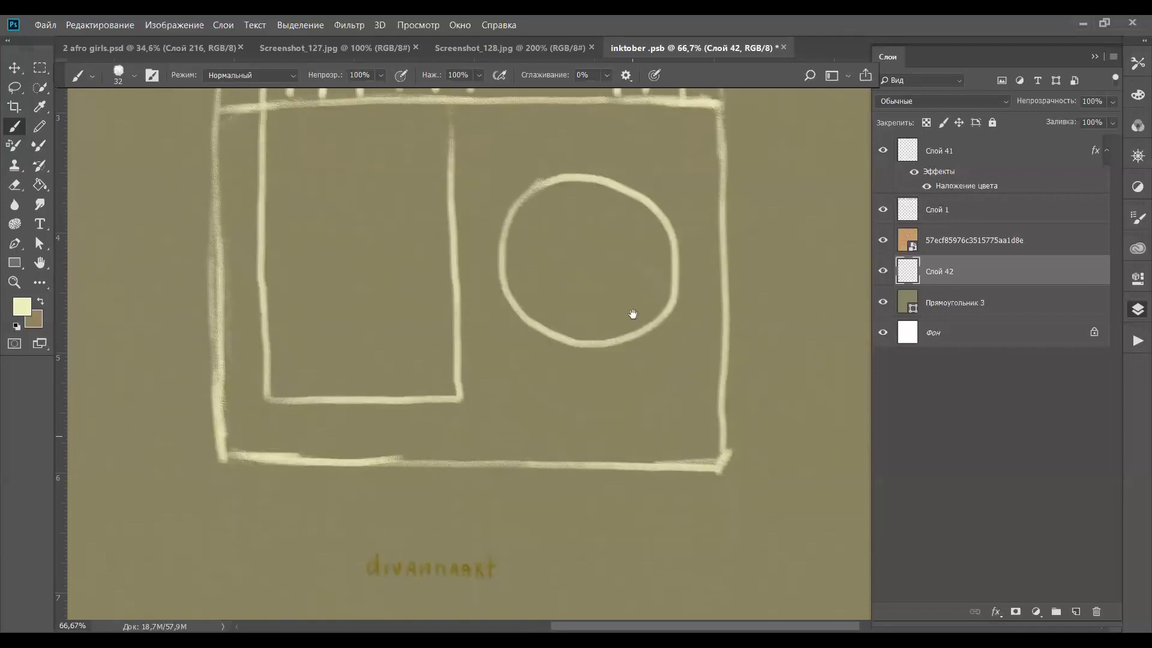
drag(571, 448, 618, 488)
click(360, 48)
click(663, 47)
drag(312, 378, 470, 364)
key(ctrl+z)
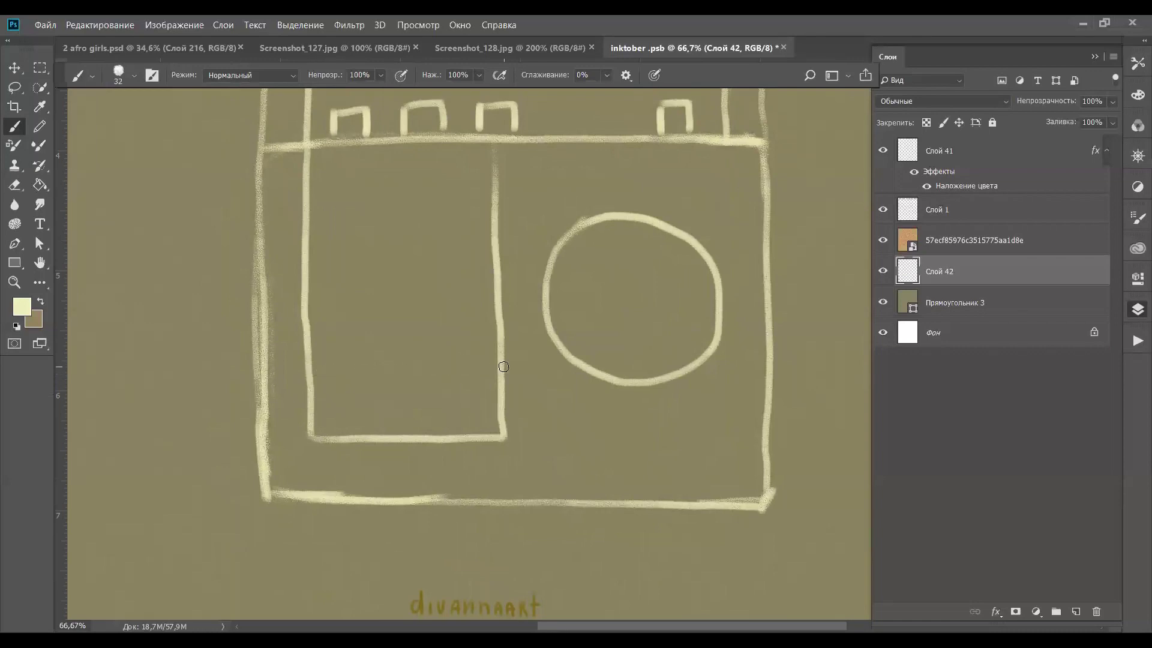
key(ctrl+shift+z)
mouse_move(324, 207)
mouse_down()
mouse_move(328, 303)
mouse_move(482, 309)
mouse_move(463, 220)
mouse_move(480, 312)
mouse_up()
drag(414, 198, 471, 237)
drag(339, 341, 348, 351)
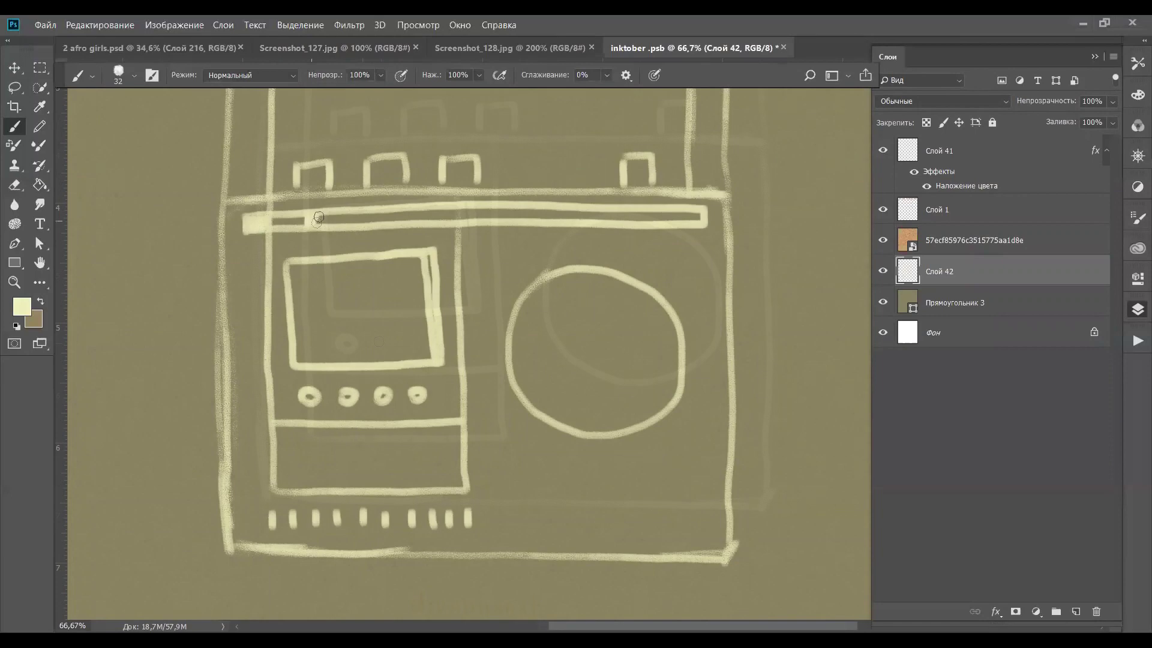
Fill small blocks near both ends of the tuning bar across the radio and compare with the reference Screenshot_127.jpg
drag(351, 222, 344, 219)
drag(683, 219, 652, 215)
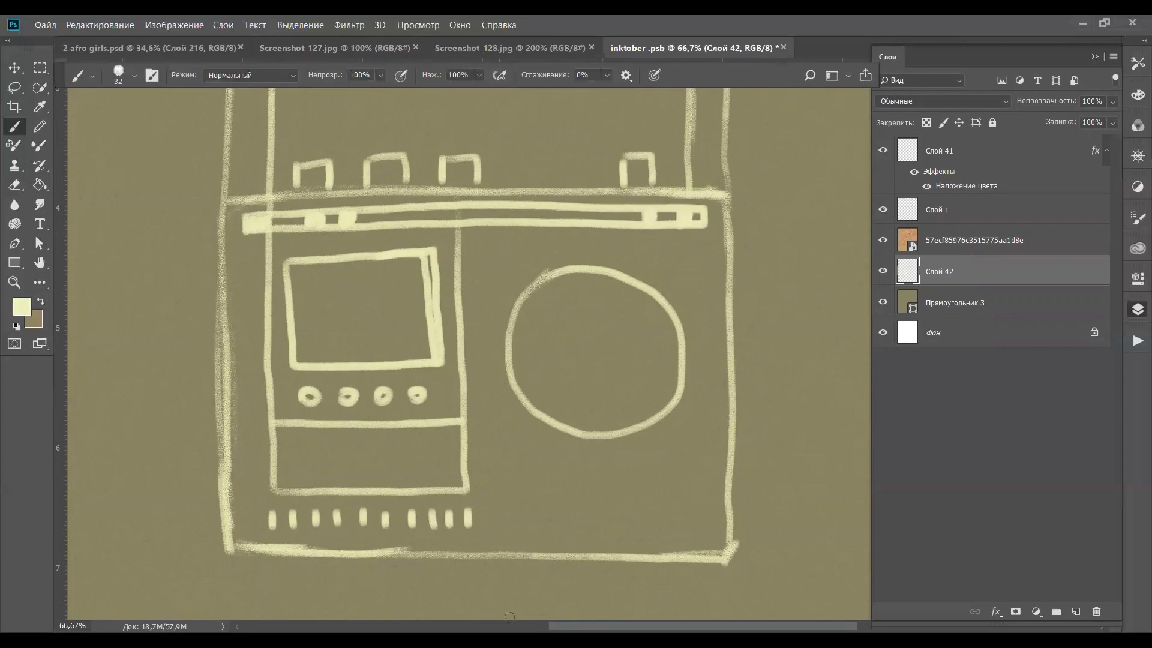
click(378, 48)
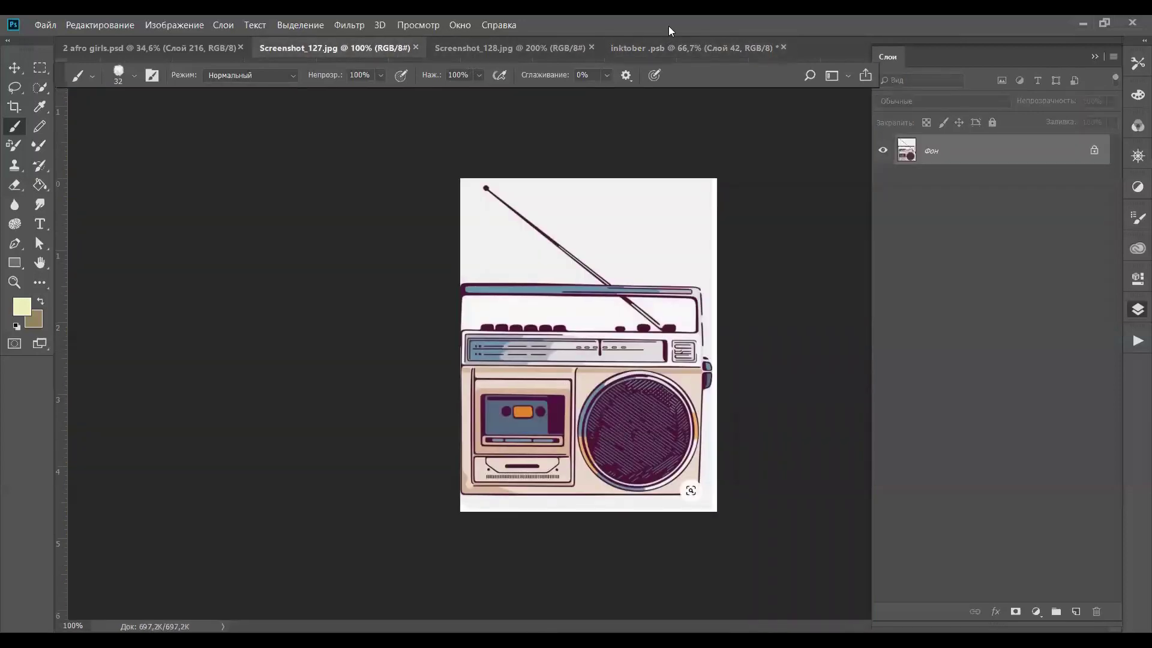
click(658, 43)
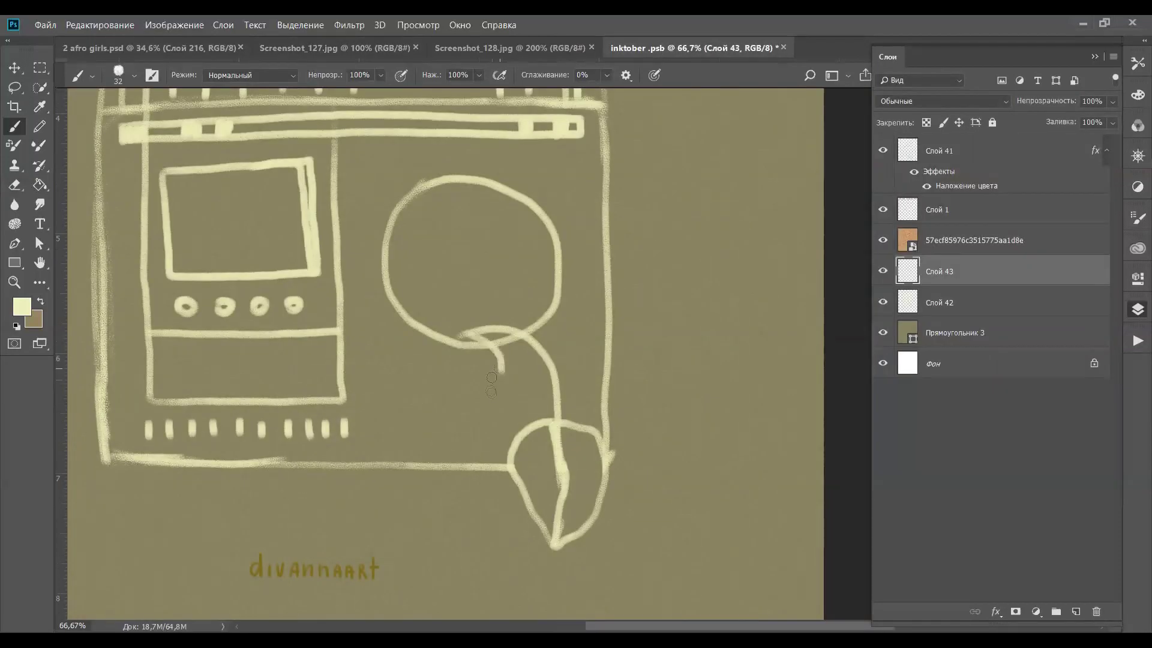
Sketch two large pointed leaves with stems at the radio's lower right corner and a small twig below the speaker on Слой 43
drag(496, 367, 503, 387)
mouse_move(471, 340)
mouse_down()
mouse_move(461, 354)
mouse_move(495, 369)
mouse_move(524, 339)
mouse_move(573, 376)
mouse_move(702, 405)
mouse_up()
key(ctrl+z)
mouse_move(614, 410)
mouse_down()
mouse_move(711, 366)
mouse_move(621, 459)
mouse_move(615, 369)
mouse_move(749, 368)
mouse_up()
mouse_move(644, 446)
mouse_down()
mouse_move(641, 366)
mouse_move(642, 416)
mouse_up()
mouse_move(598, 517)
mouse_down()
mouse_move(648, 420)
mouse_move(593, 513)
mouse_up()
mouse_move(574, 392)
mouse_down()
mouse_move(567, 483)
mouse_move(591, 521)
mouse_up()
Sketch a leafy vine climbing between the speaker and the cassette compartment, with a side branch reaching over the window
mouse_move(519, 260)
mouse_down()
mouse_move(563, 410)
mouse_move(565, 276)
mouse_up()
mouse_move(489, 234)
mouse_down()
mouse_move(477, 153)
mouse_move(411, 101)
mouse_up()
mouse_move(411, 101)
mouse_down()
mouse_move(488, 355)
mouse_move(461, 252)
mouse_move(461, 297)
mouse_move(484, 355)
mouse_move(558, 400)
mouse_move(552, 456)
mouse_up()
drag(552, 456, 558, 462)
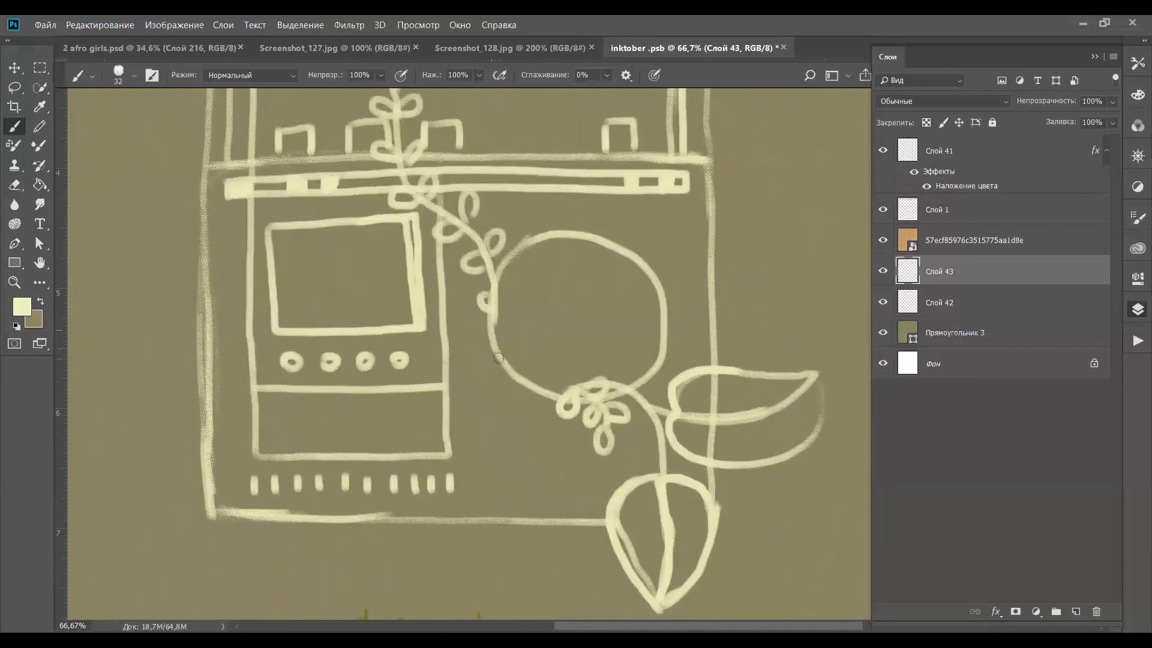
mouse_move(498, 357)
mouse_down()
mouse_move(427, 324)
mouse_move(414, 334)
mouse_move(432, 288)
mouse_move(477, 297)
mouse_up()
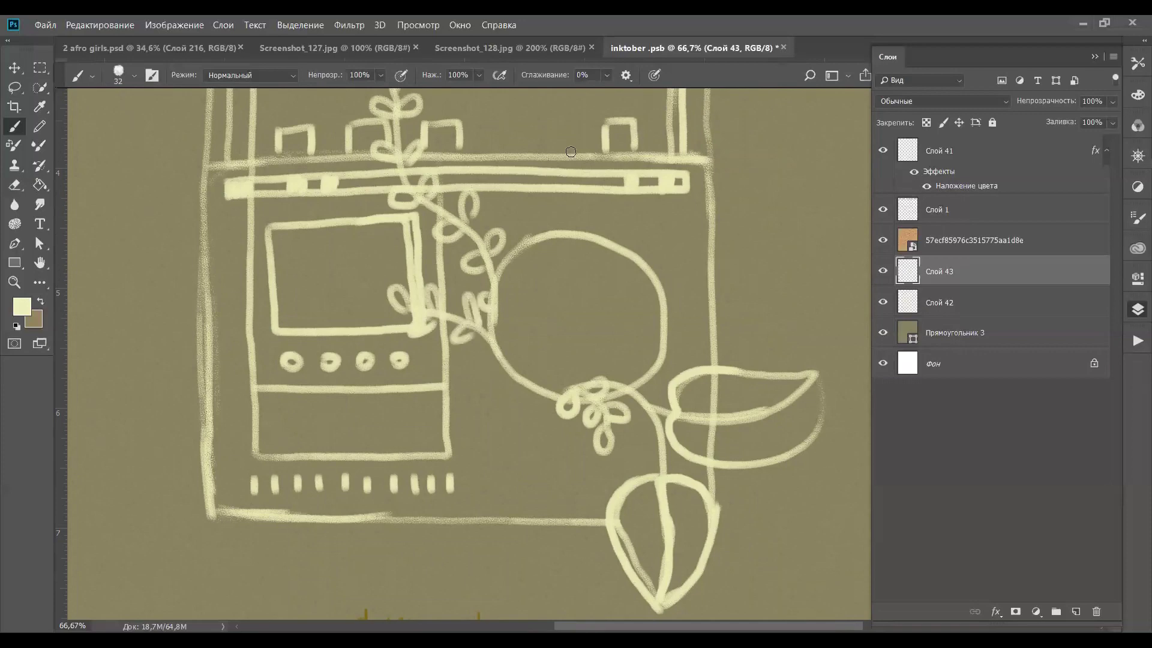
Sketch a flat-based cloud across the speaker circle, using Screenshot_128.jpg as reference
key(ctrl+0)
key(ctrl+plus)
key(ctrl+plus)
key(ctrl+plus)
drag(799, 406, 565, 334)
mouse_move(435, 346)
mouse_down()
mouse_move(564, 348)
mouse_move(510, 309)
mouse_move(567, 327)
mouse_move(593, 351)
mouse_move(459, 301)
mouse_move(558, 324)
mouse_move(593, 351)
mouse_up()
key(ctrl+z)
key(ctrl+z)
click(528, 48)
click(677, 47)
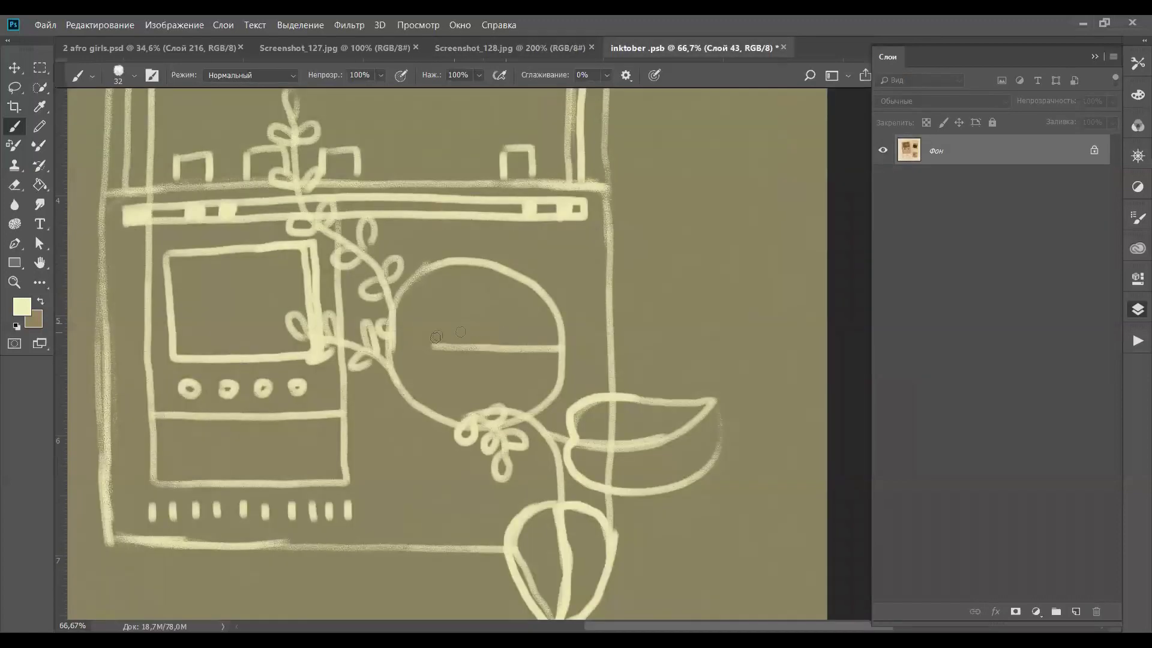
mouse_move(432, 347)
mouse_down()
mouse_move(435, 320)
mouse_move(507, 305)
mouse_move(593, 347)
mouse_move(540, 349)
mouse_up()
Check the reference Screenshot_128.jpg and add two sparkles above the cloud and small dots beside the radio
click(510, 48)
click(659, 47)
mouse_move(561, 269)
mouse_down()
mouse_move(552, 252)
mouse_move(561, 269)
mouse_up()
click(582, 279)
click(643, 204)
click(646, 183)
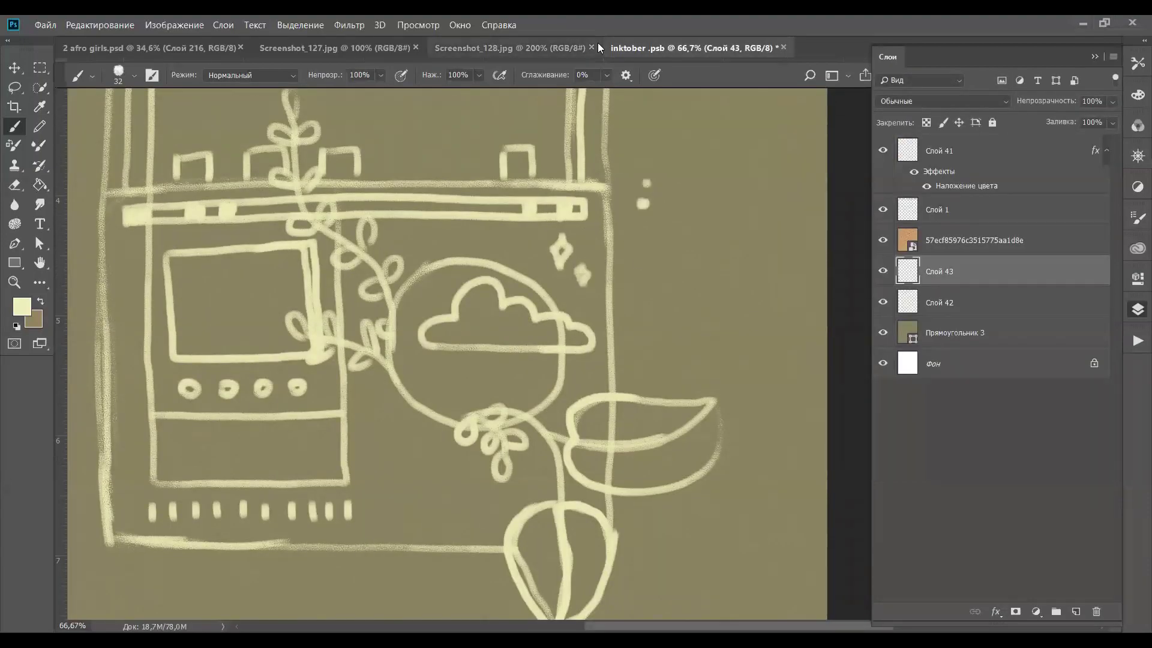
Sketch a crescent moon with small dots in the cassette window and a smaller cloud with a sparkle low in the speaker
click(576, 46)
click(674, 48)
mouse_move(317, 259)
mouse_down()
mouse_move(315, 307)
mouse_move(318, 264)
mouse_move(297, 288)
mouse_move(353, 299)
mouse_up()
click(367, 296)
mouse_move(528, 333)
mouse_down()
mouse_move(501, 429)
mouse_move(570, 500)
mouse_up()
mouse_move(698, 355)
mouse_down()
mouse_move(729, 221)
mouse_move(390, 211)
mouse_move(279, 303)
mouse_move(186, 480)
mouse_up()
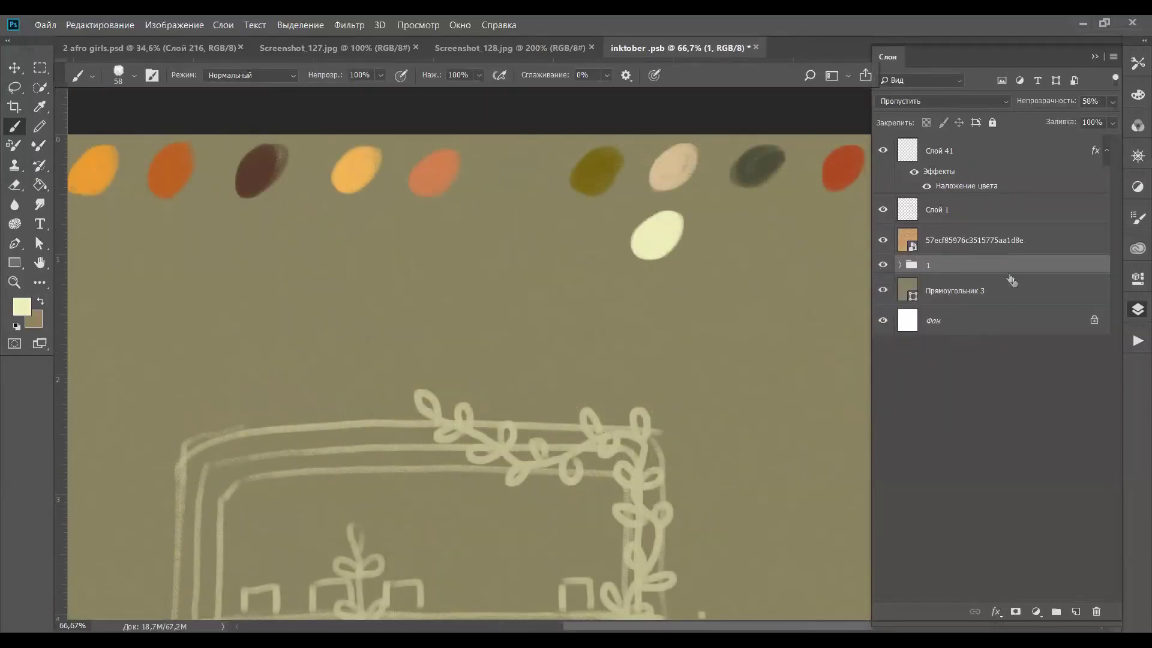
Add a new layer above Прямоугольник 3 and paint the radio's handle frame and upper body edge in cream
click(1011, 282)
key(ctrl+shift+alt+n)
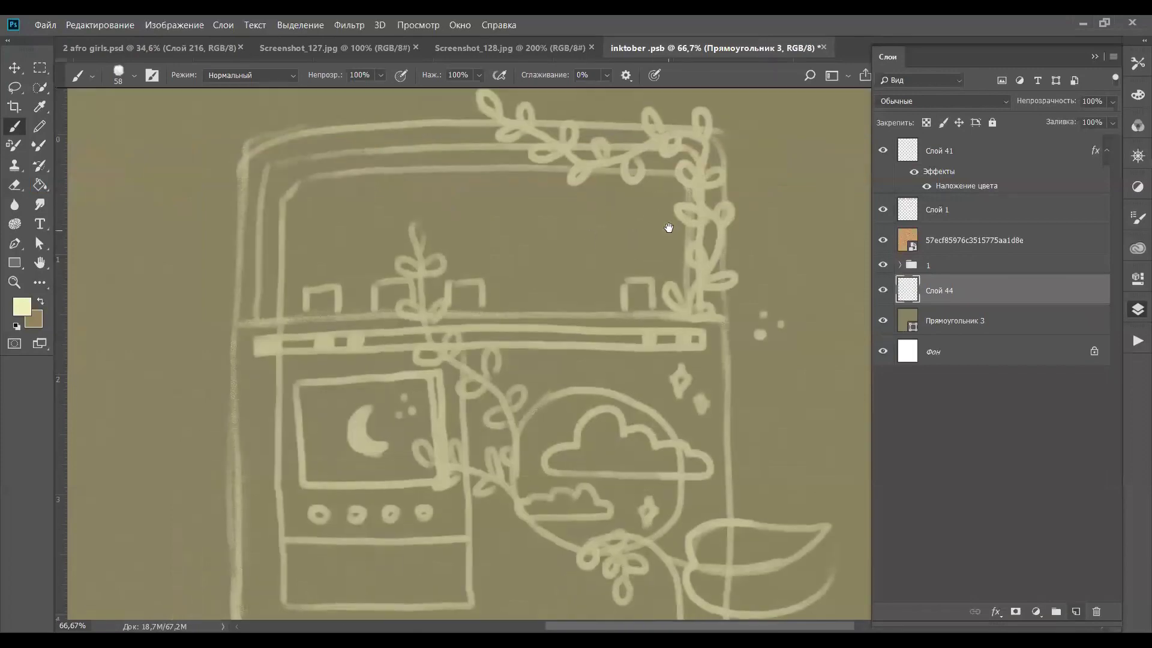
mouse_move(243, 441)
mouse_down()
mouse_move(242, 336)
mouse_move(243, 453)
mouse_move(285, 336)
mouse_move(438, 324)
mouse_up()
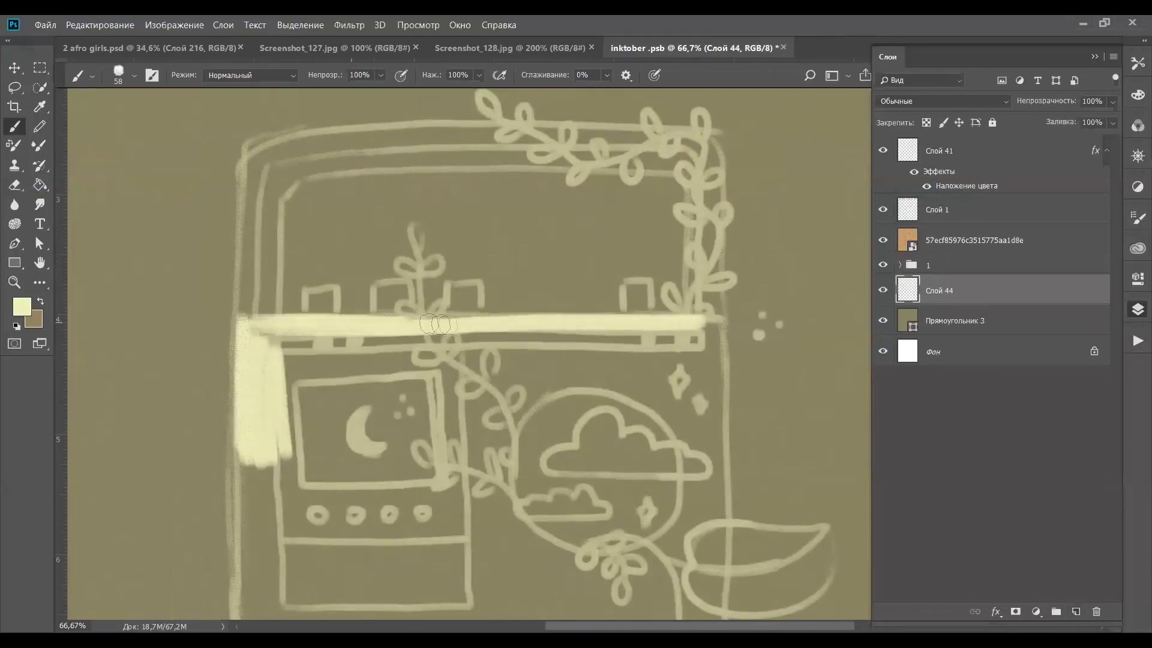
mouse_move(606, 336)
mouse_down()
mouse_move(471, 381)
mouse_move(348, 365)
mouse_move(261, 389)
mouse_move(294, 348)
mouse_up()
mouse_move(249, 158)
mouse_down()
mouse_move(247, 219)
mouse_move(255, 198)
mouse_move(267, 228)
mouse_move(270, 157)
mouse_move(252, 160)
mouse_move(600, 131)
mouse_move(336, 129)
mouse_move(255, 147)
mouse_move(678, 153)
mouse_move(360, 150)
mouse_move(276, 174)
mouse_move(665, 154)
mouse_move(427, 131)
mouse_up()
drag(684, 159, 697, 321)
mouse_move(688, 172)
mouse_down()
mouse_move(691, 312)
mouse_move(704, 205)
mouse_up()
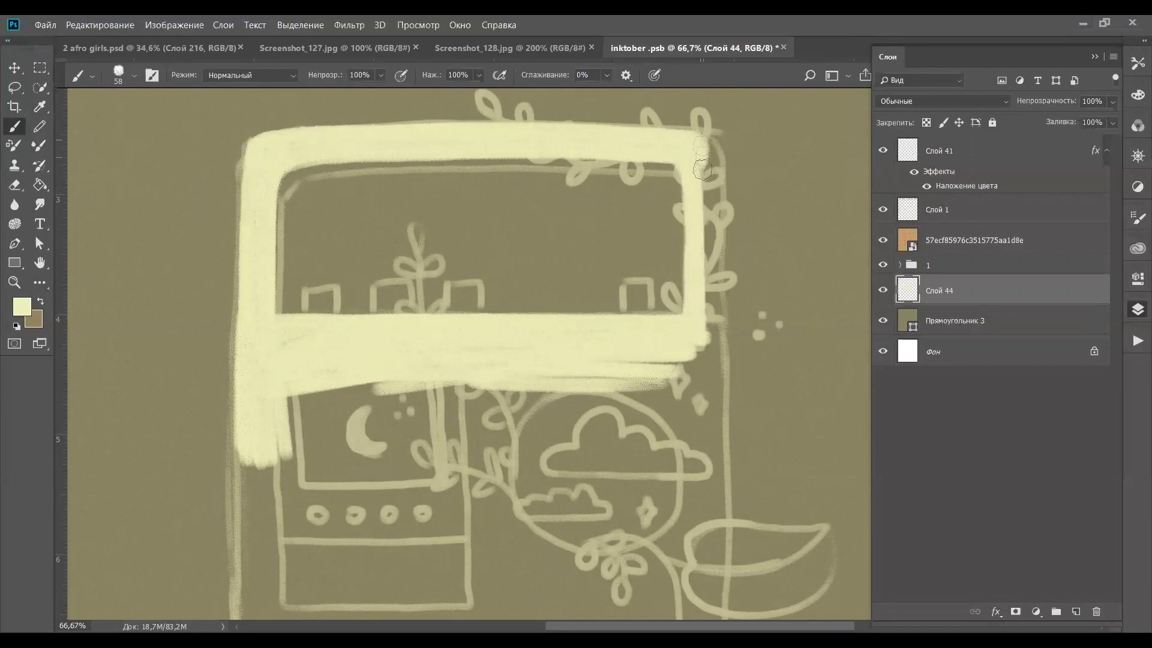
Paint the radio's outer side edges in cream and fill the body below the handle opening
drag(696, 143, 712, 303)
mouse_move(706, 147)
mouse_down()
mouse_move(714, 334)
mouse_move(727, 255)
mouse_up()
drag(730, 209, 733, 573)
mouse_move(259, 339)
mouse_down()
mouse_move(255, 564)
mouse_move(266, 530)
mouse_up()
mouse_move(258, 376)
mouse_down()
mouse_move(258, 577)
mouse_move(276, 471)
mouse_move(738, 477)
mouse_move(753, 460)
mouse_up()
mouse_move(279, 479)
mouse_down()
mouse_move(583, 461)
mouse_move(438, 438)
mouse_up()
Fill the round speaker with teal blue on its own layer above the cream body
mouse_move(352, 177)
mouse_down()
mouse_move(319, 302)
mouse_move(330, 229)
mouse_move(295, 420)
mouse_move(460, 458)
mouse_move(512, 357)
mouse_up()
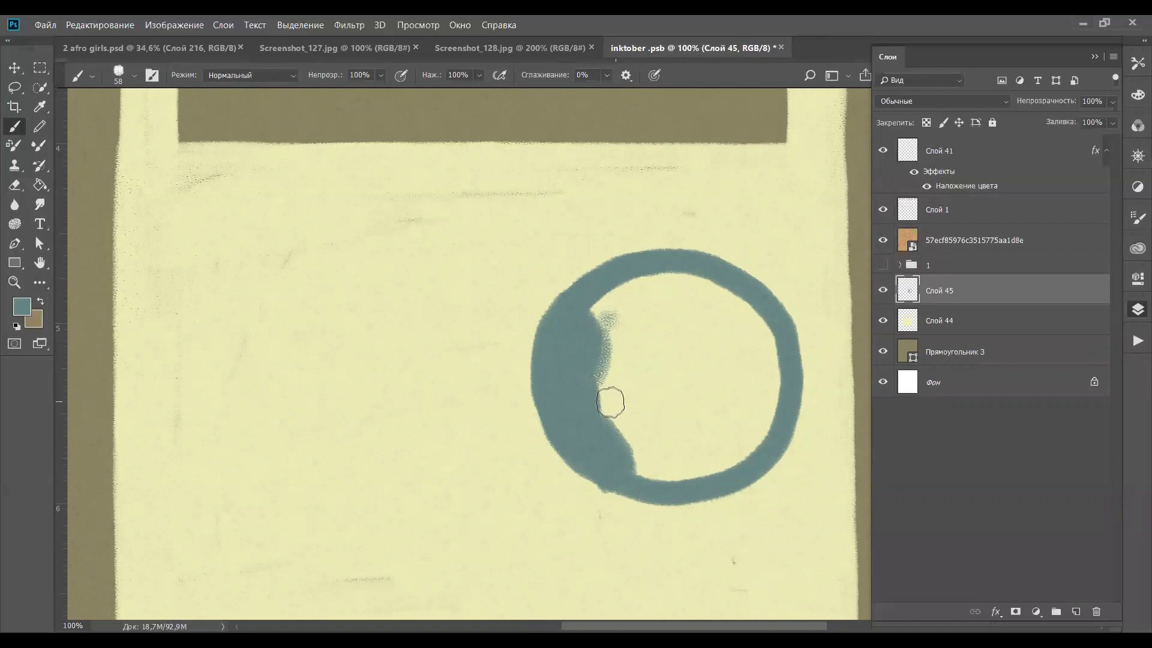
mouse_move(612, 398)
mouse_down()
mouse_move(603, 324)
mouse_move(589, 316)
mouse_move(627, 291)
mouse_move(585, 333)
mouse_move(582, 362)
mouse_move(635, 367)
mouse_move(628, 402)
mouse_move(604, 405)
mouse_move(591, 435)
mouse_move(597, 466)
mouse_move(587, 467)
mouse_move(626, 482)
mouse_up()
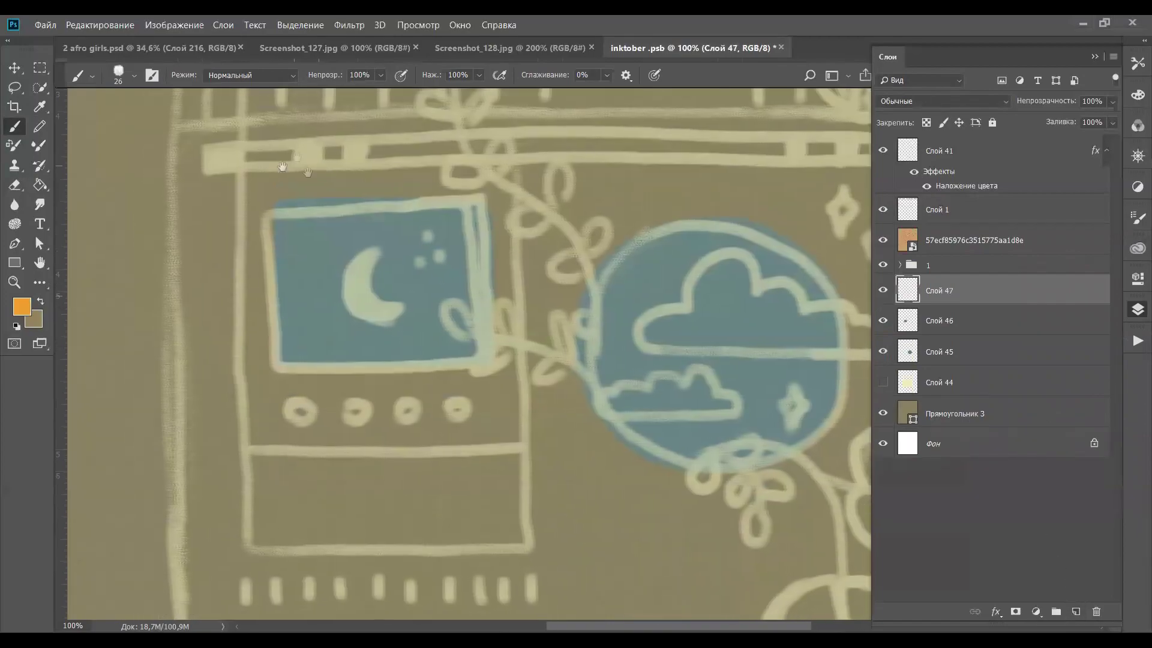
Outline the cassette compartment in orange on a layer below the blue window, with the body shown and the sketch hidden
drag(234, 169, 237, 396)
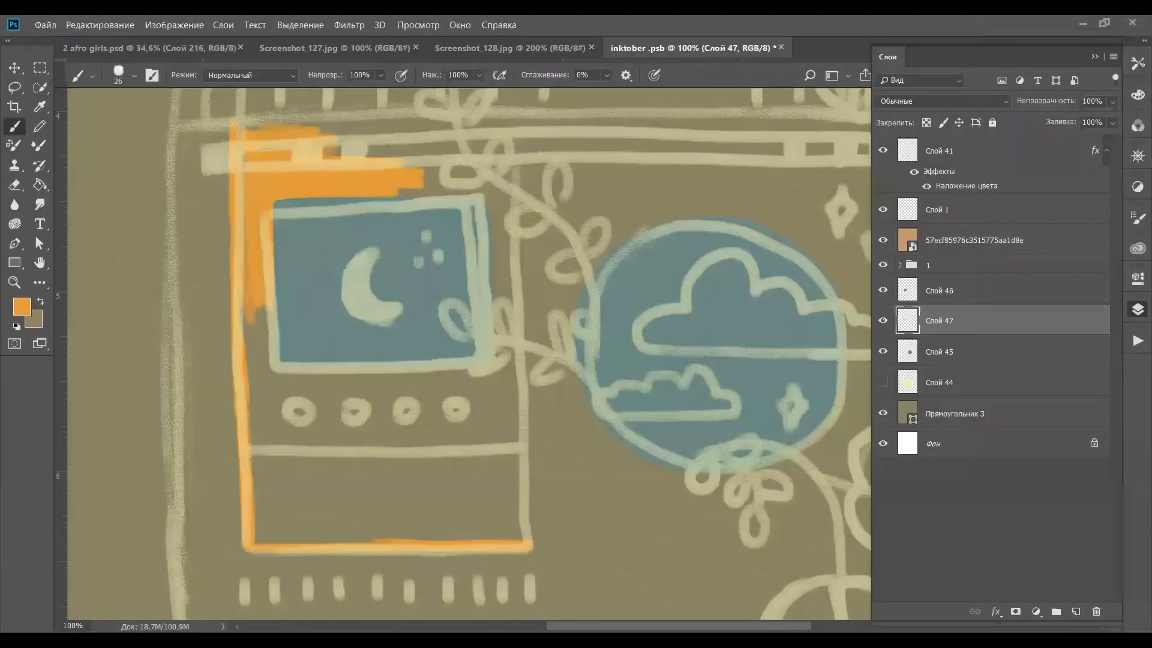
drag(378, 198, 449, 238)
drag(584, 159, 599, 585)
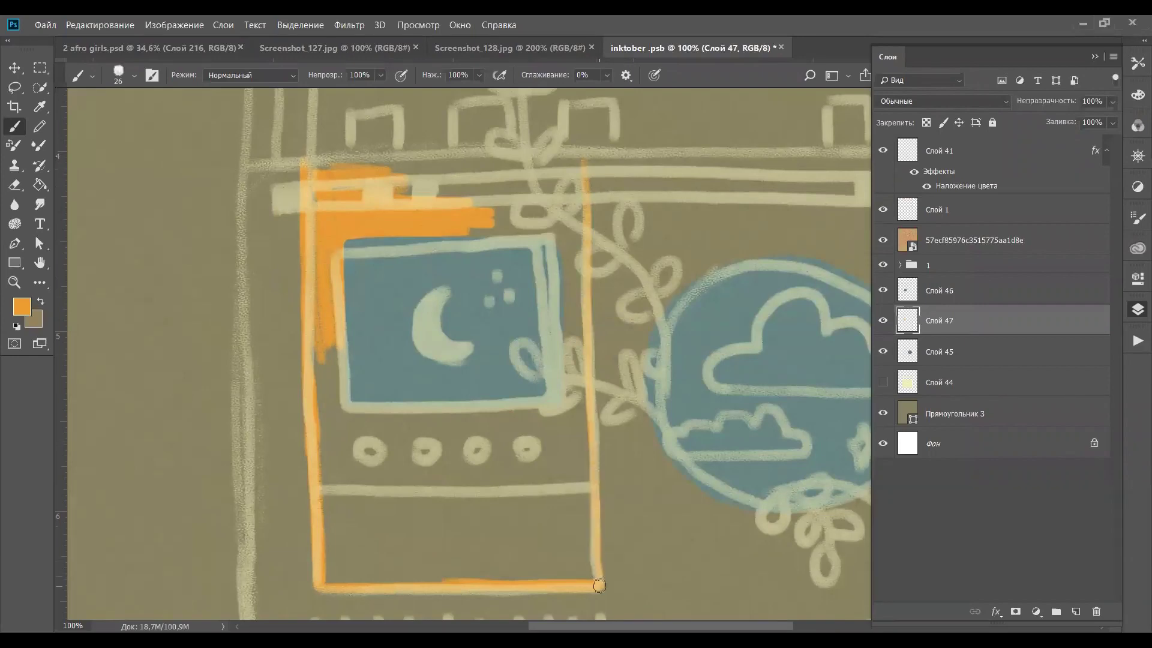
click(883, 382)
click(883, 265)
Erase the excess orange along the cassette compartment's left edge
mouse_move(489, 225)
mouse_down()
mouse_move(373, 194)
mouse_move(513, 169)
mouse_move(434, 157)
mouse_move(575, 155)
mouse_move(533, 183)
mouse_move(354, 182)
mouse_move(337, 155)
mouse_move(311, 155)
mouse_move(342, 302)
mouse_move(164, 143)
mouse_up()
key(ctrl+z)
click(16, 185)
mouse_move(303, 150)
mouse_down()
mouse_move(274, 300)
mouse_move(300, 474)
mouse_up()
Paint the cassette compartment orange above, beside and just below the blue window
click(16, 126)
mouse_move(314, 354)
mouse_down()
mouse_move(317, 465)
mouse_move(312, 373)
mouse_move(348, 327)
mouse_up()
mouse_move(498, 219)
mouse_down()
mouse_move(552, 198)
mouse_move(573, 312)
mouse_up()
drag(582, 156, 584, 197)
mouse_move(343, 435)
mouse_down()
mouse_move(349, 534)
mouse_move(444, 408)
mouse_move(360, 443)
mouse_move(414, 444)
mouse_move(534, 413)
mouse_up()
drag(572, 309, 544, 443)
Straighten the right edge of the blue cassette window on Слой 46 with the eraser
click(940, 291)
click(14, 185)
drag(565, 233, 570, 413)
key(ctrl+z)
drag(564, 231, 570, 414)
Fill the lower part of the cassette compartment with orange on Слой 47, down to its bottom corners
click(940, 320)
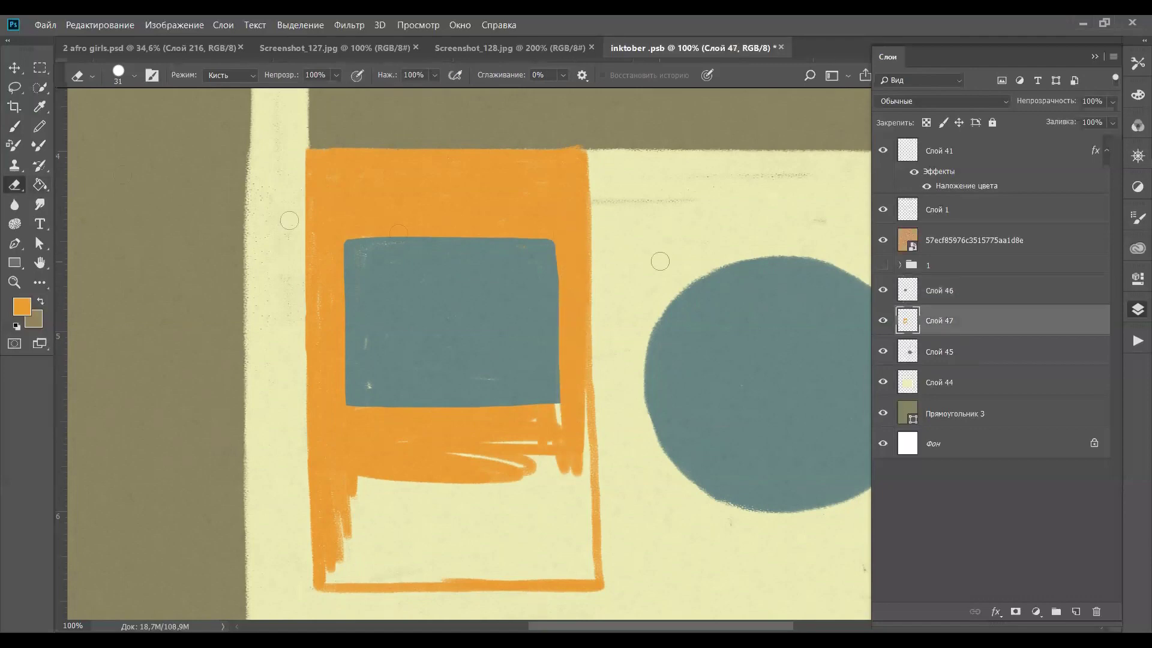
click(15, 126)
mouse_move(521, 459)
mouse_down()
mouse_move(586, 540)
mouse_move(528, 420)
mouse_up()
mouse_move(480, 366)
mouse_down()
mouse_move(355, 391)
mouse_move(353, 412)
mouse_move(462, 485)
mouse_move(528, 471)
mouse_move(529, 447)
mouse_up()
mouse_move(460, 418)
mouse_down()
mouse_move(516, 374)
mouse_move(394, 355)
mouse_up()
mouse_move(359, 391)
mouse_down()
mouse_move(381, 406)
mouse_move(301, 425)
mouse_move(309, 434)
mouse_move(297, 448)
mouse_move(379, 455)
mouse_move(367, 477)
mouse_move(298, 487)
mouse_up()
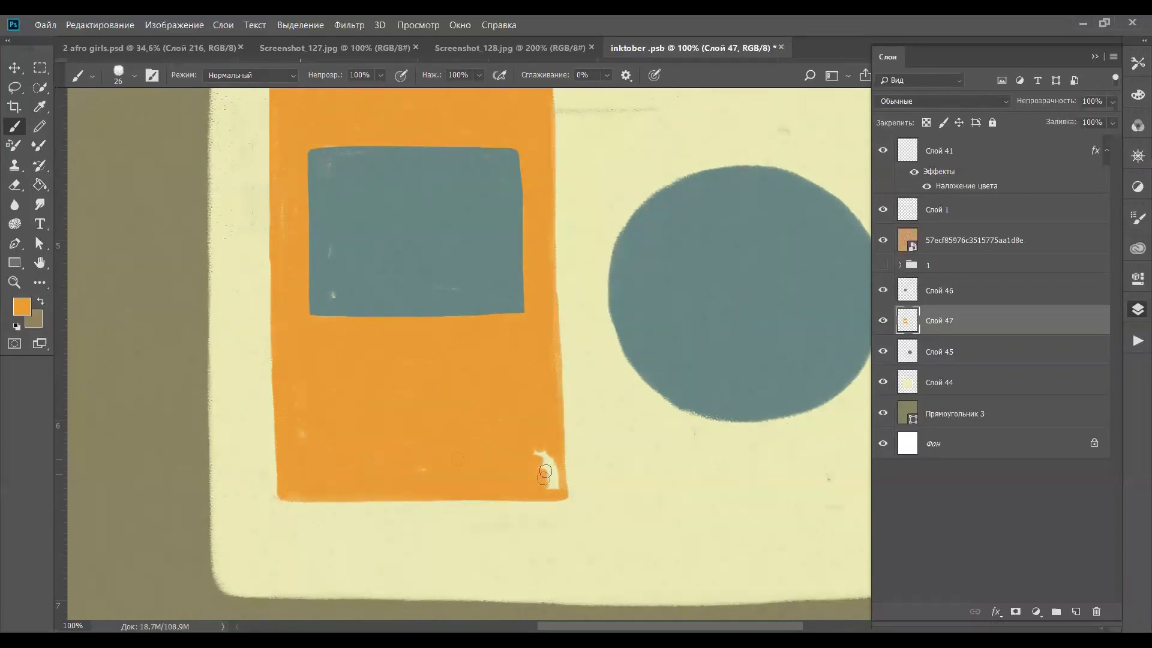
mouse_move(533, 464)
mouse_down()
mouse_move(551, 480)
mouse_move(534, 454)
mouse_up()
drag(506, 367, 469, 430)
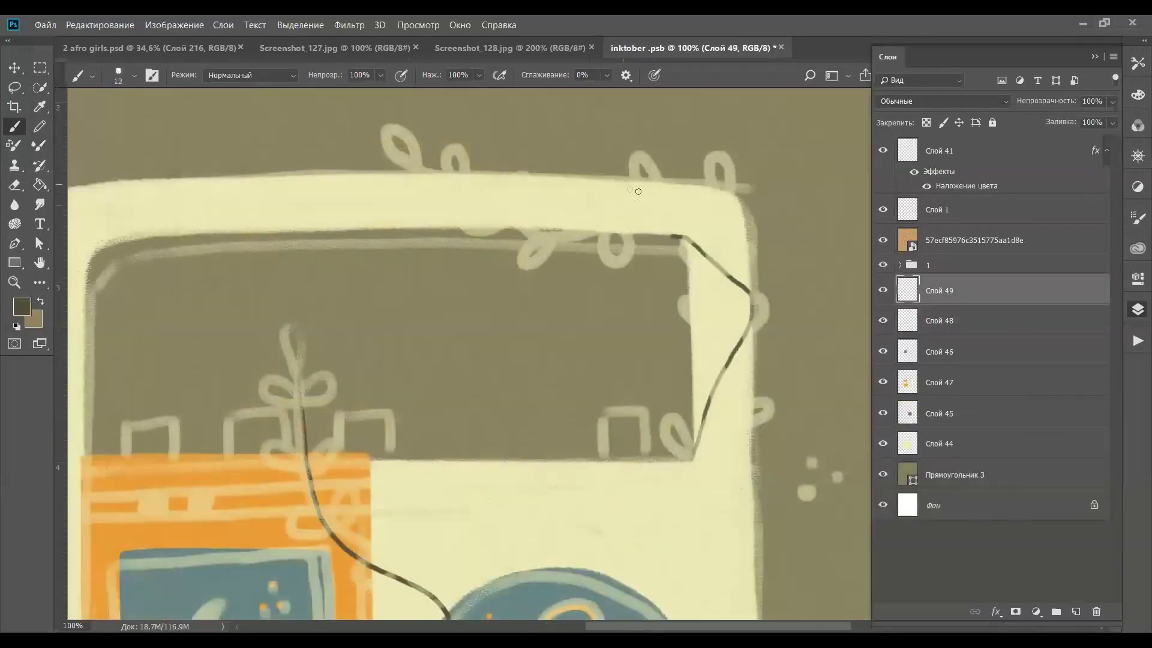
Paint thin dark green stems along the top of the handle frame and two curving out from beneath the speaker
mouse_move(615, 185)
mouse_down()
mouse_move(524, 217)
mouse_move(468, 214)
mouse_move(378, 177)
mouse_move(312, 207)
mouse_up()
mouse_move(453, 430)
mouse_down()
mouse_move(480, 182)
mouse_move(470, 69)
mouse_up()
mouse_move(537, 381)
mouse_down()
mouse_move(610, 502)
mouse_move(467, 258)
mouse_up()
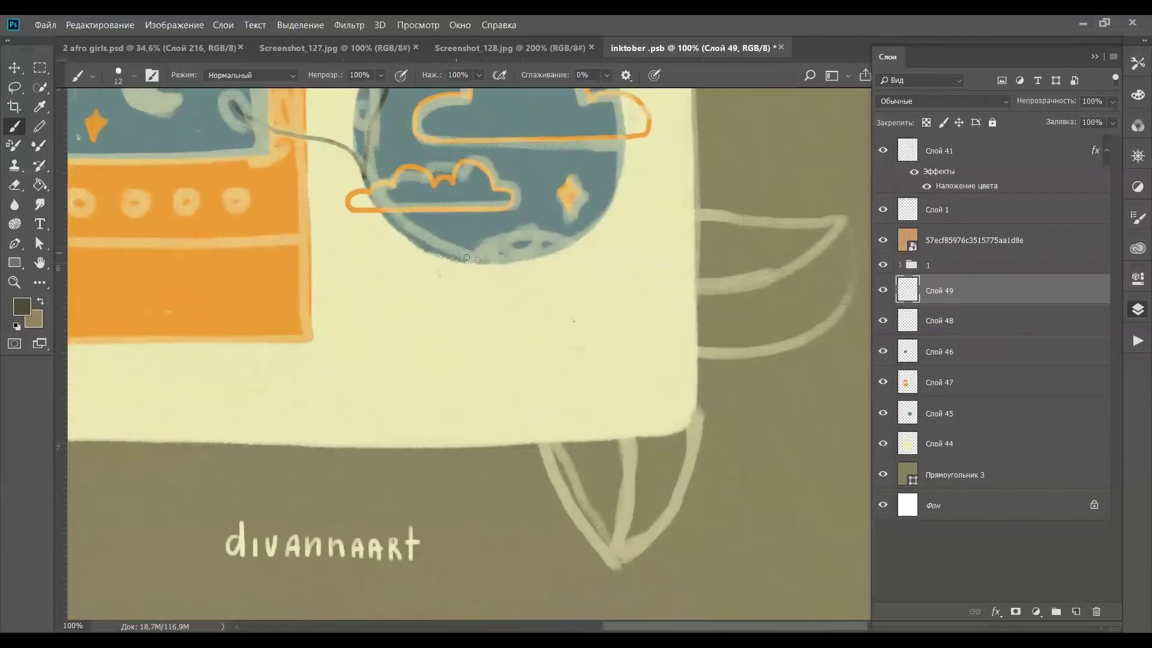
mouse_move(558, 246)
mouse_down()
mouse_move(636, 284)
mouse_move(772, 271)
mouse_up()
key(ctrl+z)
mouse_move(497, 255)
mouse_down()
mouse_move(729, 285)
mouse_move(810, 264)
mouse_up()
drag(511, 265, 627, 469)
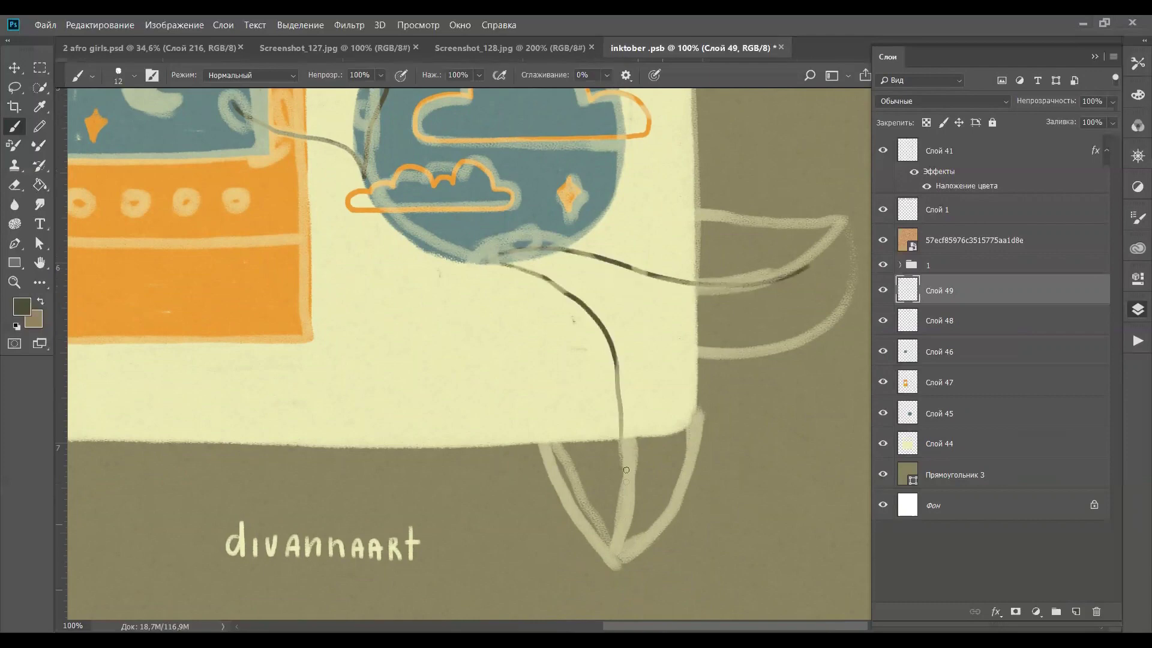
Check the reference Screenshot_128.jpg and hide the sketch group 1 in the inktober document
click(514, 52)
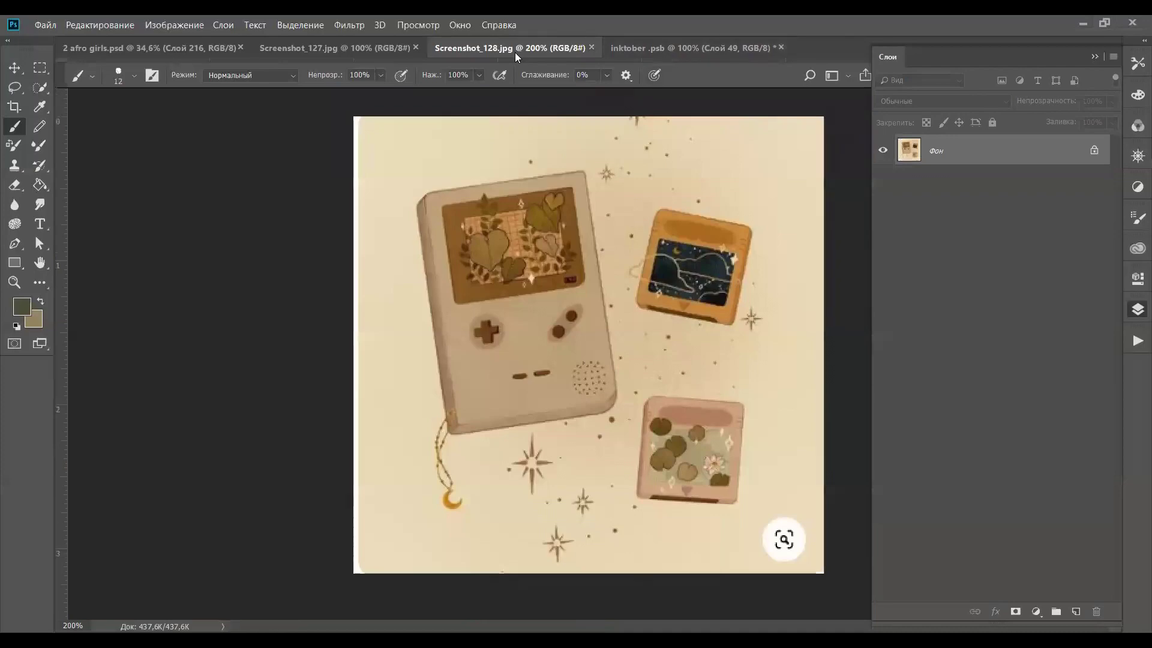
right_click(665, 46)
click(665, 40)
click(883, 264)
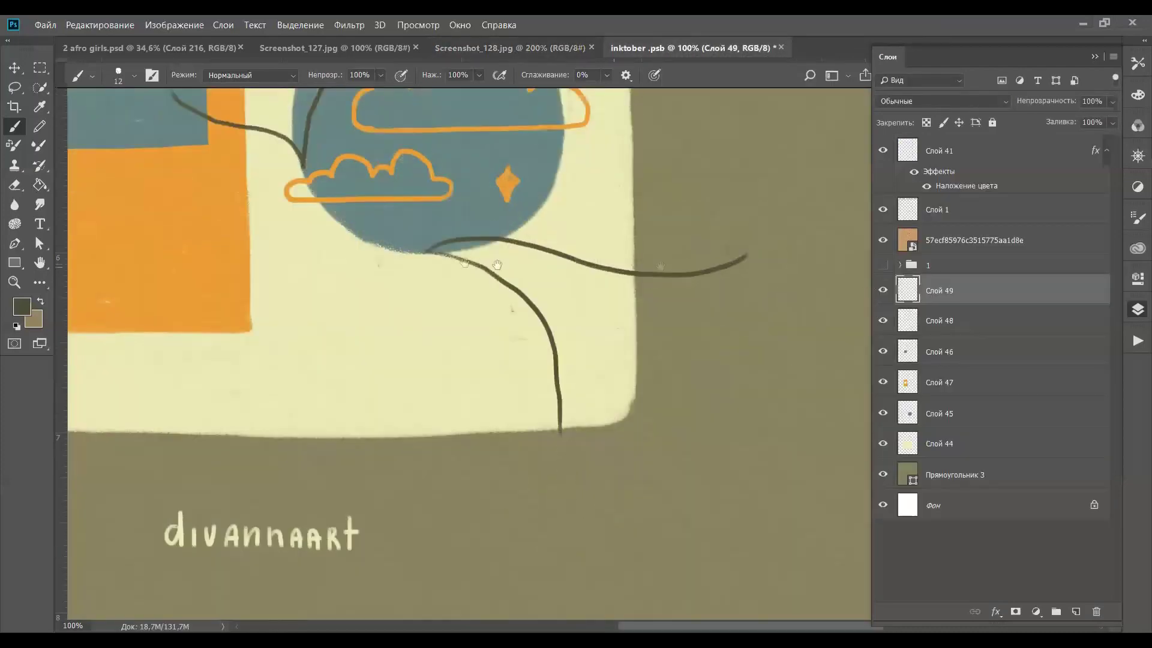
Paint pairs of dark green leaves down the upper part of the stem climbing over the cassette compartment
drag(471, 278, 658, 566)
drag(517, 262, 622, 383)
key(ctrl+plus)
drag(296, 208, 377, 362)
mouse_move(419, 240)
mouse_down()
mouse_move(423, 192)
mouse_move(419, 222)
mouse_up()
mouse_move(421, 287)
mouse_down()
mouse_move(458, 267)
mouse_move(384, 287)
mouse_up()
mouse_move(435, 359)
mouse_down()
mouse_move(439, 370)
mouse_move(461, 353)
mouse_up()
drag(430, 367, 399, 365)
mouse_move(449, 470)
mouse_down()
mouse_move(432, 345)
mouse_move(476, 308)
mouse_move(384, 327)
mouse_move(416, 331)
mouse_up()
mouse_move(453, 408)
mouse_down()
mouse_move(401, 423)
mouse_move(435, 419)
mouse_move(505, 375)
mouse_move(496, 379)
mouse_up()
drag(513, 288, 496, 131)
mouse_move(492, 312)
mouse_down()
mouse_move(475, 327)
mouse_move(523, 282)
mouse_up()
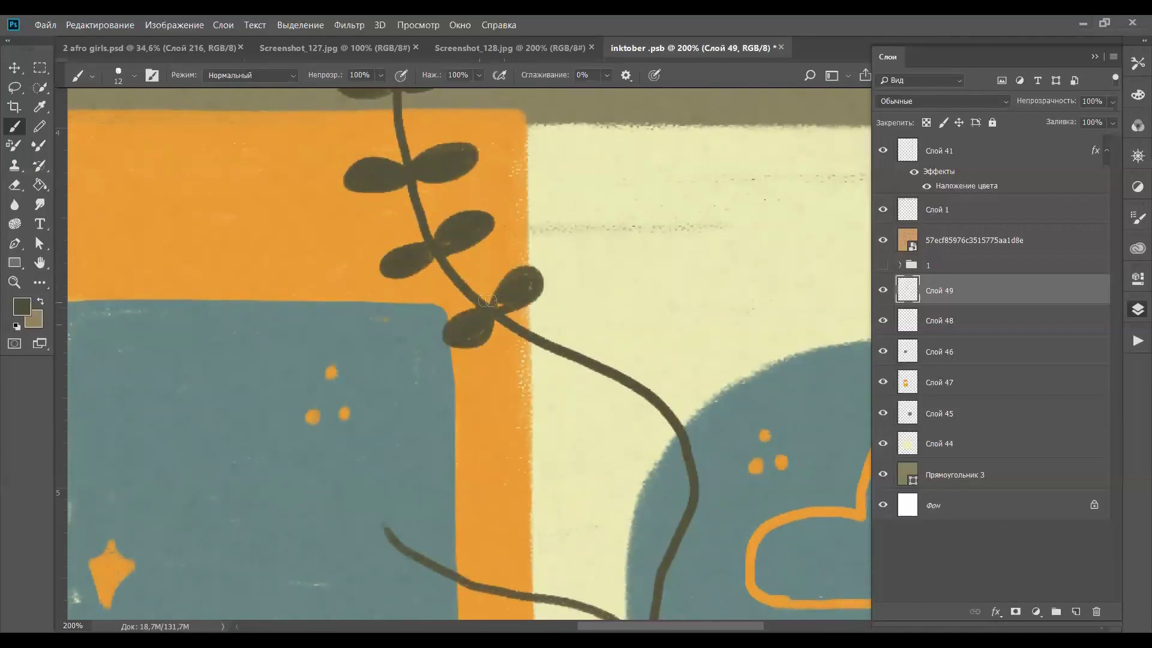
Paint dark green leaf pairs along the stem's middle stretch, from the cassette compartment to the speaker's edge
mouse_move(561, 348)
mouse_down()
mouse_move(591, 323)
mouse_move(582, 336)
mouse_up()
drag(568, 370, 501, 244)
drag(379, 216, 413, 215)
mouse_move(493, 238)
mouse_down()
mouse_move(474, 273)
mouse_move(489, 252)
mouse_up()
mouse_move(586, 264)
mouse_down()
mouse_move(613, 228)
mouse_move(540, 303)
mouse_move(576, 282)
mouse_move(549, 306)
mouse_up()
mouse_move(624, 327)
mouse_down()
mouse_move(666, 300)
mouse_move(635, 319)
mouse_move(672, 303)
mouse_move(665, 313)
mouse_up()
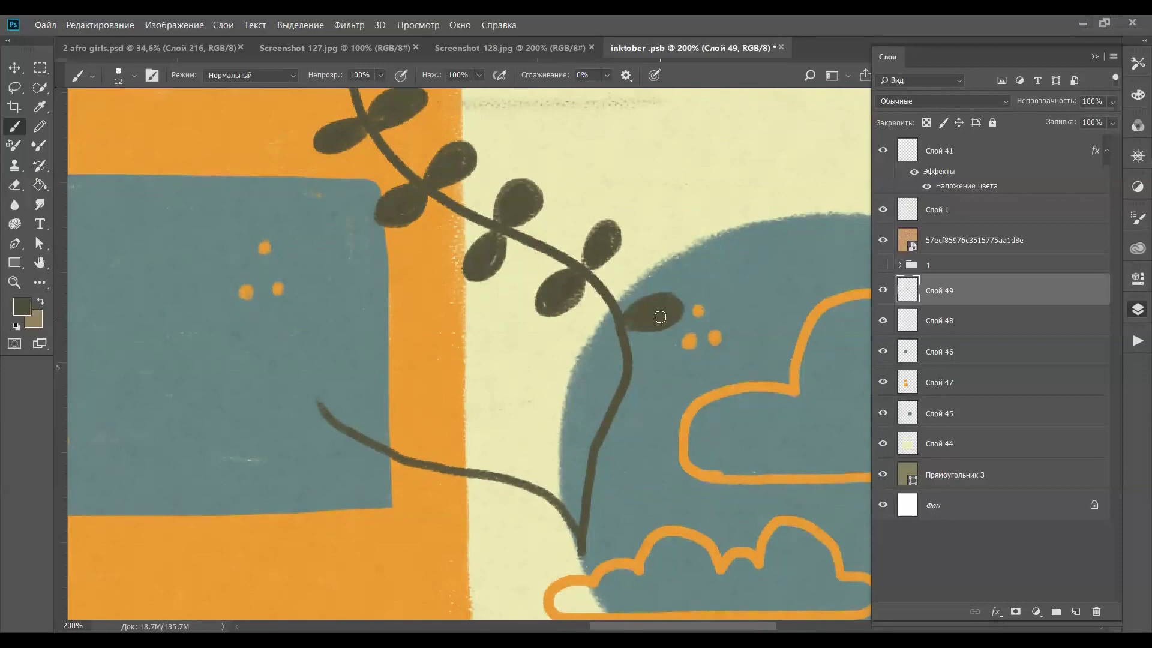
drag(578, 354, 606, 342)
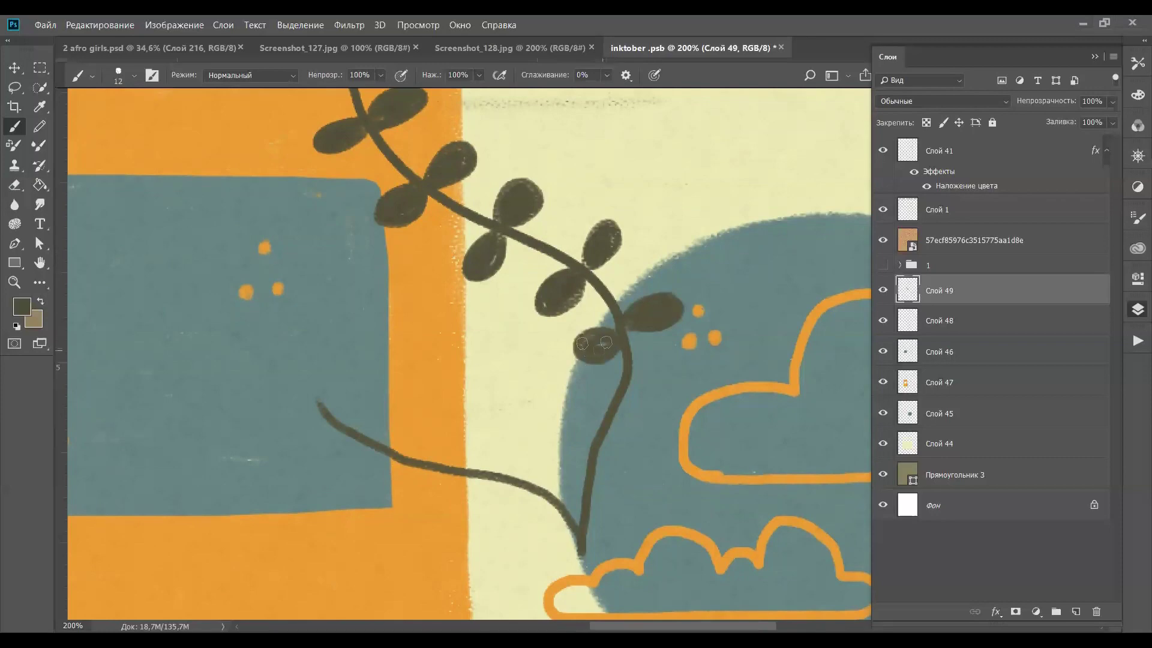
Paint the remaining dark green leaves down the lower end of the stem over the speaker's left edge
mouse_move(620, 408)
mouse_down()
mouse_move(636, 416)
mouse_move(657, 406)
mouse_up()
drag(606, 412, 598, 417)
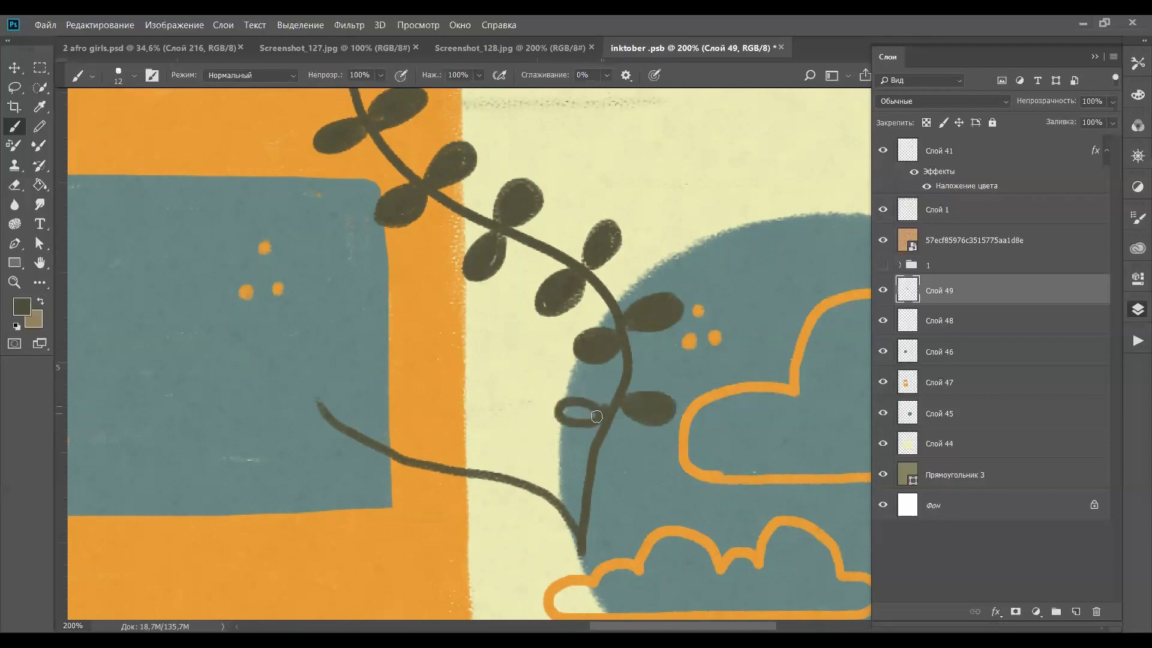
key(ctrl+z)
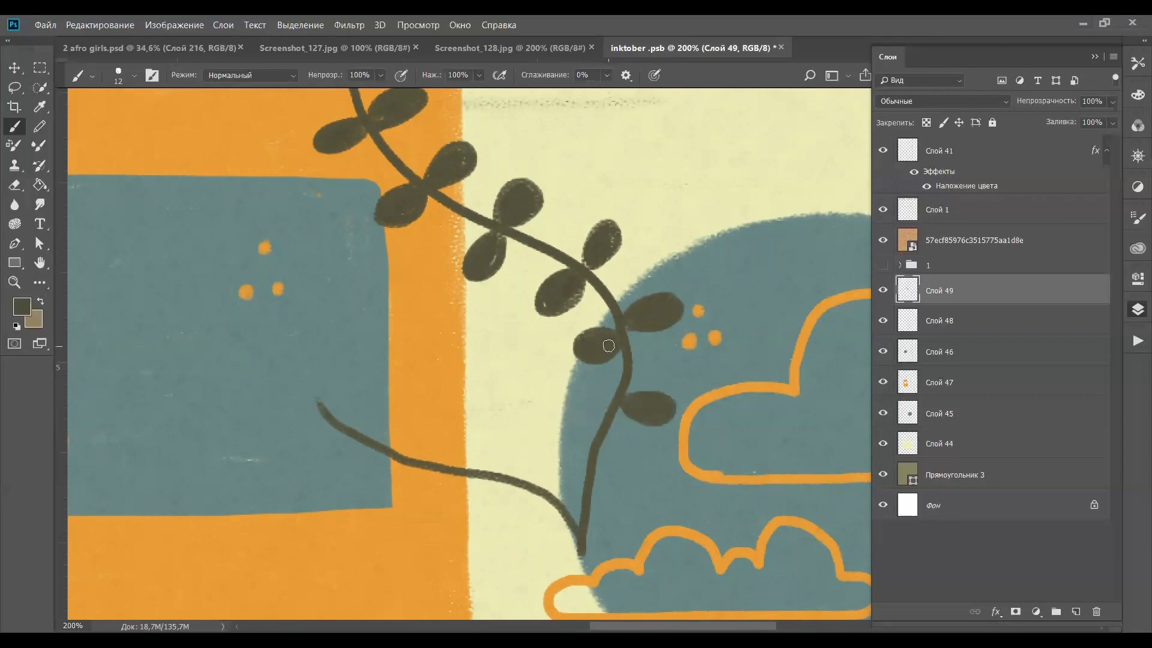
drag(611, 408, 566, 420)
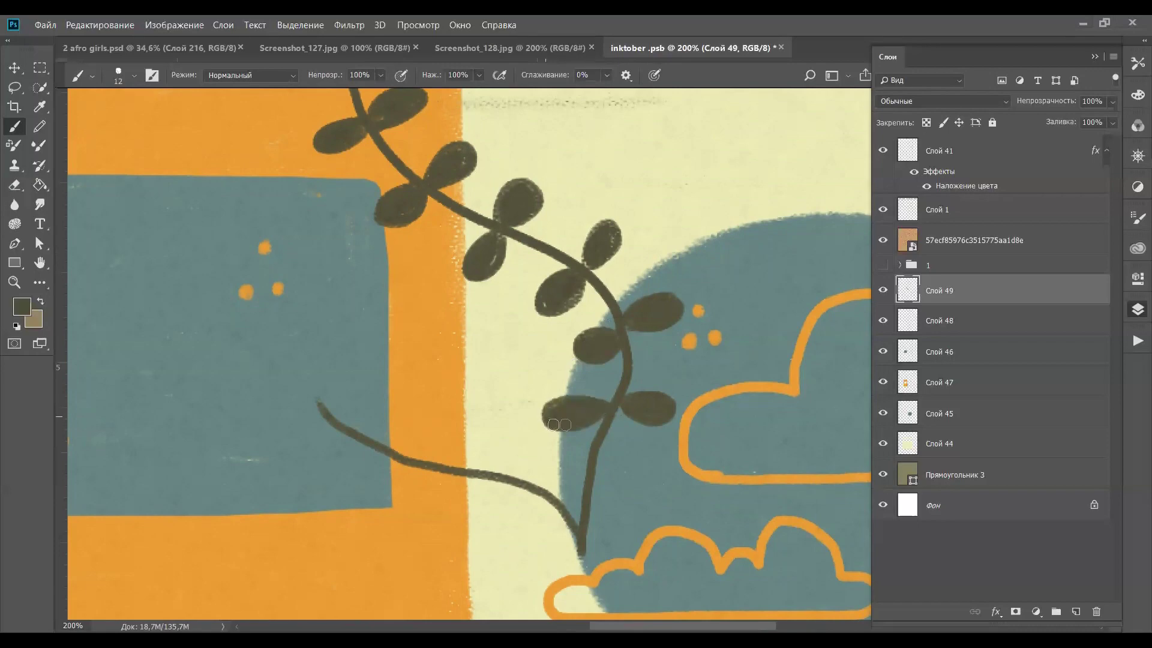
mouse_move(588, 483)
mouse_down()
mouse_move(617, 482)
mouse_move(689, 393)
mouse_up()
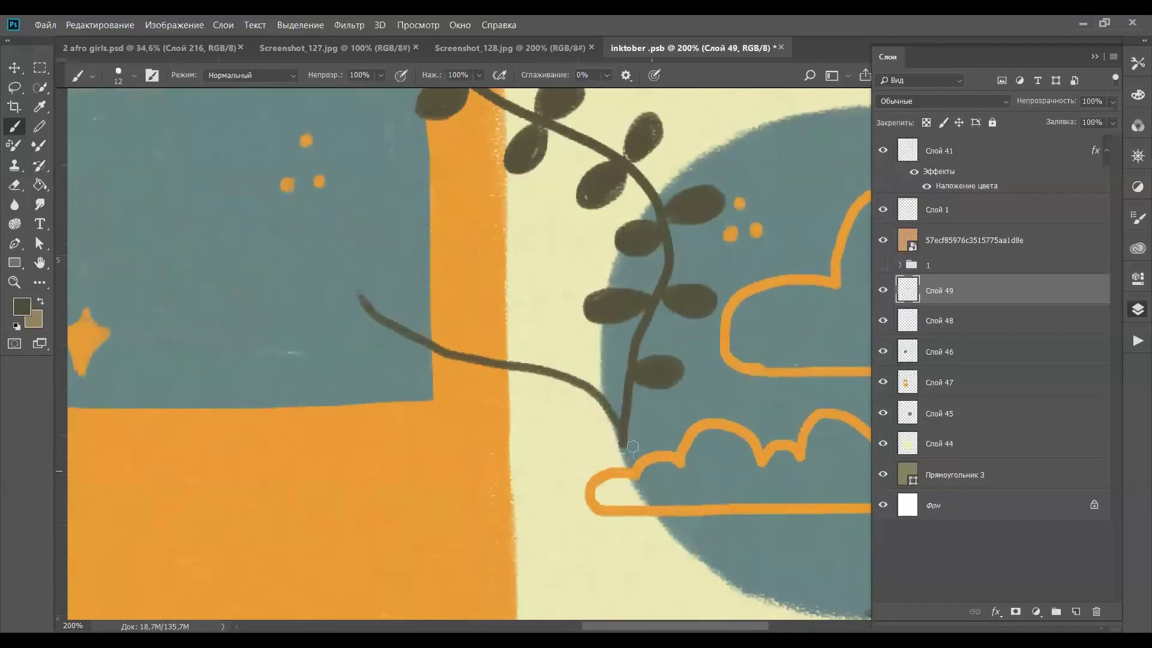
drag(635, 429, 624, 447)
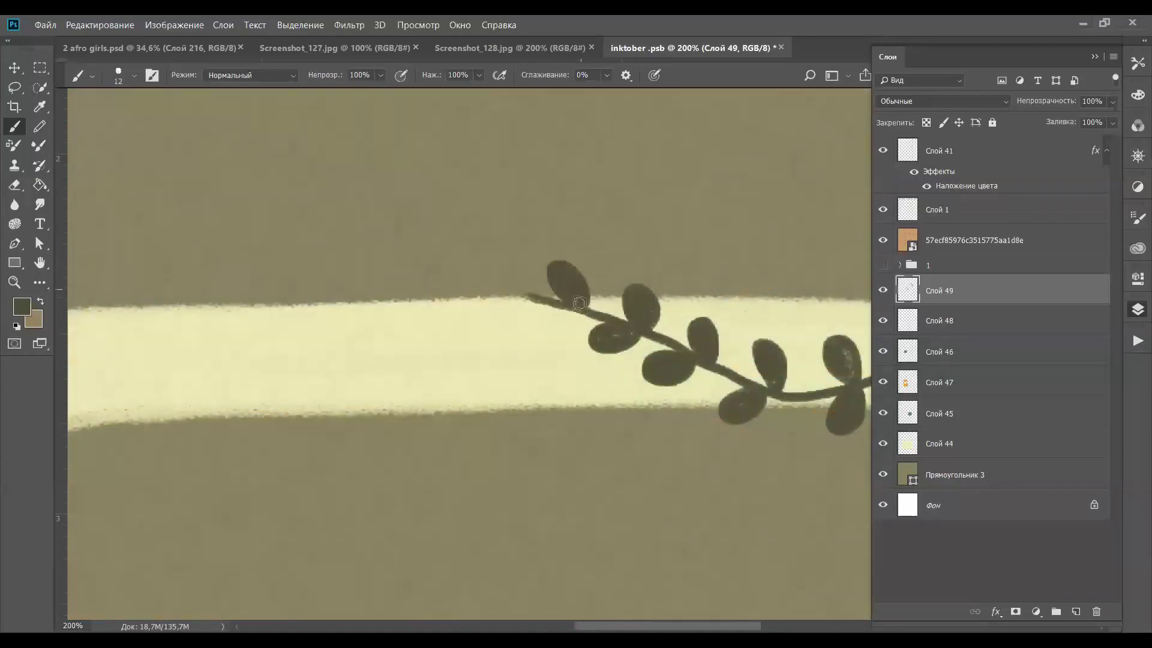
Paint the end leaf at the tip of the handle's vine and save the document
mouse_move(558, 312)
mouse_down()
mouse_move(549, 324)
mouse_move(510, 264)
mouse_move(531, 287)
mouse_up()
key(ctrl+0)
key(ctrl+s)
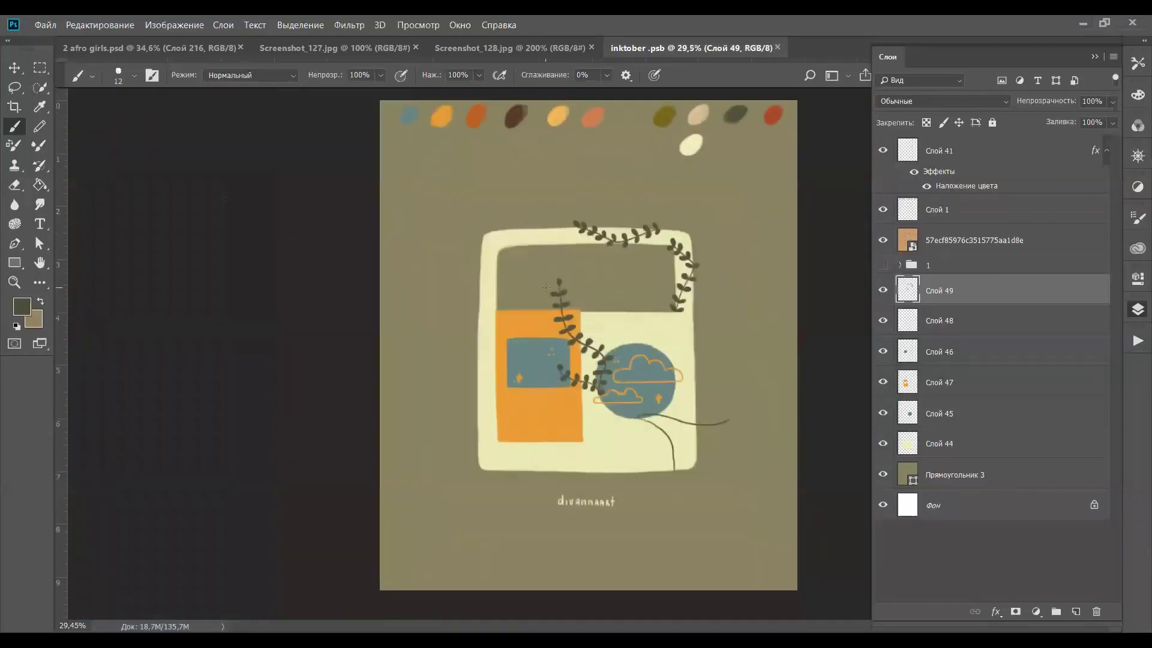
Apply a Color Overlay to the cassette compartment on Слой 47, using the red palette swatch colour aa4823
key(v)
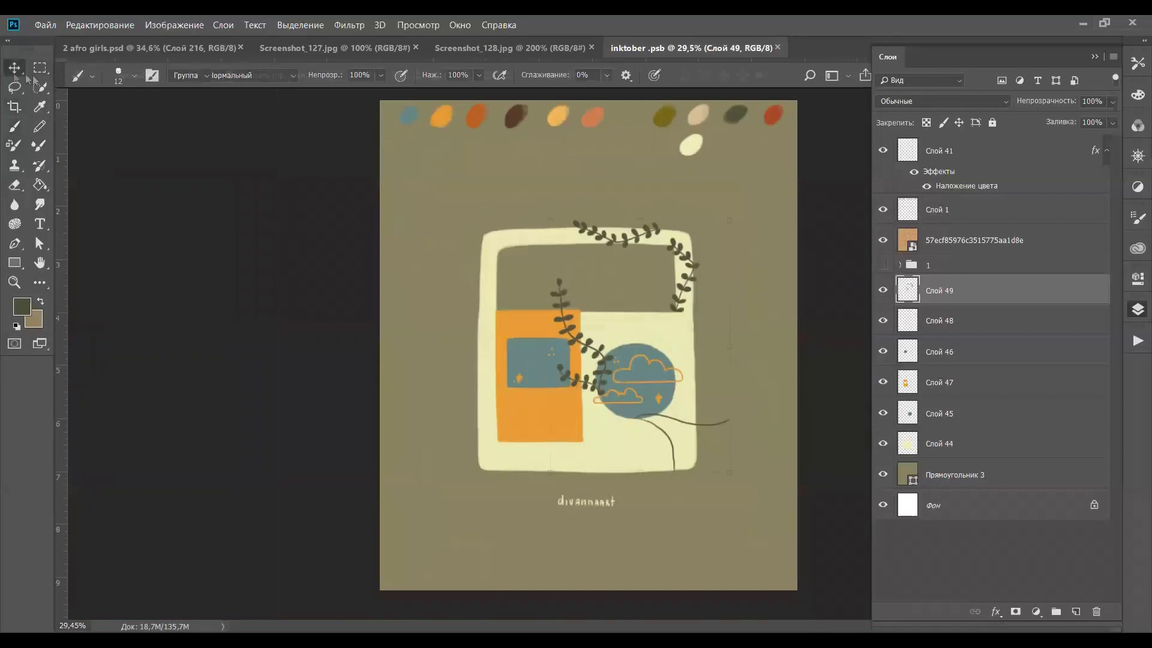
click(991, 383)
click(996, 612)
click(1021, 550)
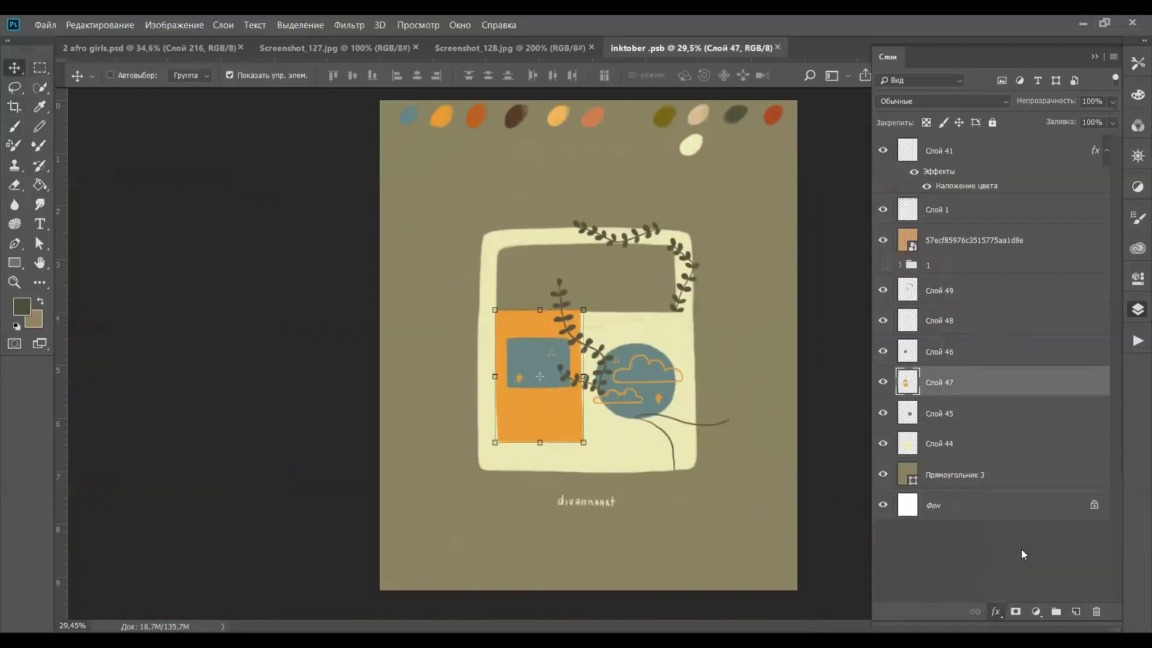
click(768, 546)
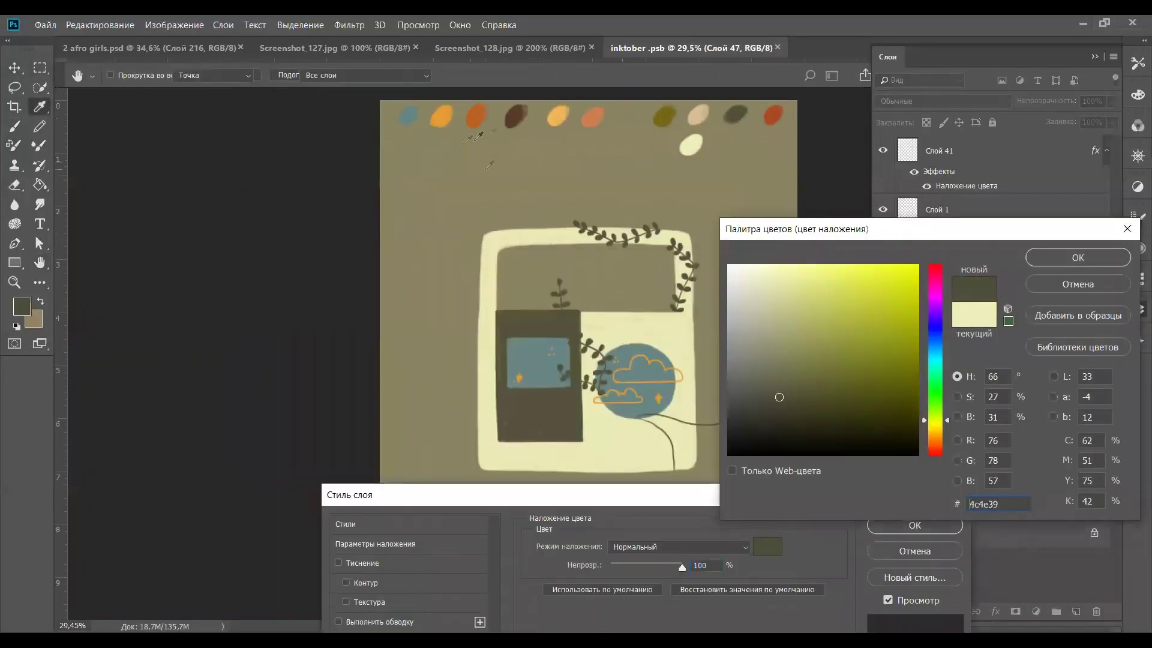
click(513, 128)
click(475, 119)
click(772, 118)
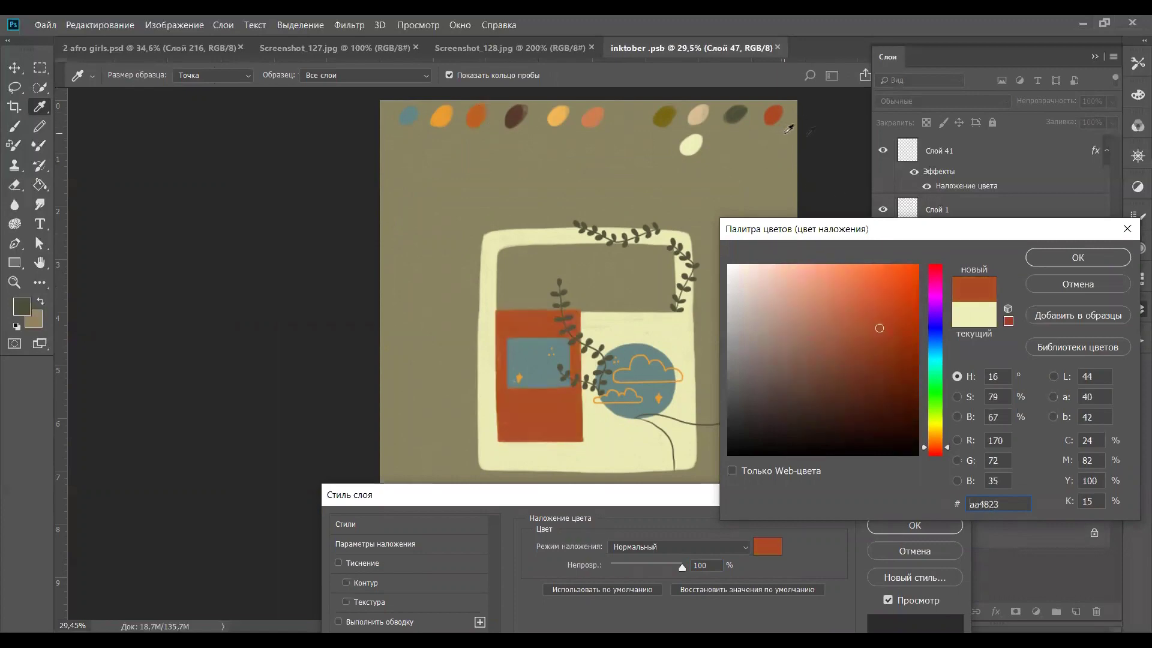
click(1037, 261)
click(884, 523)
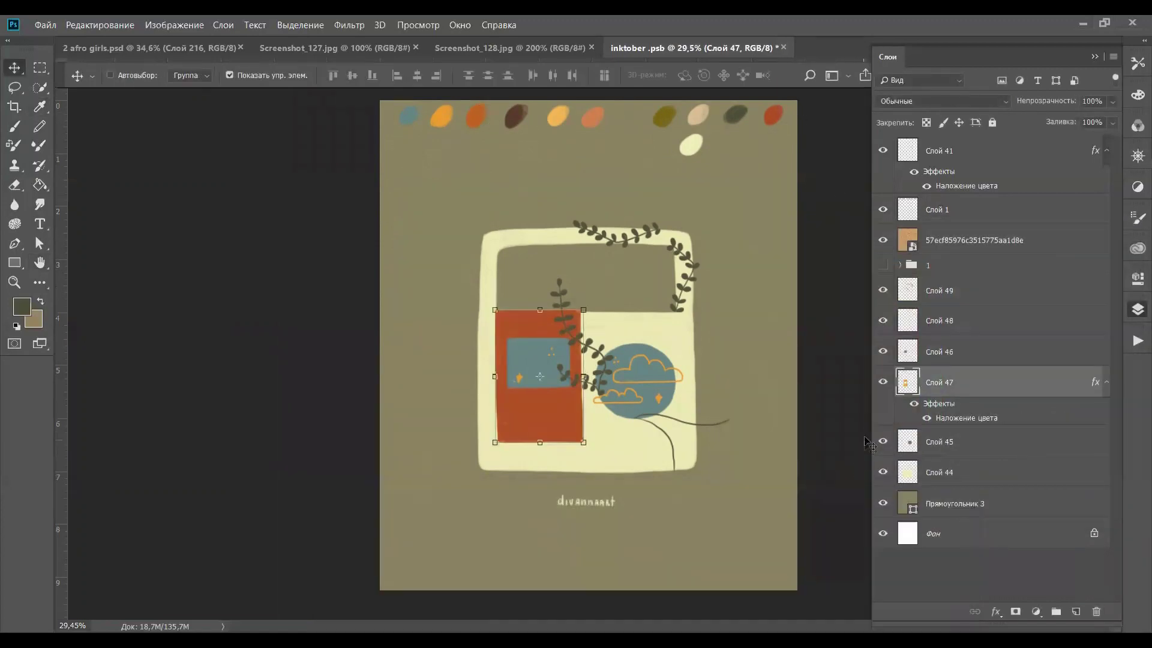
Set the foreground colour to the olive green palette swatch
click(21, 307)
click(664, 115)
click(1044, 258)
key(v)
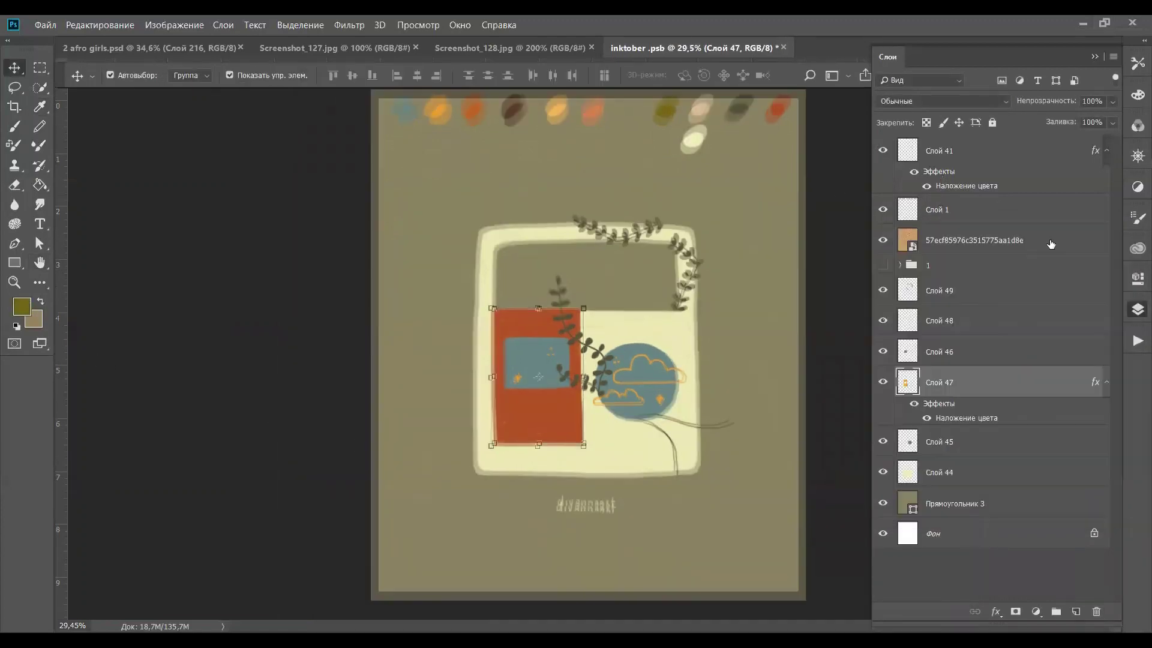
Check which elements are on Слой 46 and Слой 48, and add a new layer above Слой 48
key(ctrl+plus)
key(ctrl+plus)
key(ctrl+plus)
key(alt+BackSpace)
key(ctrl+z)
key(ctrl+plus)
mouse_move(591, 437)
mouse_down()
mouse_move(298, 210)
mouse_move(305, 180)
mouse_up()
click(884, 352)
click(883, 352)
click(881, 322)
click(882, 321)
click(960, 321)
click(1076, 611)
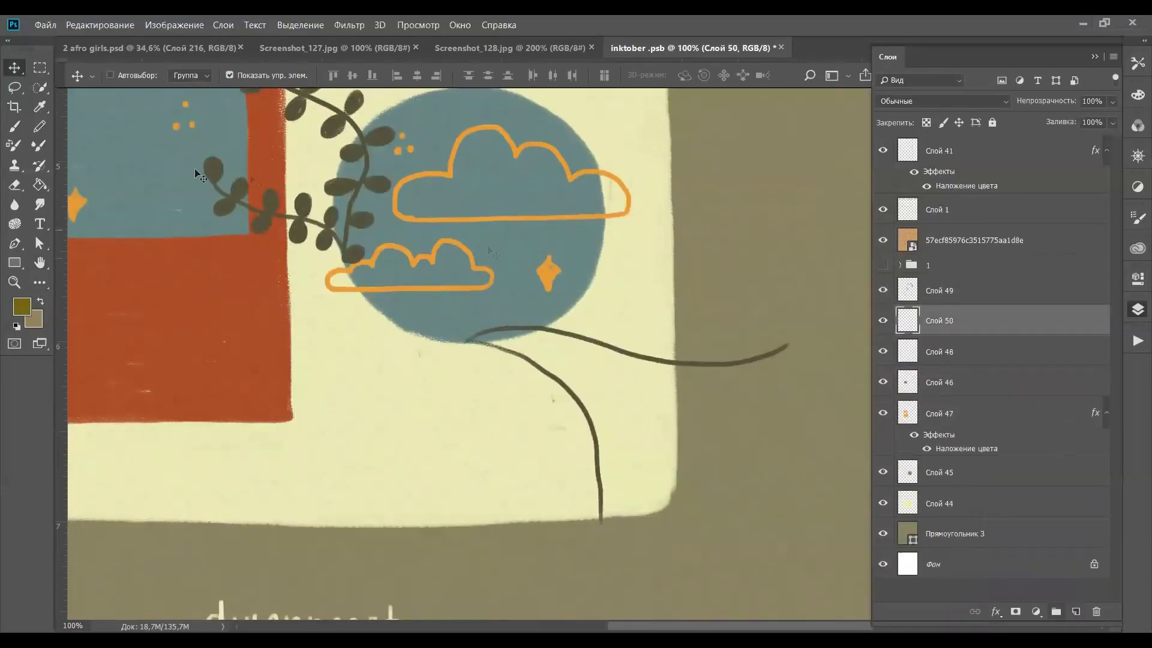
Outline a heart-shaped olive green leaf around the end of the lower stem and start shading its left lobe
key(b)
mouse_move(532, 318)
mouse_down()
mouse_move(487, 201)
mouse_move(487, 384)
mouse_move(572, 518)
mouse_move(557, 320)
mouse_move(549, 333)
mouse_up()
drag(553, 337, 558, 371)
drag(544, 334, 548, 373)
drag(526, 333, 537, 354)
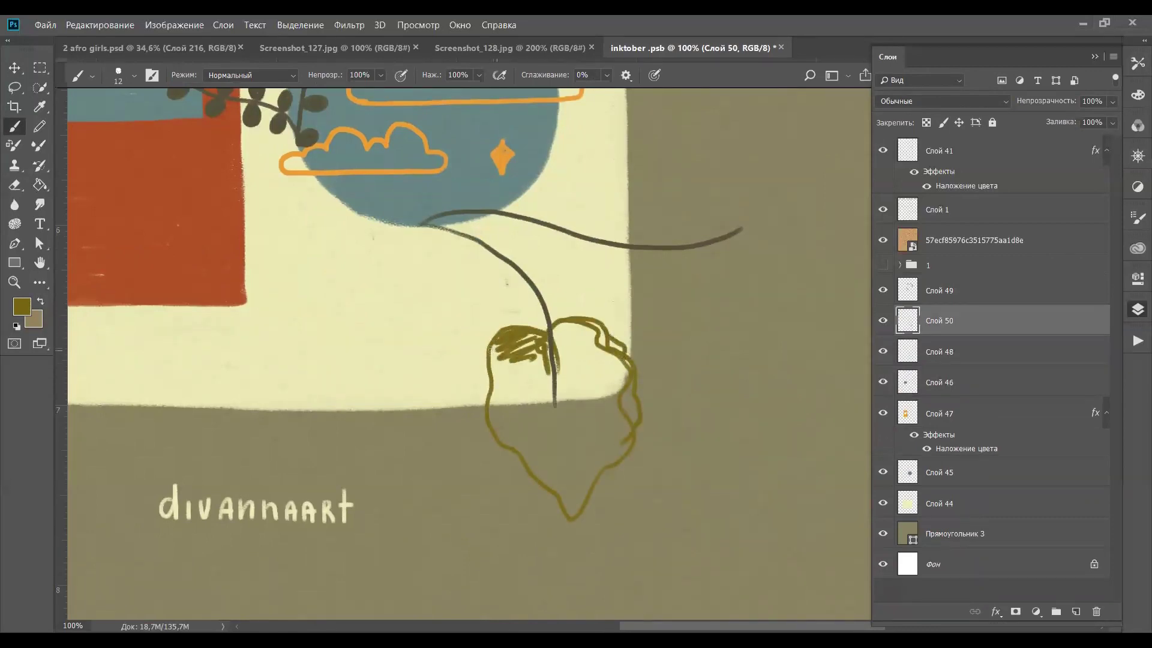
Widen the heart-shaped leaf's outline with Screenshot_128.jpg as reference and outline a second leaf on the other stem
click(510, 47)
click(655, 48)
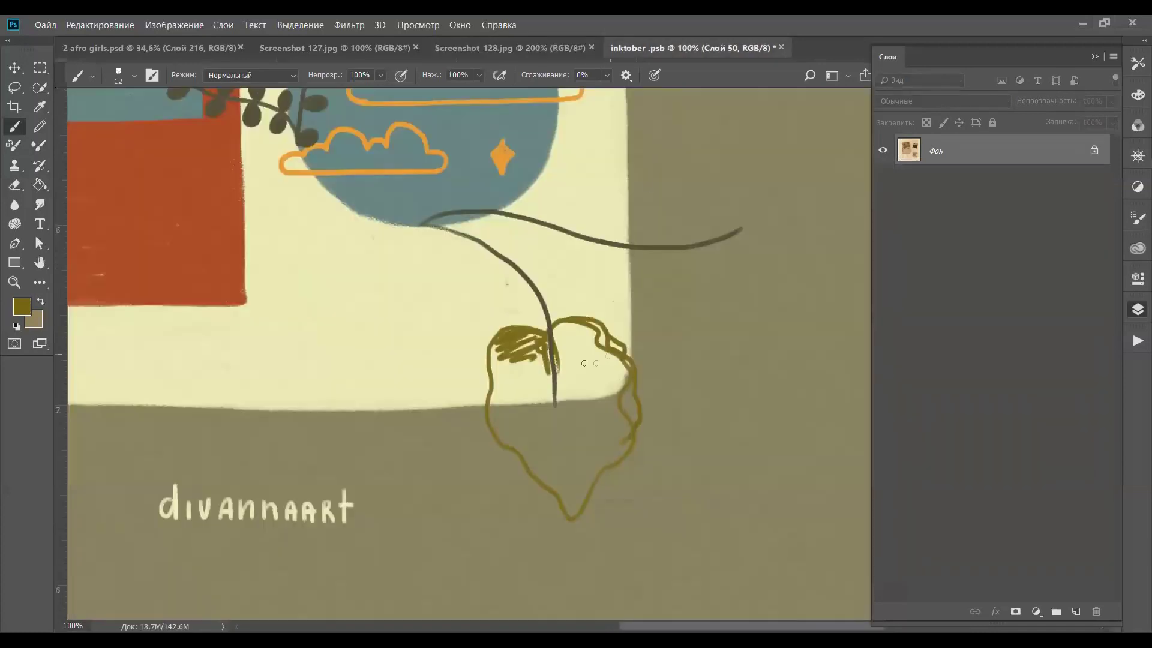
drag(545, 326, 486, 420)
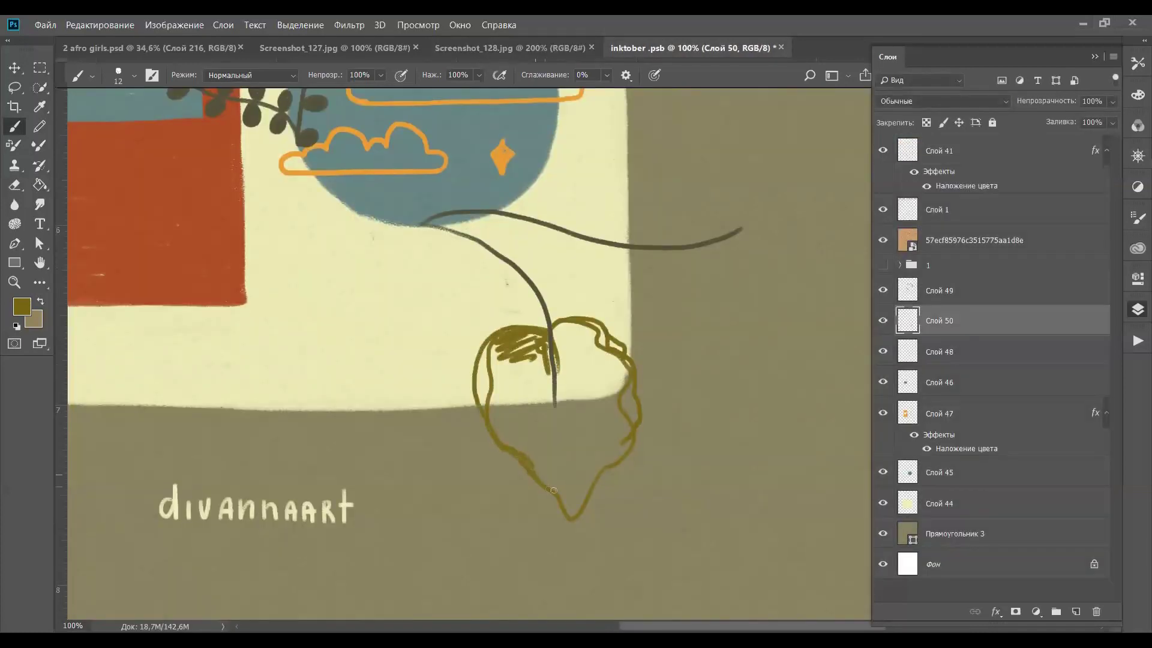
drag(642, 388, 579, 310)
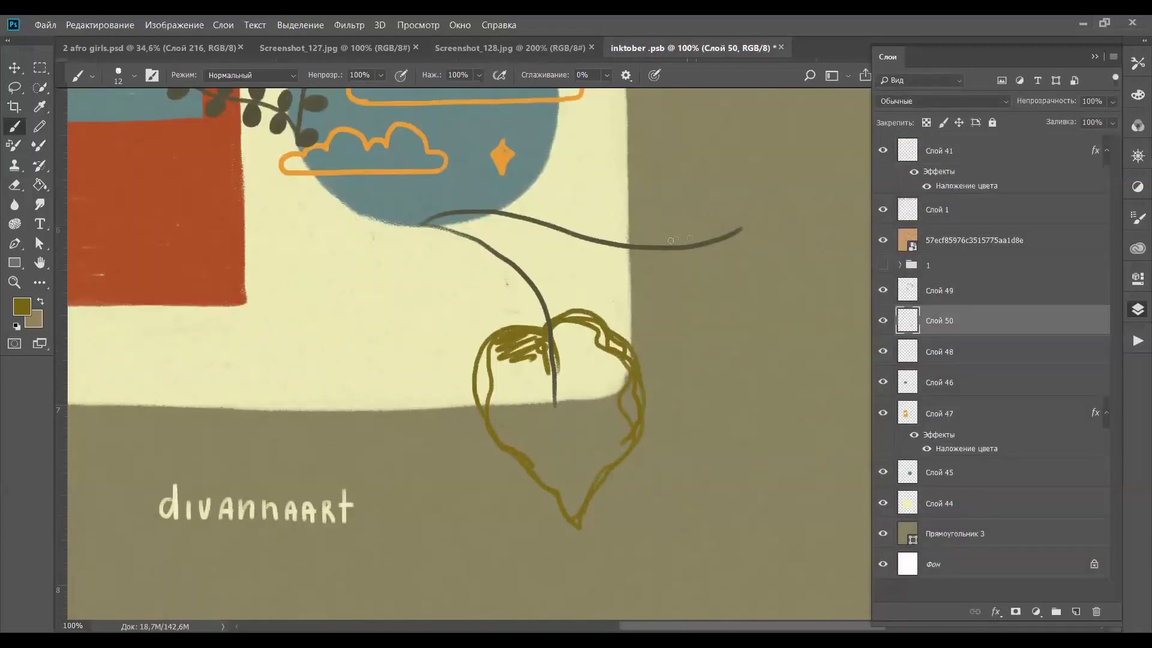
mouse_move(617, 206)
mouse_down()
mouse_move(777, 191)
mouse_move(786, 282)
mouse_move(618, 251)
mouse_move(641, 305)
mouse_move(733, 305)
mouse_up()
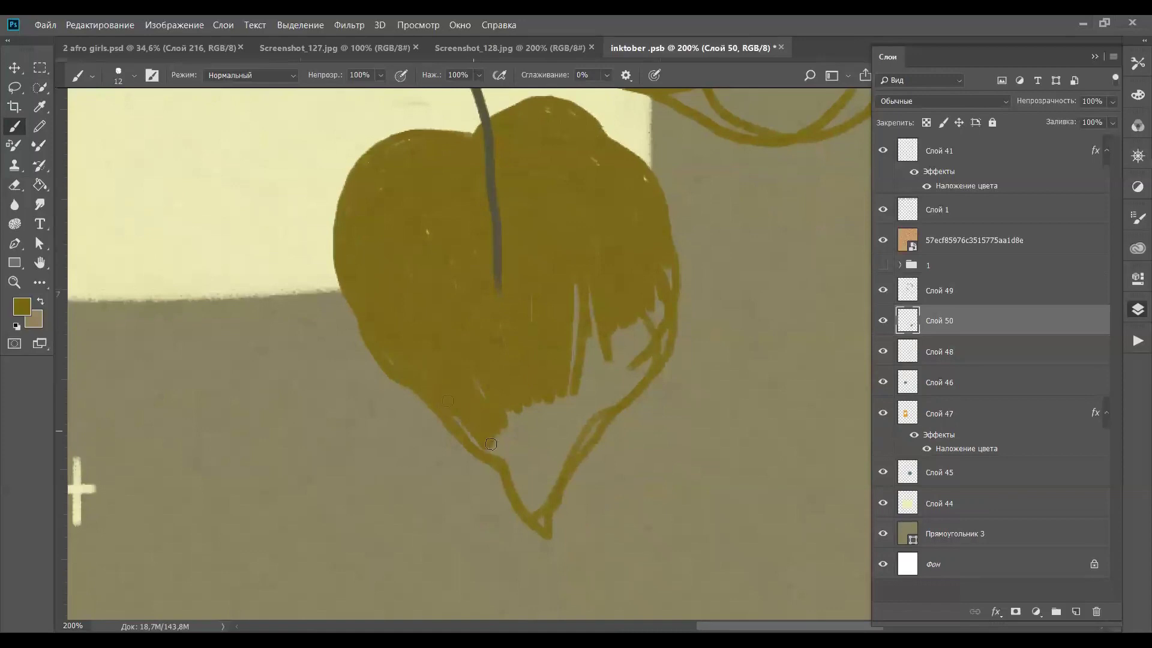
Fill the rest of the heart-shaped leaf, down to its pointed tip, with olive green
mouse_move(504, 463)
mouse_down()
mouse_move(528, 510)
mouse_move(522, 456)
mouse_move(543, 456)
mouse_move(545, 532)
mouse_up()
mouse_move(566, 492)
mouse_down()
mouse_move(609, 447)
mouse_move(555, 480)
mouse_move(540, 409)
mouse_move(483, 438)
mouse_up()
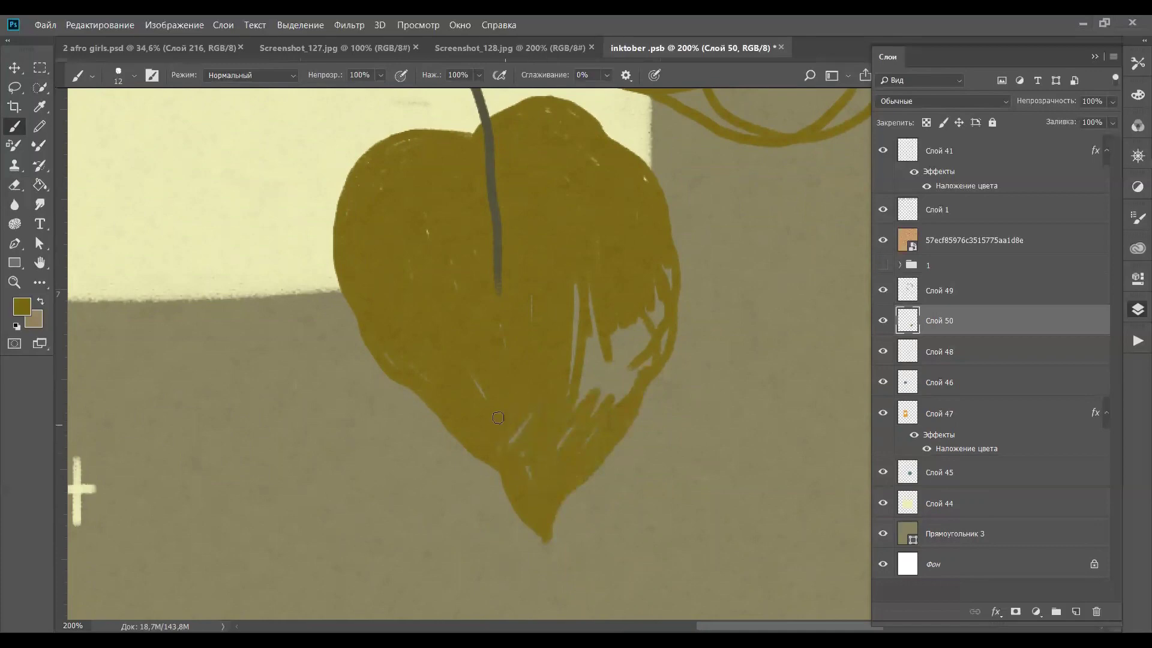
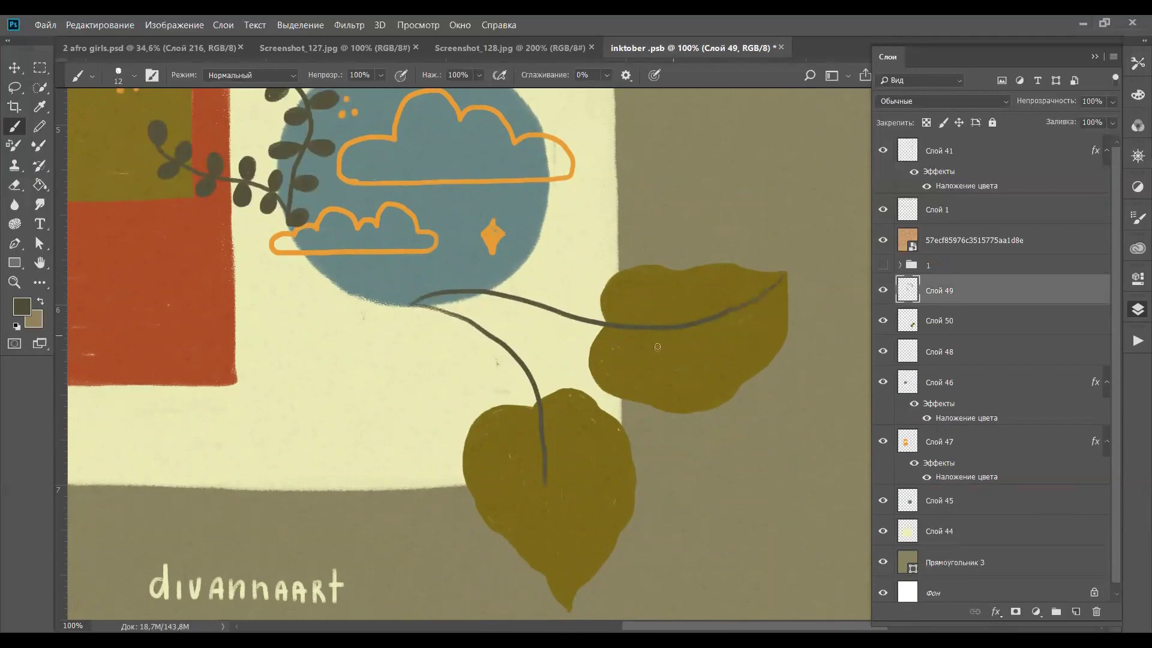
Draw the dark midribs, side veins, partial edge outlines and small spots on both olive leaves on Слой 49
drag(535, 357, 559, 465)
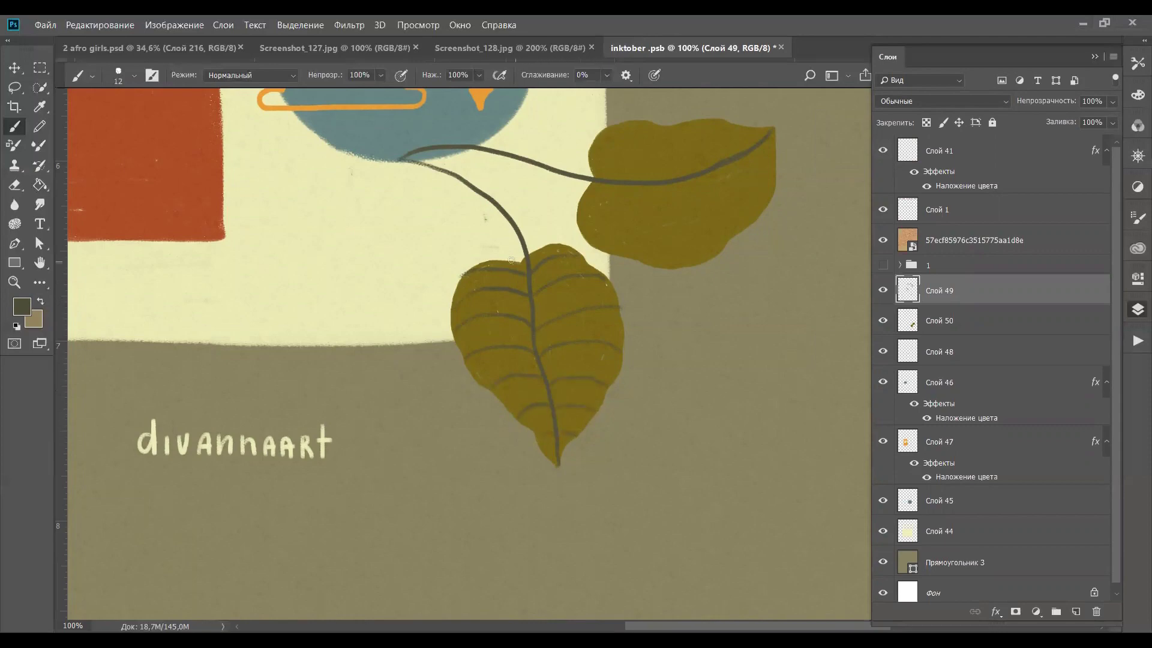
mouse_move(469, 269)
mouse_down()
mouse_move(453, 329)
mouse_move(474, 376)
mouse_up()
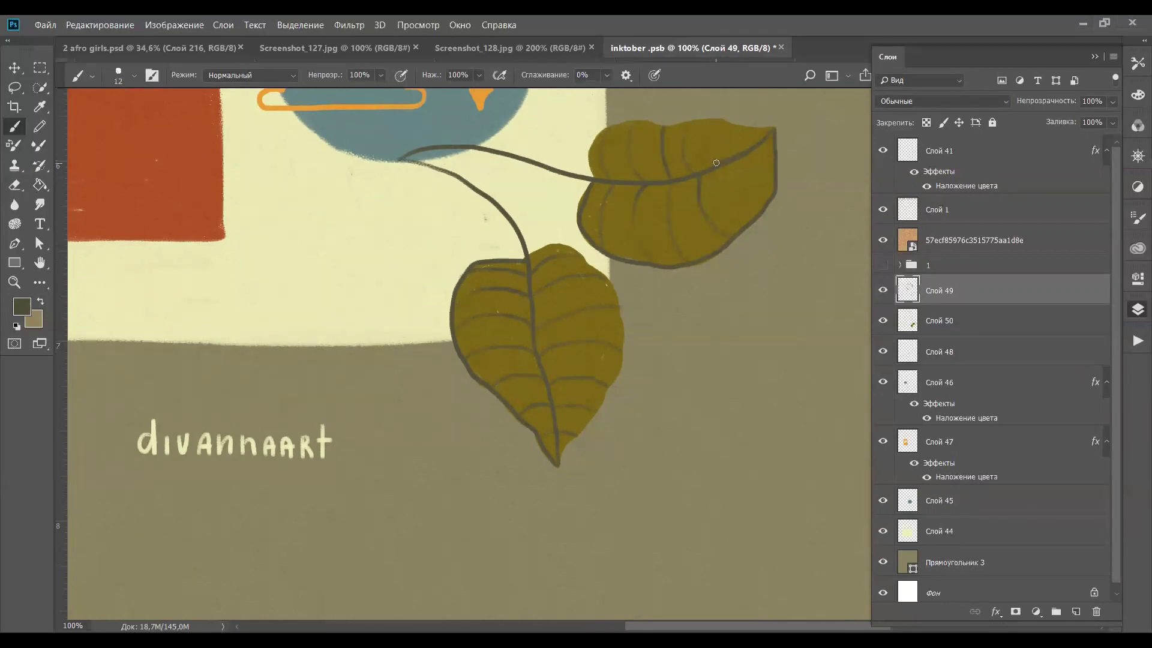
drag(758, 128, 769, 155)
drag(549, 301, 545, 335)
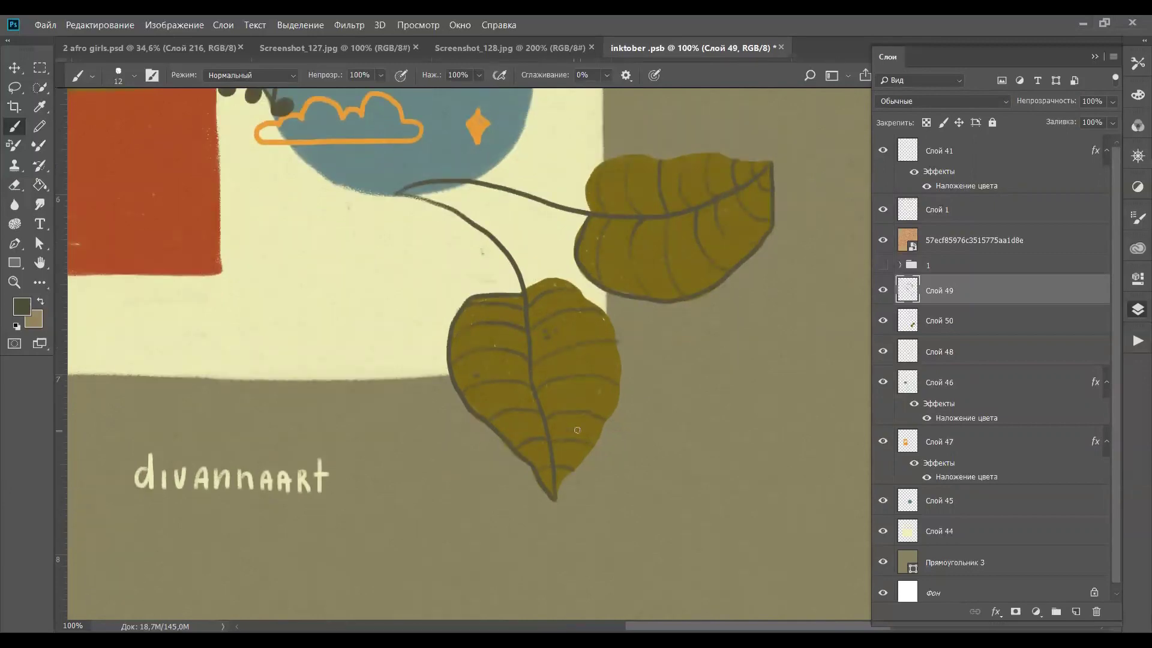
Paint a solid cream crescent moon in the middle of the blue cassette window on Слой 51
key(ctrl+minus)
key(ctrl+minus)
key(ctrl+minus)
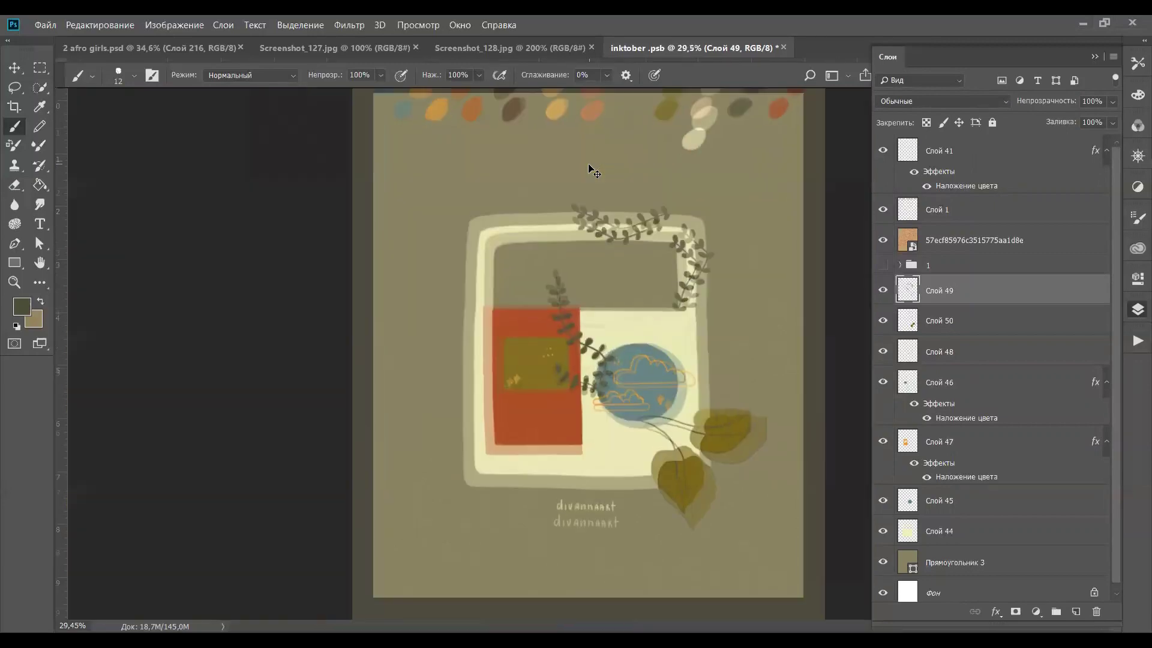
key(ctrl+plus)
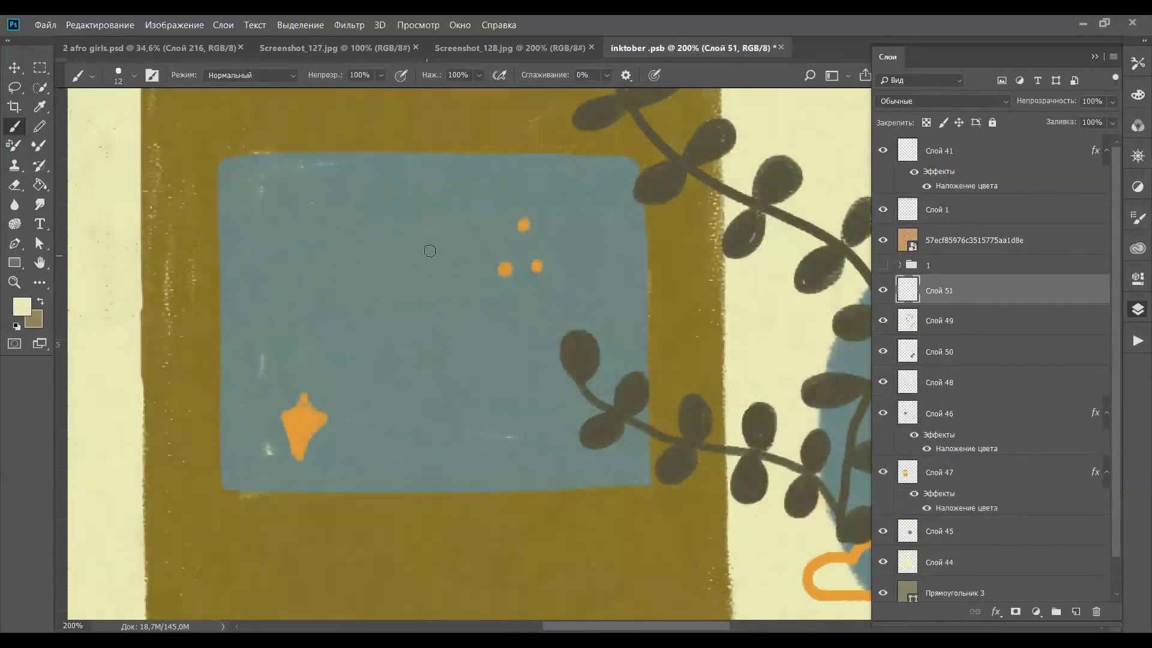
mouse_move(371, 309)
mouse_down()
mouse_move(377, 355)
mouse_move(453, 379)
mouse_up()
mouse_move(409, 257)
mouse_down()
mouse_move(402, 324)
mouse_move(434, 355)
mouse_move(459, 358)
mouse_up()
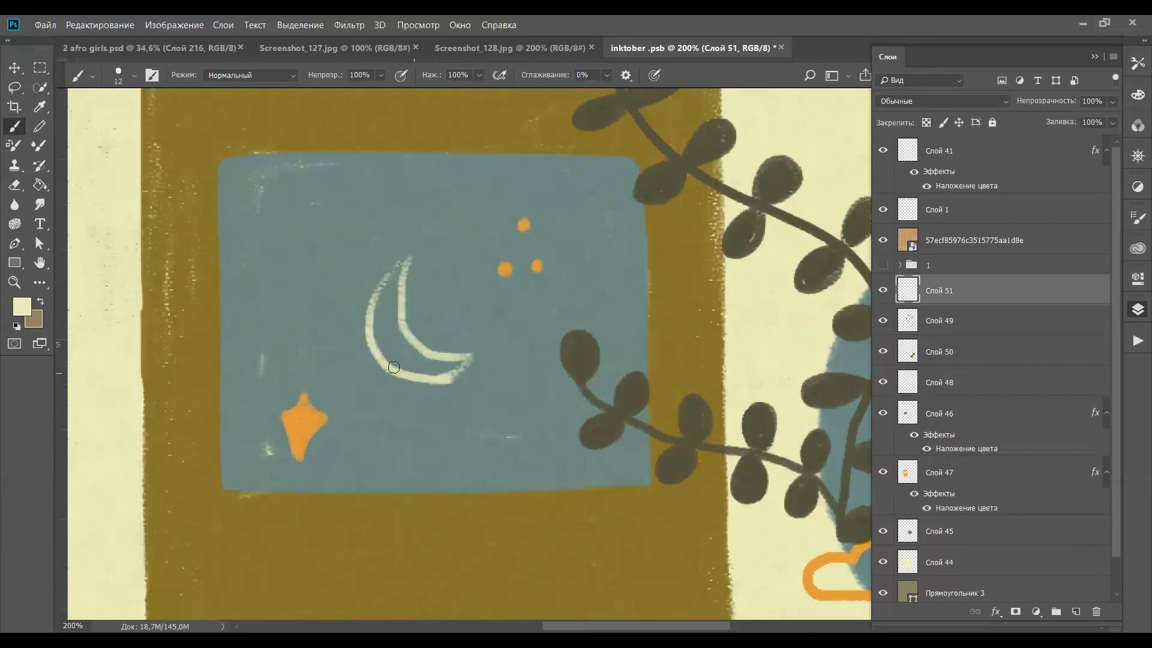
drag(387, 365, 443, 378)
mouse_move(414, 380)
mouse_down()
mouse_move(456, 360)
mouse_move(430, 365)
mouse_move(369, 339)
mouse_move(381, 315)
mouse_move(429, 355)
mouse_up()
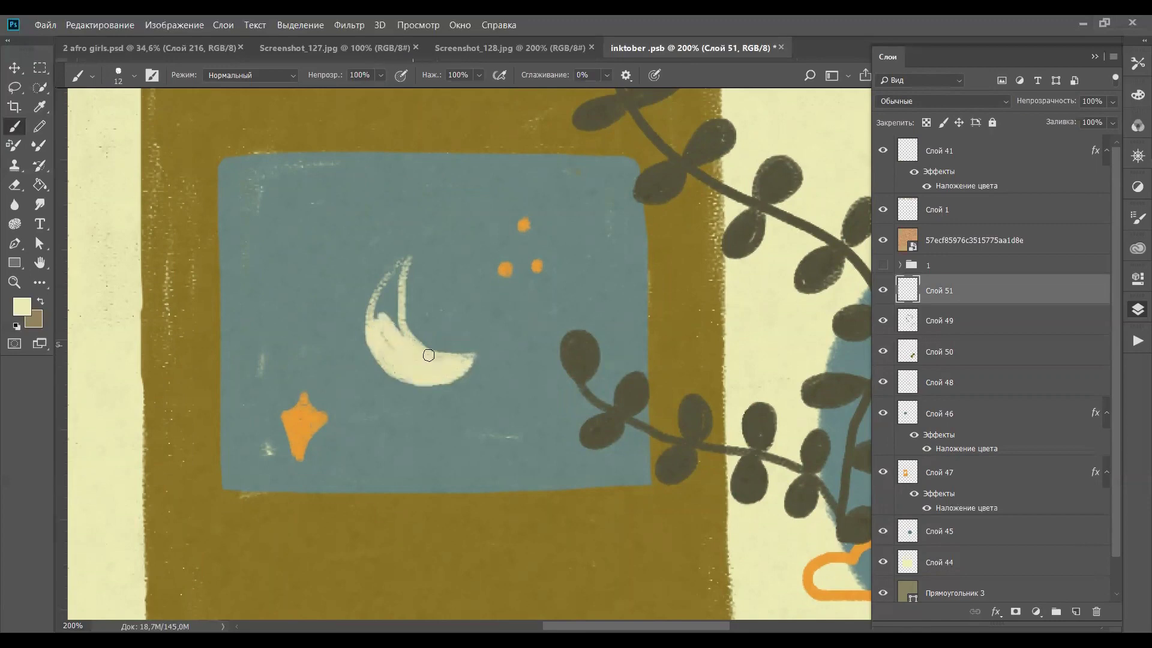
mouse_move(401, 259)
mouse_down()
mouse_move(375, 318)
mouse_move(408, 258)
mouse_up()
Outline all four sides of the blue cassette window in cream and move the moon's layer below Слой 49
drag(220, 155, 231, 488)
mouse_move(221, 160)
mouse_down()
mouse_move(624, 151)
mouse_move(638, 169)
mouse_move(650, 340)
mouse_up()
key(ctrl+z)
mouse_move(633, 154)
mouse_down()
mouse_move(652, 282)
mouse_move(642, 185)
mouse_move(653, 484)
mouse_up()
key(ctrl+z)
drag(960, 292, 960, 336)
mouse_move(232, 488)
mouse_down()
mouse_move(377, 501)
mouse_move(619, 489)
mouse_up()
key(ctrl+z)
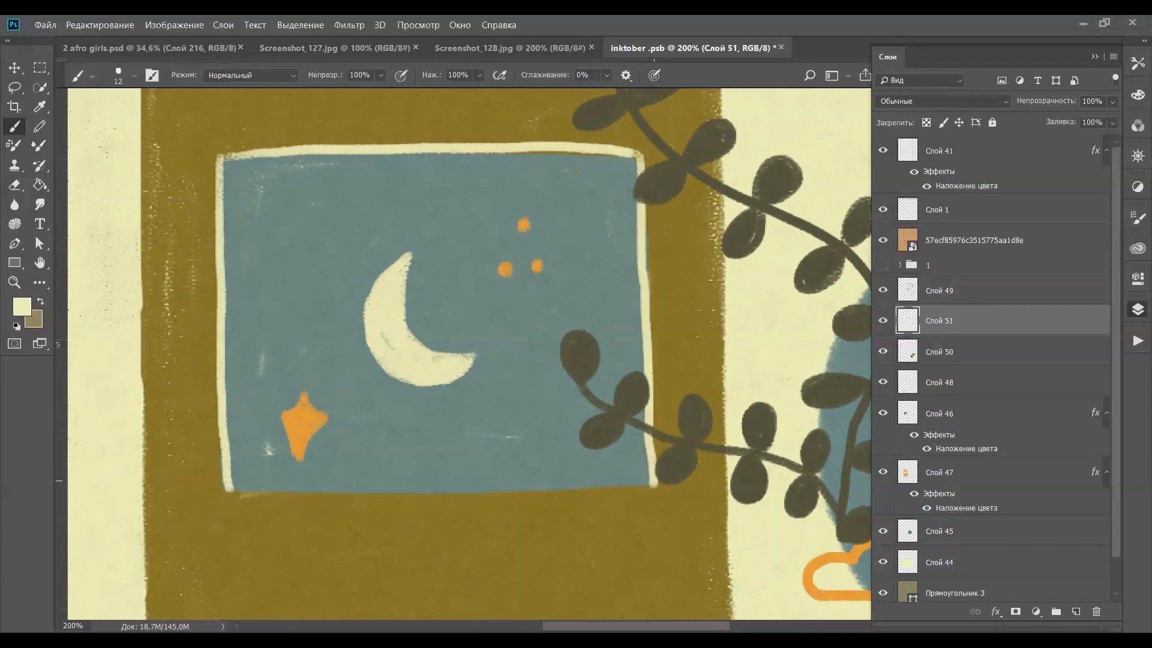
drag(231, 489, 654, 487)
key(ctrl+0)
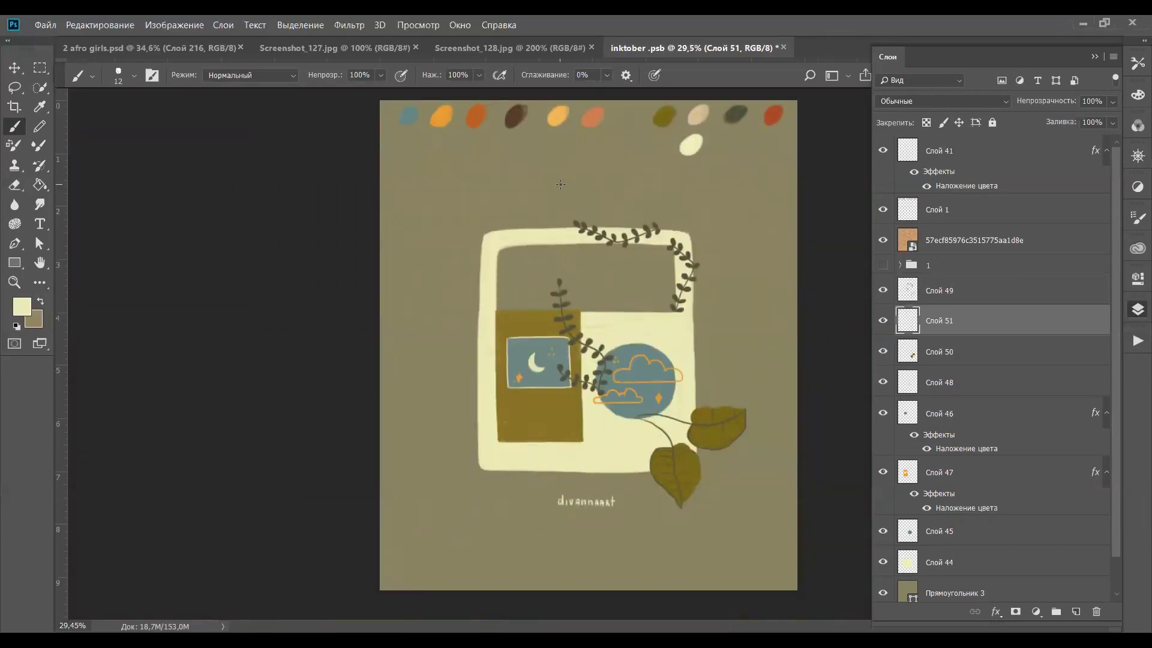
Paint a pair of thin cream stripes across the lower part of the olive panel, using sketch group 1 as guide
key(ctrl+plus)
key(ctrl+plus)
key(ctrl+plus)
key(ctrl+plus)
key(ctrl+plus)
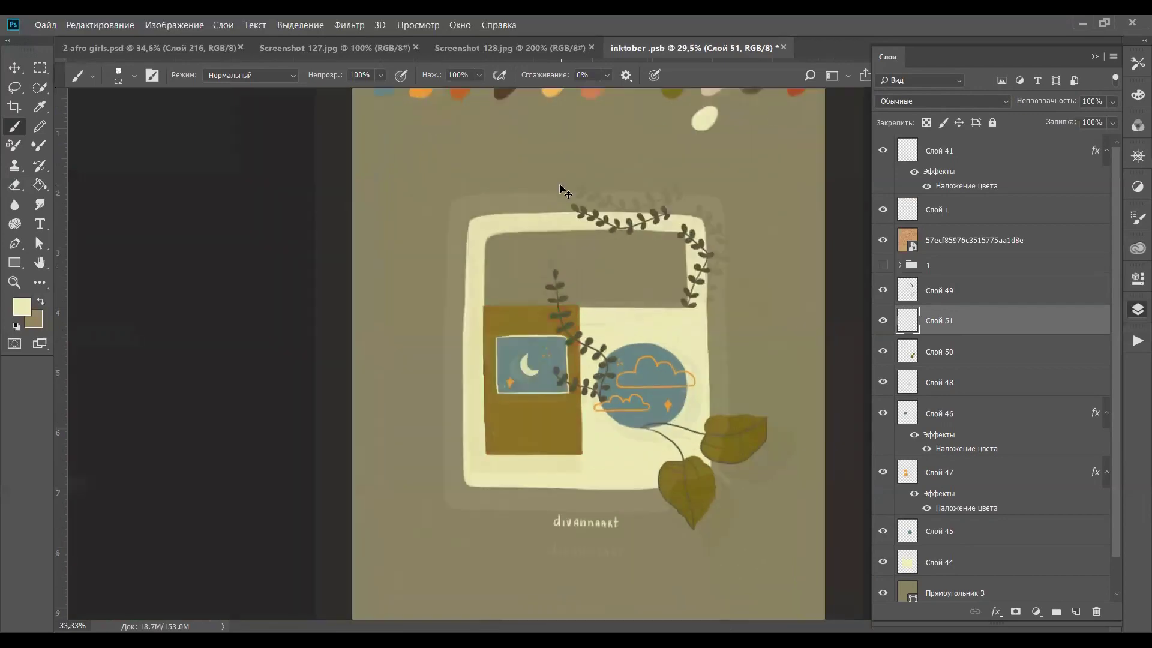
mouse_move(343, 579)
mouse_down()
mouse_move(617, 322)
mouse_move(603, 148)
mouse_up()
click(883, 265)
mouse_move(218, 373)
mouse_down()
mouse_move(797, 372)
mouse_move(782, 344)
mouse_up()
key(ctrl+z)
drag(235, 352, 798, 357)
Paint two thin cream stripes with small cream blocks between them across the olive panel above the window
drag(666, 129, 583, 606)
drag(124, 250, 642, 236)
key(ctrl+z)
click(882, 265)
click(883, 264)
drag(123, 249, 702, 252)
drag(125, 286, 702, 284)
mouse_move(189, 279)
mouse_down()
mouse_move(256, 273)
mouse_move(261, 249)
mouse_move(291, 270)
mouse_up()
mouse_move(551, 264)
mouse_down()
mouse_move(580, 276)
mouse_move(410, 607)
mouse_up()
Set the foreground colour to brick red and outline the edges of the cream radio body
key(ctrl+0)
key(ctrl+plus)
key(ctrl+plus)
key(ctrl+plus)
click(21, 313)
click(843, 147)
click(1060, 260)
drag(516, 492, 684, 236)
Add a new layer between Слой 47 and Слой 45 and outline most of the blue speaker circle in brick red
click(972, 294)
click(978, 321)
click(1077, 610)
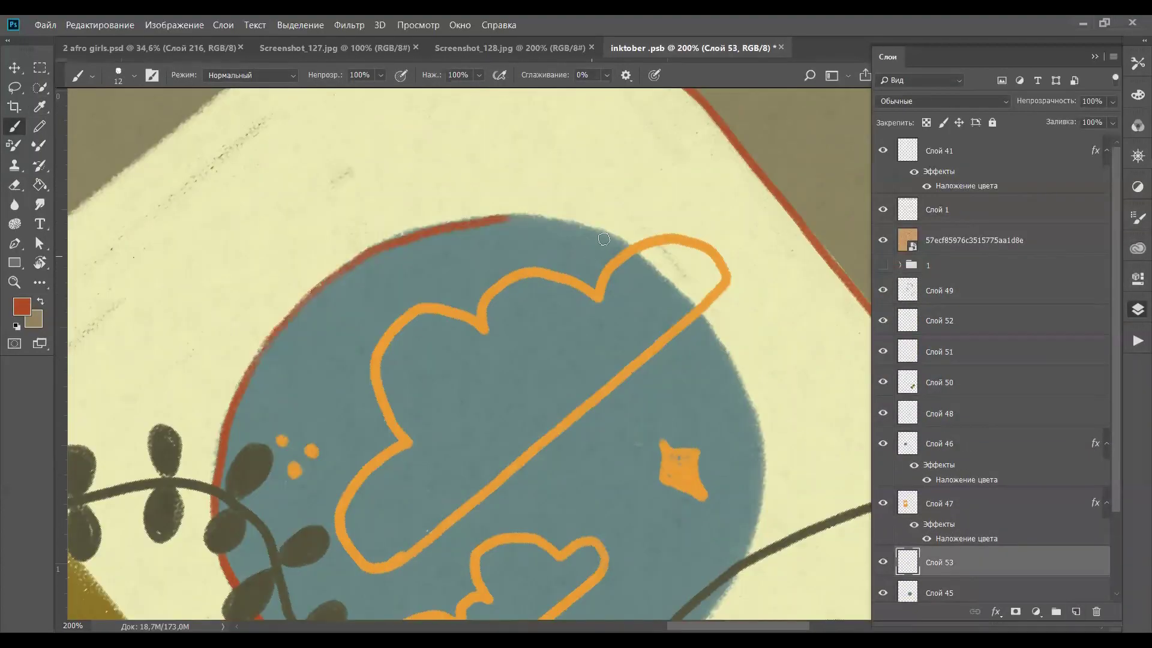
key(r)
mouse_move(420, 150)
mouse_down()
mouse_move(457, 169)
mouse_move(424, 322)
mouse_move(489, 278)
mouse_move(559, 252)
mouse_move(648, 246)
mouse_move(480, 206)
mouse_move(485, 294)
mouse_up()
key(r)
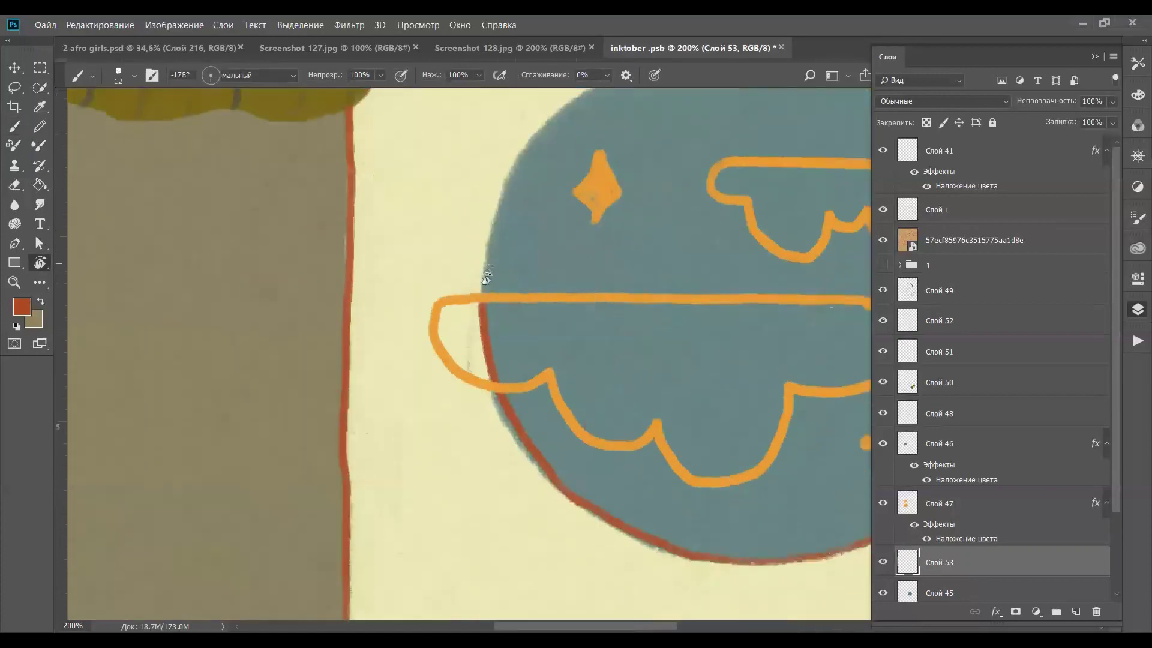
key(r)
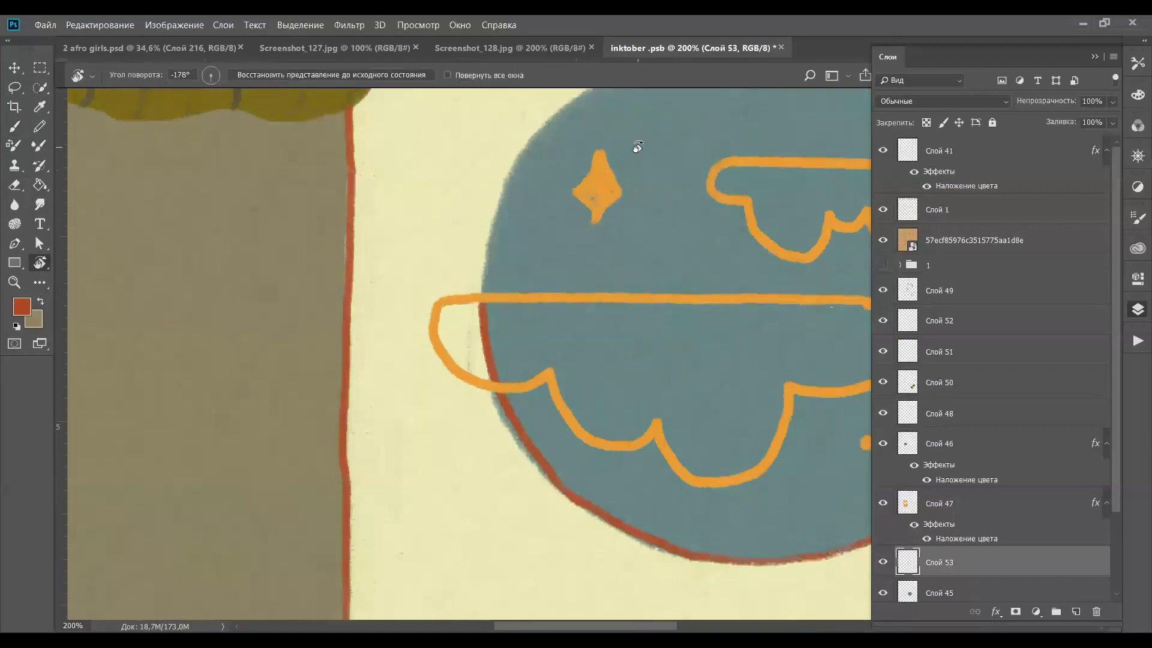
drag(516, 204, 571, 146)
key(b)
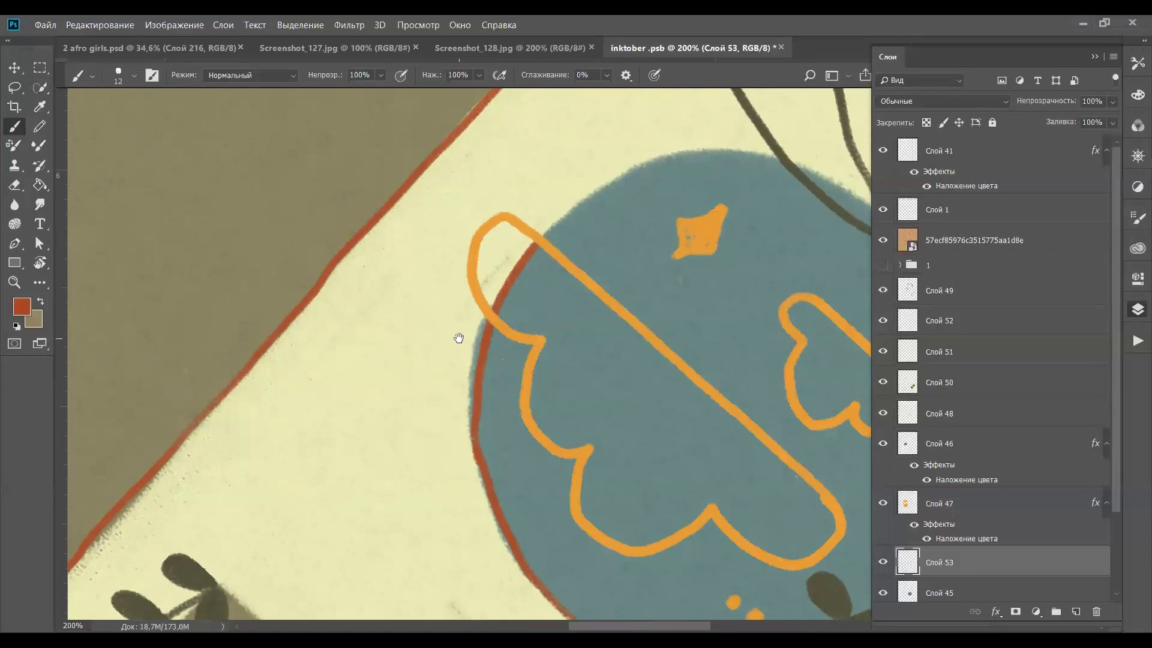
Close the brick red outline along the lower-right part of the speaker circle
drag(474, 284, 345, 319)
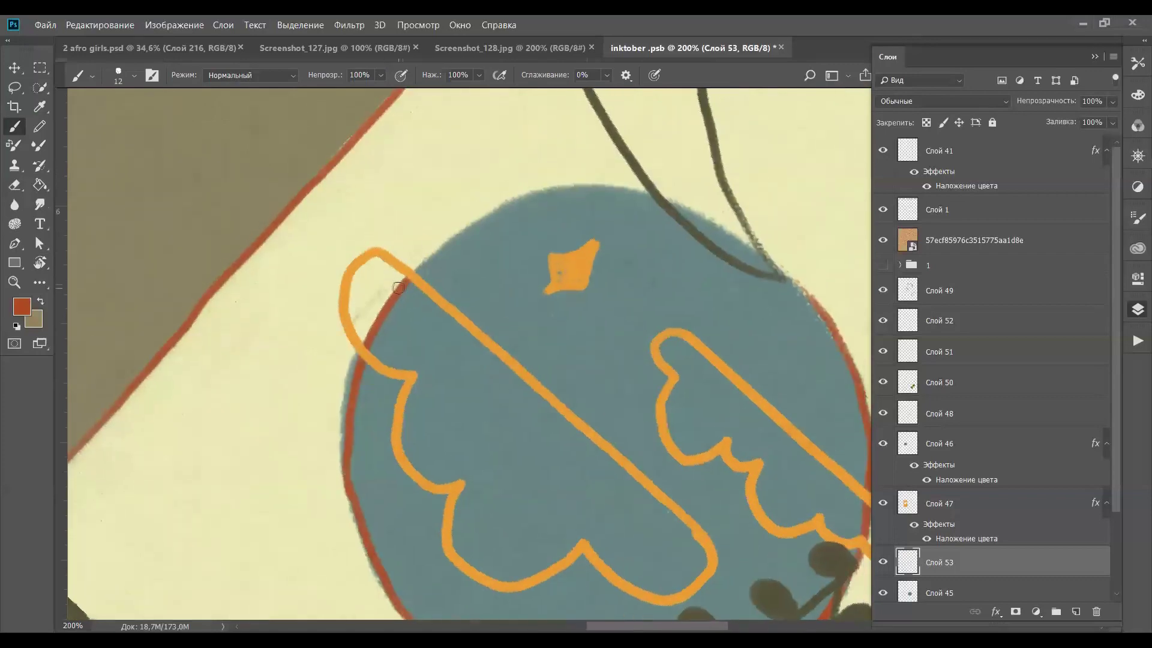
mouse_move(413, 273)
mouse_down()
mouse_move(441, 246)
mouse_move(565, 190)
mouse_up()
key(r)
mouse_move(465, 138)
mouse_down()
mouse_move(468, 120)
mouse_move(276, 360)
mouse_up()
key(b)
key(r)
mouse_move(711, 150)
mouse_down()
mouse_move(494, 470)
mouse_move(497, 485)
mouse_move(476, 470)
mouse_move(484, 486)
mouse_up()
key(b)
drag(397, 298, 535, 414)
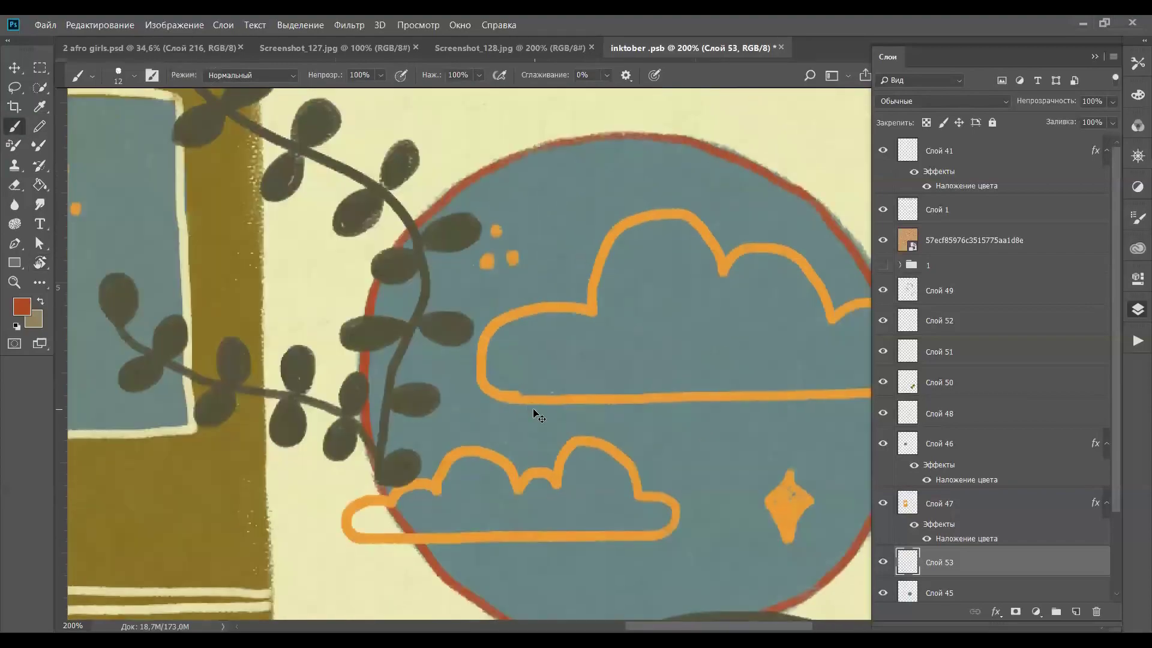
key(ctrl+minus)
key(ctrl+minus)
key(ctrl+minus)
key(ctrl+minus)
Add a new layer above Слой 49 and outline three brick red buttons above the olive panel, following sketch group 1
key(ctrl+plus)
key(ctrl+plus)
key(ctrl+plus)
mouse_move(399, 370)
mouse_down()
mouse_move(502, 458)
mouse_move(501, 481)
mouse_up()
click(883, 264)
click(883, 264)
click(883, 264)
click(960, 290)
click(1076, 612)
key(ctrl+plus)
drag(244, 330, 360, 334)
mouse_move(455, 327)
mouse_down()
mouse_move(561, 261)
mouse_move(570, 327)
mouse_up()
drag(677, 324, 780, 328)
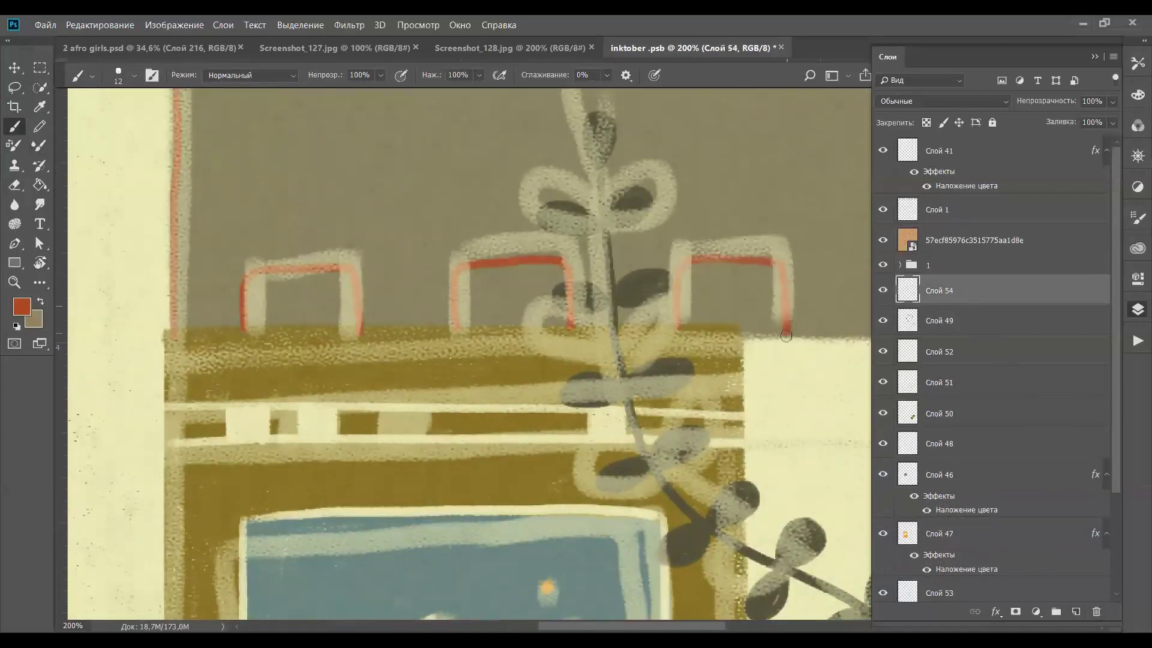
Outline the fourth button near the right vine, hide sketch group 1 and fill that button with brick red
scroll(586, 294, right, 10)
mouse_move(551, 307)
mouse_down()
mouse_move(655, 232)
mouse_move(661, 304)
mouse_up()
click(883, 265)
mouse_move(557, 266)
mouse_down()
mouse_move(632, 242)
mouse_move(660, 308)
mouse_move(582, 313)
mouse_move(553, 285)
mouse_move(648, 279)
mouse_move(639, 303)
mouse_move(635, 261)
mouse_up()
drag(216, 246, 562, 259)
drag(484, 250, 245, 244)
drag(665, 322, 768, 324)
drag(768, 324, 761, 259)
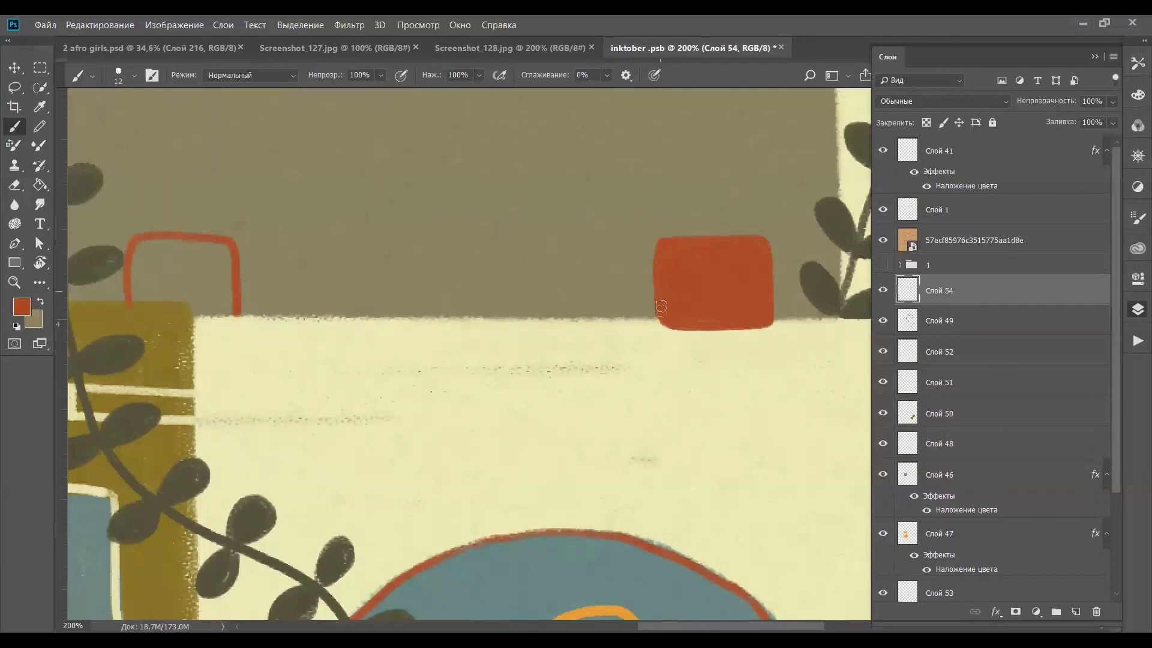
Fill the three buttons above the olive panel with brick red and move their layer below Слой 49
scroll(661, 298, left, 5)
mouse_move(432, 324)
mouse_down()
mouse_move(533, 330)
mouse_move(512, 257)
mouse_up()
mouse_move(430, 257)
mouse_down()
mouse_move(526, 252)
mouse_move(522, 302)
mouse_move(463, 275)
mouse_move(513, 317)
mouse_move(509, 271)
mouse_move(463, 266)
mouse_move(440, 317)
mouse_move(608, 309)
mouse_move(490, 331)
mouse_move(552, 331)
mouse_move(553, 255)
mouse_move(446, 258)
mouse_move(547, 294)
mouse_move(532, 270)
mouse_move(545, 319)
mouse_move(454, 322)
mouse_up()
scroll(463, 324, left, 4)
key(ctrl+bracketleft)
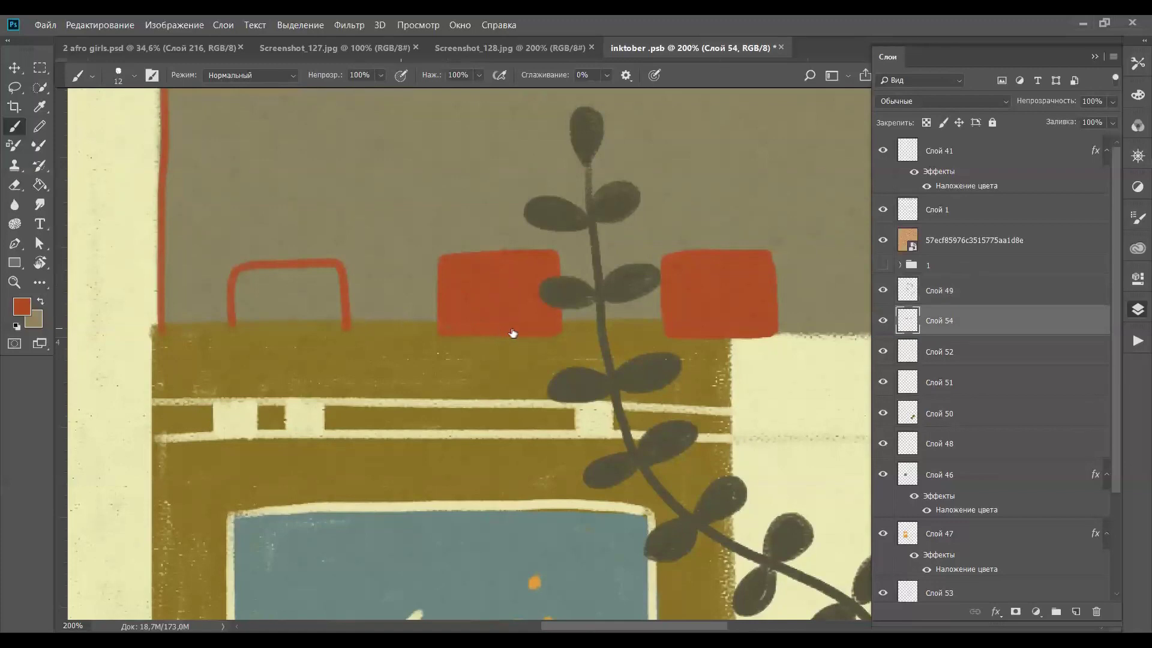
scroll(300, 268, left, 1)
mouse_move(275, 268)
mouse_down()
mouse_move(270, 330)
mouse_move(366, 334)
mouse_move(393, 268)
mouse_move(274, 260)
mouse_move(266, 333)
mouse_move(339, 321)
mouse_move(367, 301)
mouse_move(310, 267)
mouse_move(282, 277)
mouse_move(377, 287)
mouse_move(366, 315)
mouse_up()
Set the foreground colour to salmon #f7956f and paint a short highlight near the top of each red button
click(22, 307)
click(843, 271)
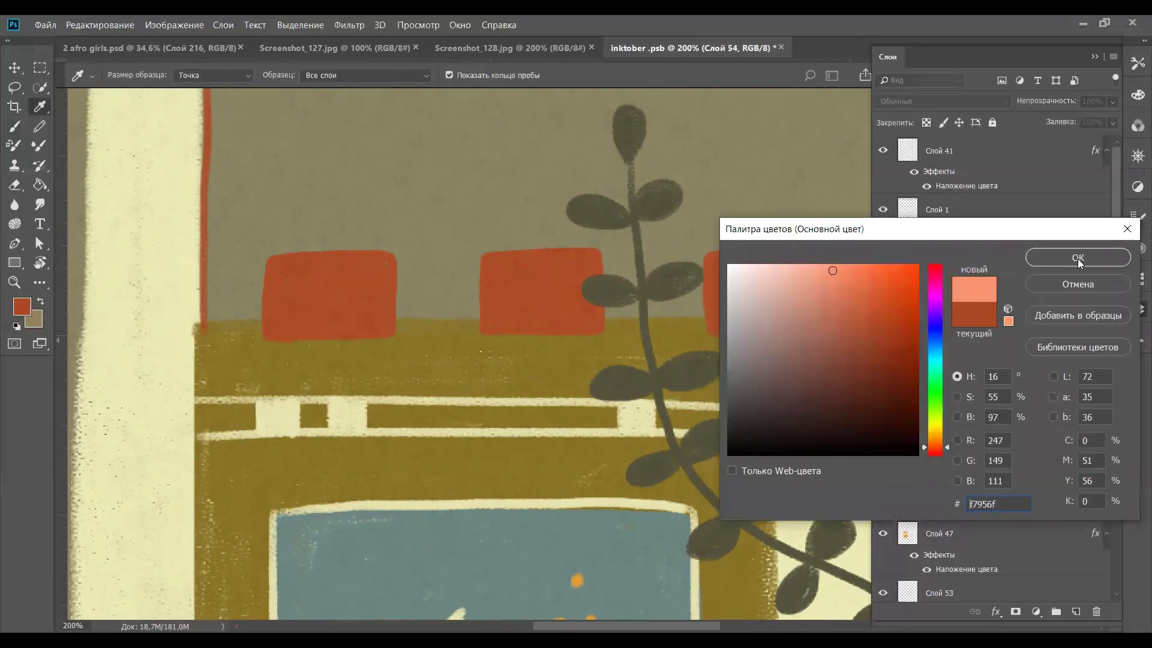
click(1075, 257)
drag(315, 264, 377, 265)
drag(547, 260, 590, 258)
mouse_move(762, 263)
mouse_down()
mouse_move(800, 262)
mouse_move(198, 287)
mouse_up()
drag(644, 279, 681, 278)
Set the foreground colour to a dark reddish brown and shade the edges of the red buttons
click(21, 307)
click(859, 366)
click(1061, 256)
mouse_move(578, 267)
mouse_down()
mouse_move(594, 354)
mouse_move(696, 353)
mouse_move(501, 370)
mouse_up()
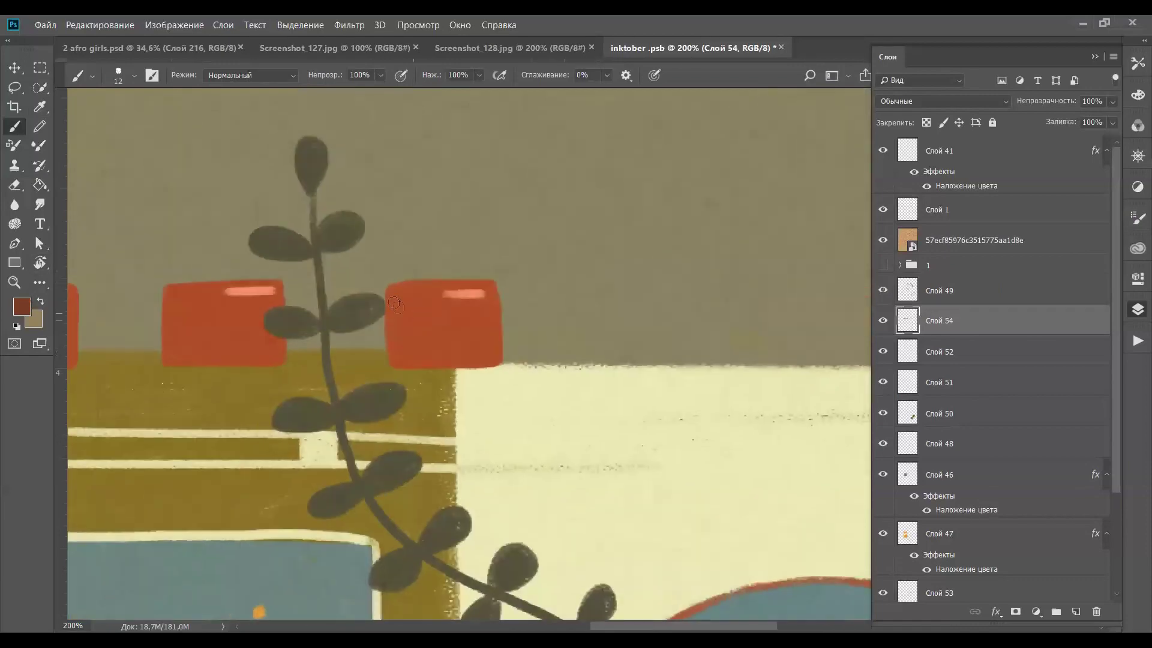
drag(391, 306, 799, 273)
mouse_move(576, 250)
mouse_down()
mouse_move(641, 332)
mouse_move(690, 329)
mouse_up()
mouse_move(360, 255)
mouse_down()
mouse_move(411, 336)
mouse_move(484, 333)
mouse_up()
Save the illustration
key(ctrl+minus)
key(ctrl+minus)
key(ctrl+minus)
key(ctrl+minus)
key(ctrl+minus)
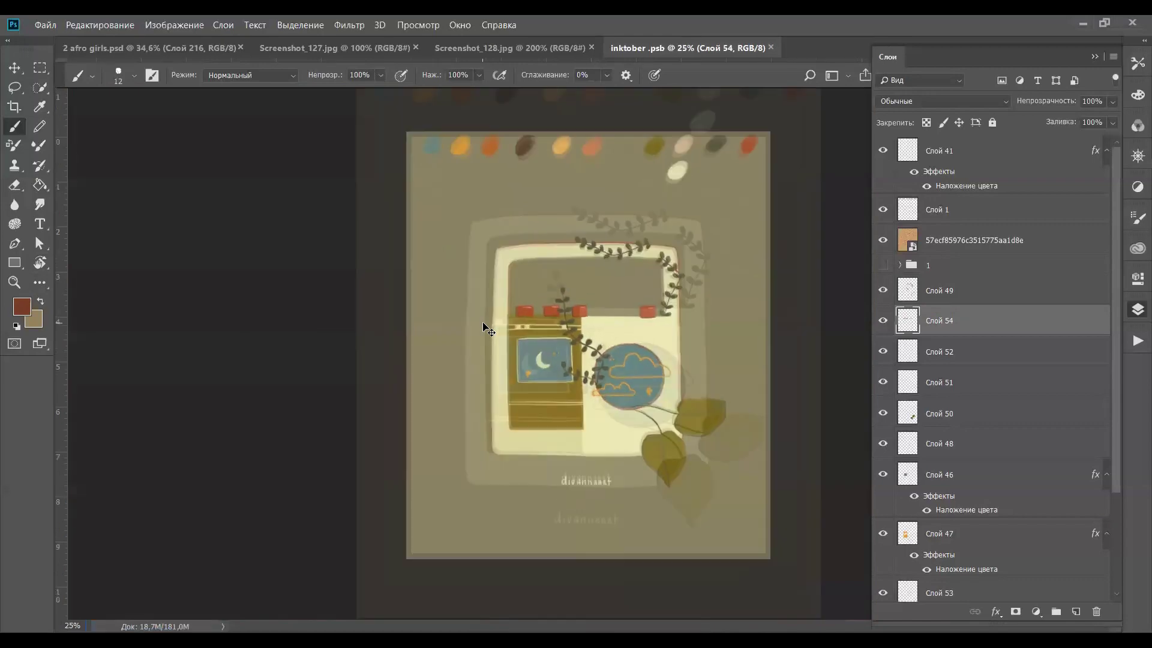
key(ctrl+plus)
key(ctrl+plus)
key(ctrl+plus)
key(ctrl+plus)
key(ctrl+s)
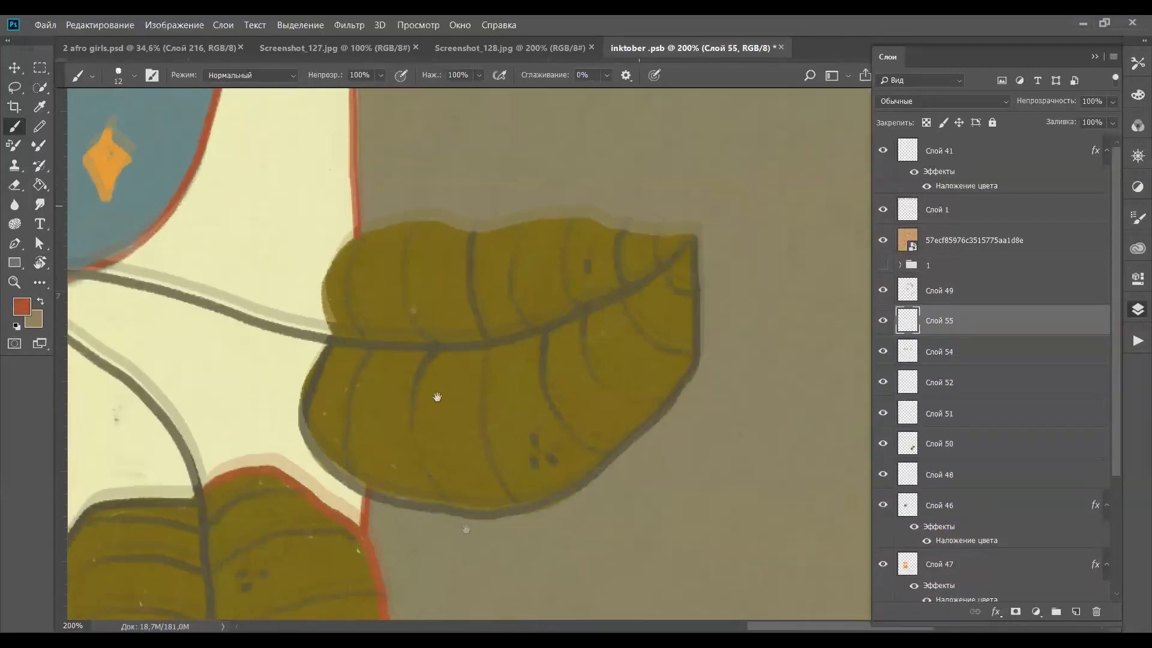
Outline the upper lobe of the right-hand leaf in brick red on Слой 55
drag(324, 347, 351, 252)
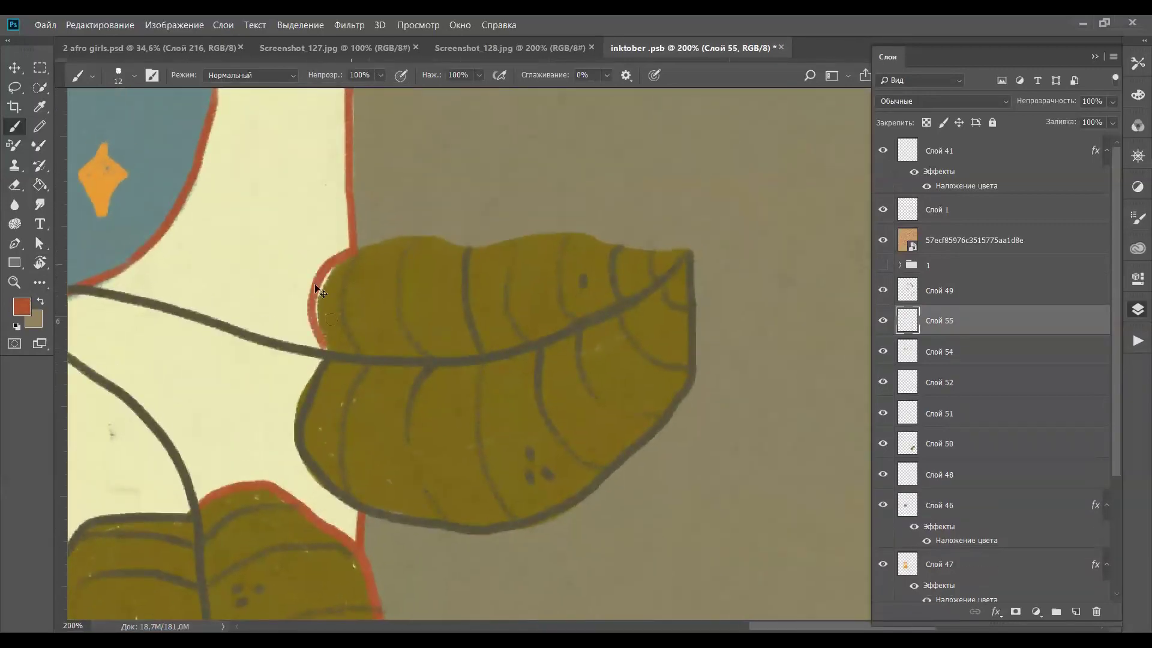
key(ctrl+z)
drag(318, 322, 348, 263)
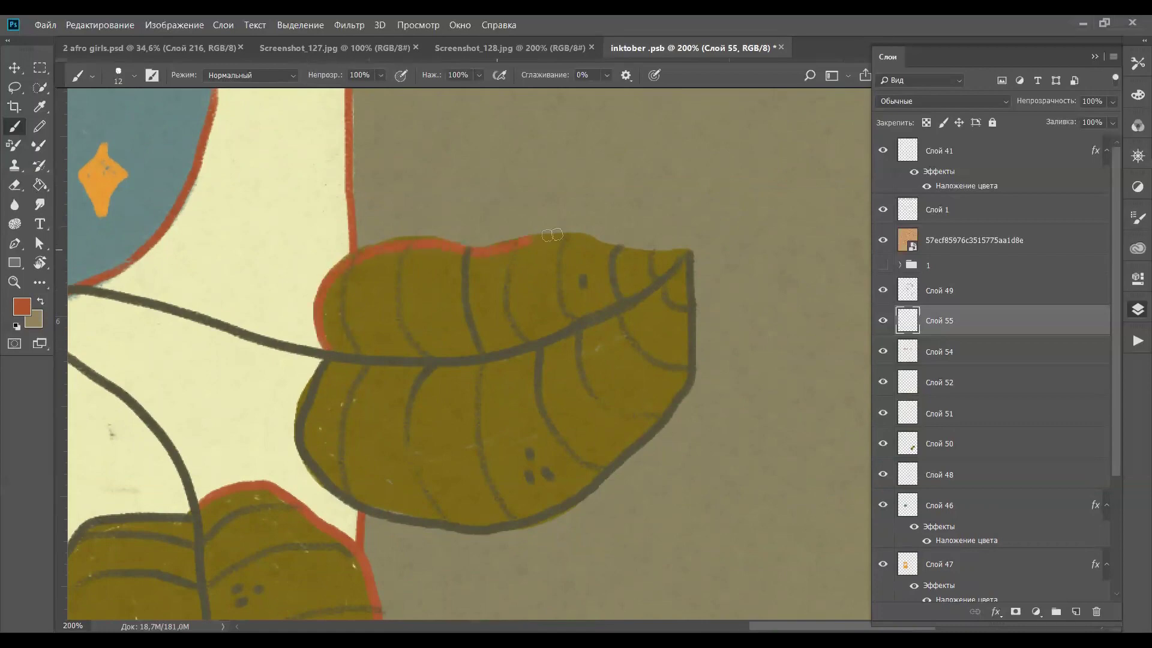
scroll(708, 245, down, 5)
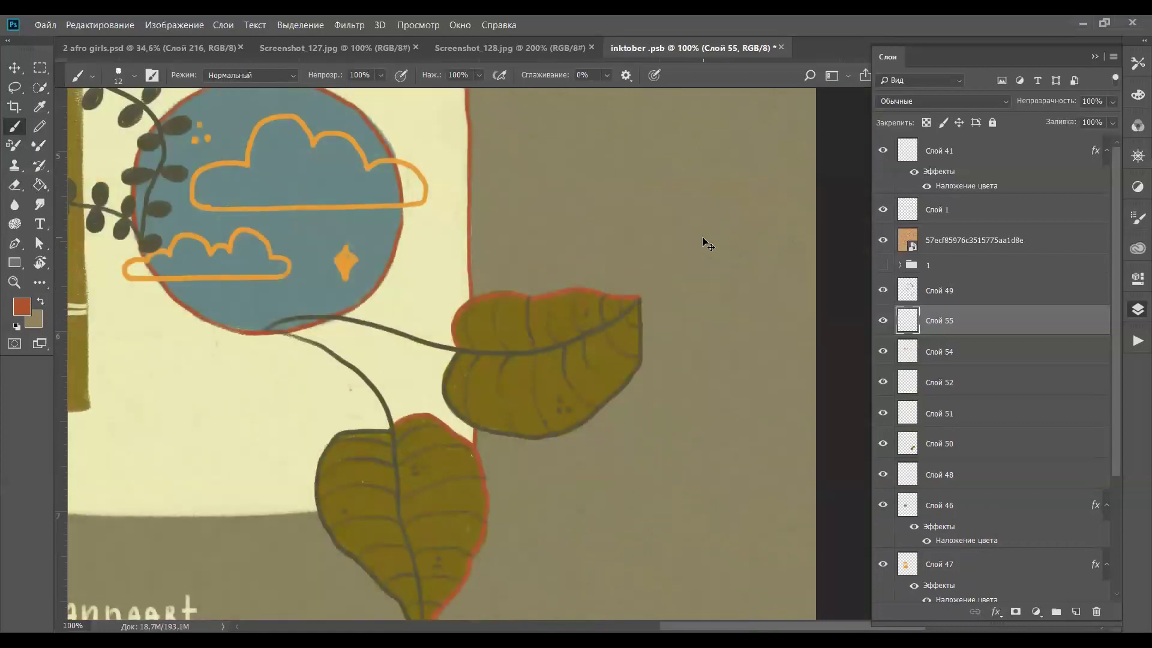
scroll(708, 245, up, 2)
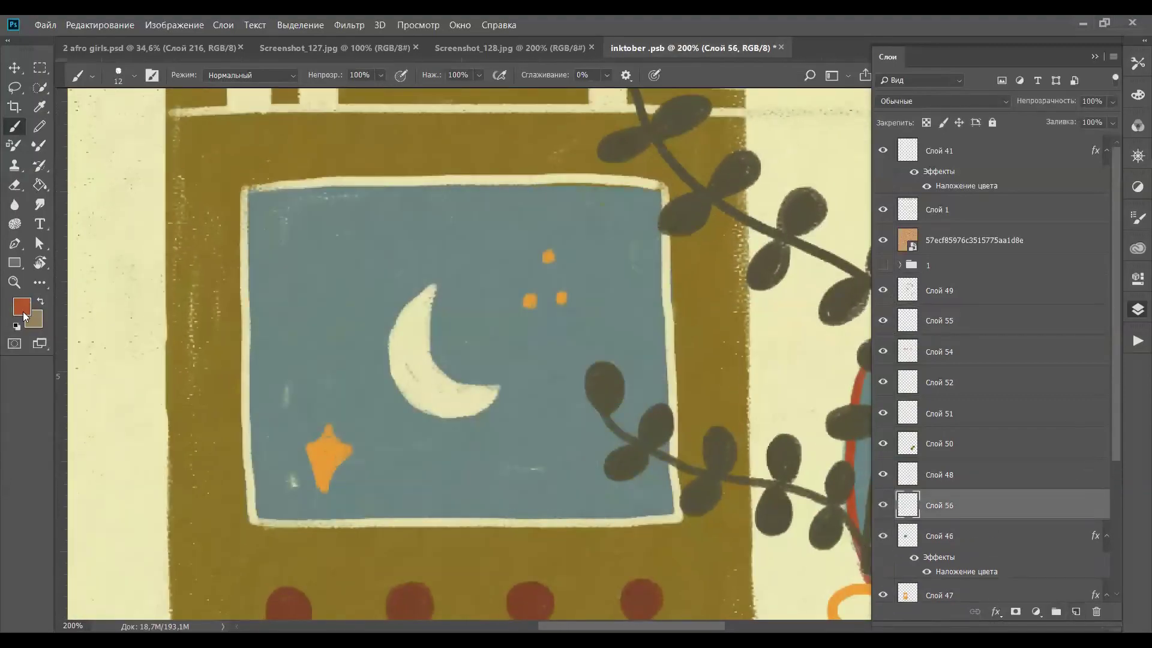
Set the foreground colour to a dark grey-teal and hatch the upper rows of the blue window with short vertical strokes
click(23, 313)
click(354, 312)
click(761, 389)
click(1078, 258)
mouse_move(256, 207)
mouse_down()
mouse_move(256, 264)
mouse_move(292, 262)
mouse_up()
drag(309, 198, 312, 266)
drag(330, 202, 332, 259)
mouse_move(254, 270)
mouse_down()
mouse_move(261, 340)
mouse_move(291, 340)
mouse_up()
mouse_move(307, 269)
mouse_down()
mouse_move(311, 335)
mouse_move(330, 330)
mouse_up()
mouse_move(340, 193)
mouse_down()
mouse_move(339, 263)
mouse_move(358, 257)
mouse_up()
drag(395, 197, 396, 250)
mouse_move(407, 192)
mouse_down()
mouse_move(407, 245)
mouse_move(486, 249)
mouse_move(519, 198)
mouse_move(603, 246)
mouse_move(660, 252)
mouse_up()
mouse_move(396, 324)
mouse_down()
mouse_move(369, 264)
mouse_move(453, 312)
mouse_move(495, 270)
mouse_move(569, 306)
mouse_move(630, 282)
mouse_move(517, 269)
mouse_move(296, 357)
mouse_move(366, 336)
mouse_move(438, 348)
mouse_move(498, 318)
mouse_move(606, 313)
mouse_move(658, 366)
mouse_up()
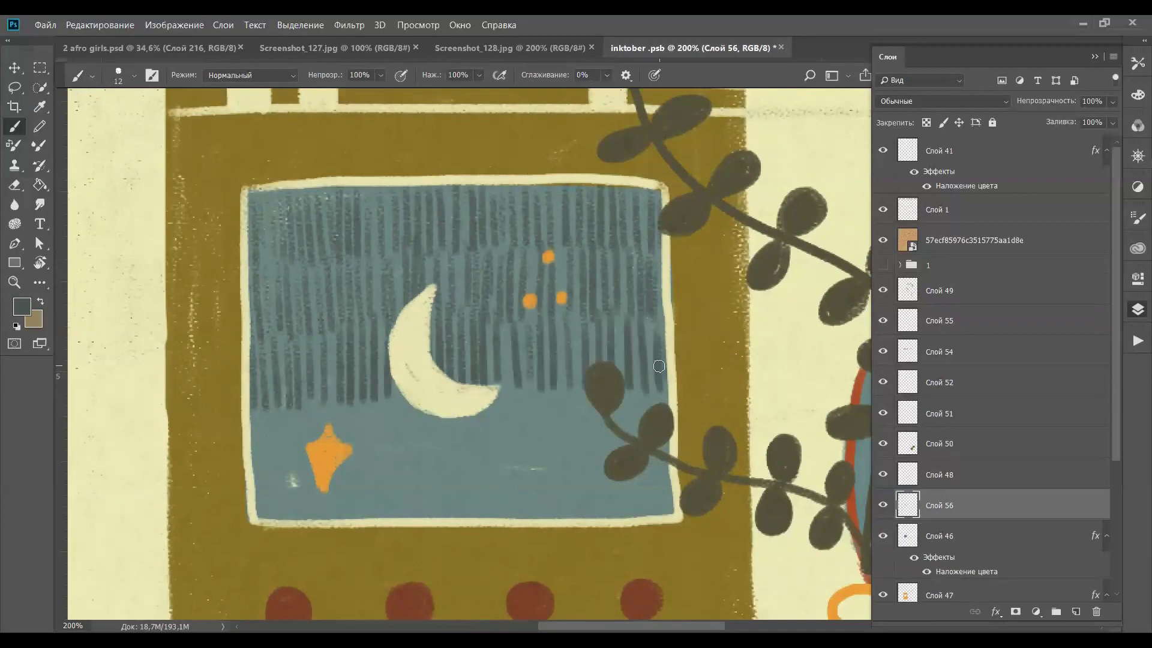
Continue the dark vertical hatching across the lower part of the blue window, around the star and vine
mouse_move(264, 403)
mouse_down()
mouse_move(444, 432)
mouse_move(592, 403)
mouse_move(660, 459)
mouse_move(288, 510)
mouse_move(432, 486)
mouse_move(525, 510)
mouse_up()
drag(534, 465, 540, 510)
drag(558, 465, 561, 514)
drag(573, 467, 580, 516)
mouse_move(599, 459)
mouse_down()
mouse_move(604, 513)
mouse_move(616, 516)
mouse_up()
drag(642, 465, 668, 513)
drag(565, 396, 571, 450)
Apply a Color Overlay in muted teal 546f6c to the square window's hatching on Слой 56
key(ctrl+minus)
key(ctrl+minus)
click(996, 611)
click(1034, 548)
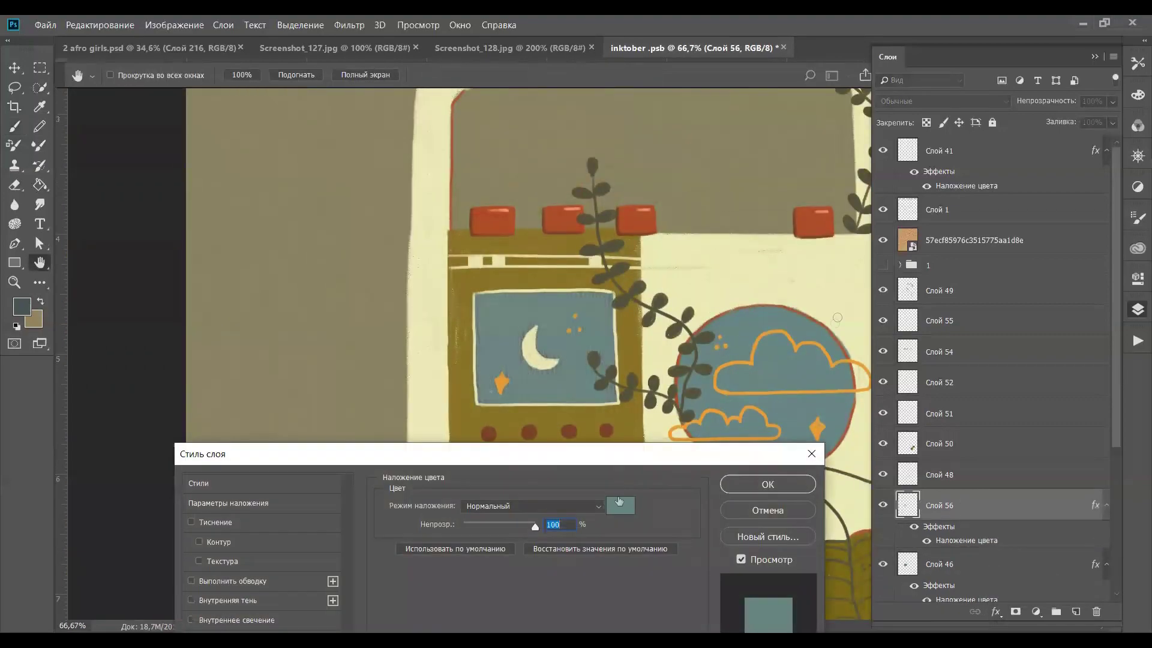
click(620, 505)
click(1046, 256)
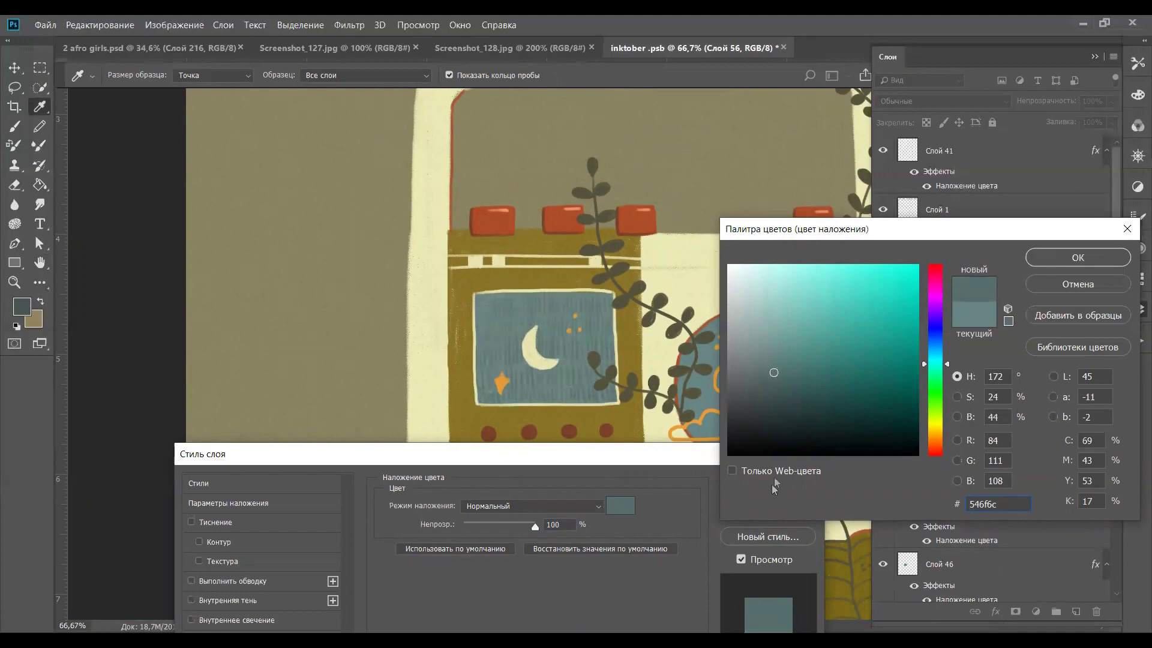
click(773, 486)
Add a new layer directly above the round window's layer, Слой 45
key(ctrl+plus)
key(ctrl+plus)
drag(729, 384, 314, 295)
scroll(949, 499, down, 3)
click(949, 463)
click(883, 462)
click(884, 462)
click(883, 581)
click(883, 581)
scroll(948, 552, down, 3)
click(972, 540)
click(1076, 611)
Hatch the outer rings of the round blue window with short dark grey-teal strokes following its curve on Слой 57
mouse_move(573, 181)
mouse_down()
mouse_move(516, 218)
mouse_move(534, 259)
mouse_up()
mouse_move(620, 248)
mouse_down()
mouse_move(576, 293)
mouse_move(459, 318)
mouse_up()
drag(576, 293, 543, 341)
drag(471, 366, 444, 399)
drag(501, 337, 477, 384)
mouse_move(543, 342)
mouse_down()
mouse_move(519, 401)
mouse_move(444, 441)
mouse_up()
drag(533, 405, 480, 456)
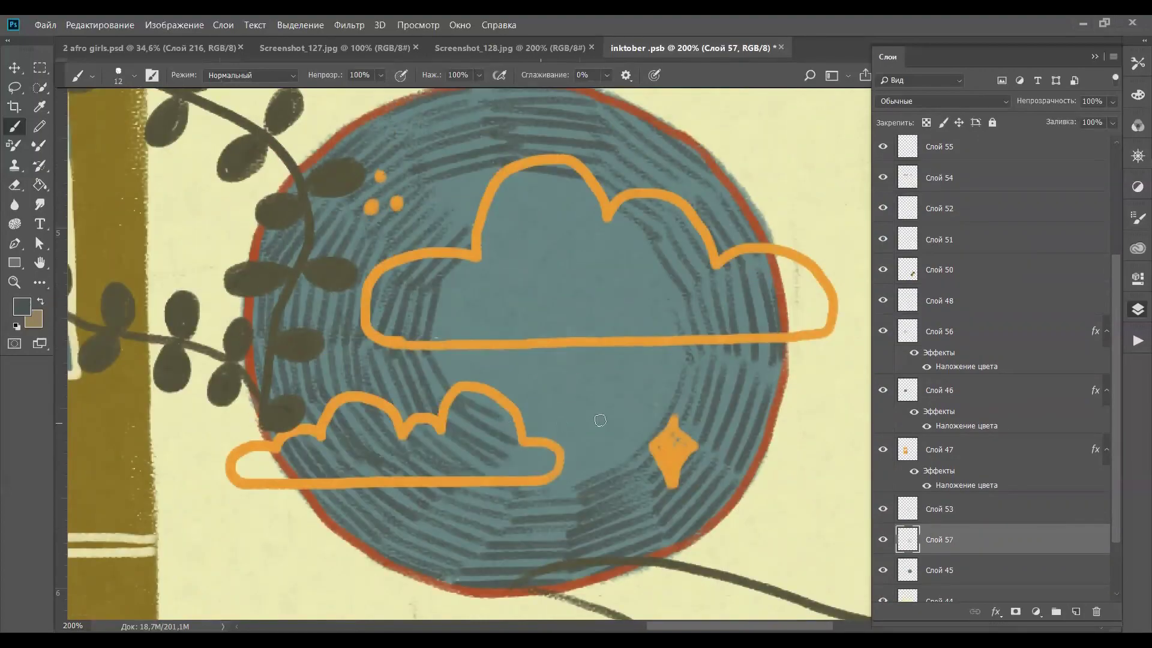
Extend the dark hatching inward along the lower and right-hand parts of the round window, around the orange star
mouse_move(594, 420)
mouse_down()
mouse_move(525, 423)
mouse_move(501, 462)
mouse_up()
drag(483, 462, 557, 476)
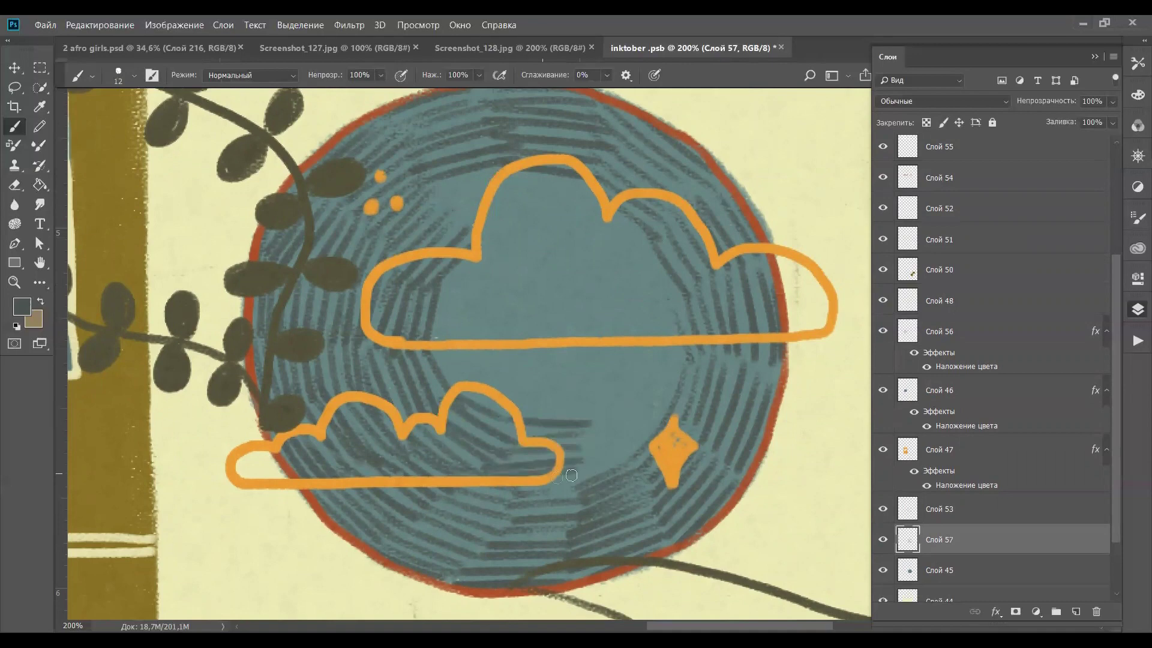
mouse_move(618, 384)
mouse_down()
mouse_move(558, 420)
mouse_move(573, 438)
mouse_up()
drag(651, 396, 579, 459)
drag(663, 417, 591, 474)
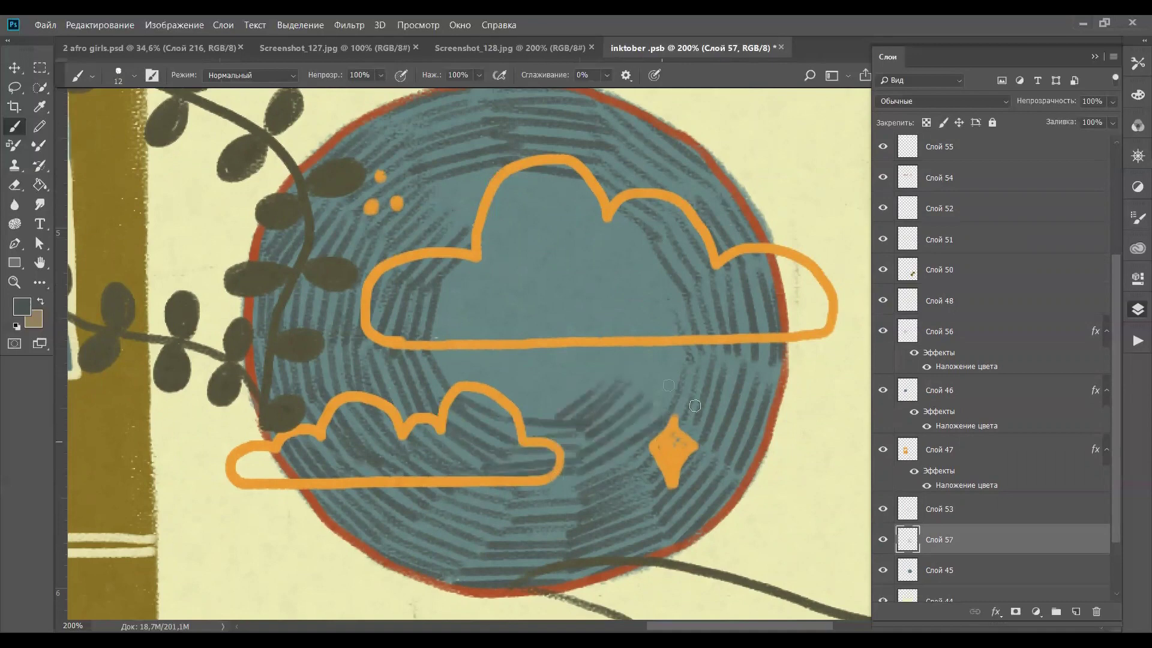
drag(635, 317, 615, 386)
mouse_move(650, 310)
mouse_down()
mouse_move(635, 384)
mouse_move(644, 399)
mouse_up()
drag(675, 316, 658, 412)
drag(690, 348, 678, 393)
mouse_move(600, 258)
mouse_down()
mouse_move(644, 327)
mouse_move(666, 309)
mouse_up()
drag(630, 222, 681, 300)
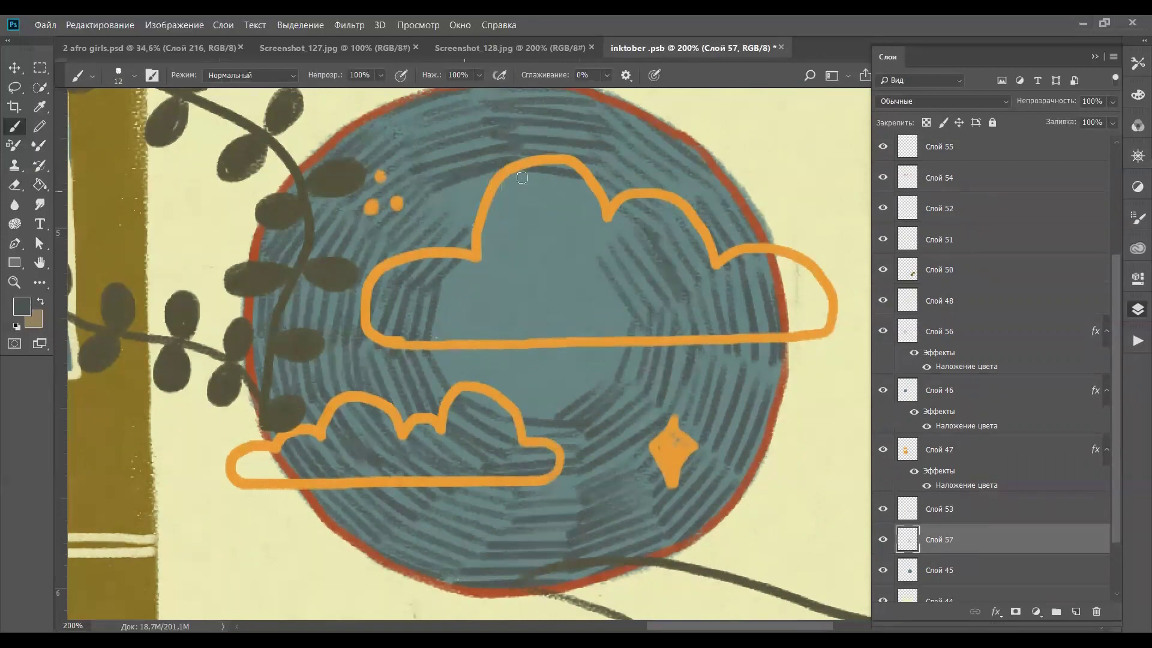
Hatch the upper and left inner area of the round window inside the large cloud outline with curved dark strokes
drag(504, 198, 456, 207)
drag(537, 207, 480, 222)
mouse_move(555, 217)
mouse_down()
mouse_move(483, 234)
mouse_move(483, 246)
mouse_up()
drag(597, 180, 531, 198)
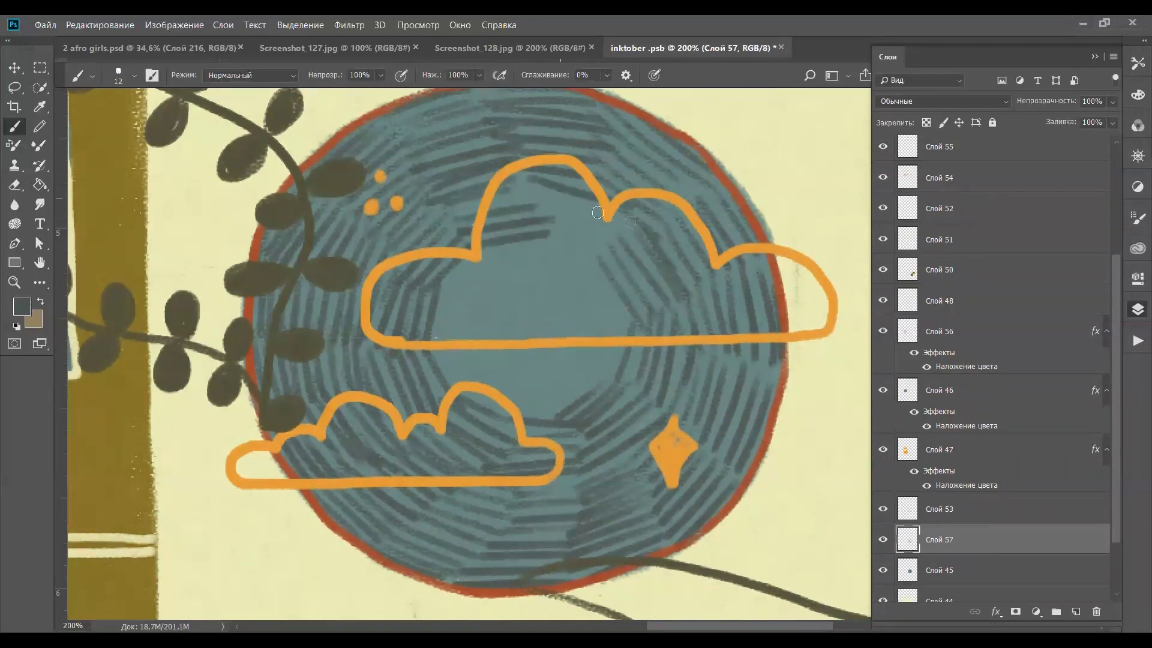
drag(624, 207, 528, 231)
drag(627, 237, 449, 282)
drag(523, 253, 467, 299)
drag(532, 269, 442, 337)
drag(485, 291, 471, 336)
Fill the remaining bare centre of the round window with short dark strokes down to the middle
drag(457, 353, 498, 389)
mouse_move(484, 353)
mouse_down()
mouse_move(513, 377)
mouse_move(501, 408)
mouse_up()
mouse_move(606, 351)
mouse_down()
mouse_move(543, 381)
mouse_move(558, 411)
mouse_up()
drag(627, 264, 537, 336)
drag(603, 240, 534, 273)
mouse_move(534, 279)
mouse_down()
mouse_move(492, 339)
mouse_move(504, 375)
mouse_up()
mouse_move(567, 287)
mouse_down()
mouse_move(522, 302)
mouse_move(583, 334)
mouse_up()
drag(542, 307, 525, 328)
drag(538, 350, 559, 360)
drag(562, 305, 525, 334)
drag(561, 326, 539, 336)
Apply a muted teal Color Overlay to the round window's hatching on Слой 57
scroll(720, 431, down, 3)
click(996, 612)
click(1060, 553)
click(1059, 555)
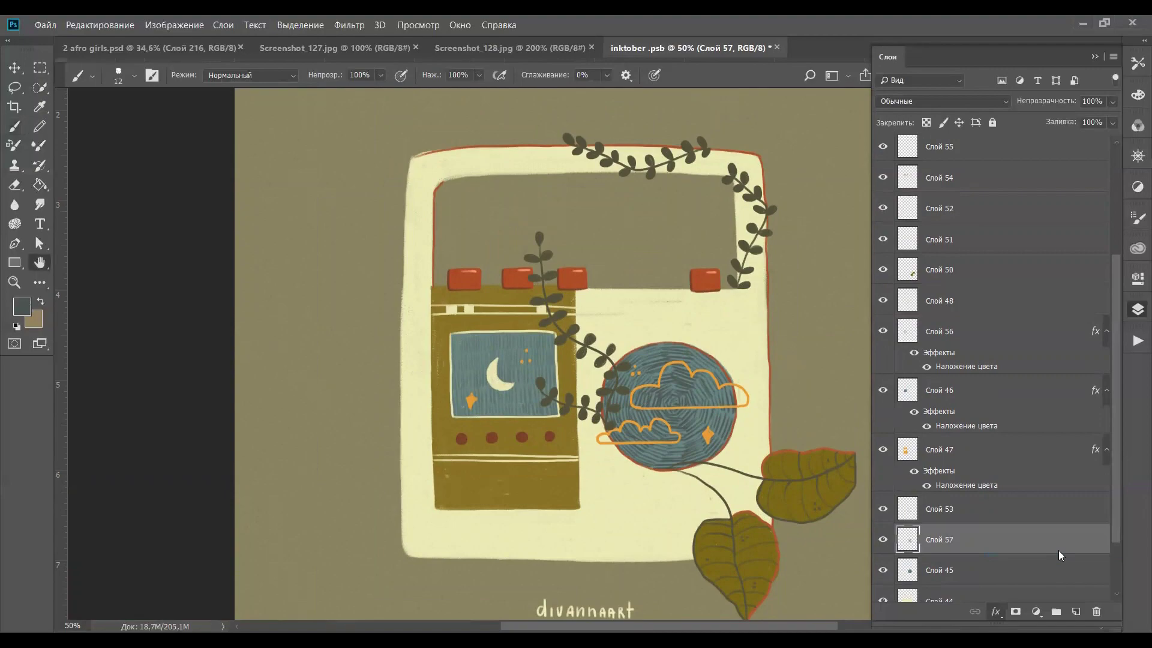
click(522, 494)
Set the foreground colour to brick red and draw a thin line along the cream body's upper edge on Слой 58
key(ctrl+plus)
key(ctrl+plus)
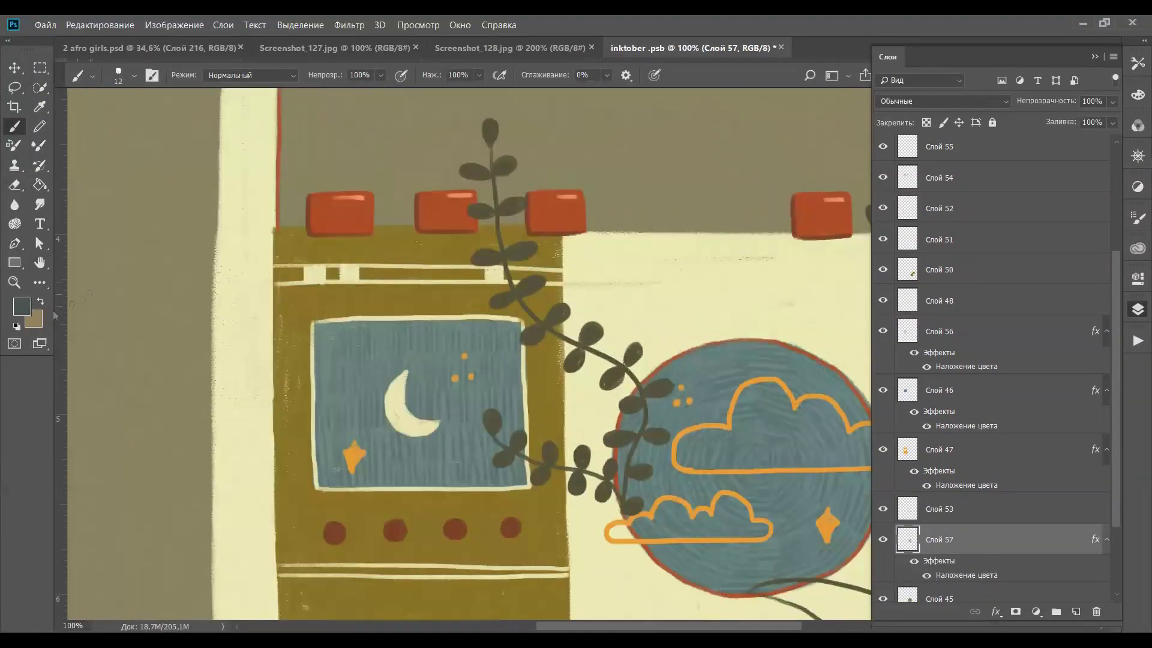
click(22, 307)
key(ctrl+0)
click(1078, 257)
drag(383, 257, 729, 253)
drag(159, 232, 354, 240)
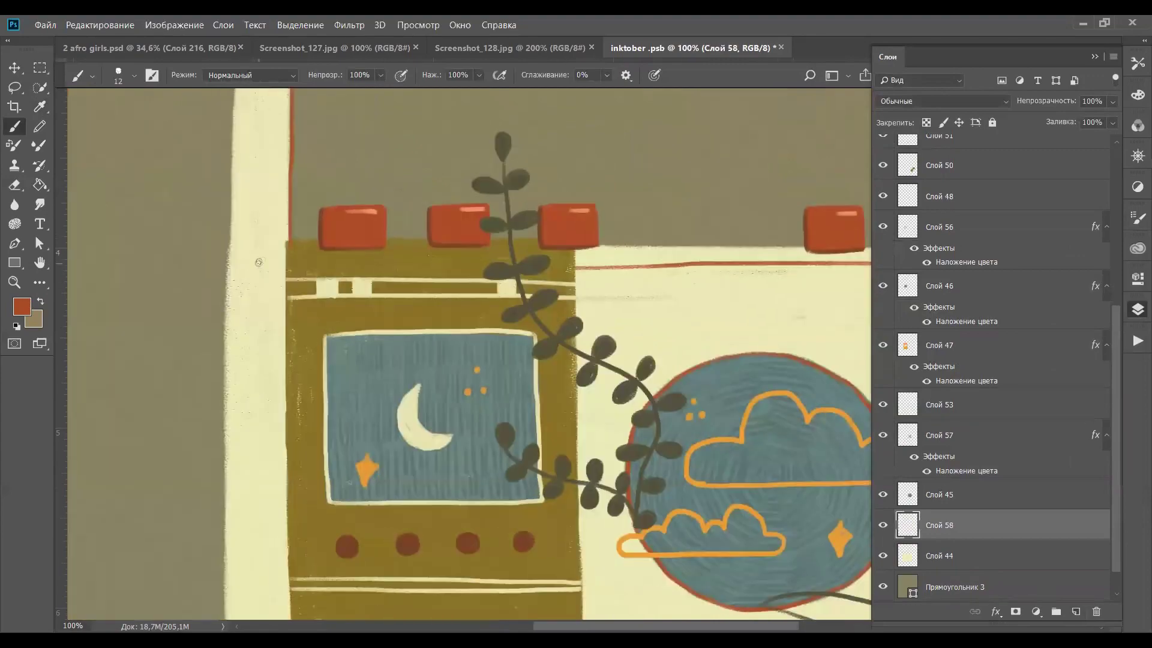
Continue the thin brick-red line up the handle's left side, across its top bar and down its right side
drag(285, 258, 263, 259)
drag(264, 240, 238, 425)
mouse_move(243, 196)
mouse_down()
mouse_move(239, 443)
mouse_move(677, 171)
mouse_move(856, 180)
mouse_up()
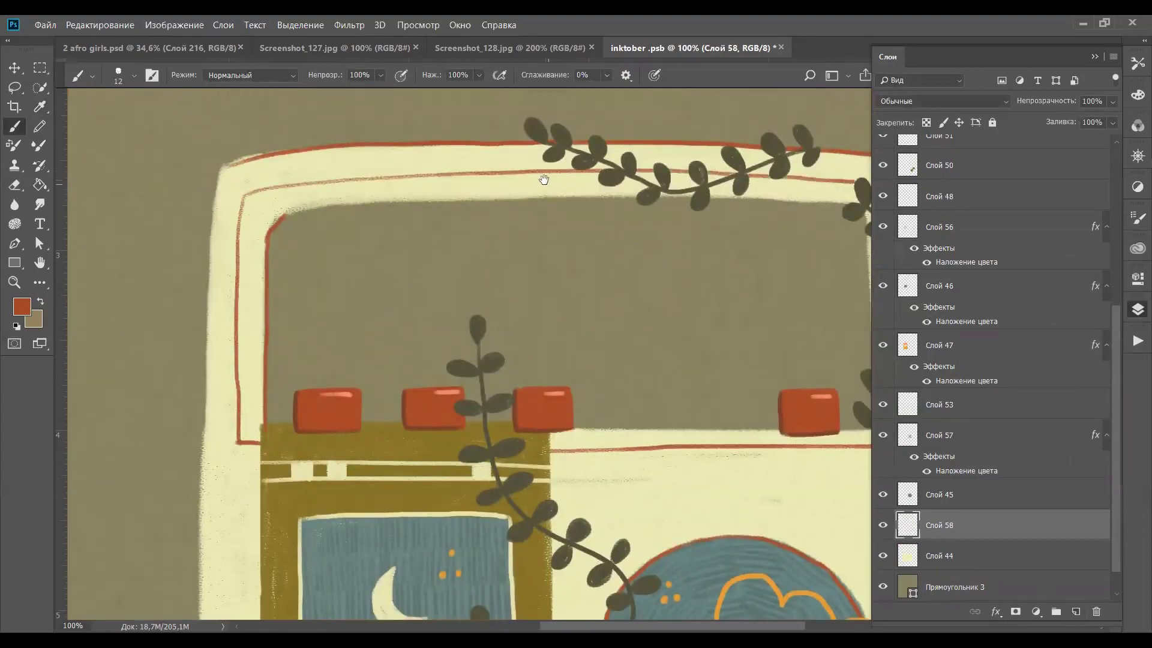
mouse_move(625, 158)
mouse_down()
mouse_move(656, 198)
mouse_move(659, 414)
mouse_up()
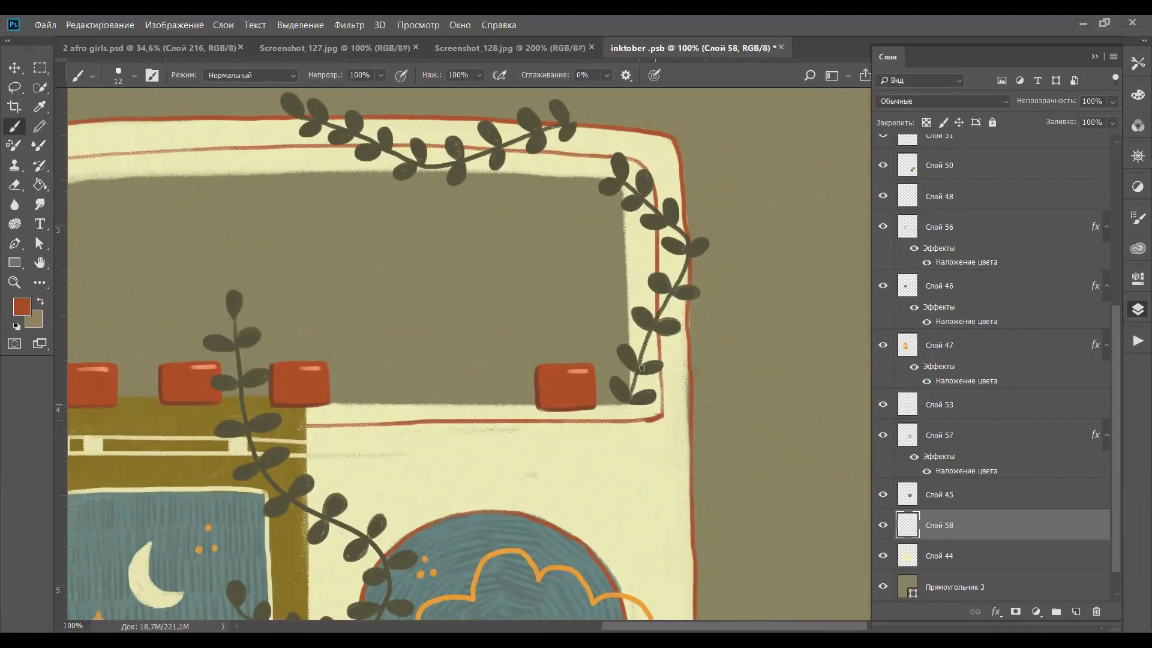
Add small brick-red dots on the cream body and draw a red horizontal line just below the brown panel
scroll(638, 378, down, 3)
scroll(412, 387, left, 2)
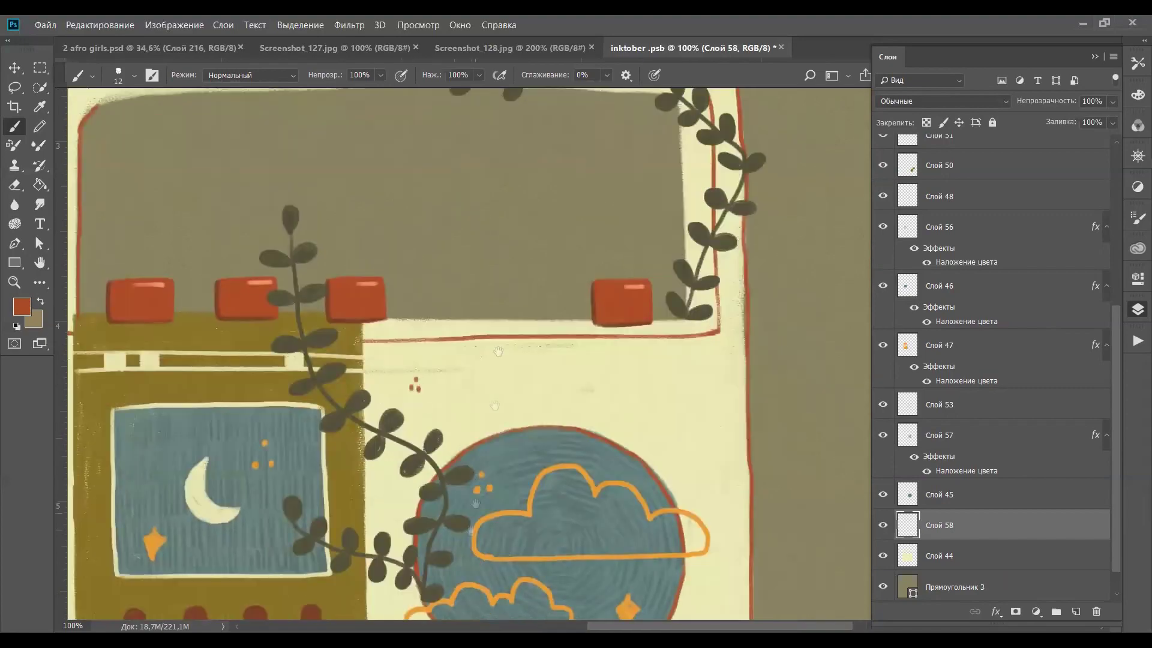
scroll(441, 423, down, 5)
scroll(445, 423, left, 4)
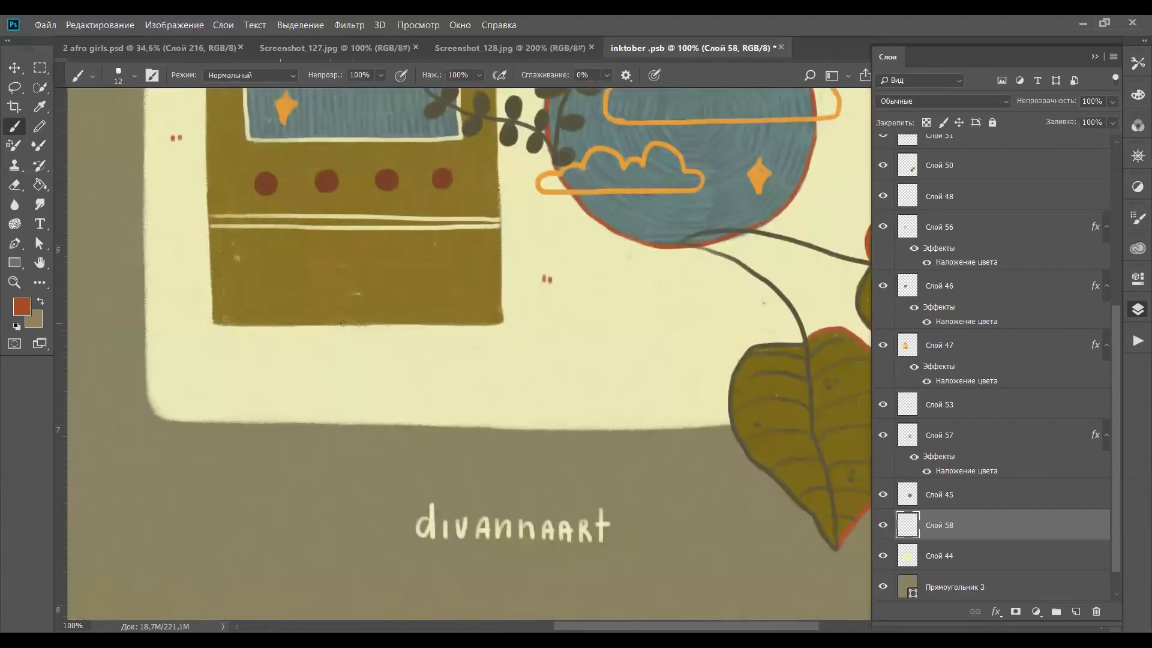
mouse_move(213, 336)
mouse_down()
mouse_move(488, 336)
mouse_move(455, 337)
mouse_up()
key(ctrl+z)
drag(455, 338, 505, 337)
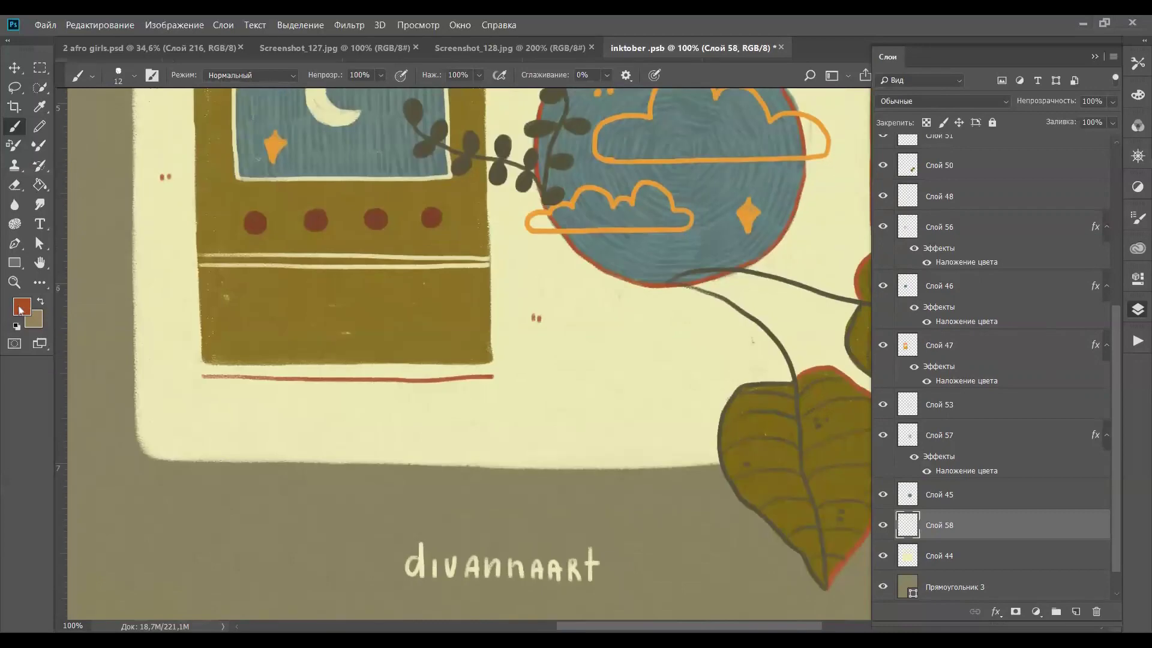
Shade the selected cream body on Слой 44 in a slightly darker cream with a size 61 textured dry brush
click(20, 306)
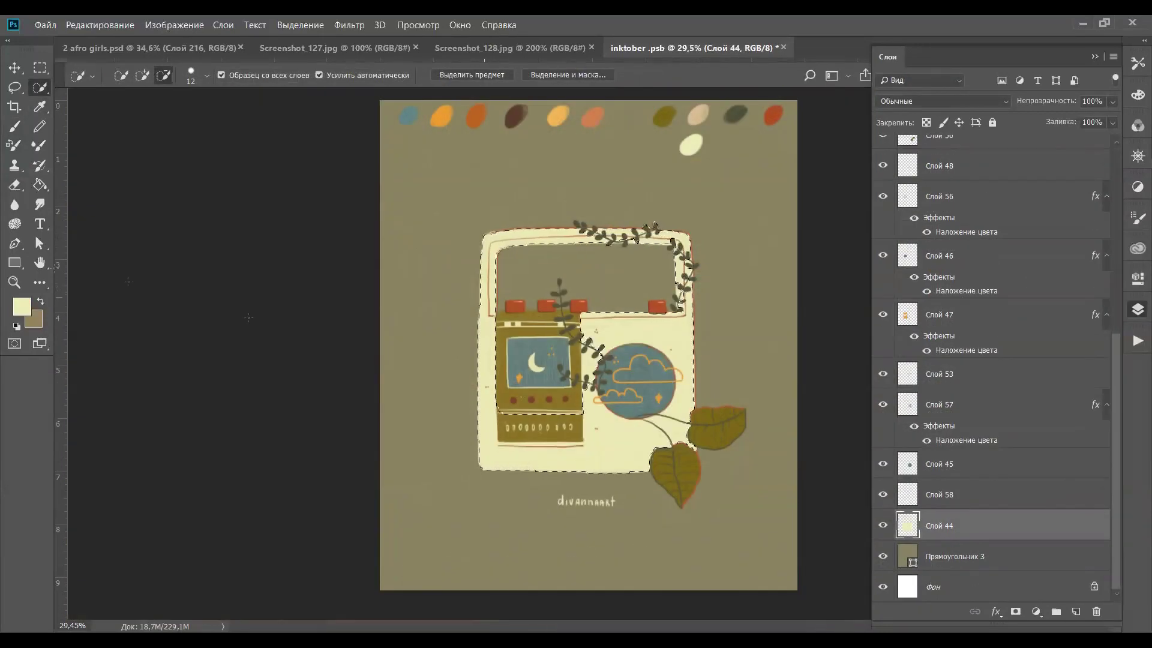
click(21, 307)
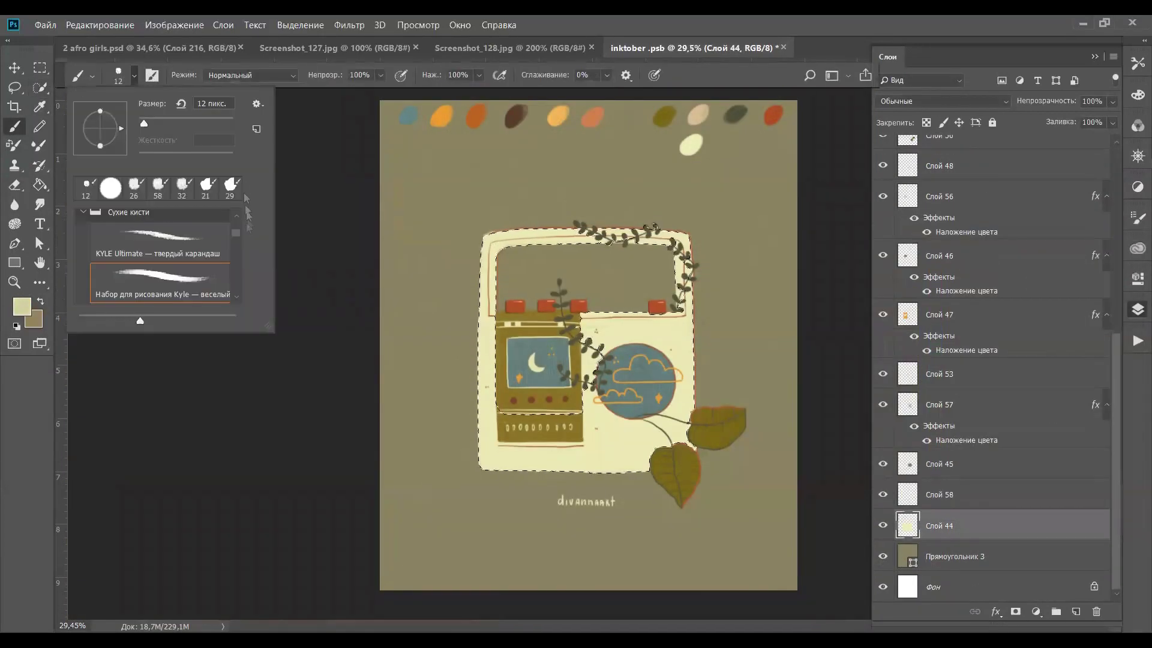
drag(235, 233, 240, 278)
click(180, 278)
drag(492, 441, 510, 449)
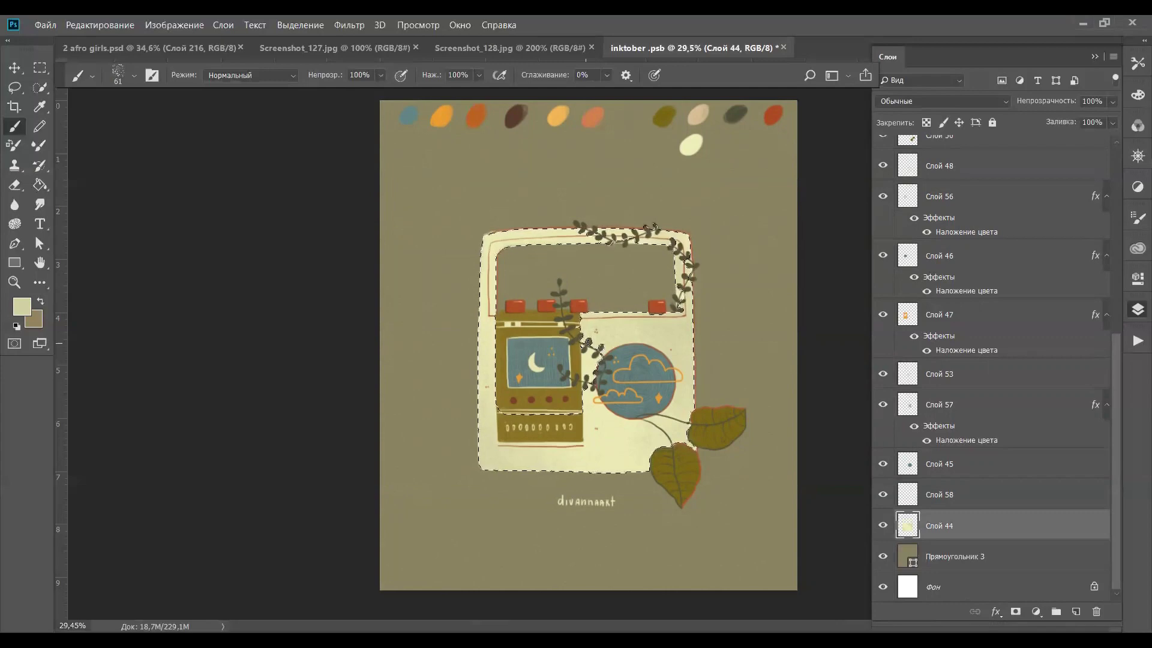
Clear the selection around the cream radio body and switch to the Move tool
scroll(587, 347, up, 1)
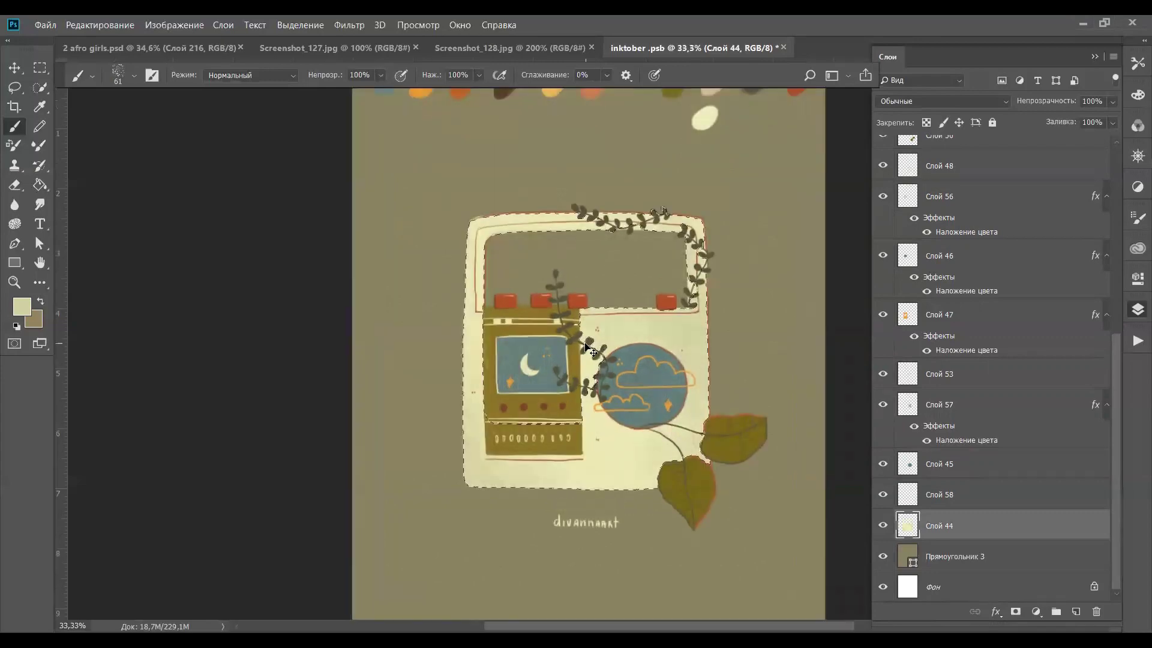
scroll(586, 347, up, 1)
scroll(587, 347, up, 1)
mouse_move(579, 139)
mouse_down()
mouse_move(714, 141)
mouse_move(543, 143)
mouse_up()
drag(646, 302, 618, 252)
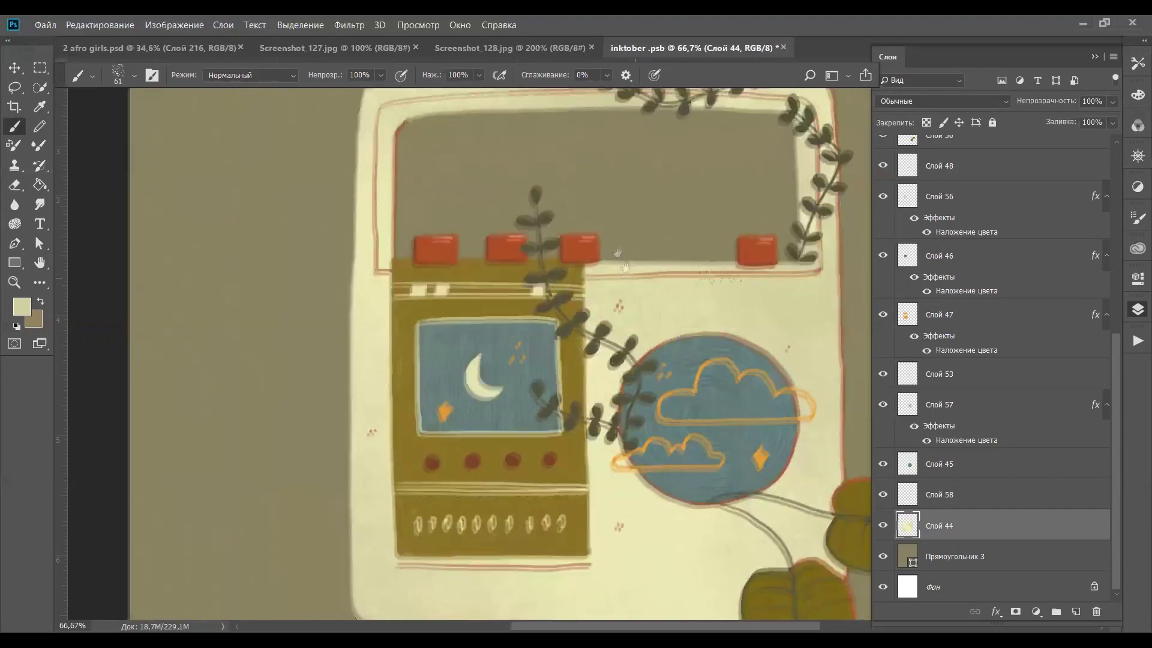
click(322, 26)
click(324, 56)
drag(410, 264, 357, 118)
click(14, 68)
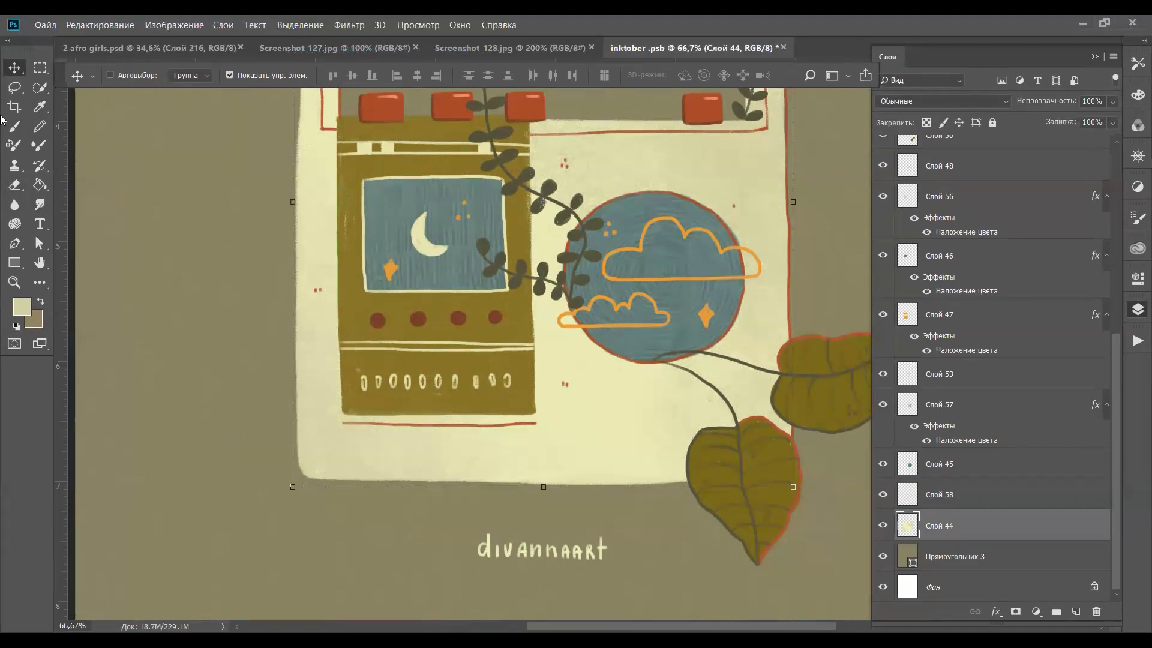
Select the brown panel with Quick Selection, set the foreground to dark olive, and add a new layer above Слой 47
key(ctrl+plus)
drag(408, 361, 464, 514)
click(969, 469)
click(883, 463)
click(884, 464)
click(954, 315)
click(40, 87)
mouse_move(288, 240)
mouse_down()
mouse_move(414, 540)
mouse_move(390, 174)
mouse_move(540, 144)
mouse_up()
click(22, 310)
click(414, 227)
click(870, 379)
click(1077, 257)
click(1076, 611)
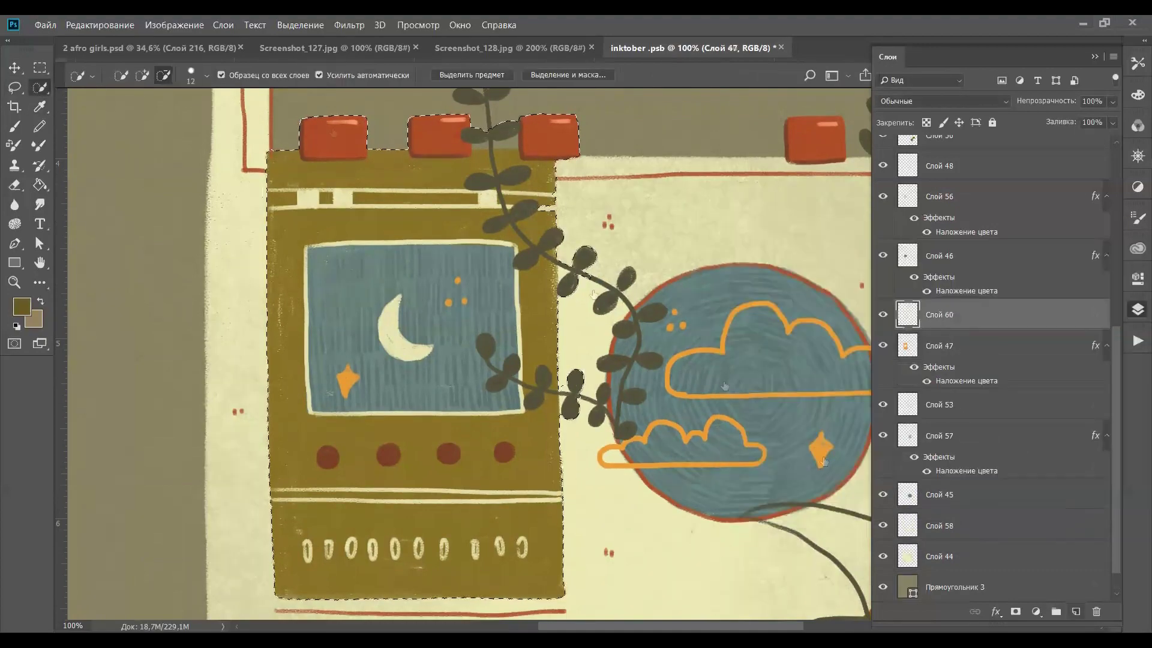
Shade the selected brown panel in dark olive with the textured brush on Слой 60, and clear the selection
click(14, 128)
drag(273, 161, 429, 166)
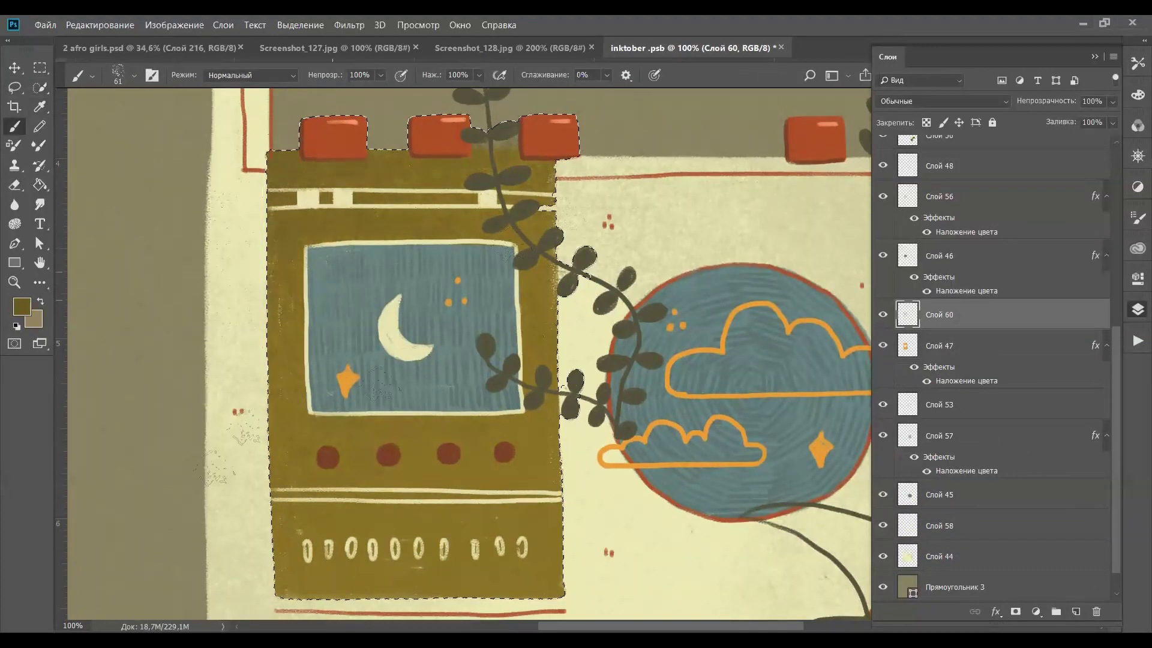
click(300, 24)
click(324, 49)
mouse_move(570, 474)
mouse_down()
mouse_move(321, 336)
mouse_move(249, 226)
mouse_up()
Paint near-white highlight strokes on the handle's top bar and along the body's lower edge on Слой 63 with a 12 px brush
click(133, 75)
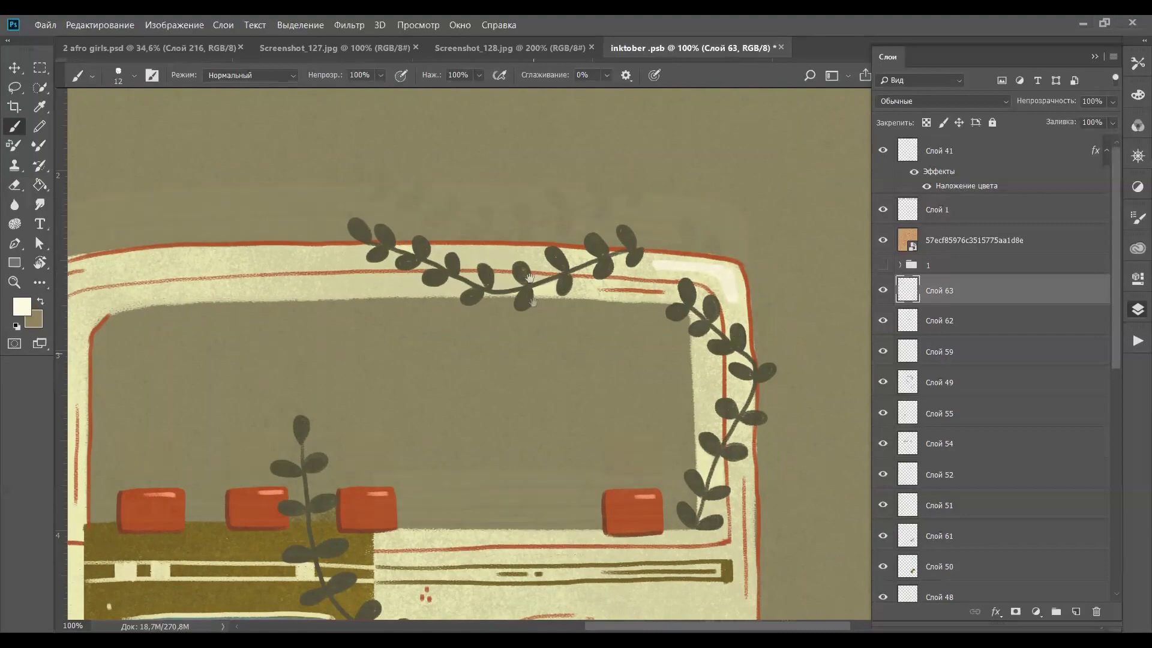
scroll(597, 267, down, 3)
scroll(226, 178, left, 3)
drag(233, 179, 345, 176)
scroll(346, 176, down, 10)
scroll(346, 176, left, 3)
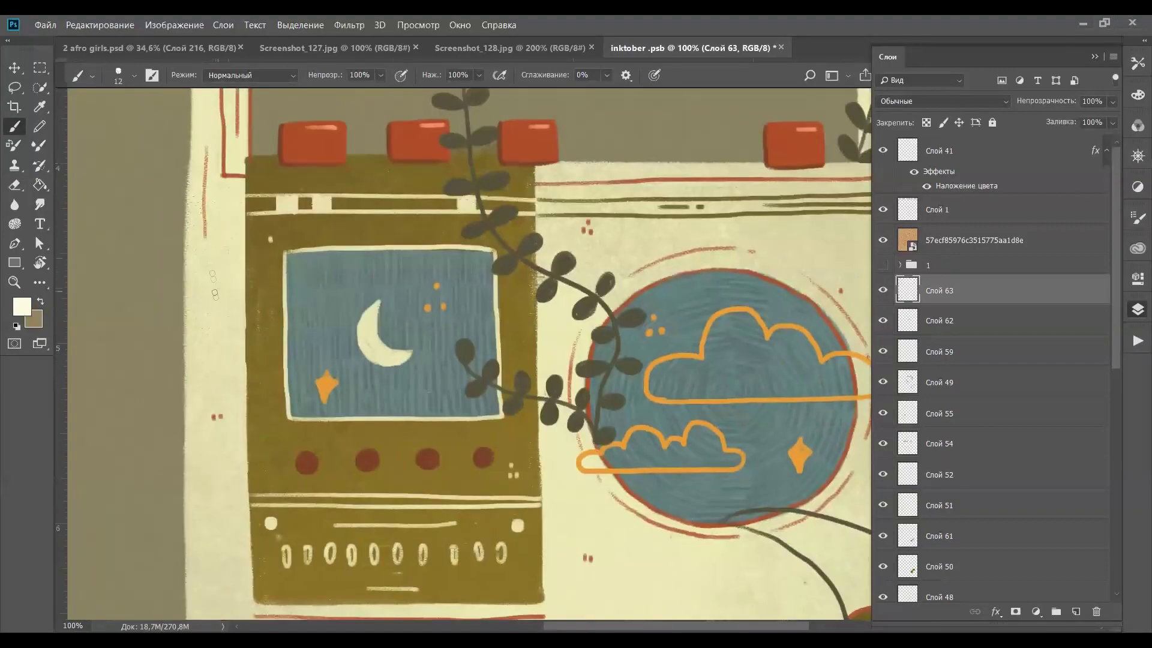
scroll(591, 192, down, 9)
mouse_move(643, 283)
mouse_down()
mouse_move(729, 287)
mouse_move(615, 287)
mouse_move(737, 287)
mouse_up()
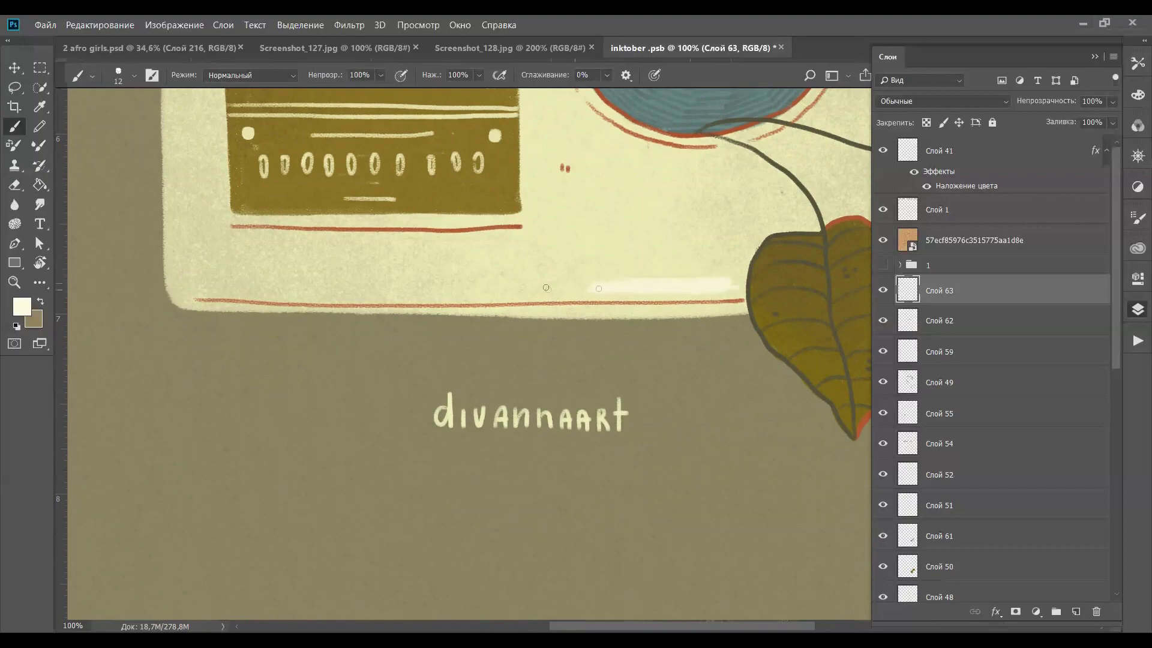
Paint a large and a small white star beside the moon in the square window
key(ctrl+minus)
key(ctrl+minus)
key(ctrl+plus)
key(ctrl+plus)
key(ctrl+plus)
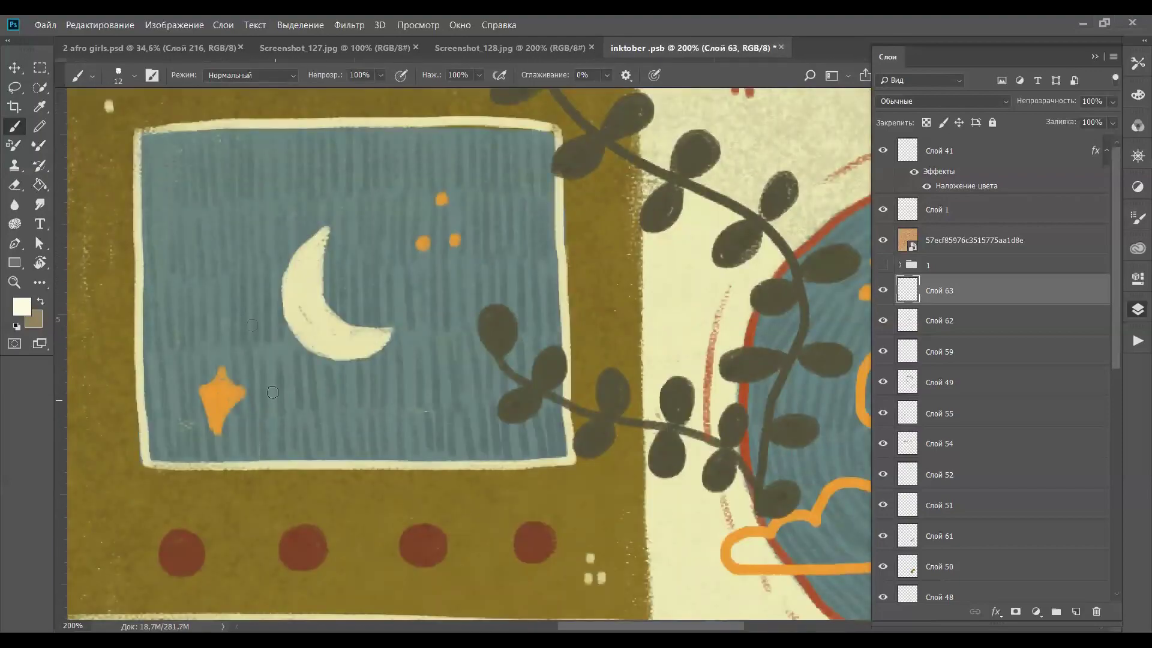
mouse_move(180, 275)
mouse_down()
mouse_move(186, 300)
mouse_move(198, 272)
mouse_move(197, 311)
mouse_move(197, 291)
mouse_move(237, 327)
mouse_up()
key(ctrl+minus)
drag(388, 333, 184, 120)
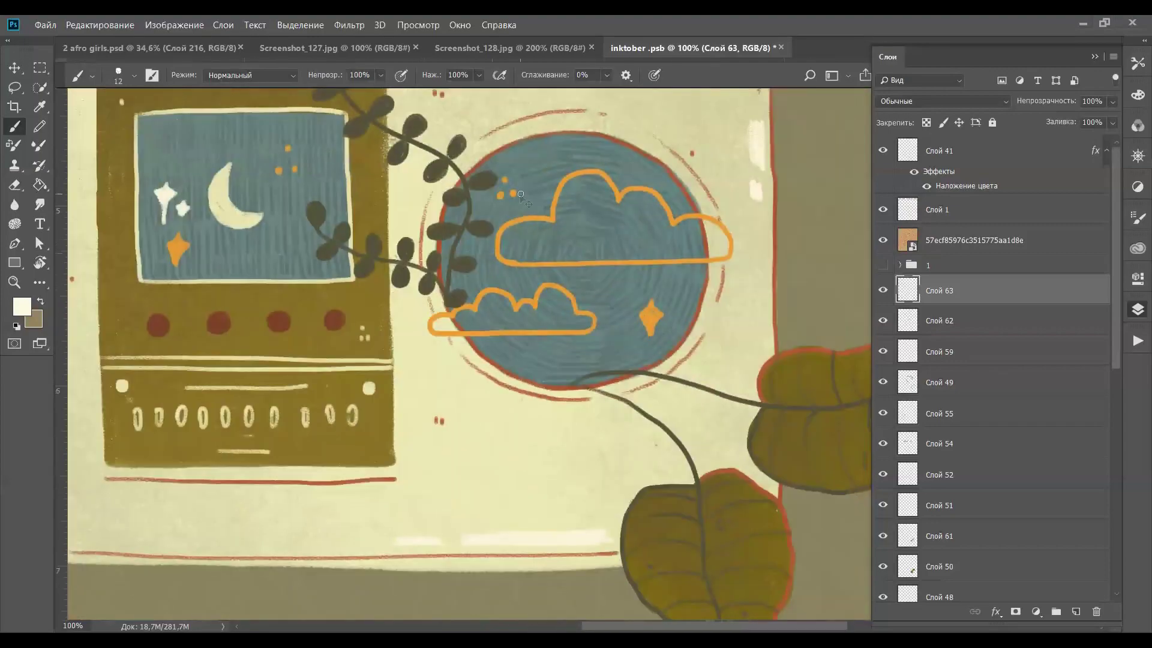
Paint a tall white star and a small white diamond beside the orange star in the round window
key(ctrl+plus)
mouse_move(653, 249)
mouse_down()
mouse_move(658, 216)
mouse_move(652, 275)
mouse_move(662, 231)
mouse_move(671, 278)
mouse_move(634, 249)
mouse_move(651, 282)
mouse_up()
drag(684, 321, 683, 349)
drag(624, 126, 610, 286)
drag(568, 502, 605, 352)
Paint white stars off the radio's upper-right corner and an outlined star with dots inside the handle opening
key(ctrl+minus)
key(ctrl+minus)
key(ctrl+minus)
key(ctrl+minus)
key(ctrl+minus)
scroll(600, 354, up, 5)
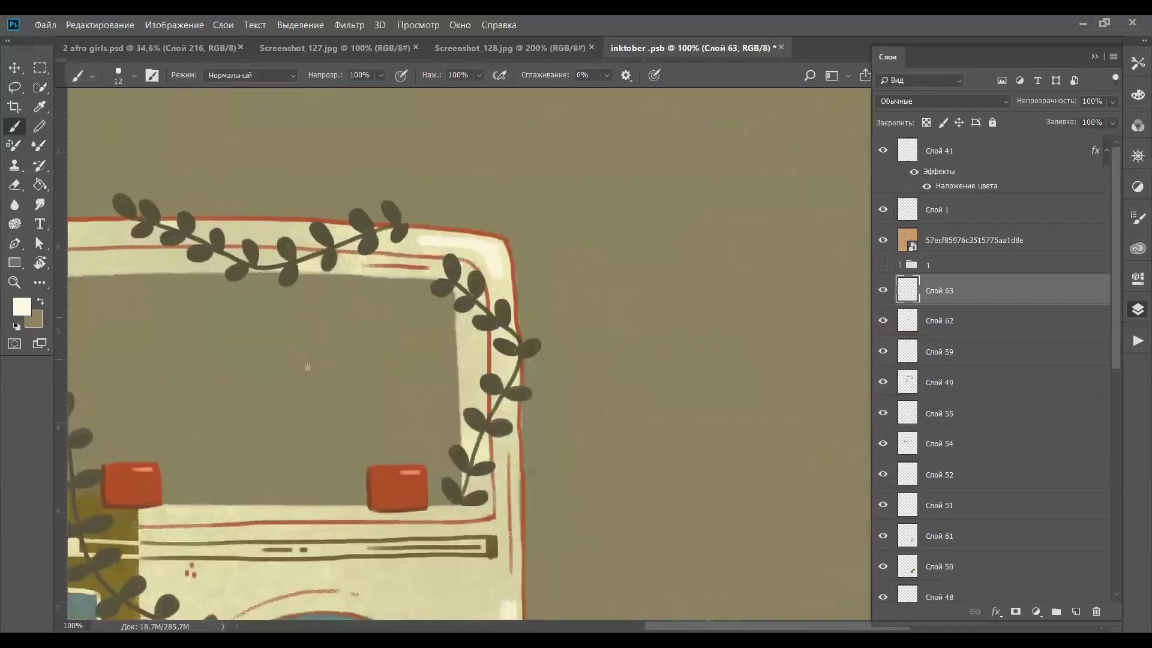
mouse_move(555, 183)
mouse_down()
mouse_move(552, 228)
mouse_move(564, 200)
mouse_move(552, 209)
mouse_move(556, 193)
mouse_move(576, 238)
mouse_up()
scroll(306, 293, left, 7)
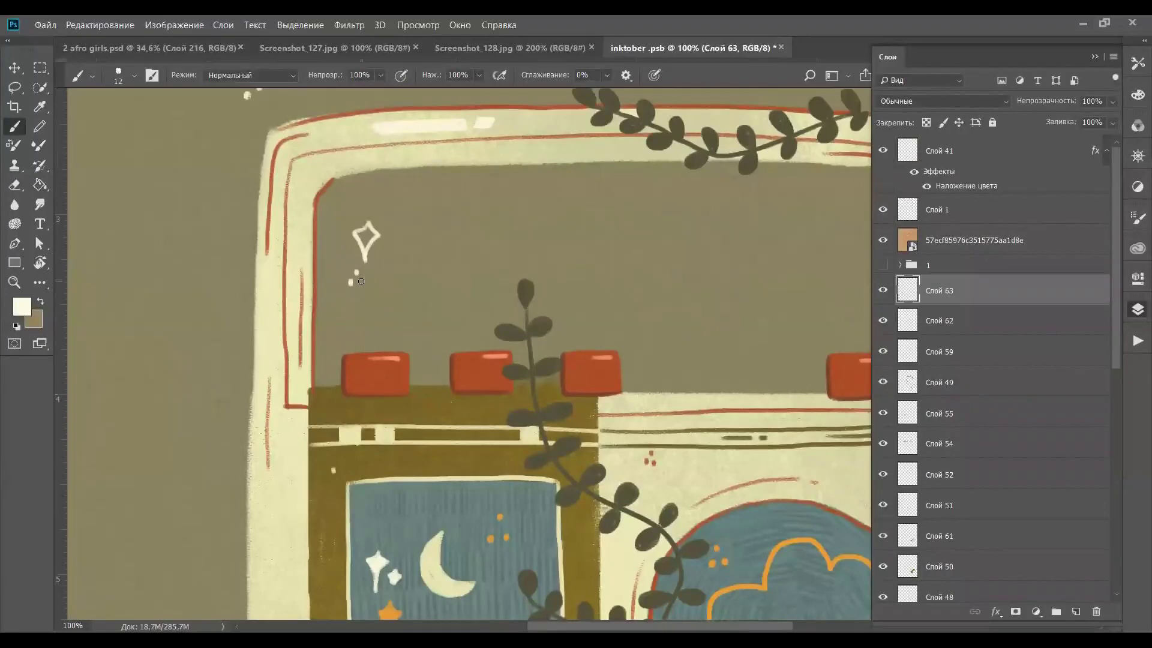
Paint three white dots and a small outlined white star above the right-hand leaf
scroll(600, 336, down, 6)
scroll(600, 336, right, 4)
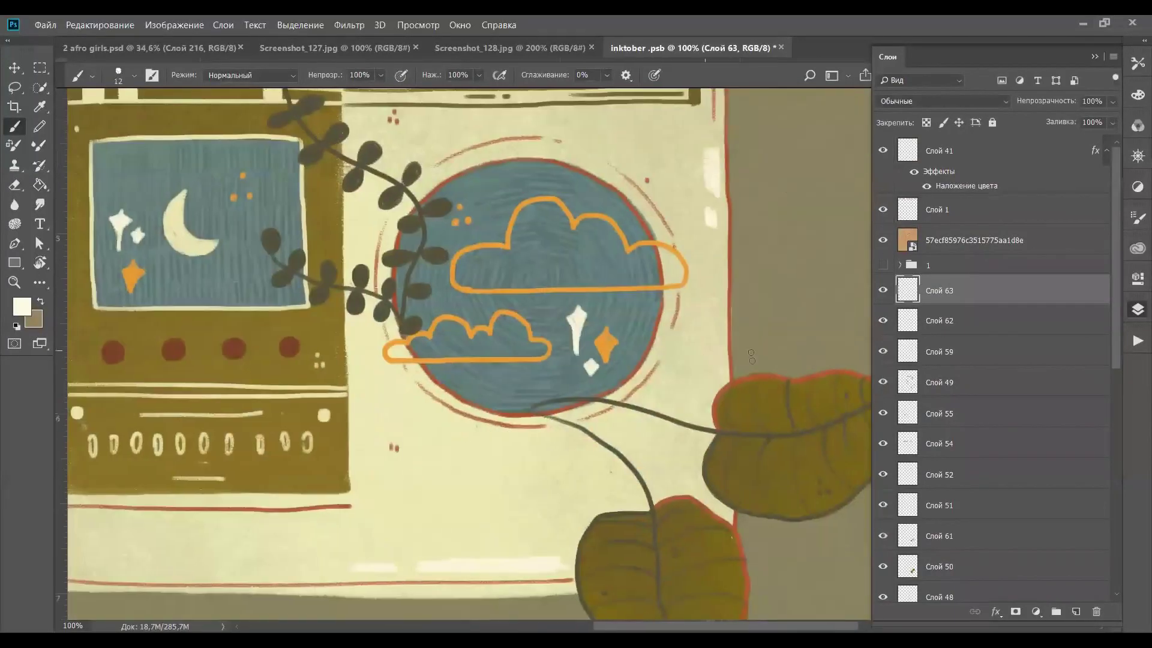
scroll(721, 437, down, 1)
scroll(721, 437, right, 2)
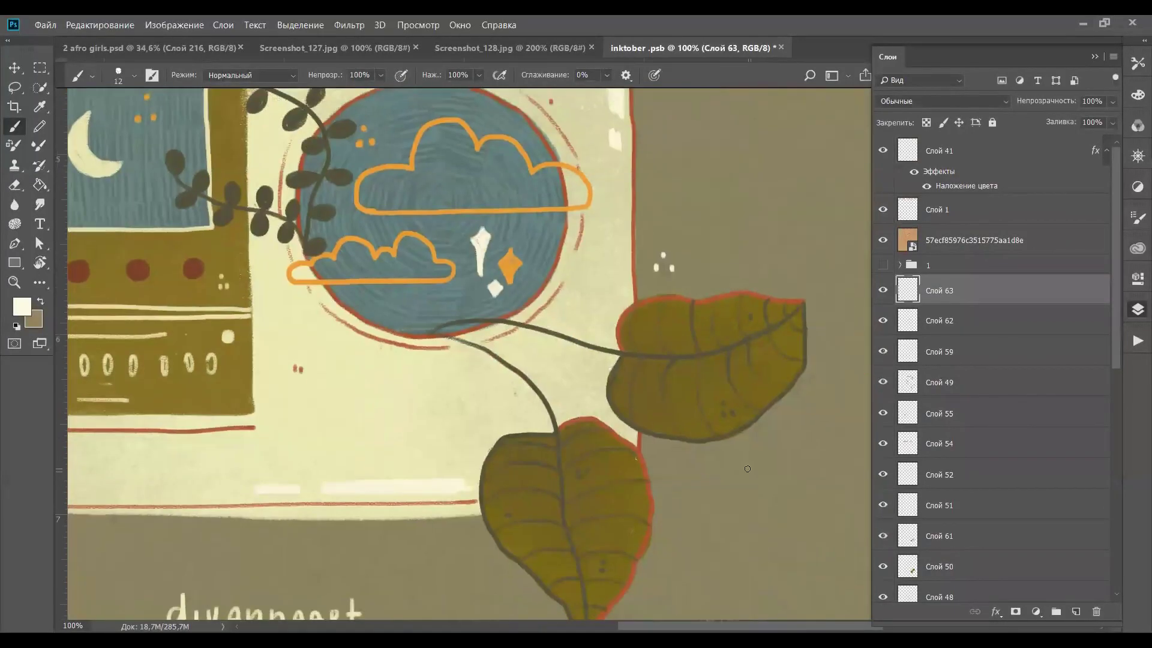
drag(716, 240, 716, 265)
drag(742, 225, 737, 238)
Hide Слой 1, which holds the colour palette swatches
scroll(270, 389, left, 7)
scroll(270, 389, down, 1)
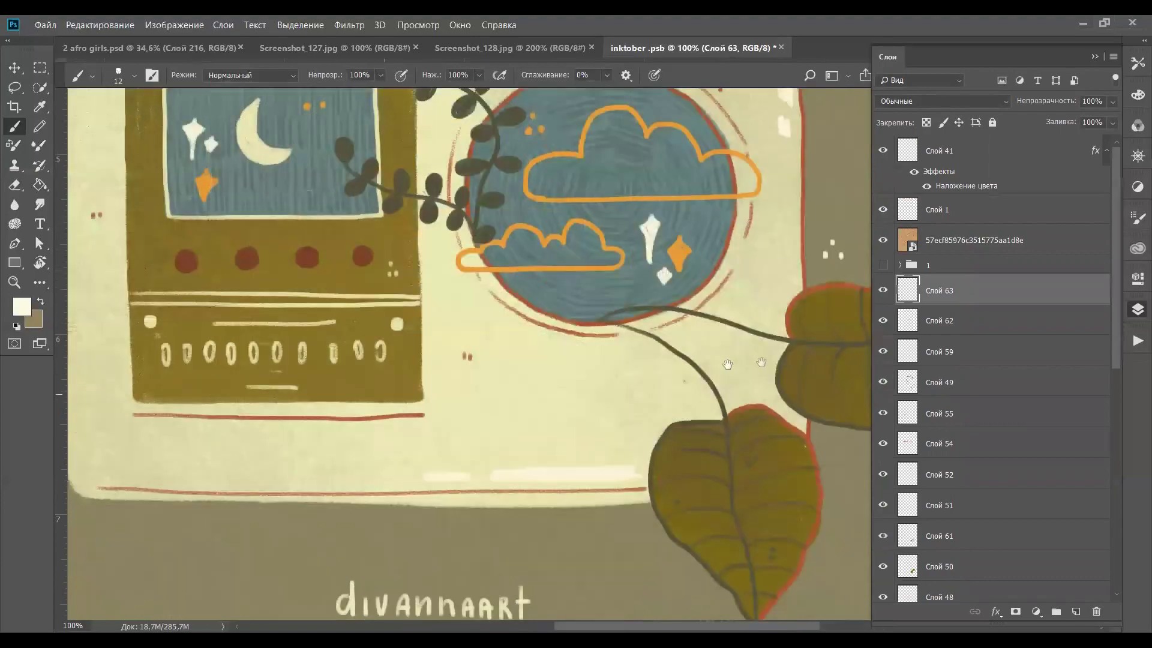
scroll(217, 159, down, 5)
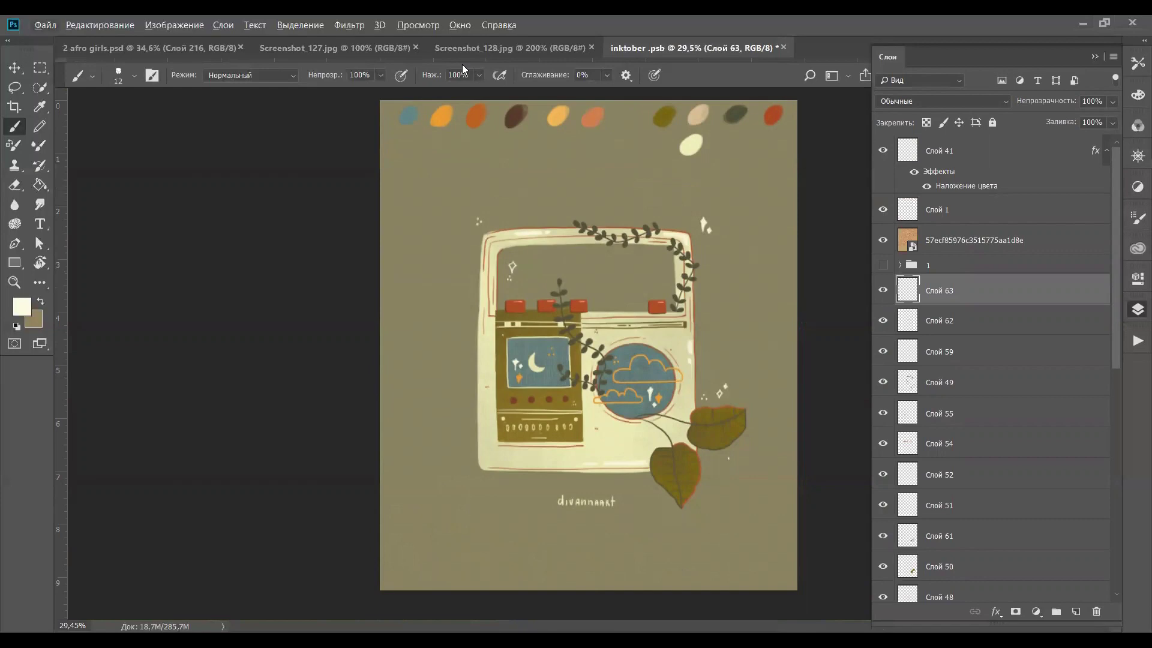
scroll(462, 70, down, 2)
click(882, 209)
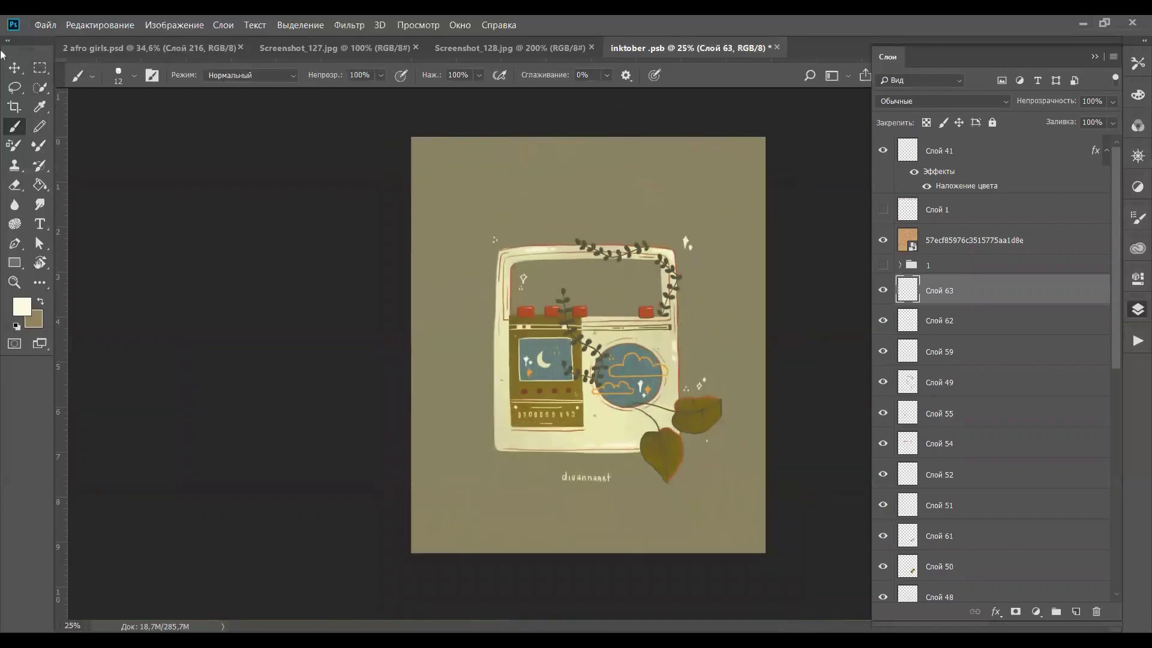
click(14, 67)
click(46, 25)
click(106, 188)
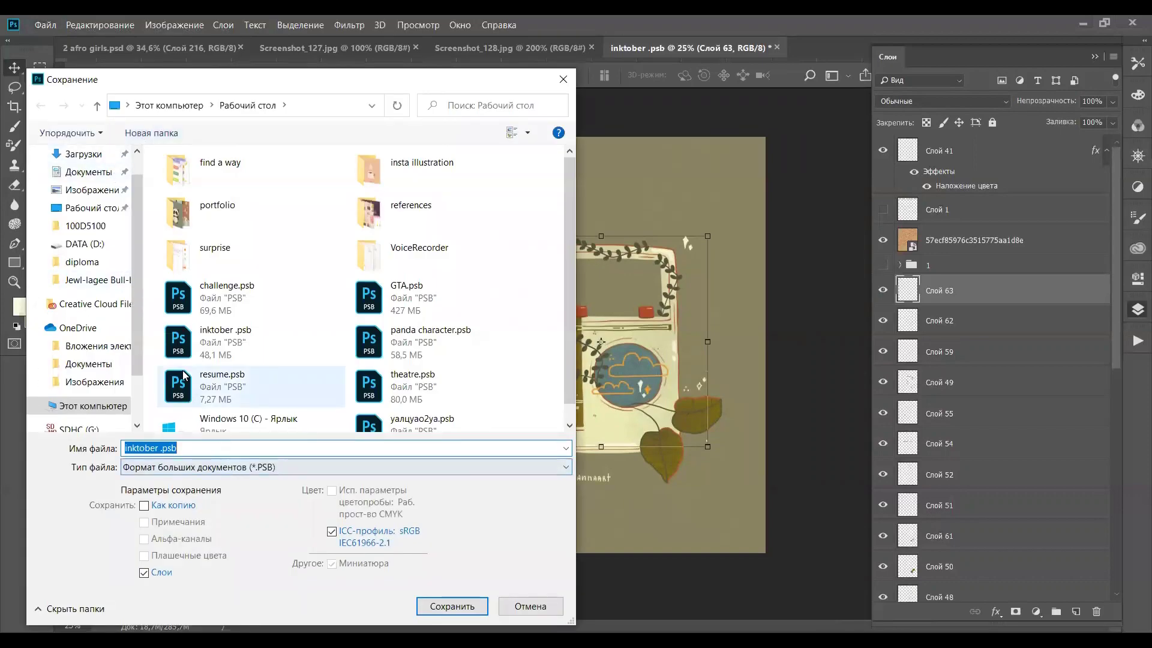
click(528, 605)
On a new layer above Слой 63, paint a pair of music notes above the radio's handle in the orange of the star
key(ctrl+plus)
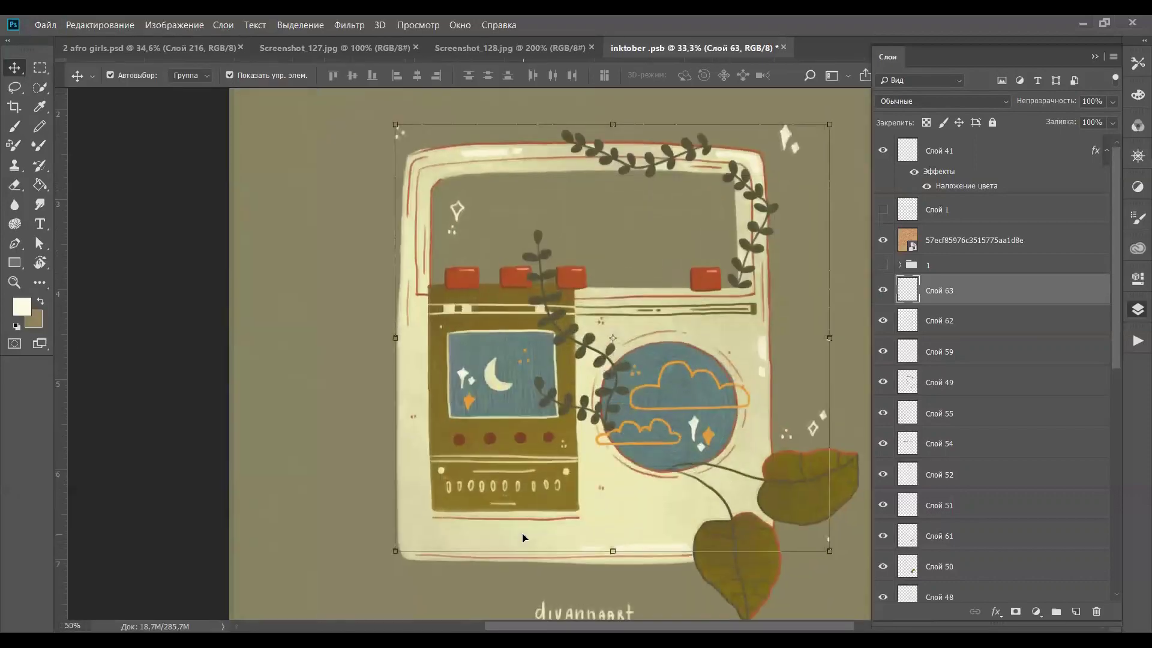
key(ctrl+plus)
key(ctrl+plus)
drag(576, 270, 402, 531)
click(1076, 612)
click(15, 126)
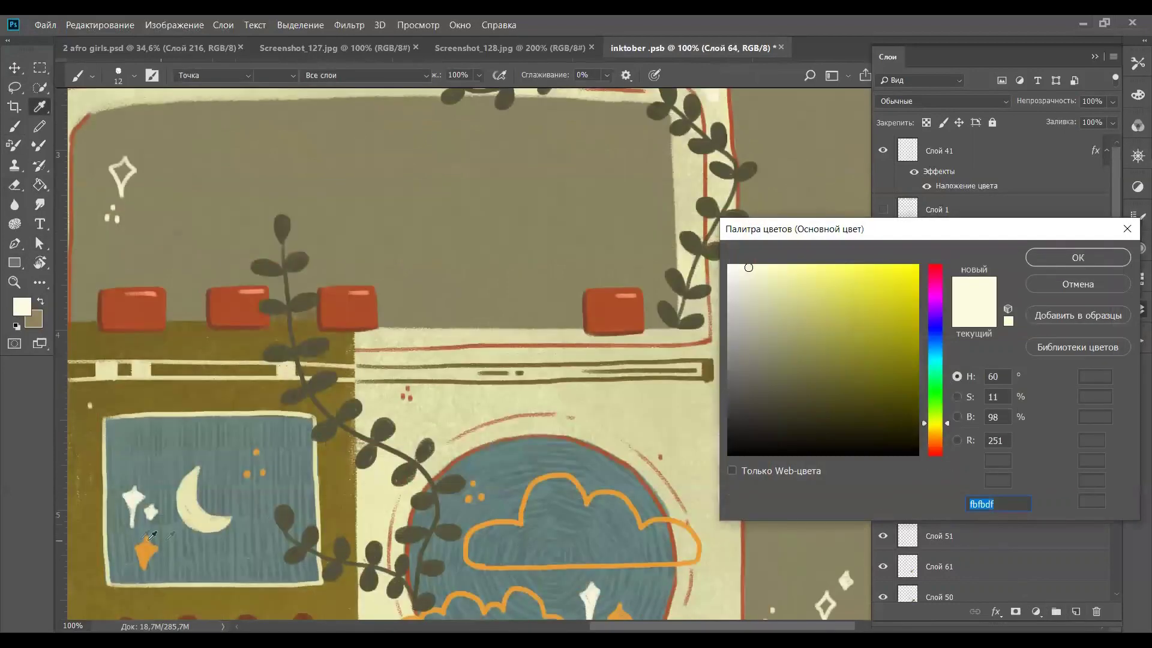
click(681, 345)
click(1055, 259)
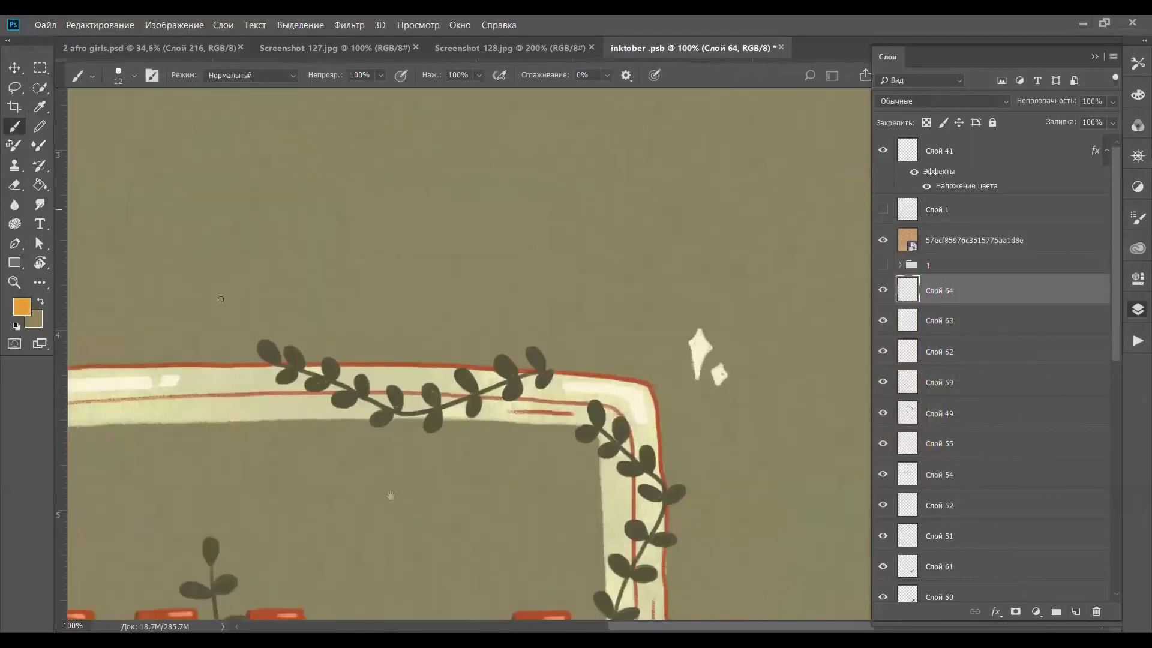
mouse_move(503, 252)
mouse_down()
mouse_move(448, 261)
mouse_move(505, 262)
mouse_move(449, 257)
mouse_move(502, 264)
mouse_move(504, 254)
mouse_move(479, 253)
mouse_move(498, 261)
mouse_move(521, 208)
mouse_move(530, 283)
mouse_move(506, 287)
mouse_up()
key(ctrl+z)
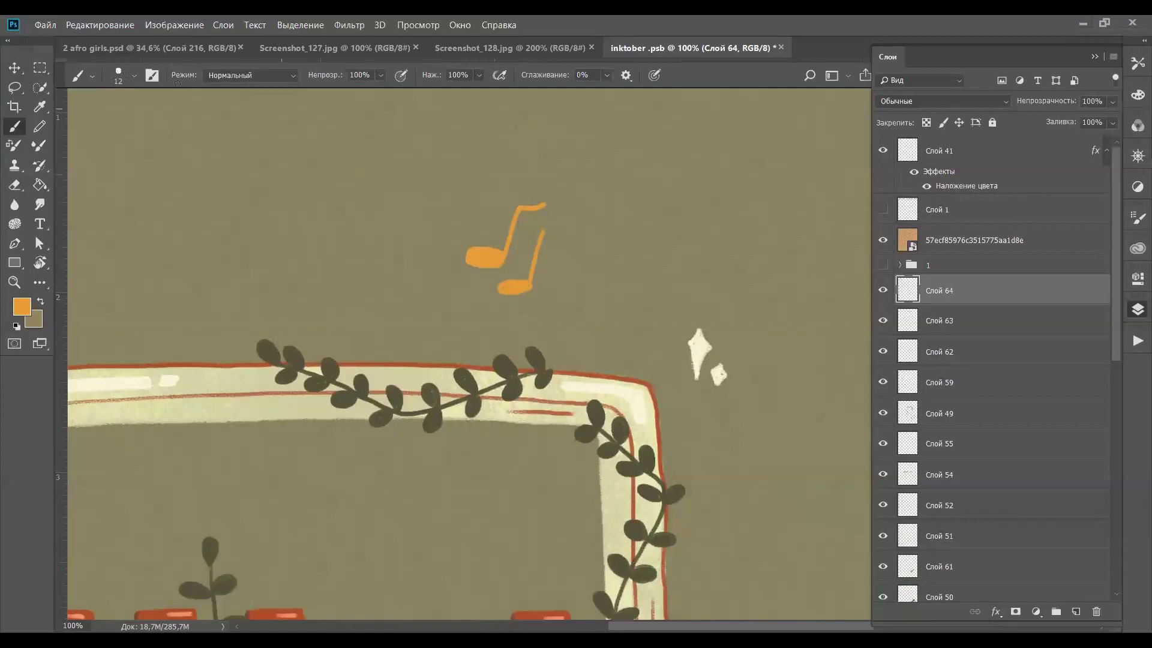
Move the orange music notes to the empty background right of the radio's body and scale them down slightly
click(19, 65)
key(ctrl+minus)
drag(538, 293, 586, 149)
key(Return)
drag(570, 496, 578, 378)
drag(558, 261, 577, 499)
drag(750, 381, 710, 476)
drag(776, 297, 766, 317)
key(Return)
key(ctrl+plus)
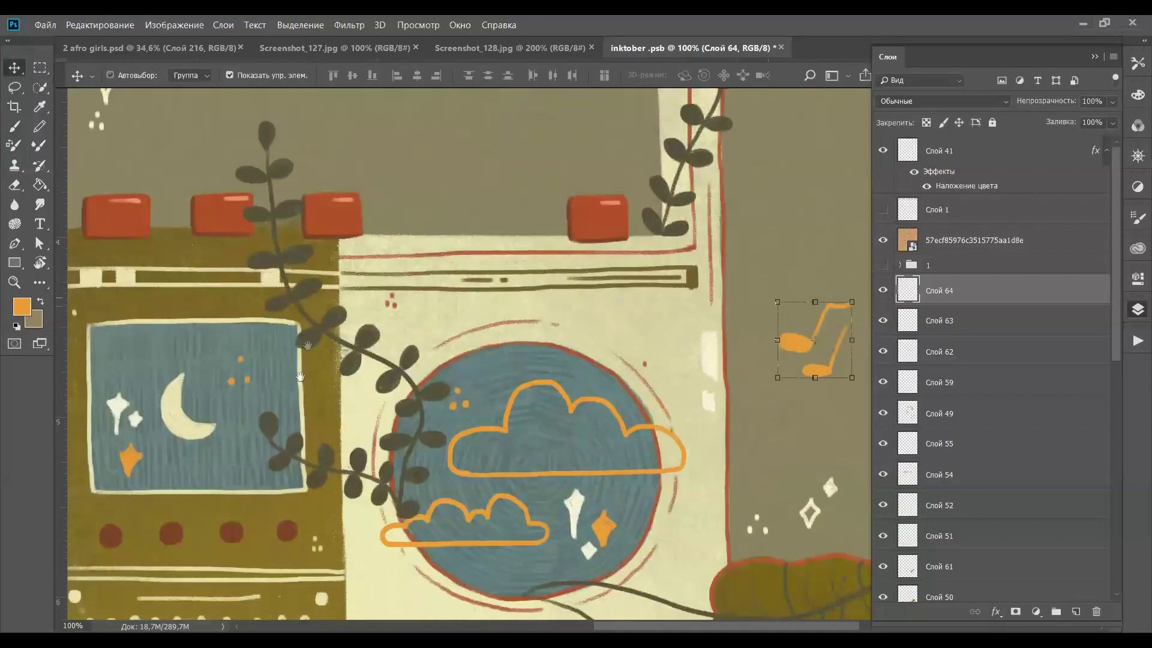
Paint a smaller pair of orange music notes on the radio's lower body, beside the stem of the lower leaf
drag(274, 419, 418, 531)
scroll(418, 524, up, 3)
key(b)
mouse_move(555, 425)
mouse_down()
mouse_move(581, 429)
mouse_move(589, 396)
mouse_up()
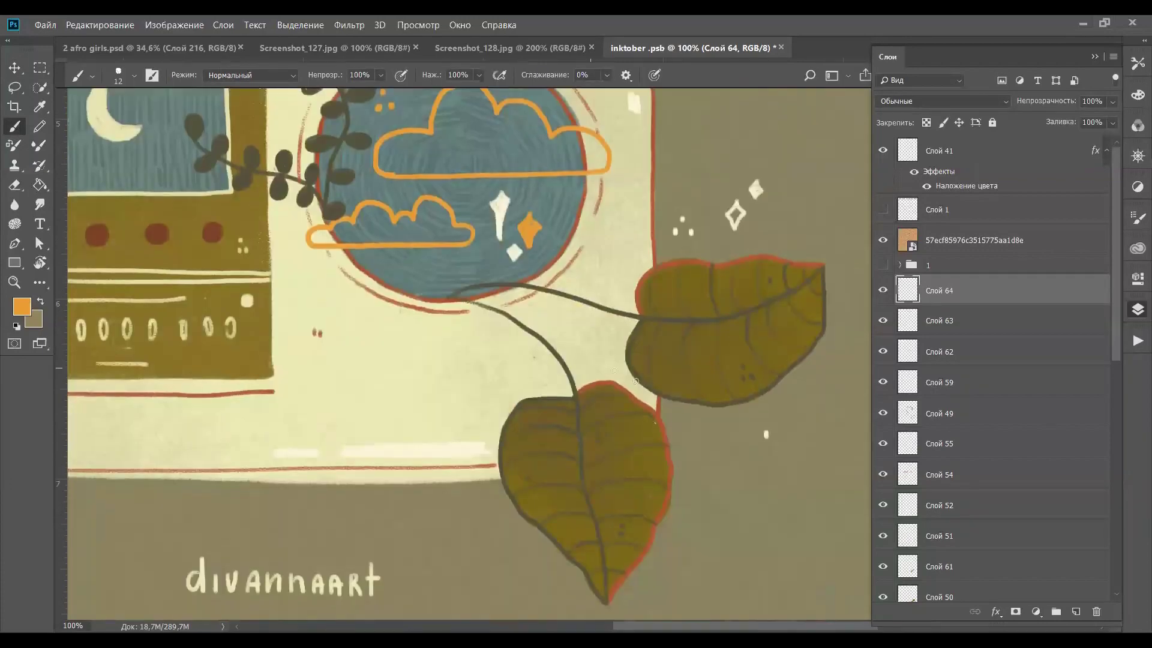
drag(483, 337, 461, 373)
drag(484, 337, 495, 341)
drag(481, 389, 487, 384)
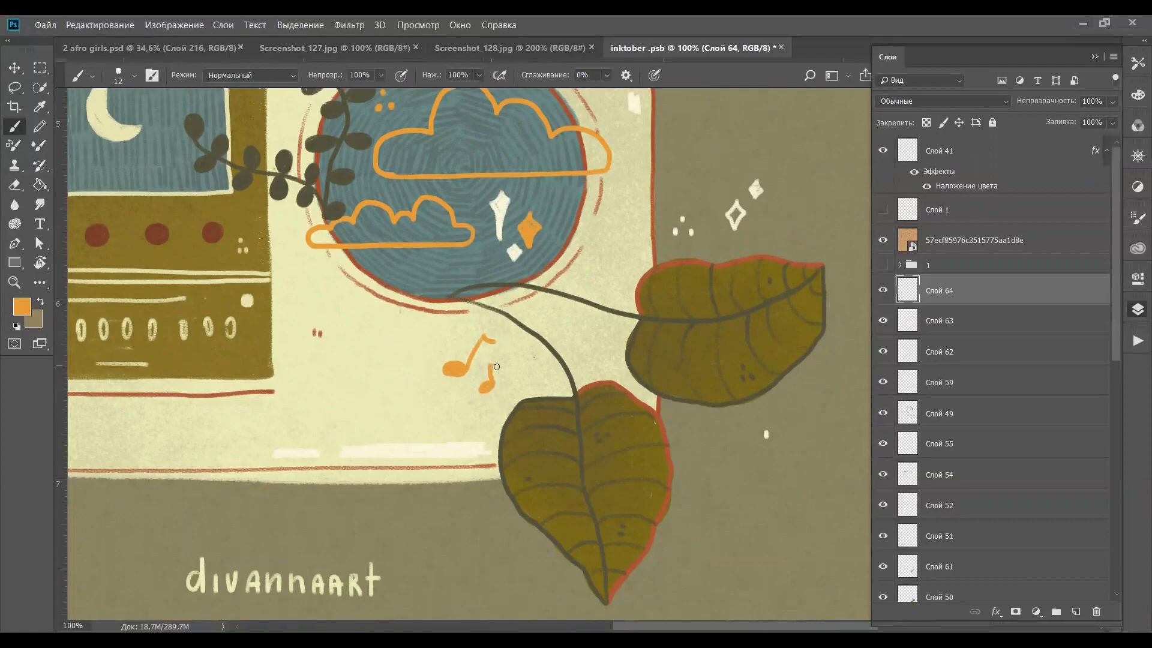